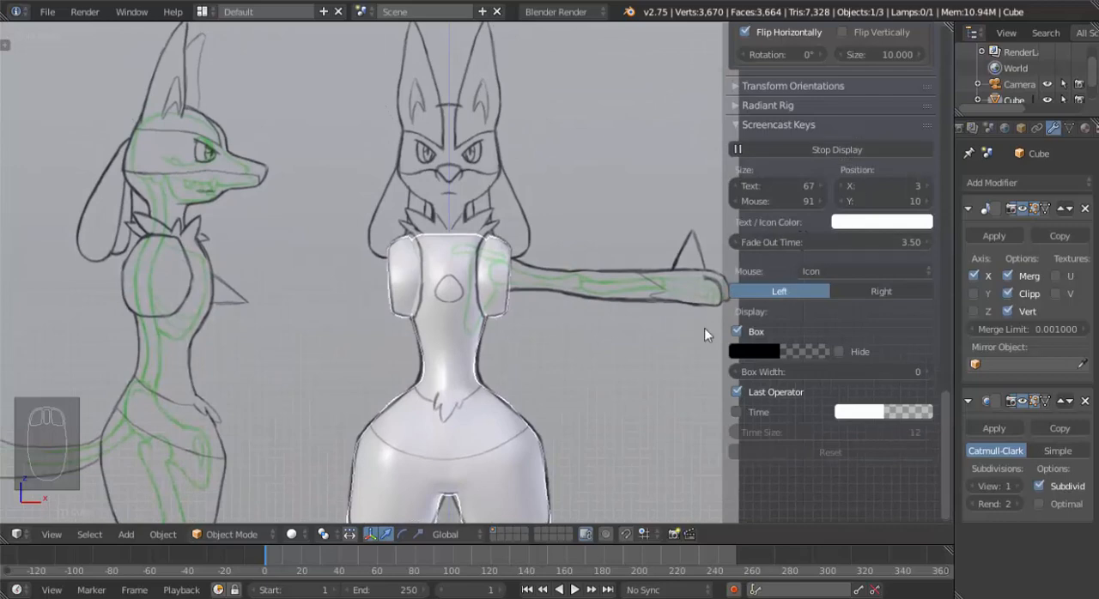
# Enter Edit Mode on the body mesh and select the inner edge loop of the shoulder socket.
pyautogui.scroll(5, 530, 311)
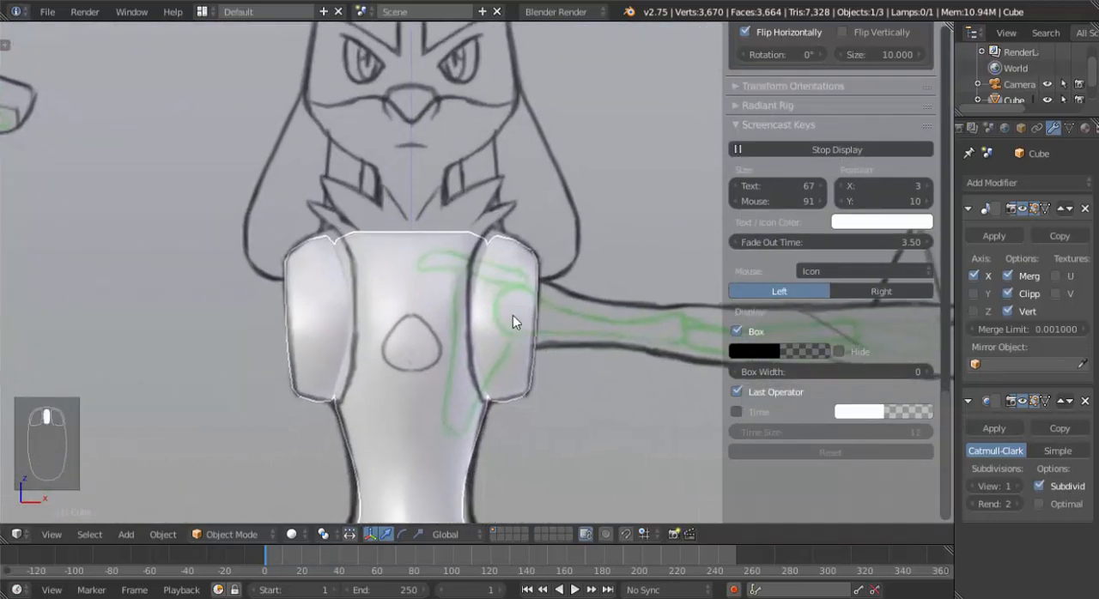
pyautogui.keyDown('shift'); pyautogui.moveTo(508, 324); pyautogui.dragTo(431, 302, button='middle'); pyautogui.keyUp('shift')
pyautogui.moveTo(602, 301)
pyautogui.keyDown('shift'); pyautogui.mouseDown(button='middle')
pyautogui.moveTo(496, 262)
pyautogui.moveTo(409, 268)
pyautogui.mouseUp(button='middle'); pyautogui.keyUp('shift')
pyautogui.scroll(-3, 362, 279)
pyautogui.press('Tab')
pyautogui.scroll(4, 360, 275)
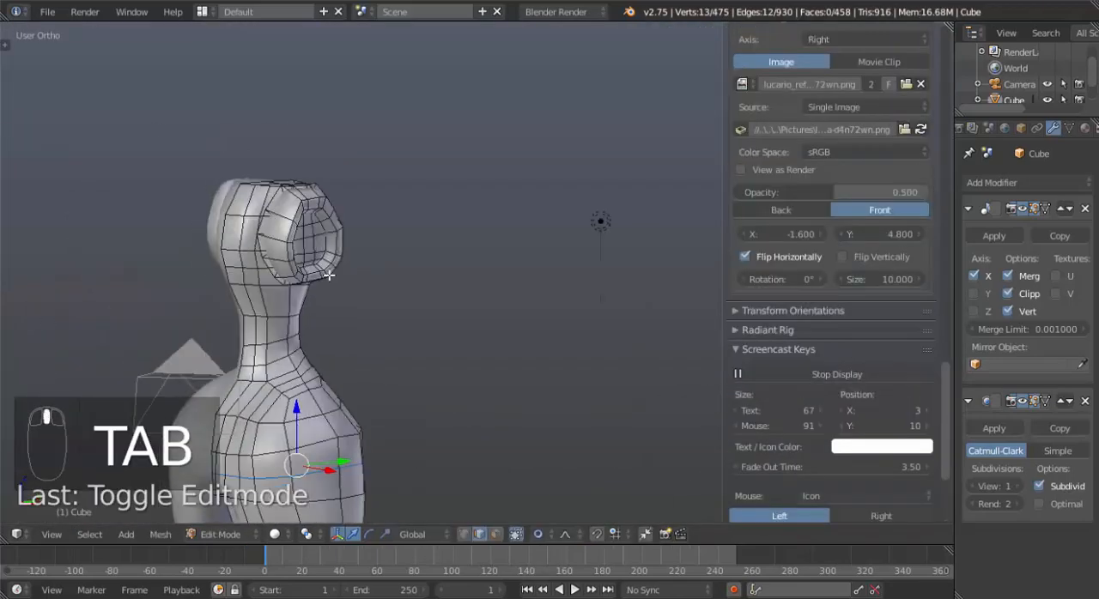
pyautogui.moveTo(315, 197); pyautogui.dragTo(377, 228, button='middle')
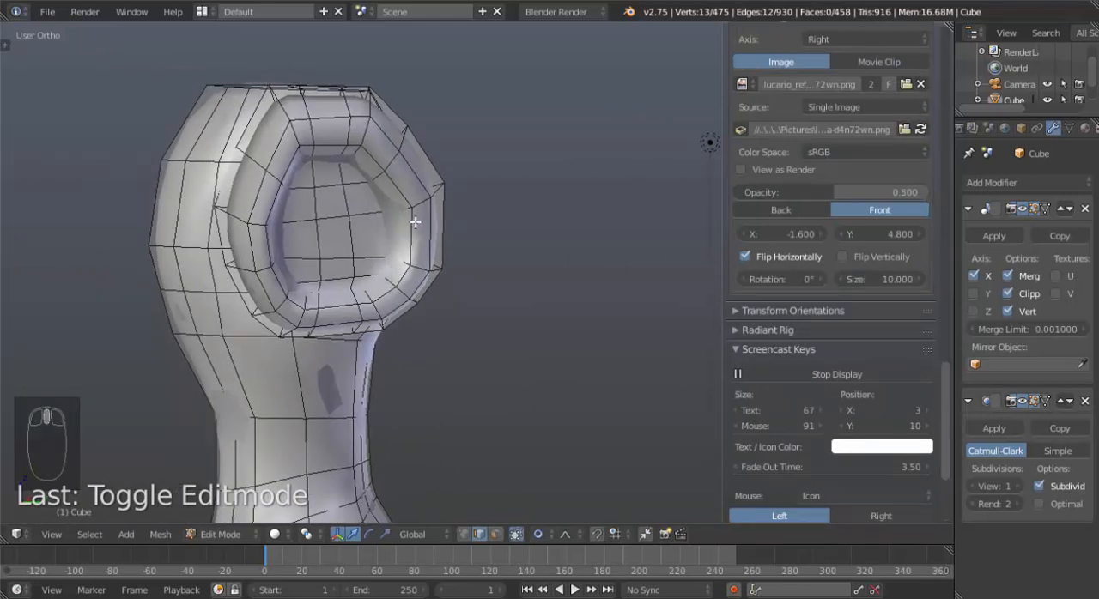
pyautogui.keyDown('alt'); pyautogui.rightClick(414, 223); pyautogui.keyUp('alt')
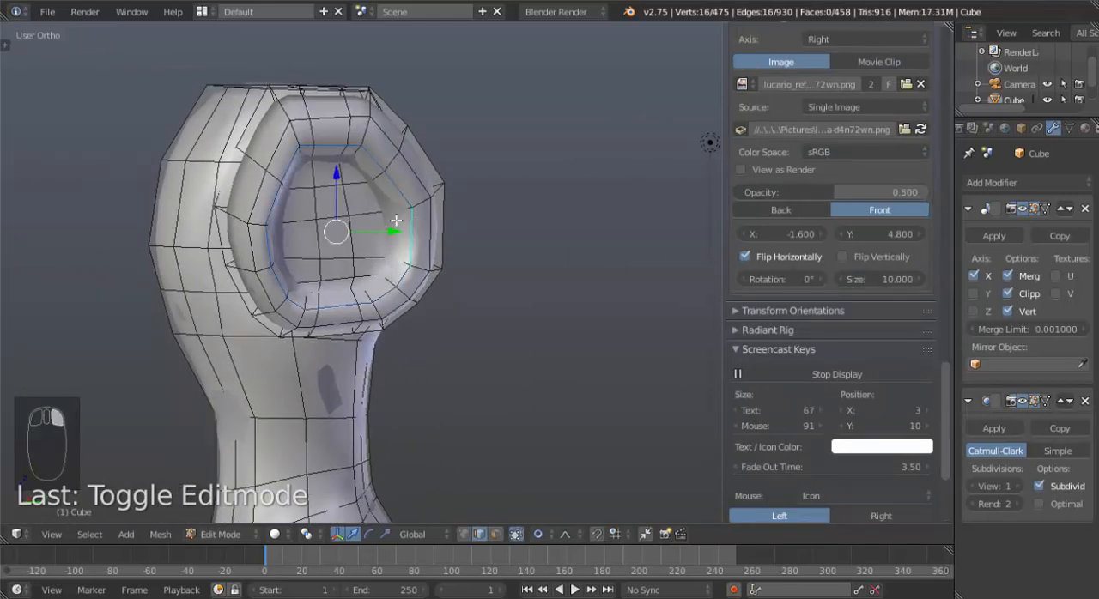
# Cycle the mesh selection mode through vertex, edge and face, finishing in vertex mode.
pyautogui.press('KP_1')
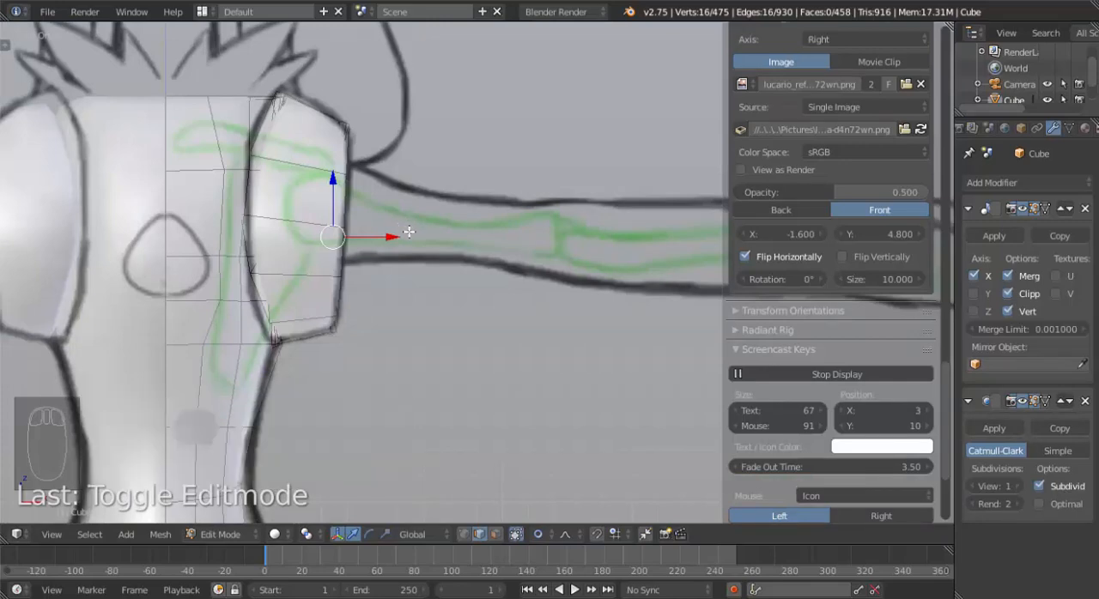
pyautogui.hotkey('ctrl', 'Tab')
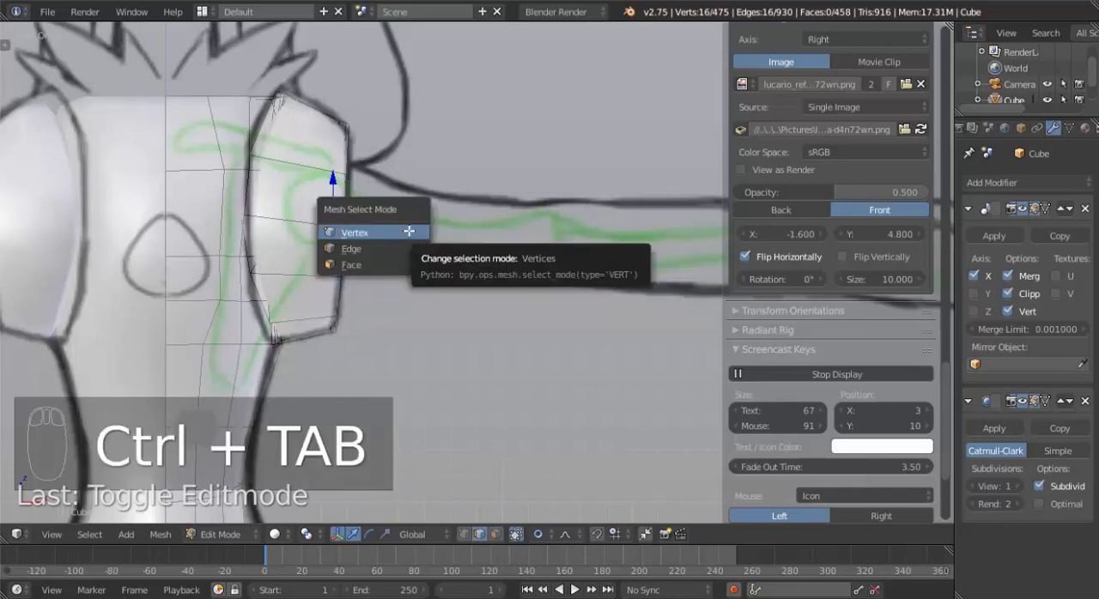
pyautogui.click(409, 231)
pyautogui.hotkey('ctrl', 'Tab')
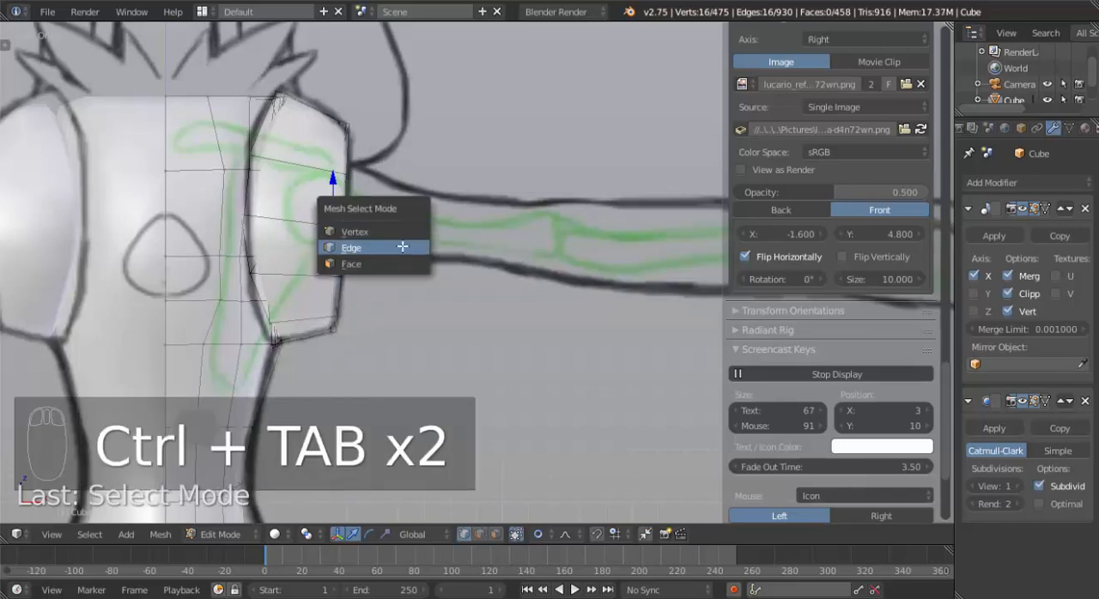
pyautogui.click(407, 248)
pyautogui.hotkey('ctrl', 'Tab')
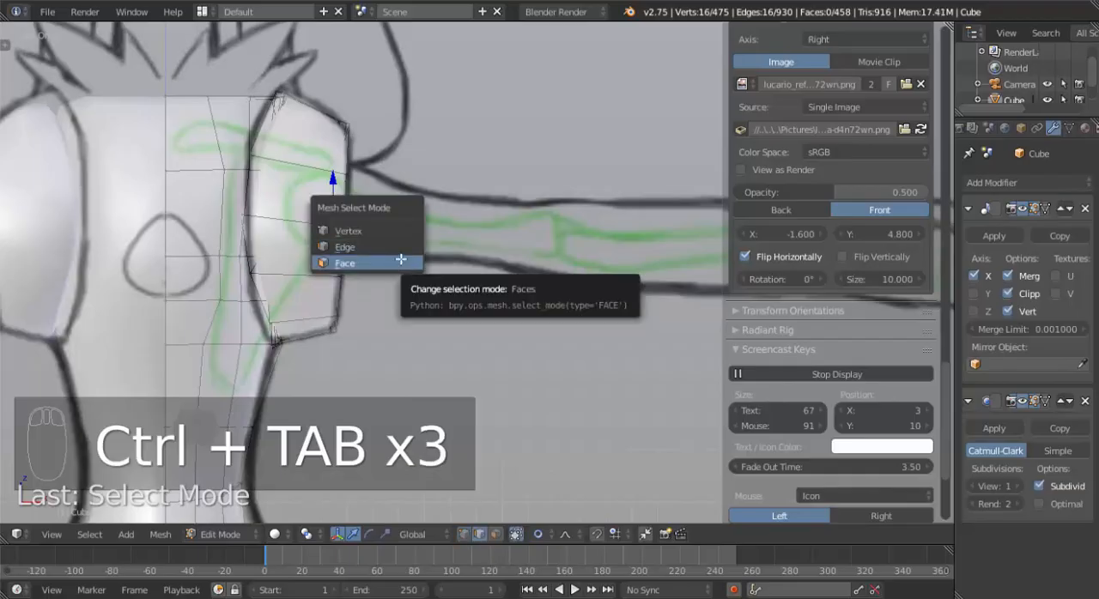
pyautogui.click(398, 262)
pyautogui.hotkey('ctrl', 'Tab')
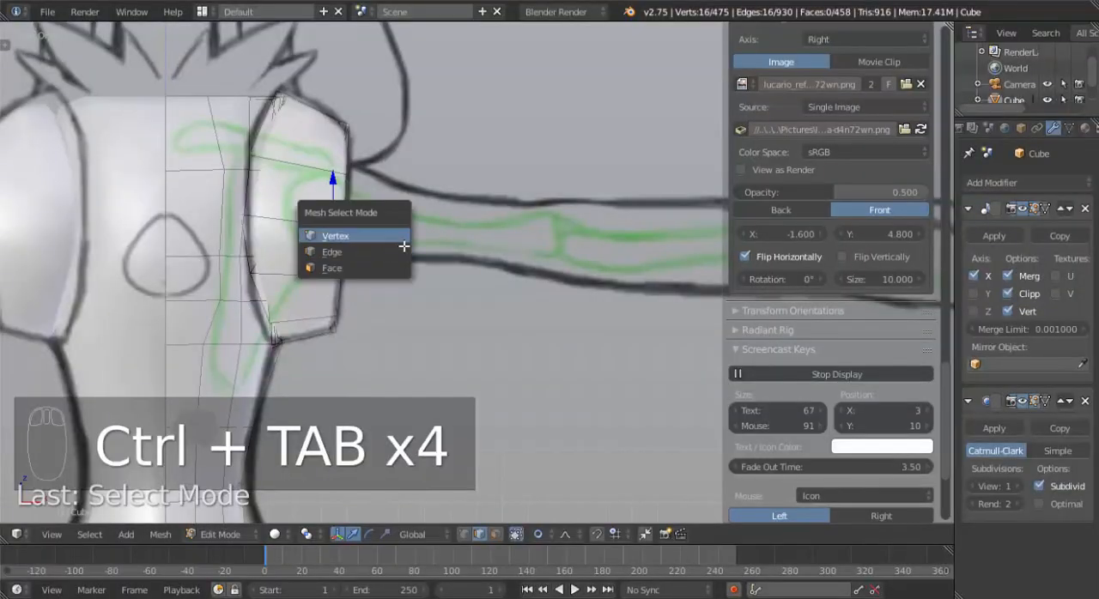
pyautogui.click(397, 247)
# Duplicate the selected shoulder loop in front view, place it just outside the shoulder, and flatten it by scaling to 0 along X.
pyautogui.moveTo(398, 247); pyautogui.dragTo(342, 259, button='middle')
pyautogui.press('KP_1')
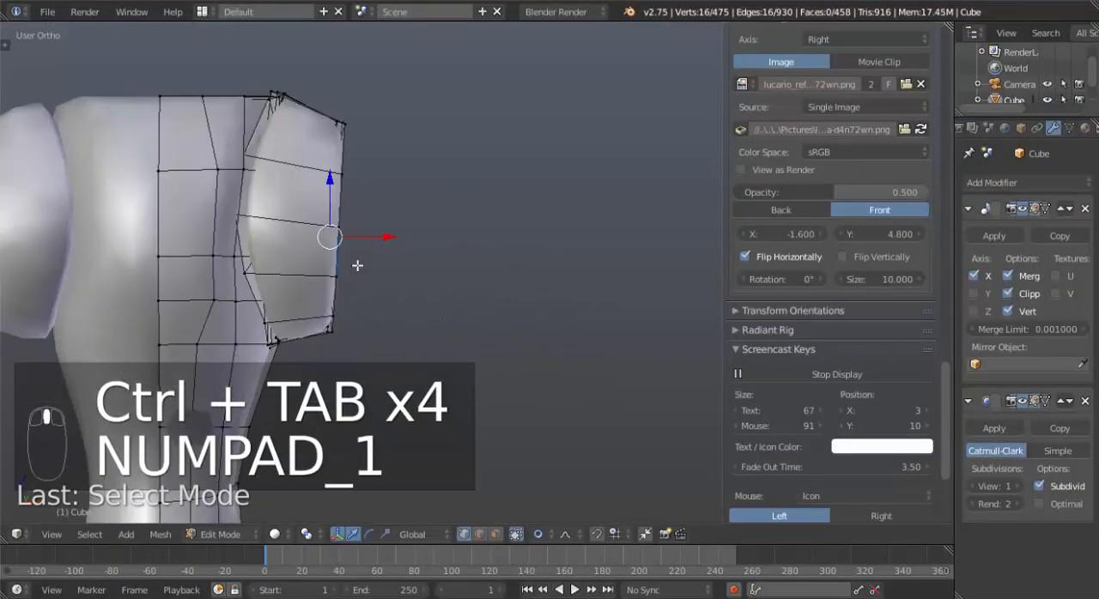
pyautogui.hotkey('shift', 'd')
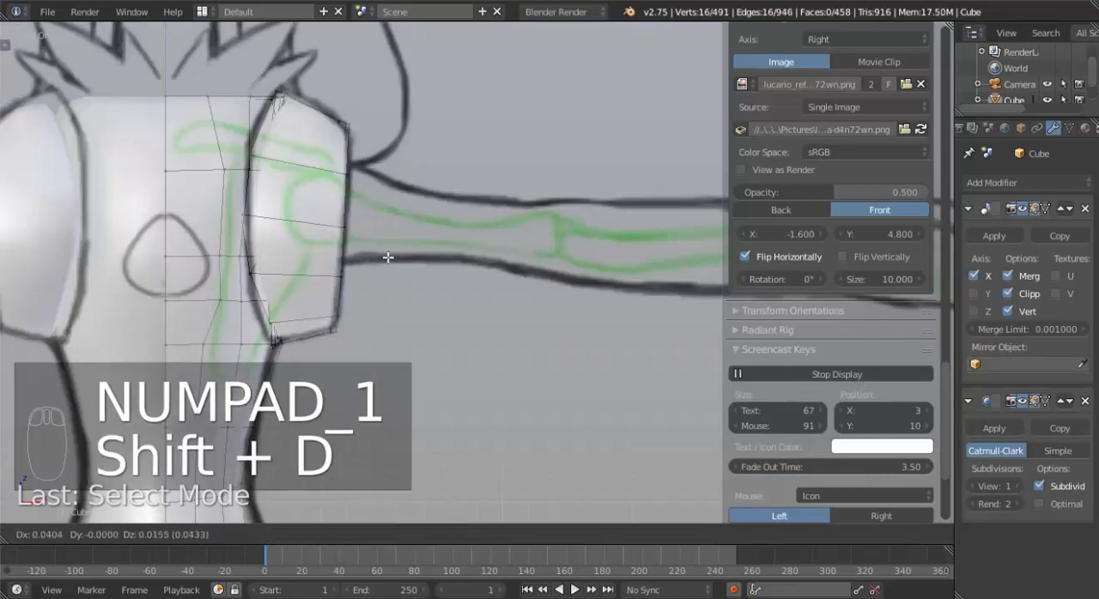
pyautogui.click(415, 252)
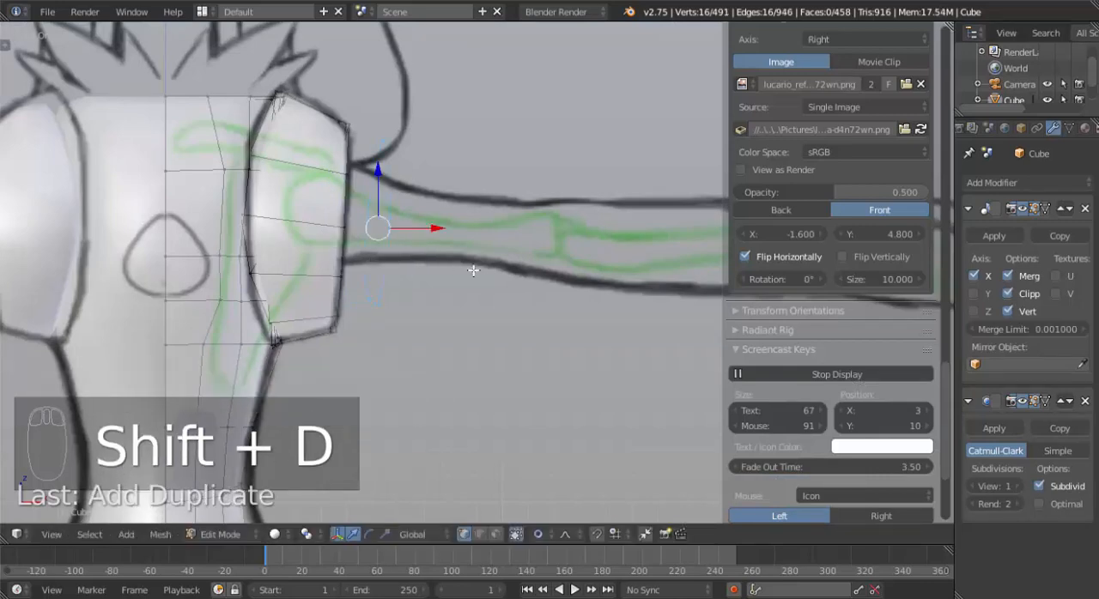
pyautogui.press('s')
pyautogui.press('x')
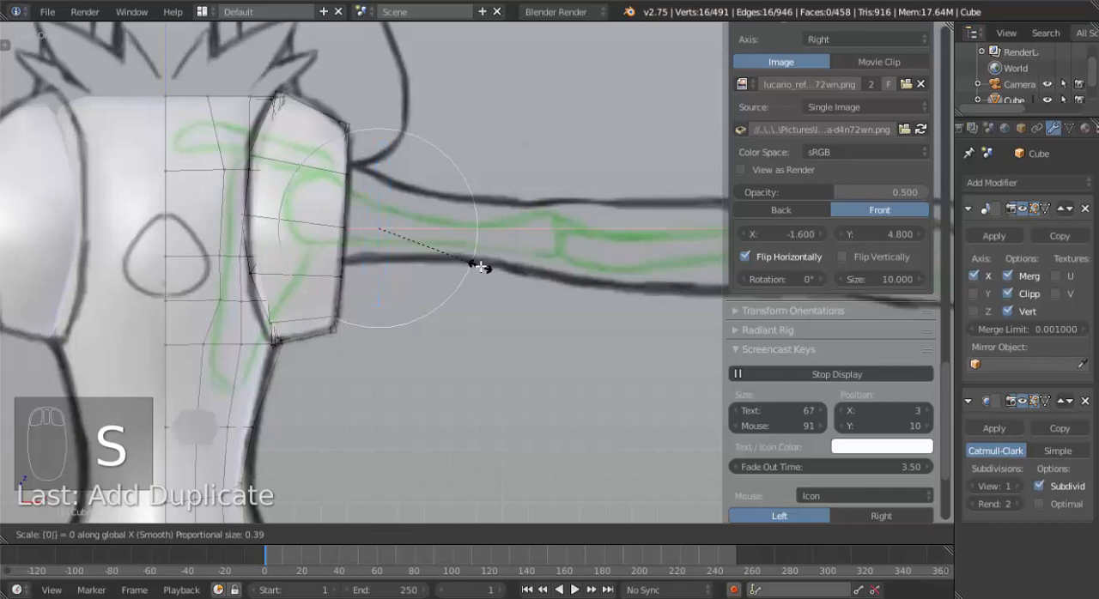
pyautogui.click(479, 267)
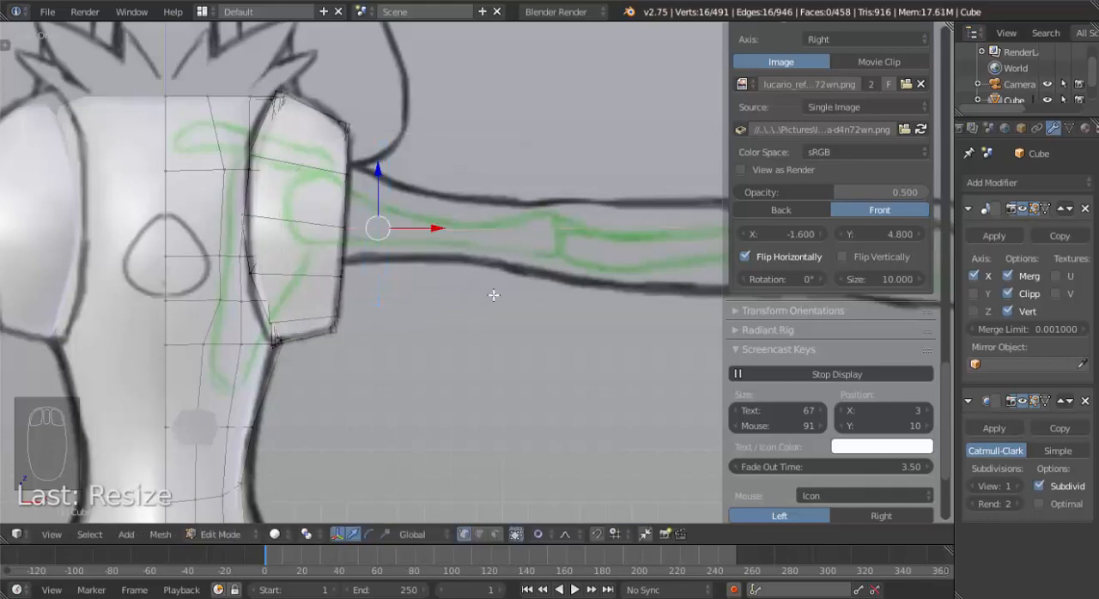
# Round out the duplicated loop with the To Sphere operation.
pyautogui.moveTo(494, 295); pyautogui.dragTo(326, 291, button='middle')
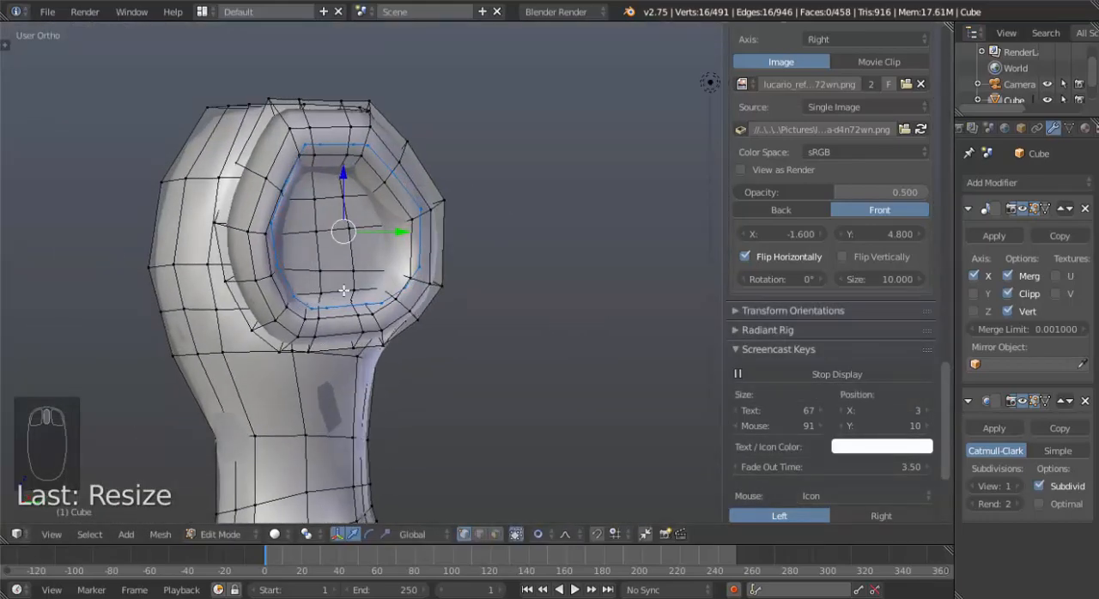
pyautogui.hotkey('alt', 'shift', 's')
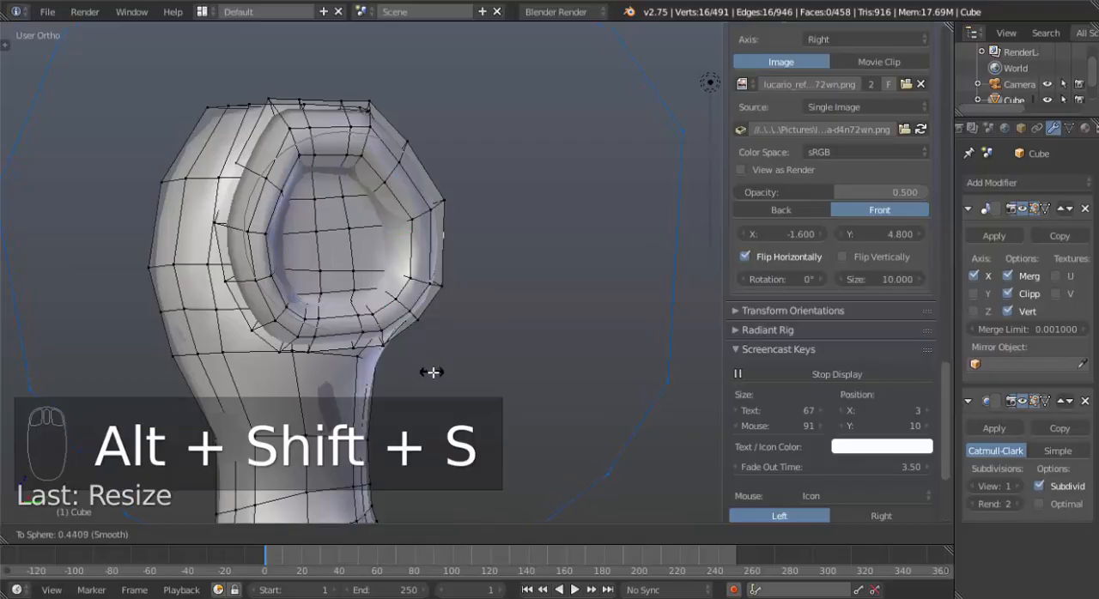
pyautogui.click(431, 372)
pyautogui.scroll(-3, 473, 326)
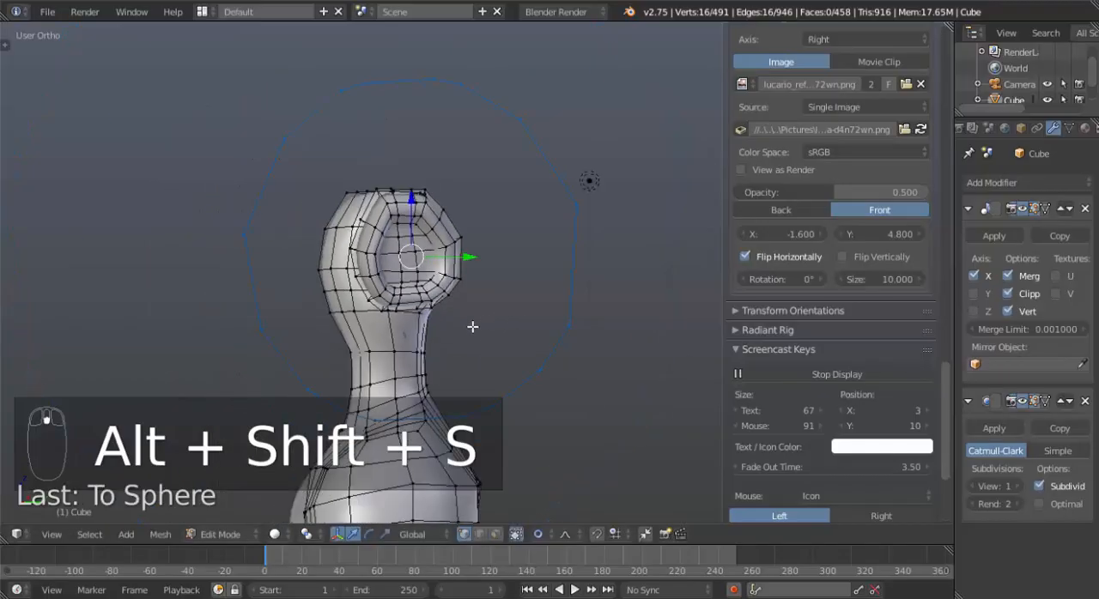
pyautogui.moveTo(473, 327); pyautogui.dragTo(439, 341, button='middle')
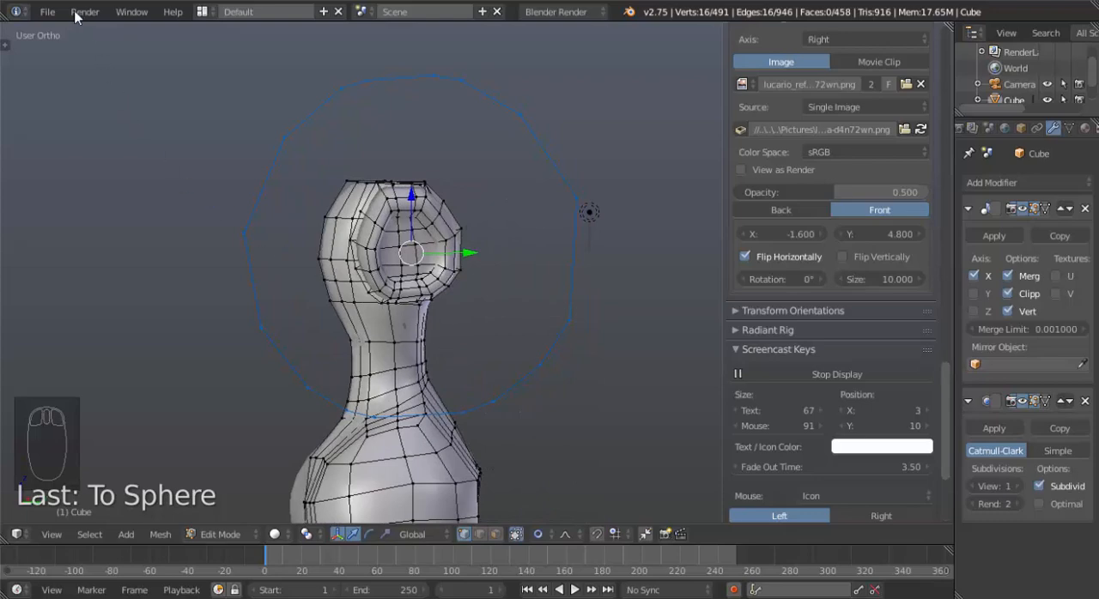
# Open the user preferences and list the add-ons in the Mesh category.
pyautogui.click(45, 12)
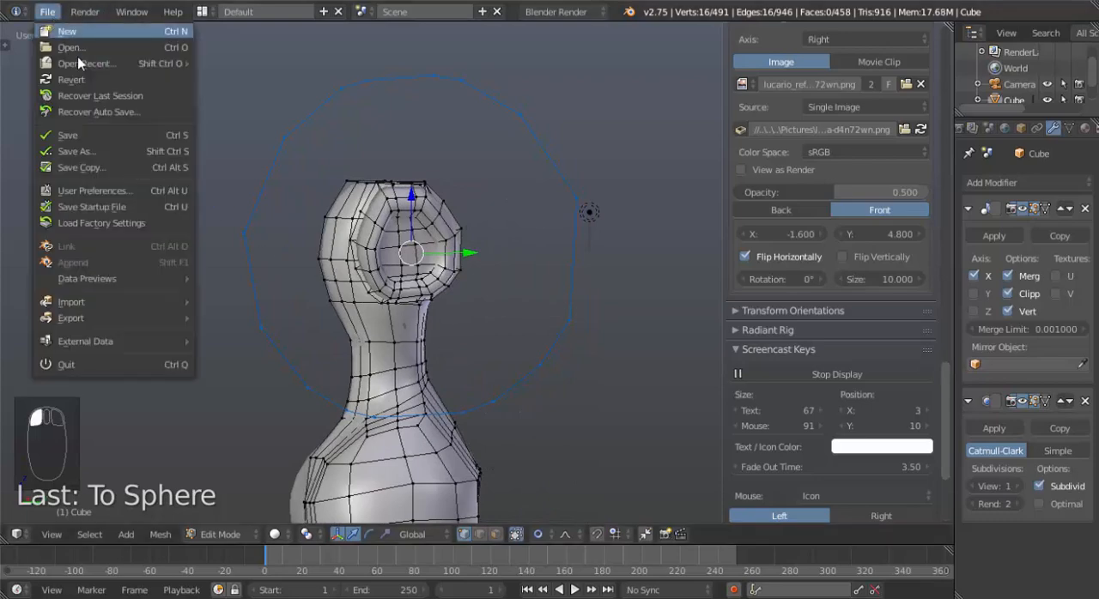
pyautogui.click(98, 189)
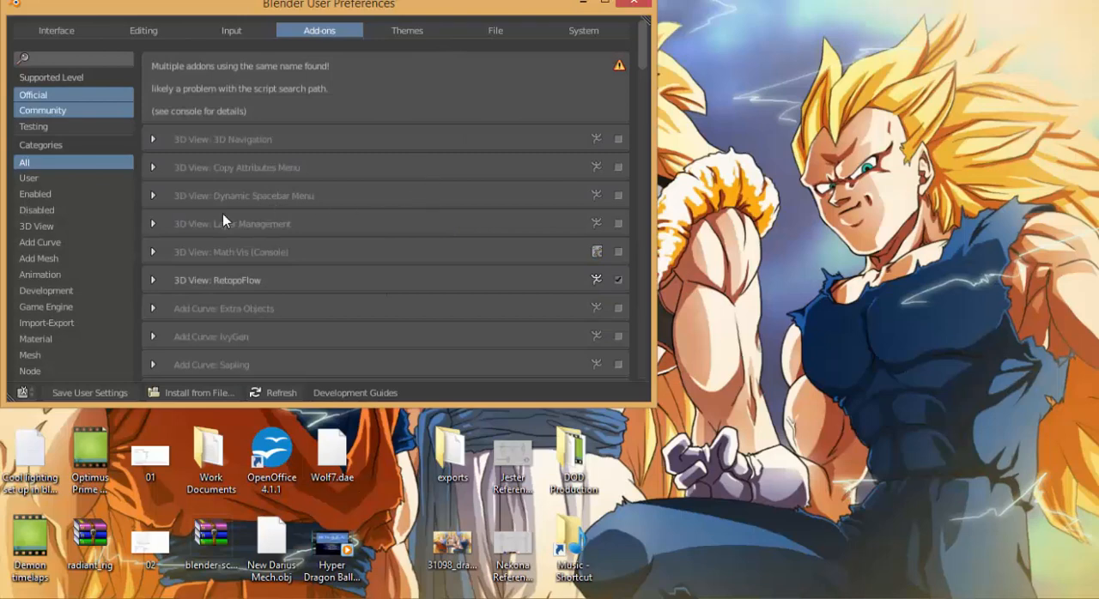
pyautogui.click(81, 352)
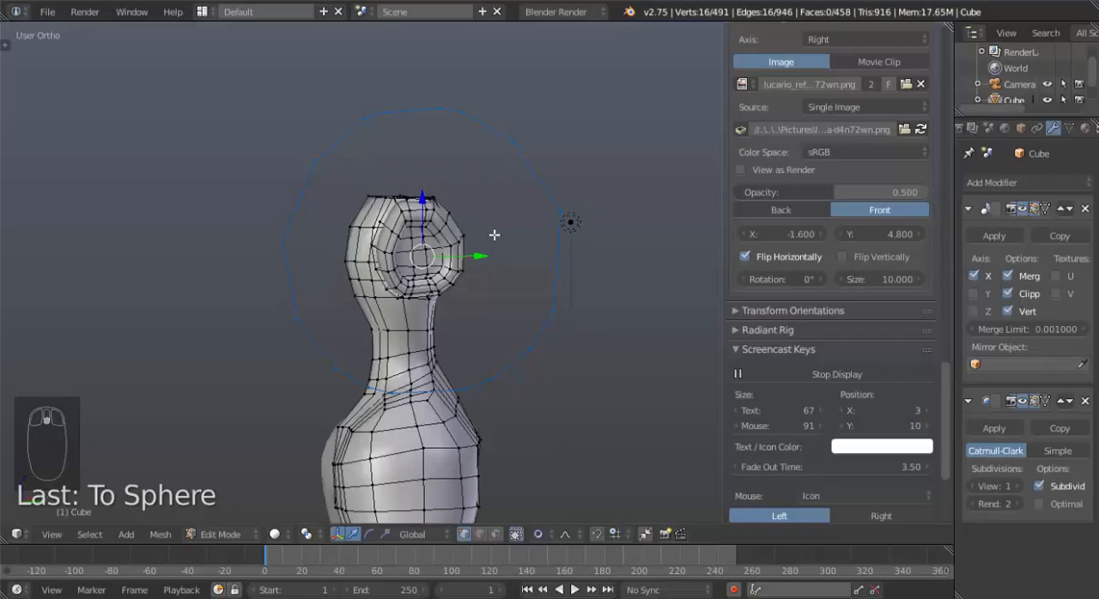
# Turn the duplicated loop into an even circle with LoopTools Circle and scale it down to fit inside the shoulder socket.
pyautogui.press('w')
pyautogui.moveTo(505, 177)
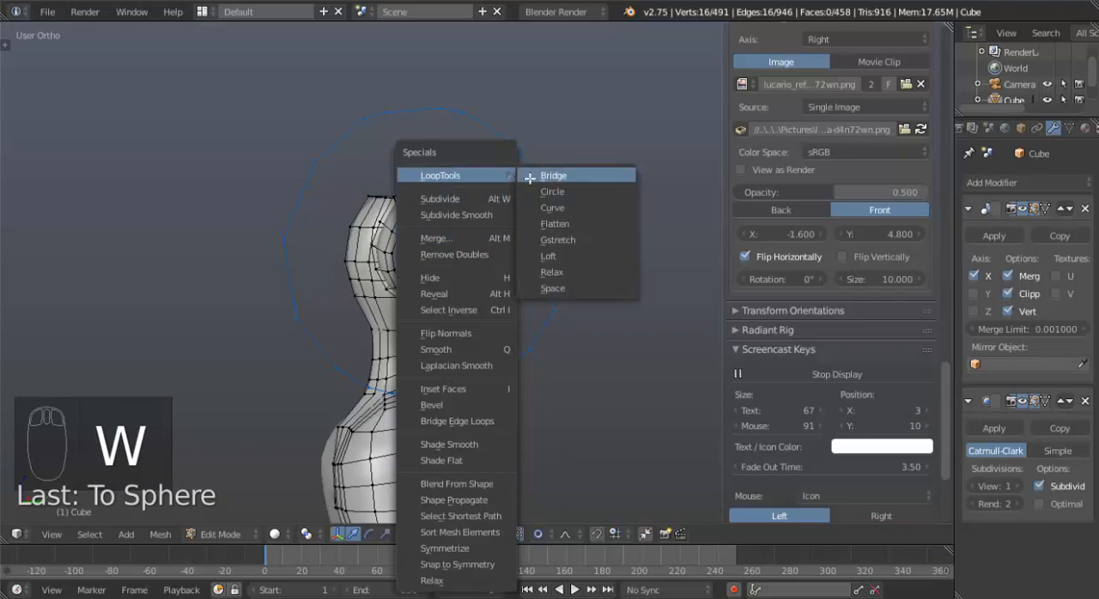
pyautogui.click(543, 192)
pyautogui.moveTo(500, 276)
pyautogui.mouseDown(button='middle')
pyautogui.moveTo(380, 263)
pyautogui.moveTo(525, 261)
pyautogui.moveTo(507, 271)
pyautogui.mouseUp(button='middle')
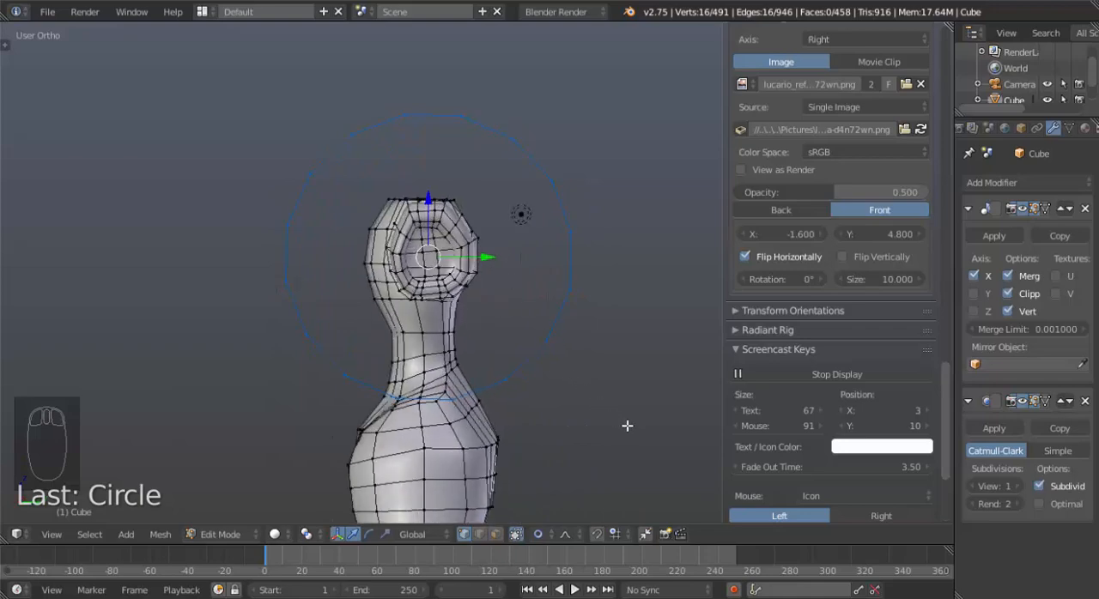
pyautogui.press('s')
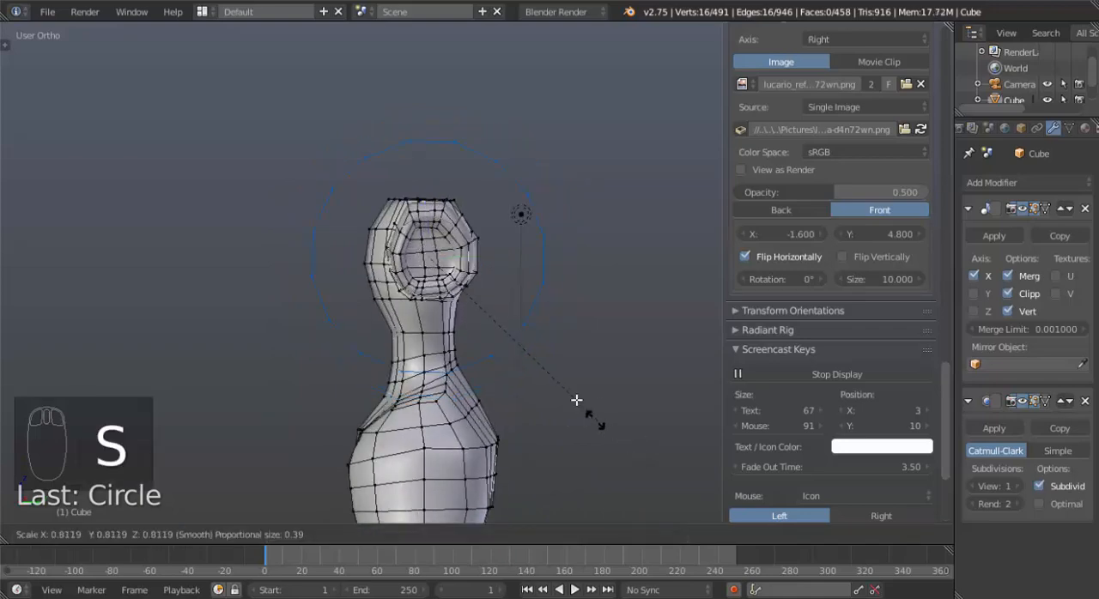
pyautogui.click(464, 275)
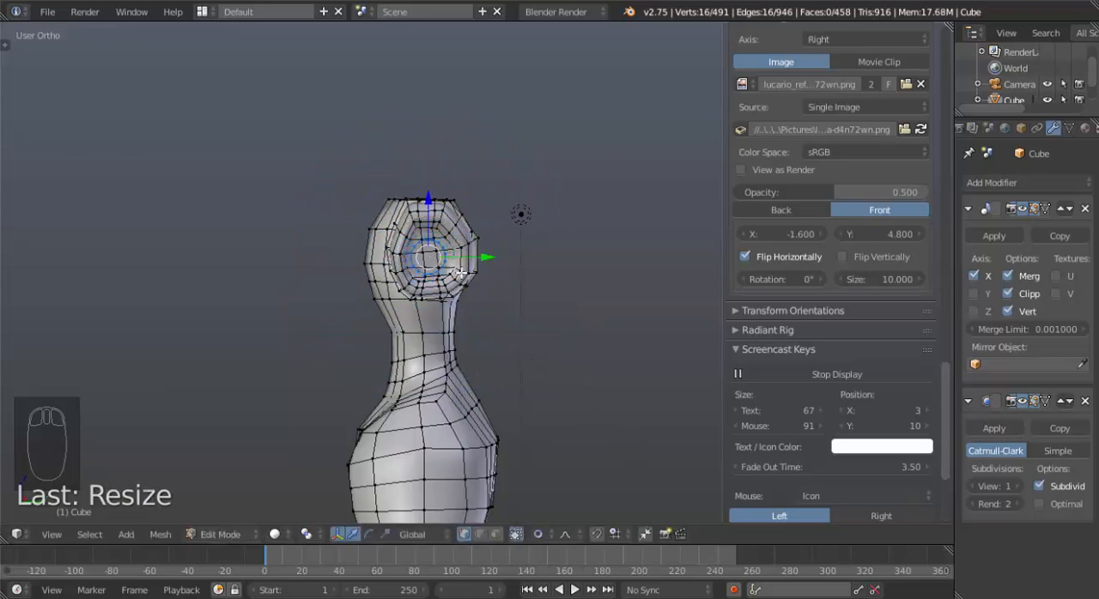
# Move and rotate the circle in front view to the start of the reference arm, and scale it by about 1.08.
pyautogui.press('KP_1')
pyautogui.scroll(6, 504, 302)
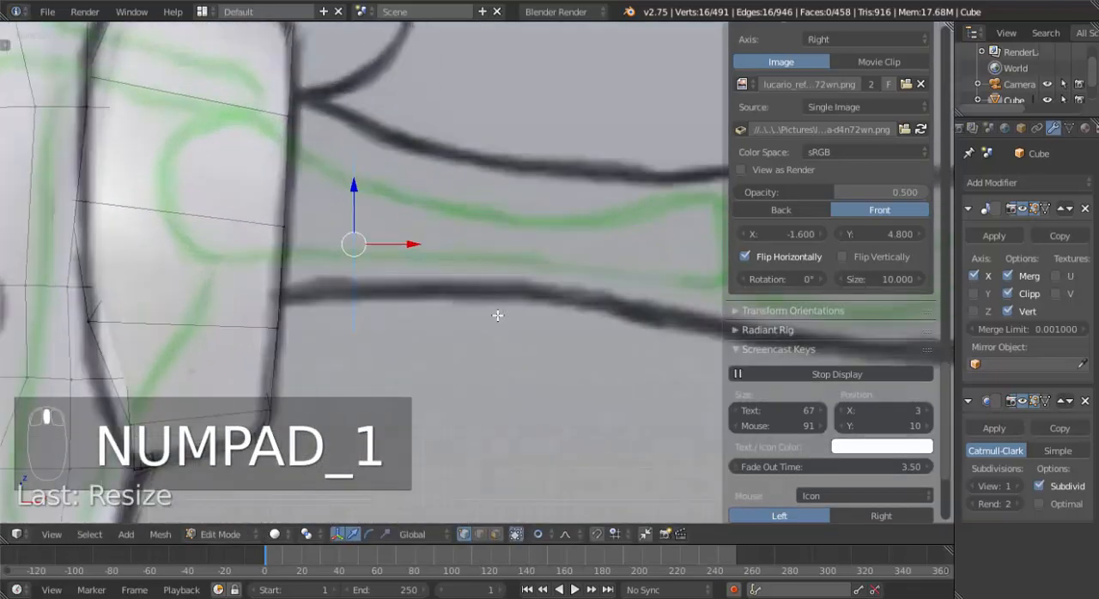
pyautogui.press('g')
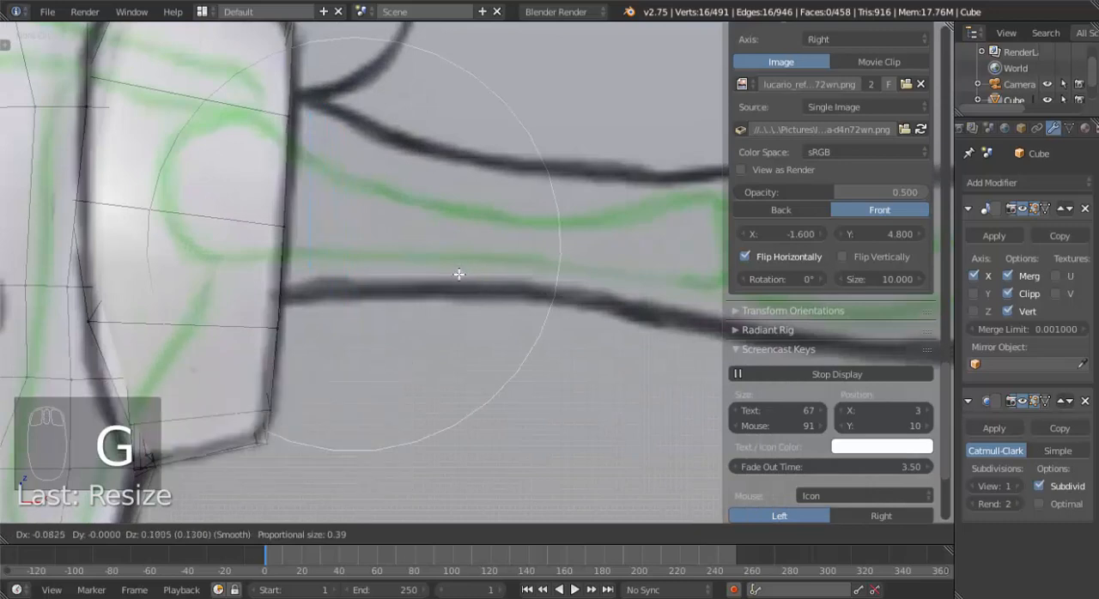
pyautogui.click(455, 273)
pyautogui.press('r')
pyautogui.click(468, 285)
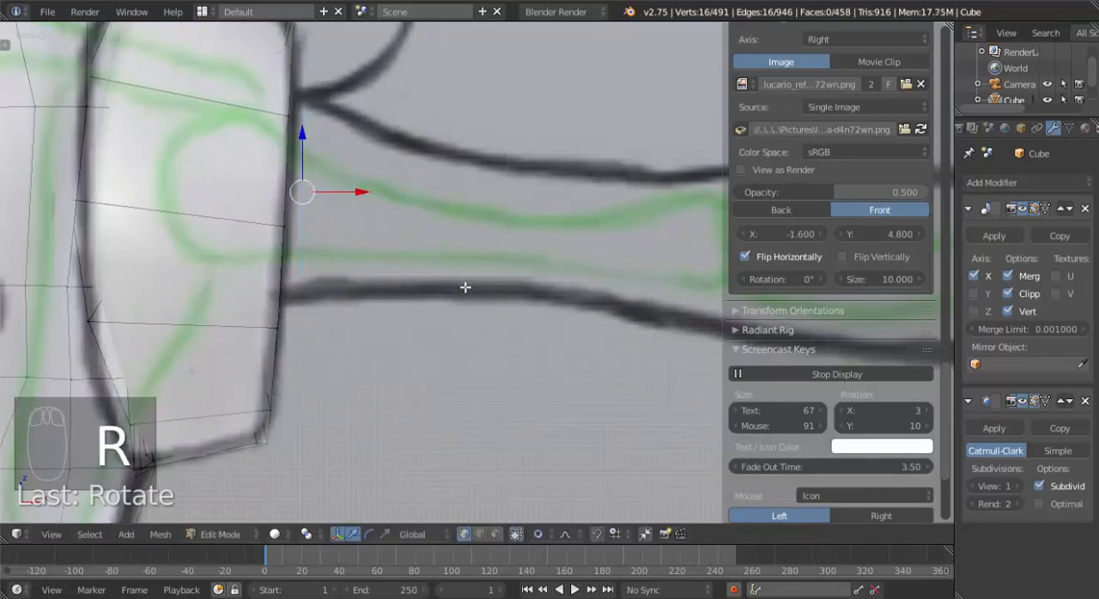
pyautogui.press('s')
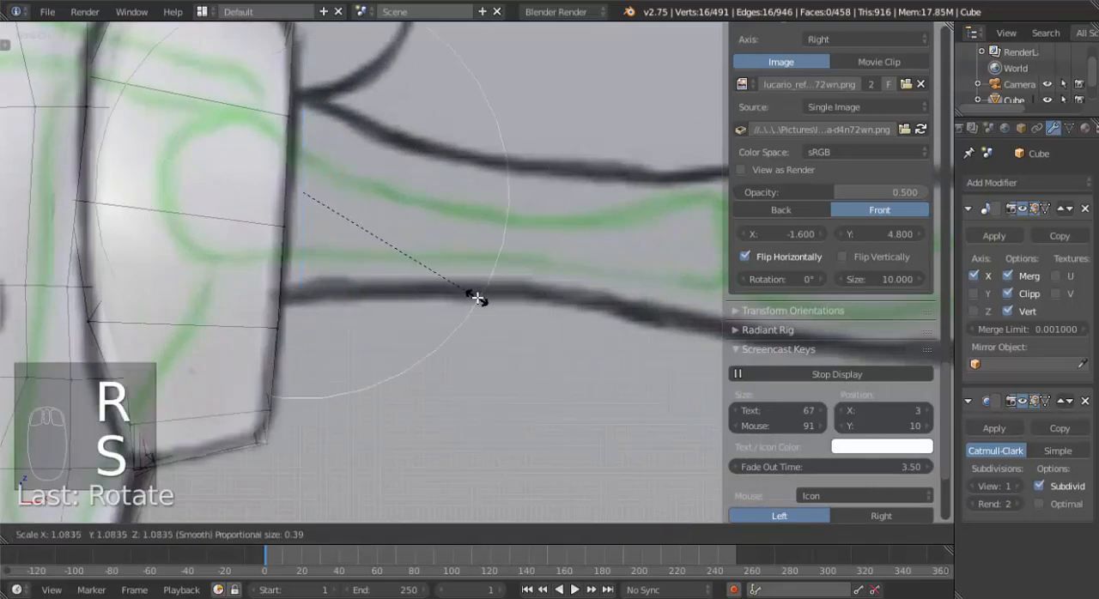
pyautogui.click(477, 295)
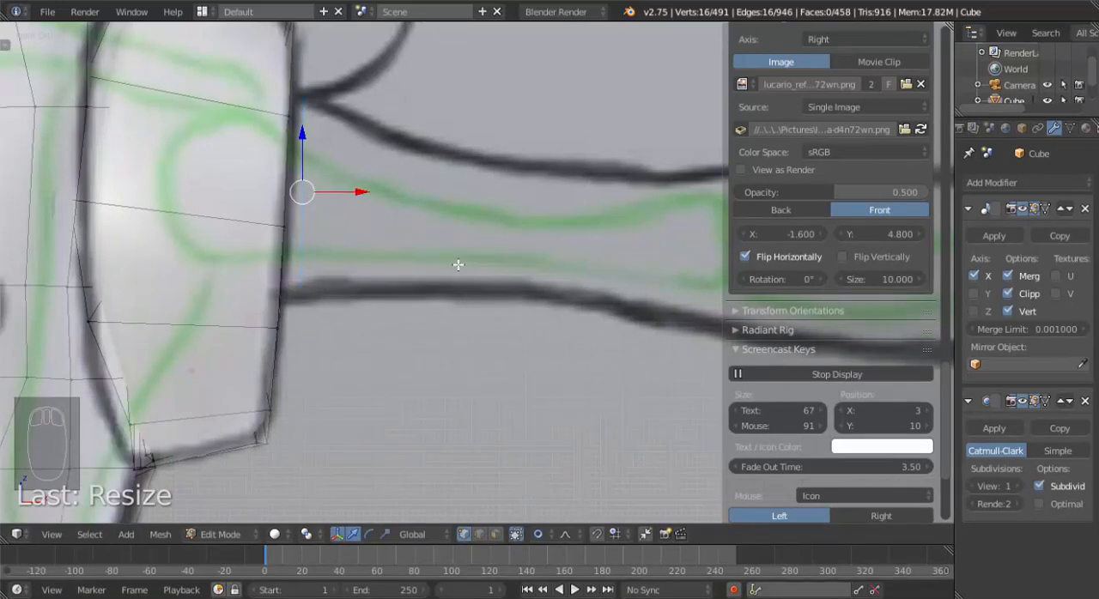
# Shift the circle onto the shoulder's outer edge and rotate it about 2.5° to follow the shoulder's slant.
pyautogui.scroll(-1, 410, 238)
pyautogui.scroll(2, 410, 240)
pyautogui.press('g')
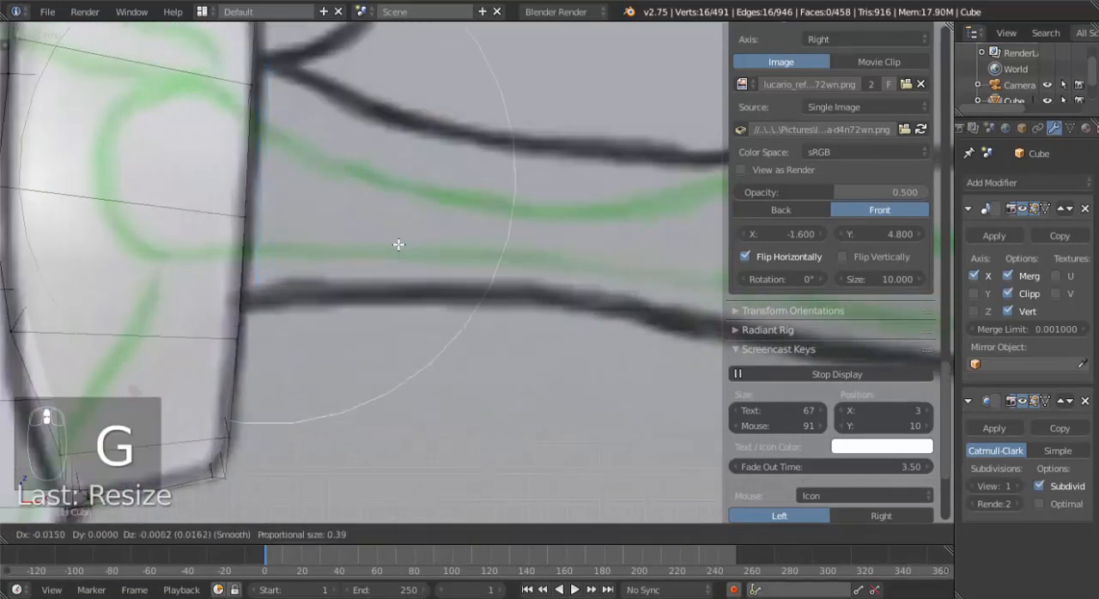
pyautogui.click(416, 239)
pyautogui.press('r')
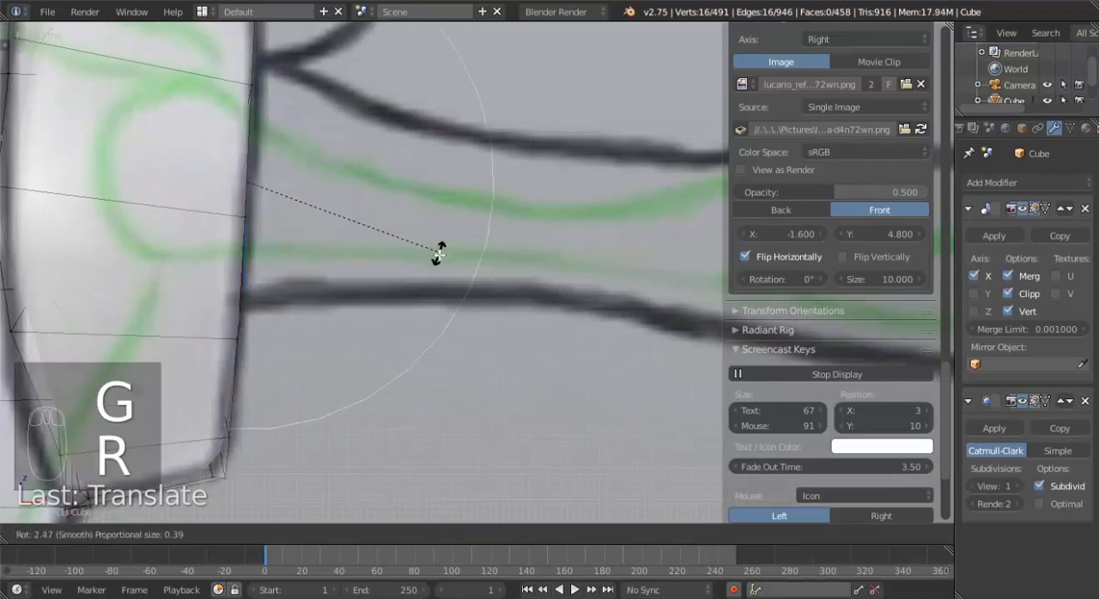
pyautogui.click(439, 253)
# Move the arm circle slightly inward along the shoulder in front view and inspect its fit in the socket.
pyautogui.moveTo(440, 253); pyautogui.dragTo(338, 258, button='middle')
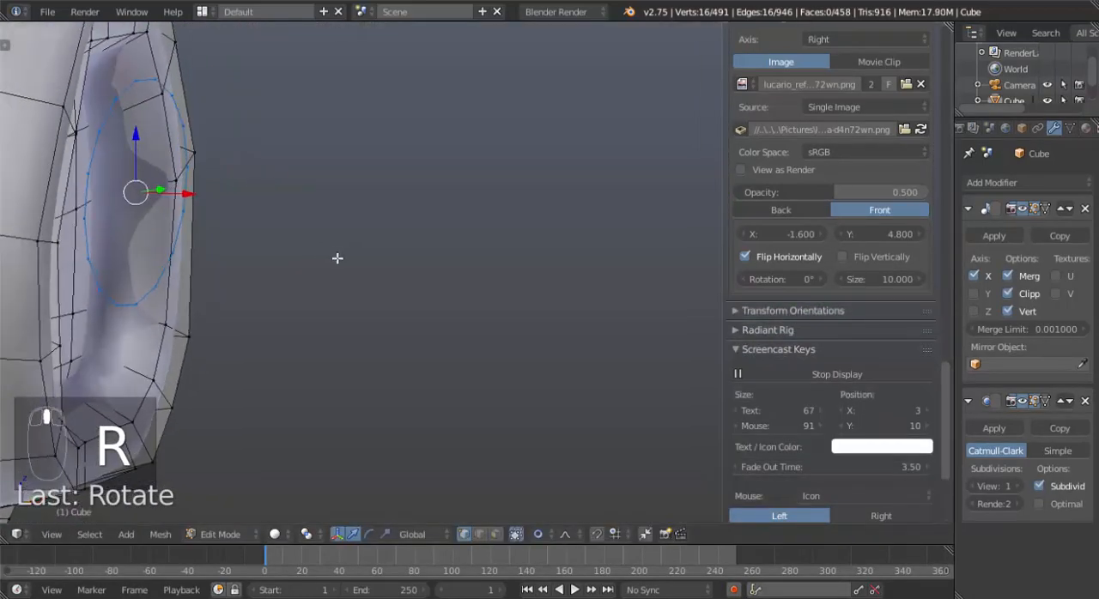
pyautogui.press('KP_3')
pyautogui.press('KP_1')
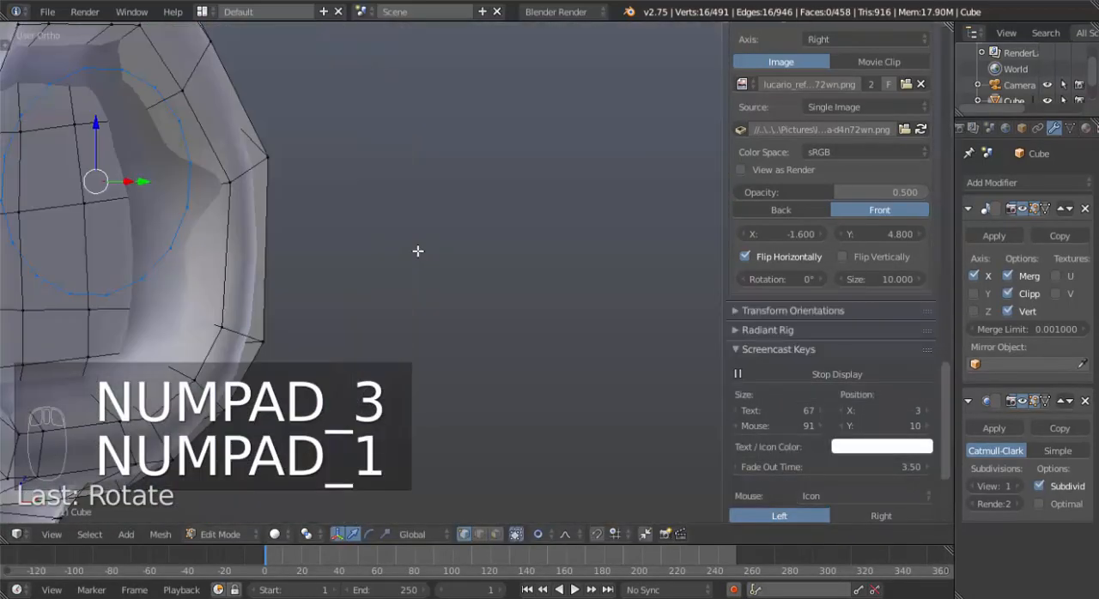
pyautogui.press('g')
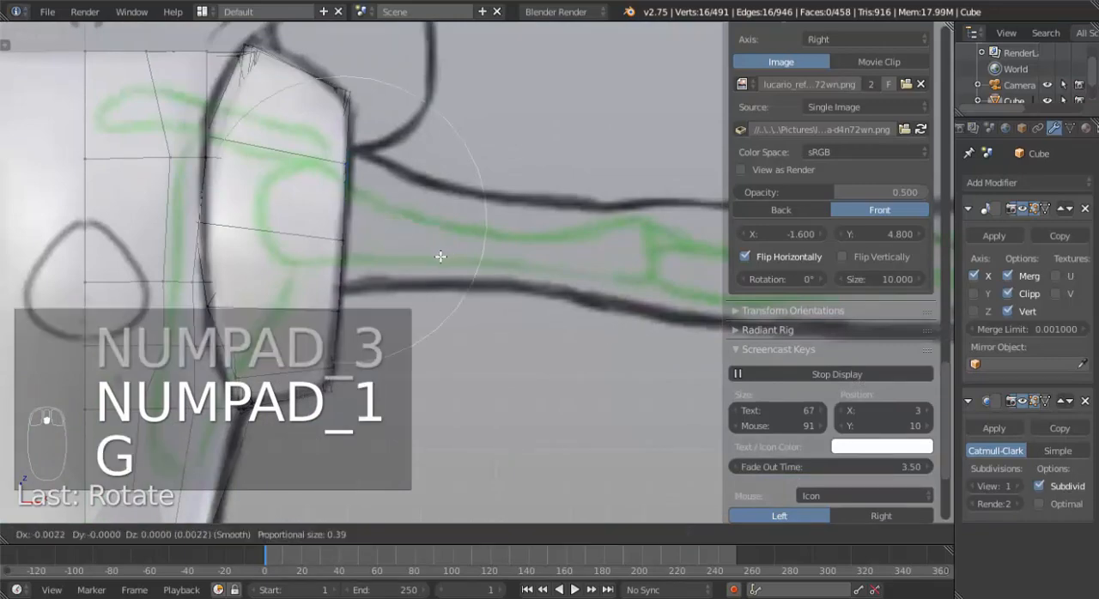
pyautogui.click(412, 255)
pyautogui.moveTo(299, 251)
pyautogui.mouseDown(button='middle')
pyautogui.moveTo(244, 255)
pyautogui.moveTo(313, 258)
pyautogui.mouseUp(button='middle')
pyautogui.moveTo(311, 248); pyautogui.dragTo(284, 248)
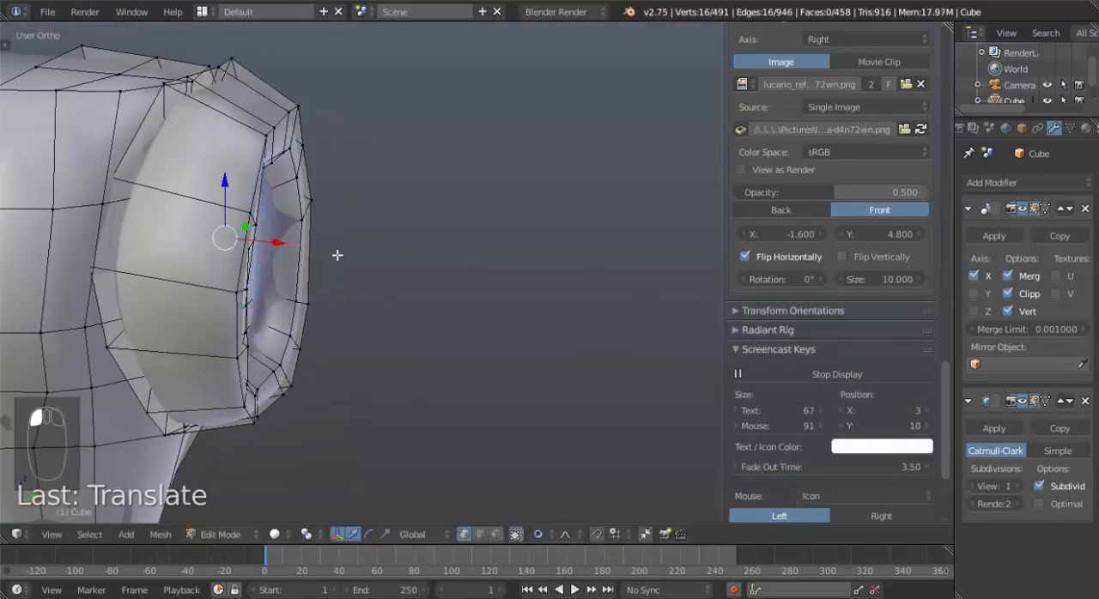
pyautogui.moveTo(335, 253); pyautogui.dragTo(303, 246, button='middle')
# Extrude the circle in front view from the shoulder to the wrist of the reference arm.
pyautogui.press('KP_1')
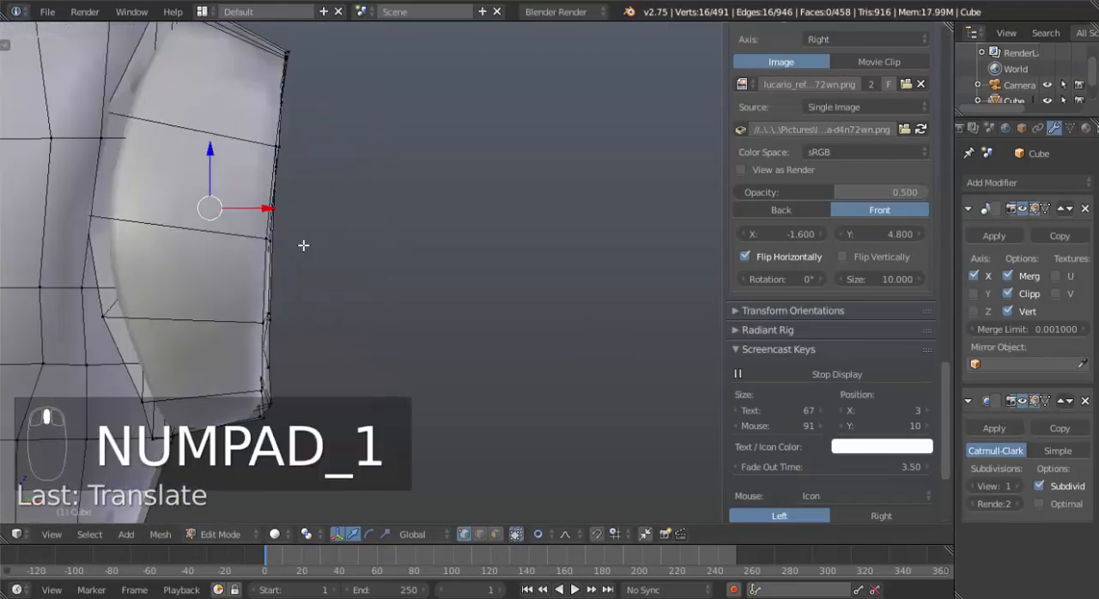
pyautogui.keyDown('shift'); pyautogui.moveTo(521, 296); pyautogui.dragTo(431, 224, button='middle'); pyautogui.keyUp('shift')
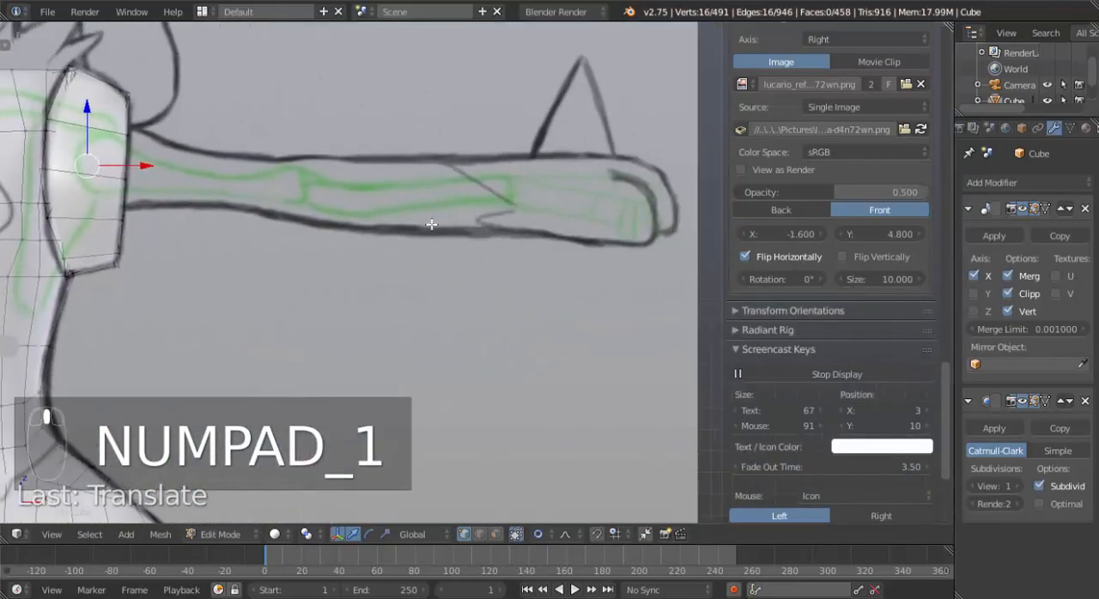
pyautogui.keyDown('ctrl'); pyautogui.click(525, 199); pyautogui.keyUp('ctrl')
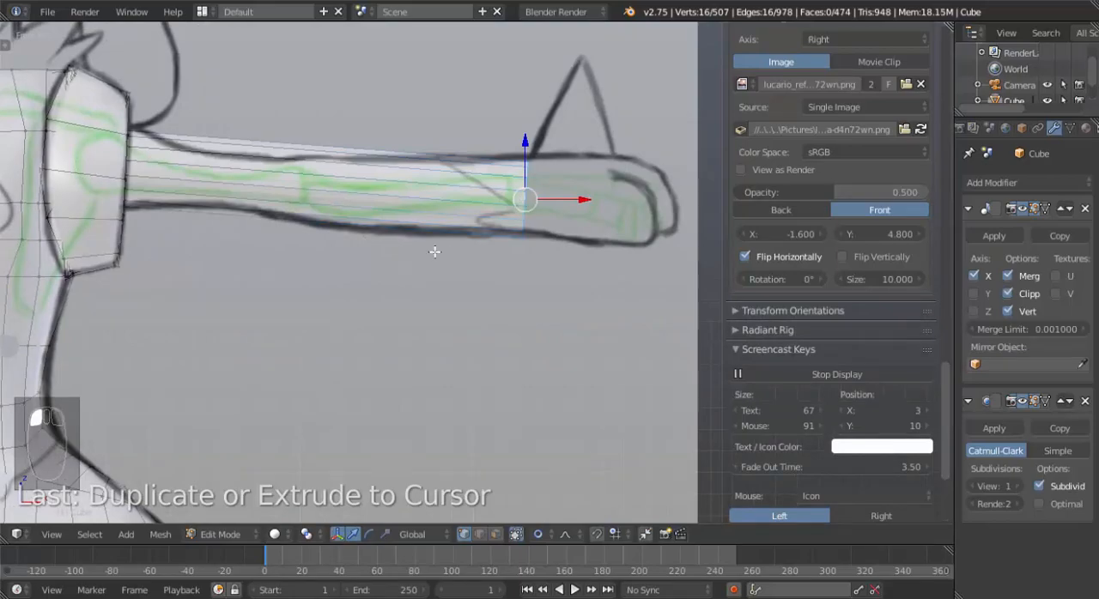
# Select the whole linked arm tube, shade it smooth and make its normals consistent.
pyautogui.moveTo(472, 252); pyautogui.dragTo(396, 245, button='middle')
pyautogui.hotkey('ctrl', 'l')
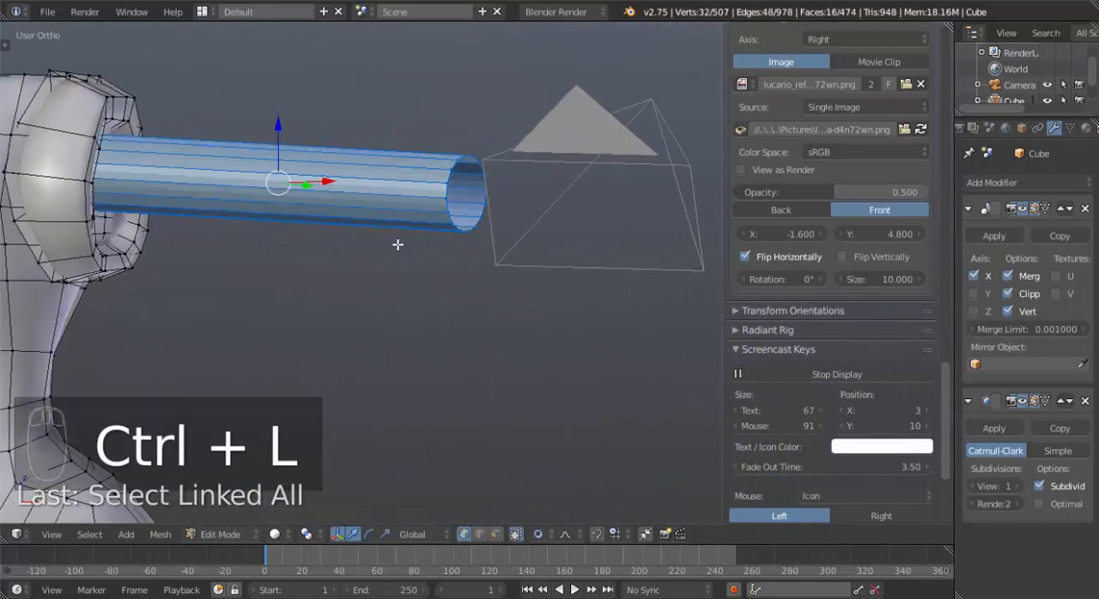
pyautogui.press('w')
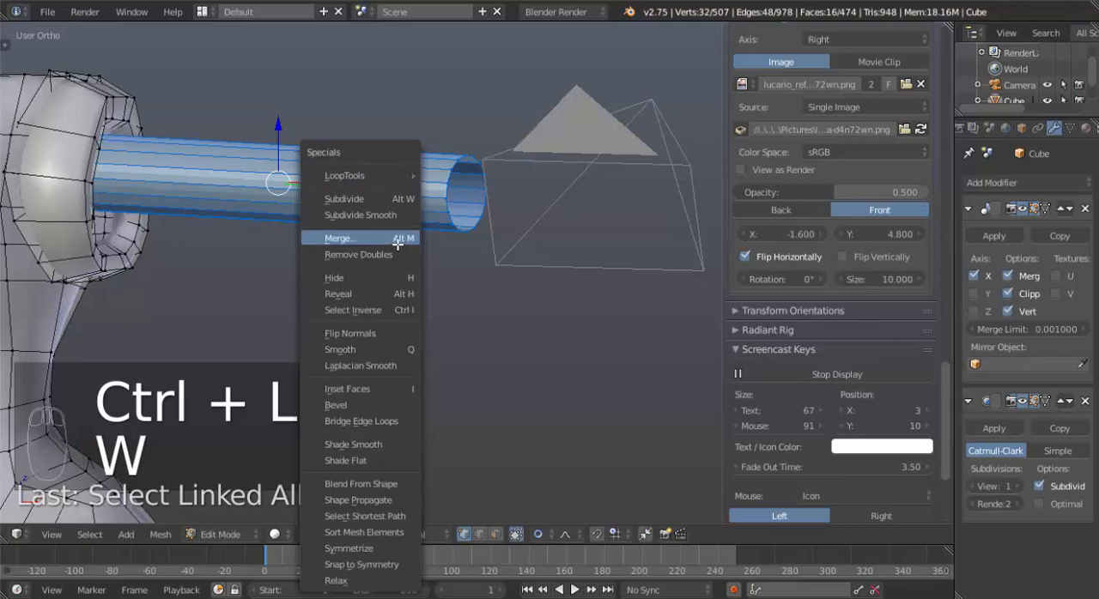
pyautogui.click(391, 443)
pyautogui.moveTo(407, 314)
pyautogui.mouseDown(button='middle')
pyautogui.moveTo(429, 319)
pyautogui.moveTo(402, 314)
pyautogui.moveTo(451, 292)
pyautogui.mouseUp(button='middle')
pyautogui.hotkey('ctrl', 'n')
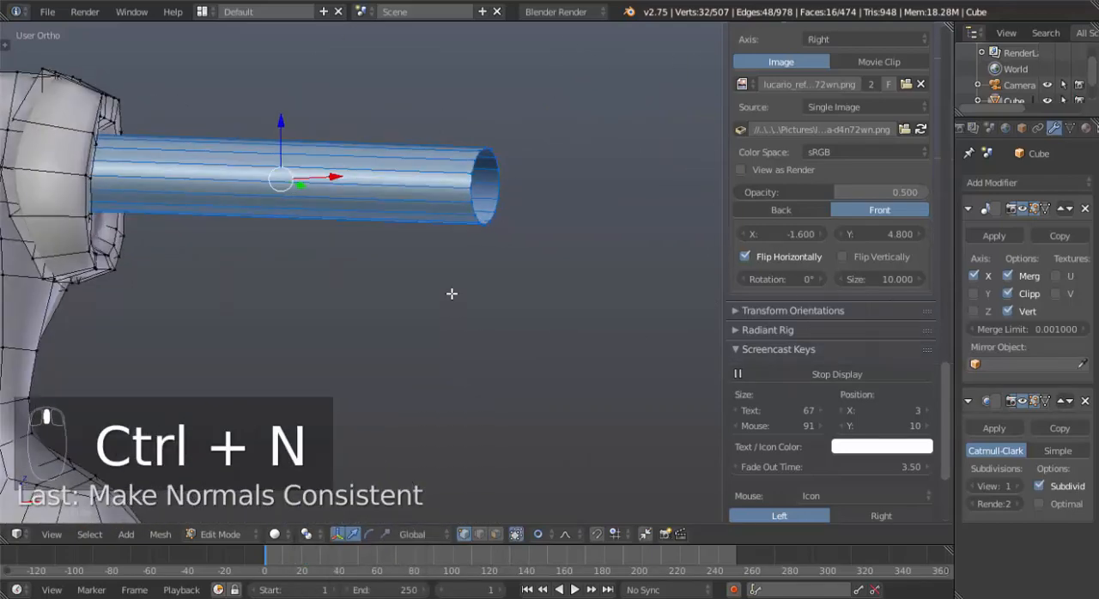
# Add a loop cut around the arm tube and slide it toward the shoulder to the narrow part of the upper arm.
pyautogui.press('KP_1')
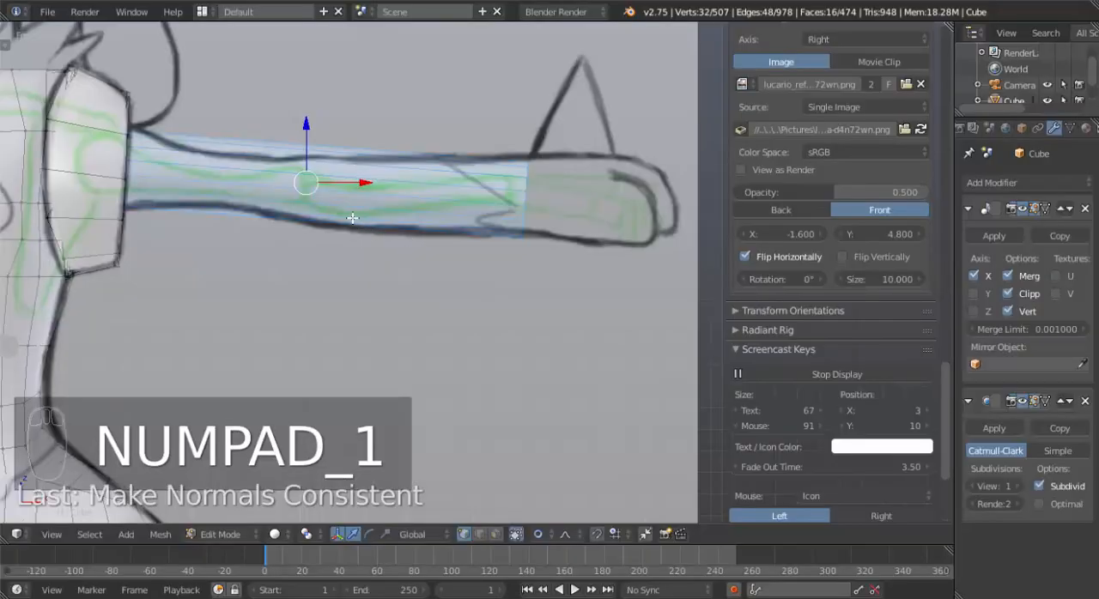
pyautogui.keyDown('shift'); pyautogui.moveTo(403, 229); pyautogui.dragTo(567, 260, button='middle'); pyautogui.keyUp('shift')
pyautogui.scroll(2, 436, 285)
pyautogui.keyDown('shift'); pyautogui.moveTo(505, 213); pyautogui.dragTo(495, 241, button='middle'); pyautogui.keyUp('shift')
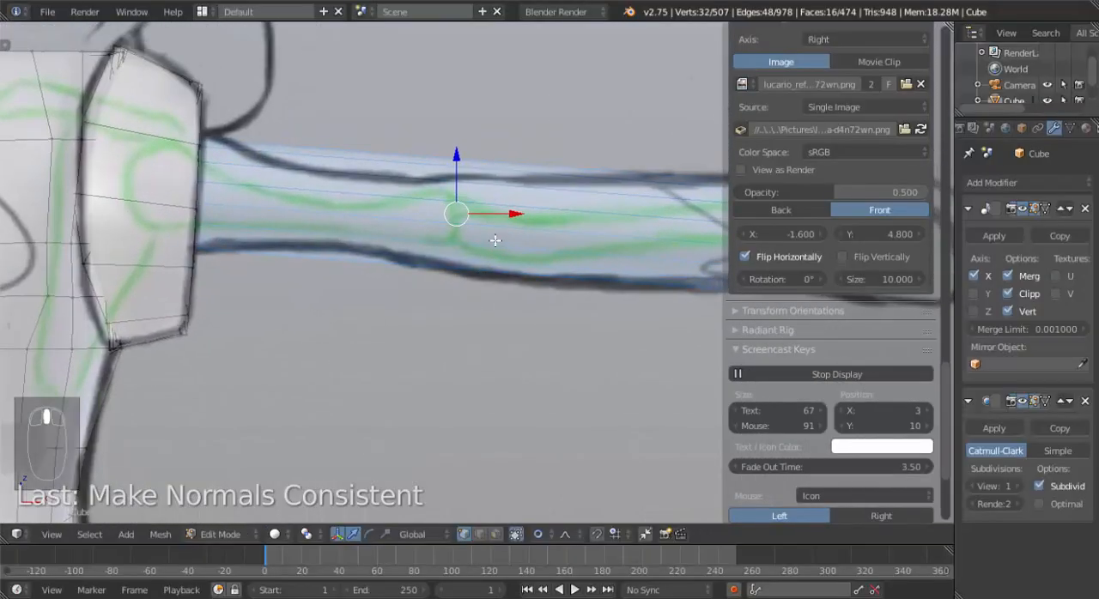
pyautogui.hotkey('ctrl', 'r')
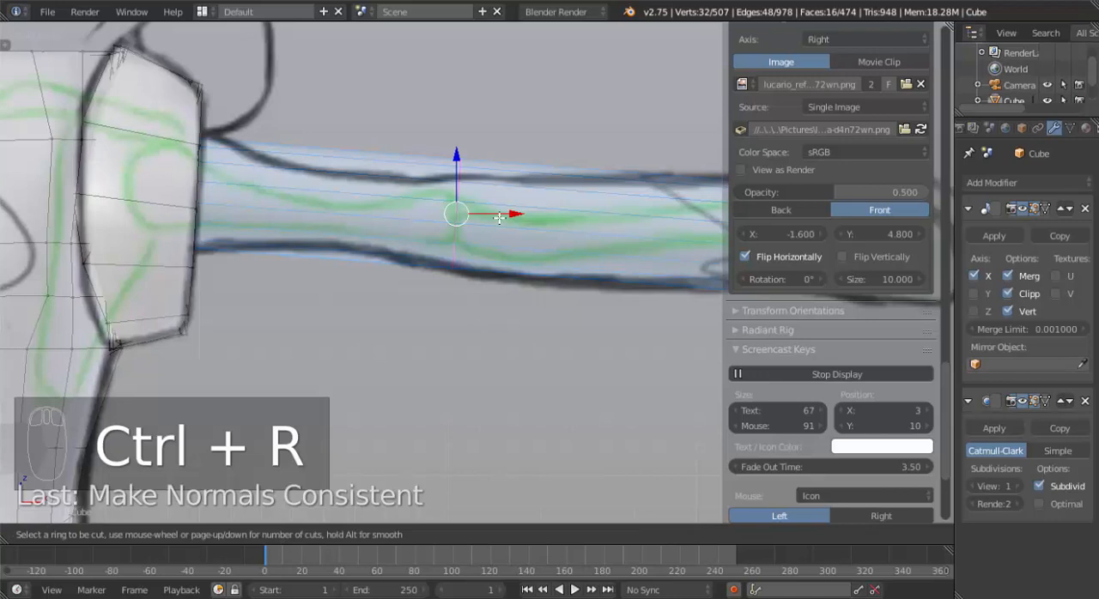
pyautogui.click(499, 218)
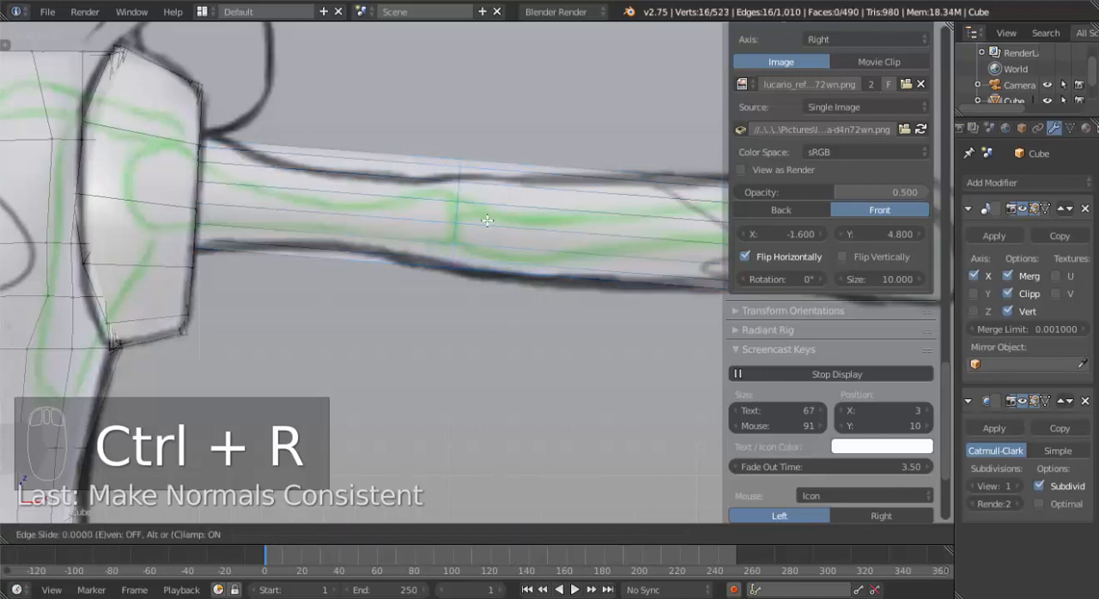
pyautogui.click(424, 222)
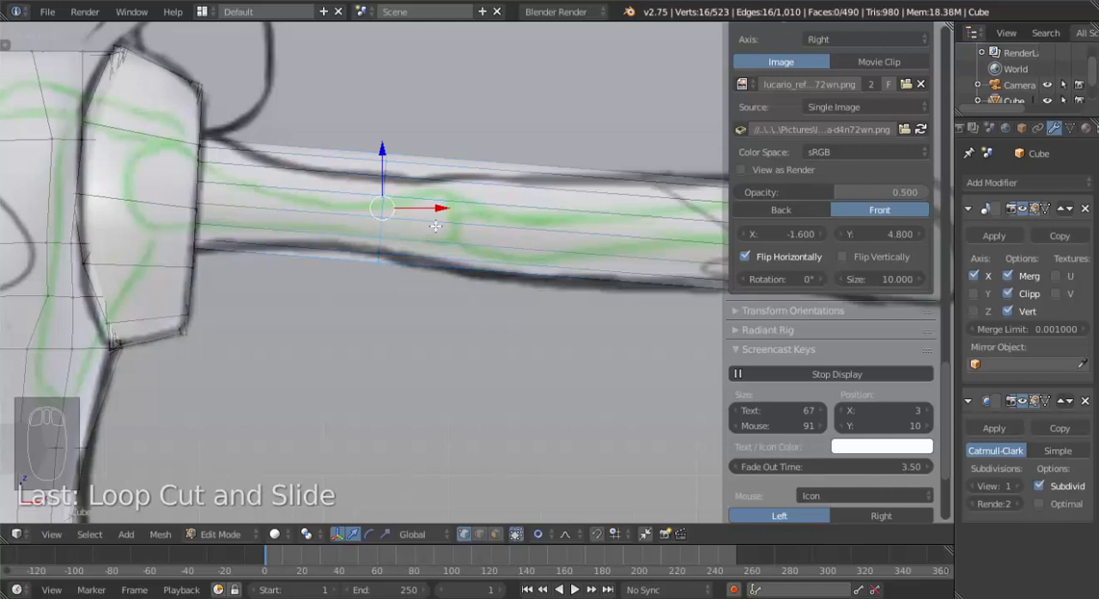
pyautogui.press('g')
pyautogui.press('g')
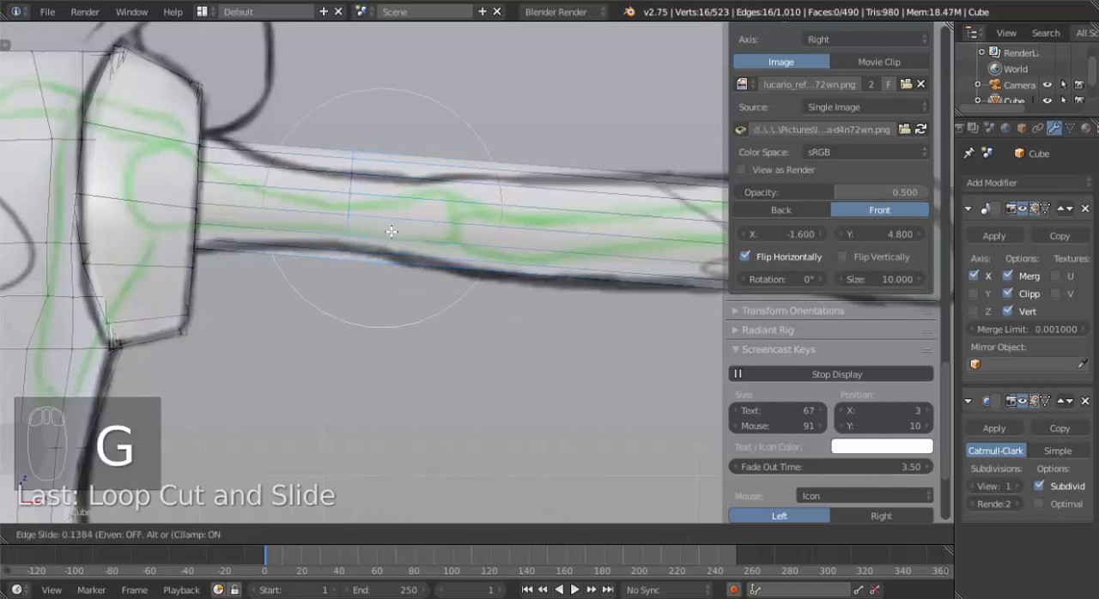
pyautogui.click(391, 231)
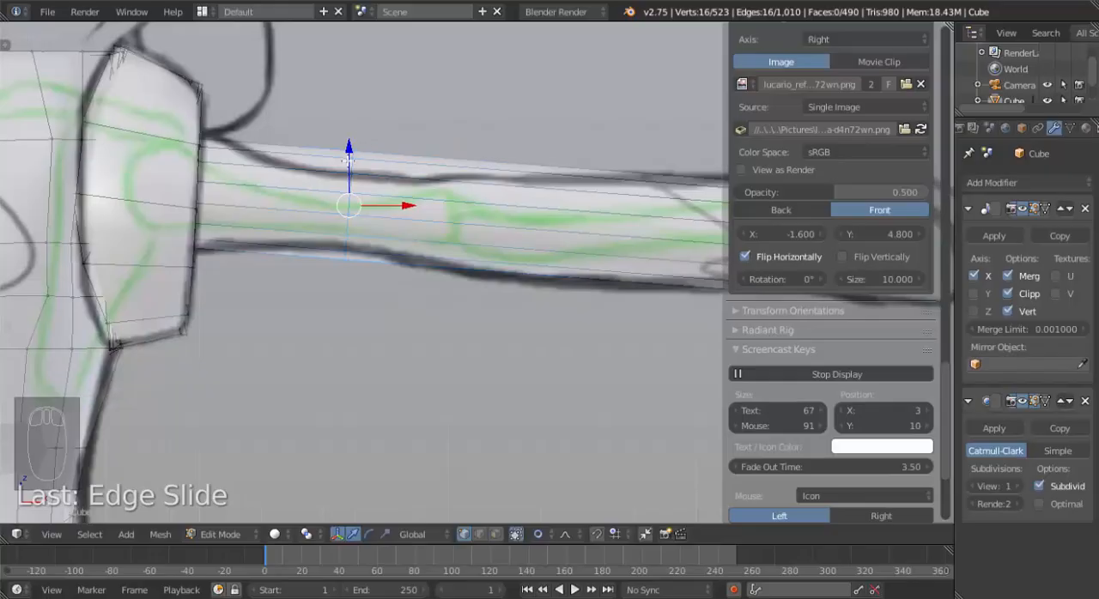
# Bevel the upper-arm loop into two with an offset of about 0.2, then shrink and lower them to match the reference outline.
pyautogui.hotkey('ctrl', 'b')
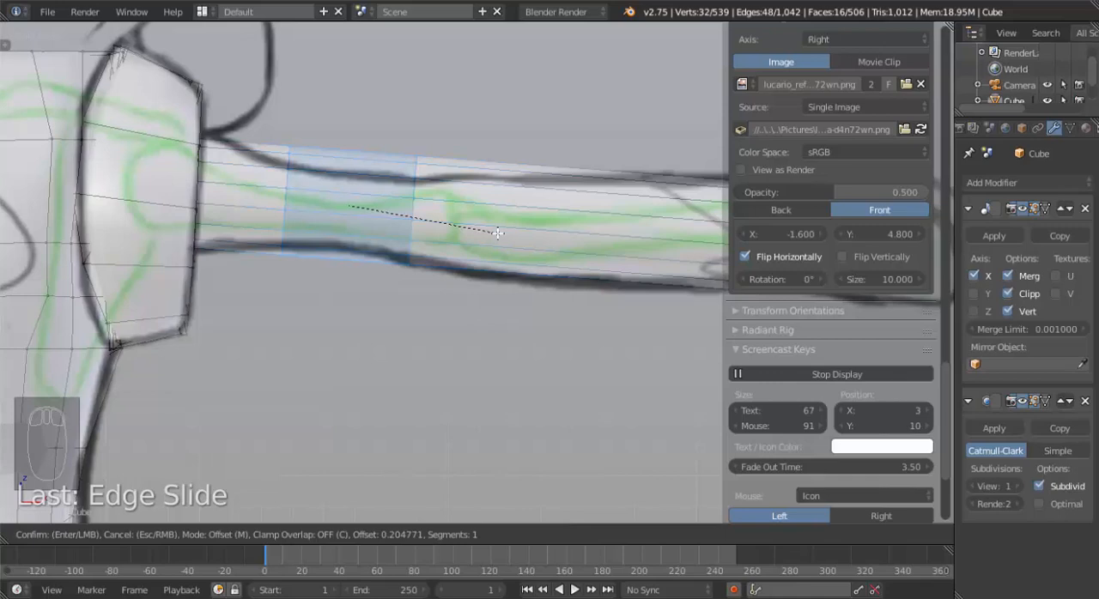
pyautogui.click(498, 233)
pyautogui.press('s')
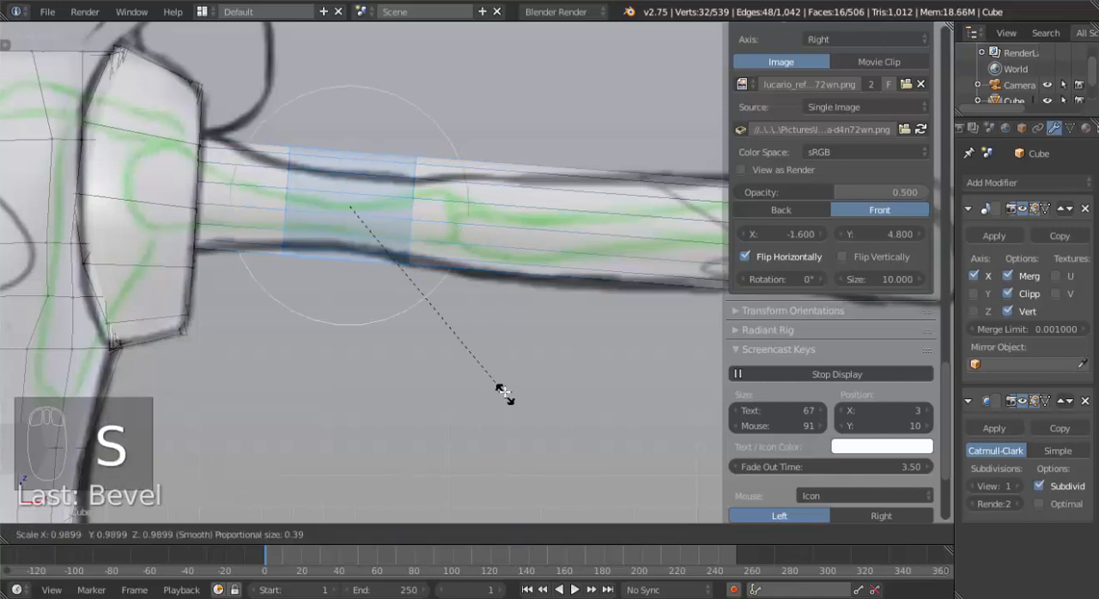
pyautogui.click(488, 332)
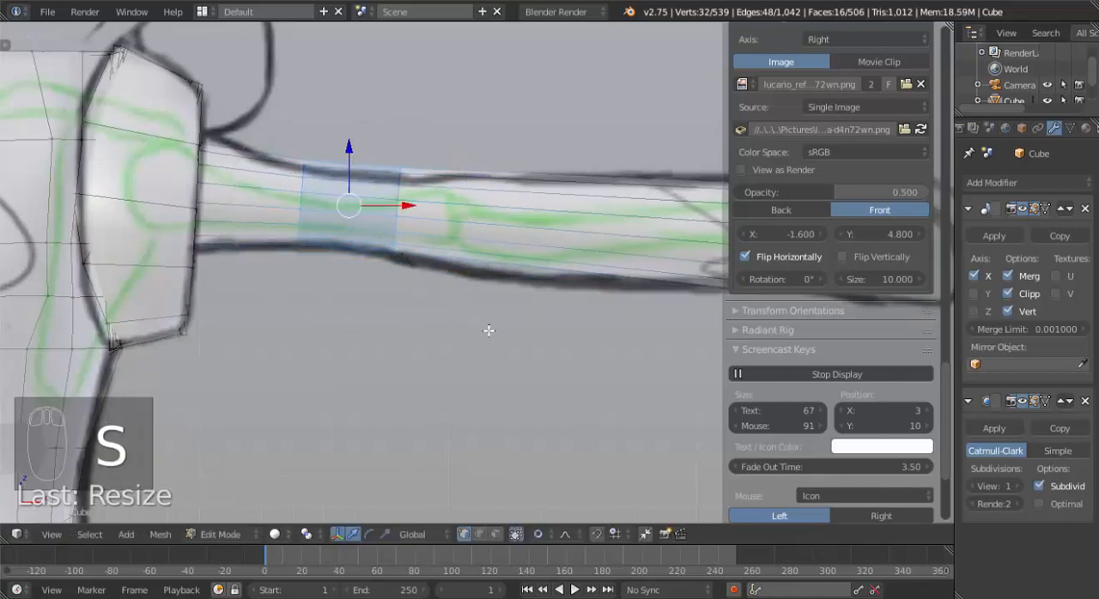
pyautogui.moveTo(354, 141); pyautogui.dragTo(353, 151)
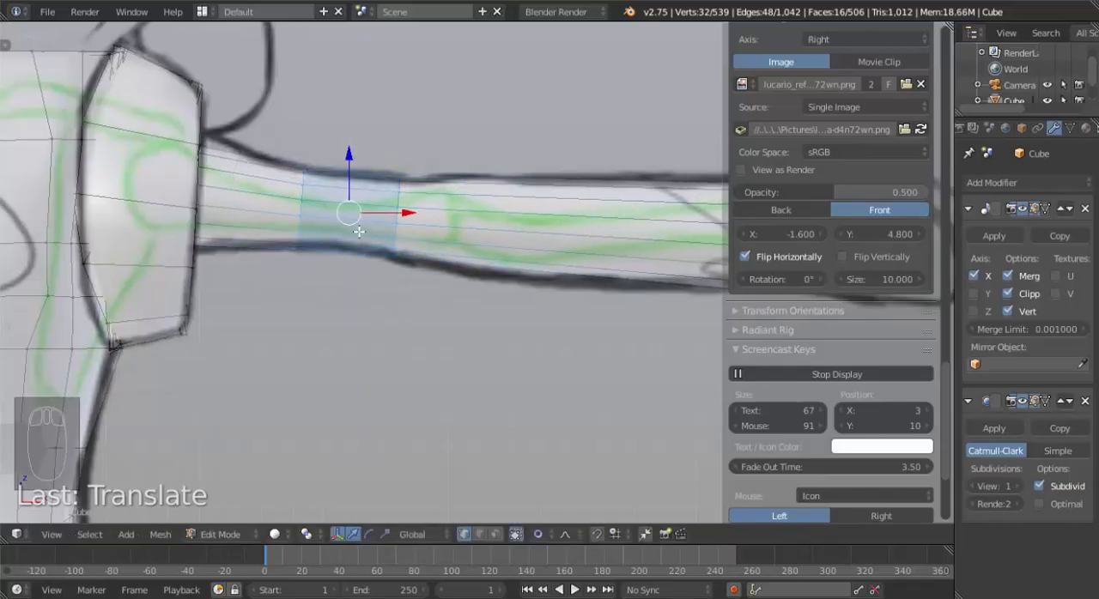
# Add a centered loop cut between the two upper-arm loops and scale it to about 0.94.
pyautogui.hotkey('ctrl', 'r')
pyautogui.click(358, 231)
pyautogui.click(358, 231)
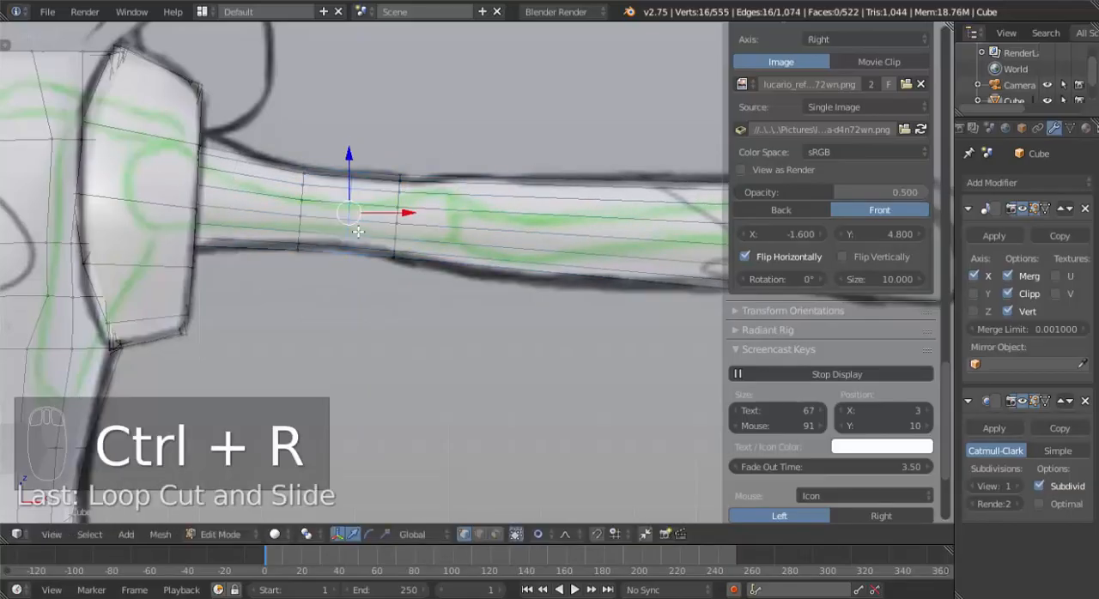
pyautogui.press('s')
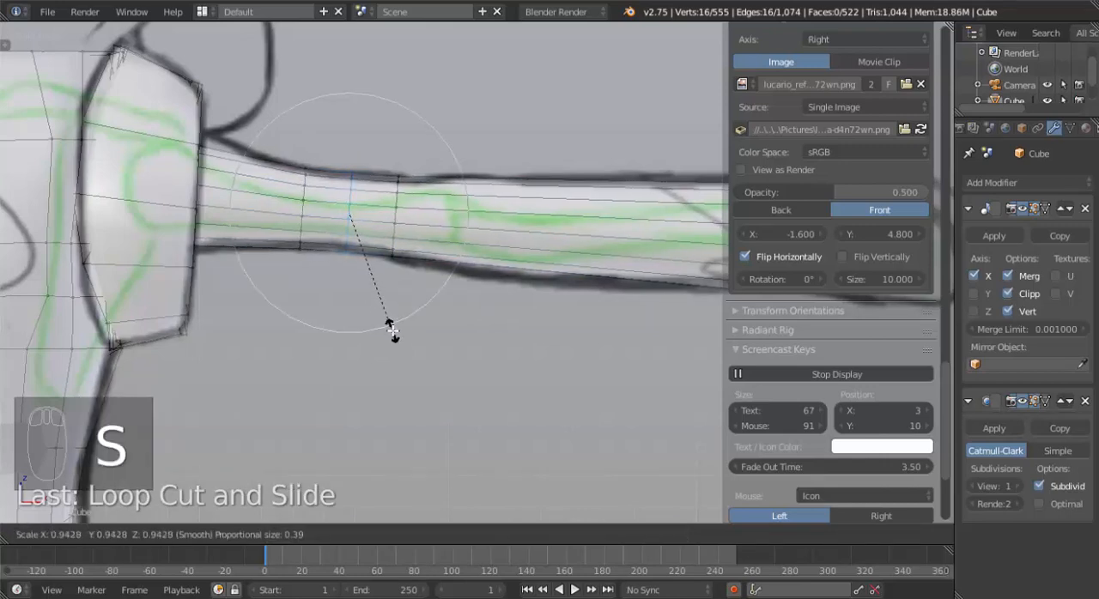
pyautogui.click(393, 330)
# Add a loop cut on the forearm just past the elbow and scale it up by about 1.2 to fit the drawing.
pyautogui.keyDown('shift'); pyautogui.moveTo(532, 257); pyautogui.dragTo(436, 243, button='middle'); pyautogui.keyUp('shift')
pyautogui.hotkey('ctrl', 'r')
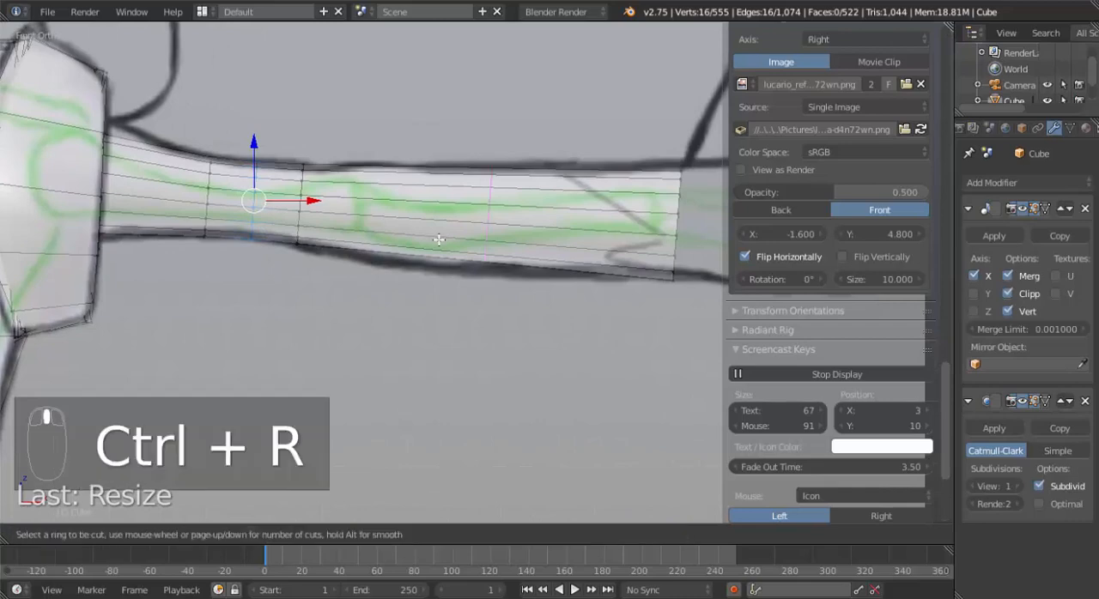
pyautogui.click(439, 240)
pyautogui.click(381, 231)
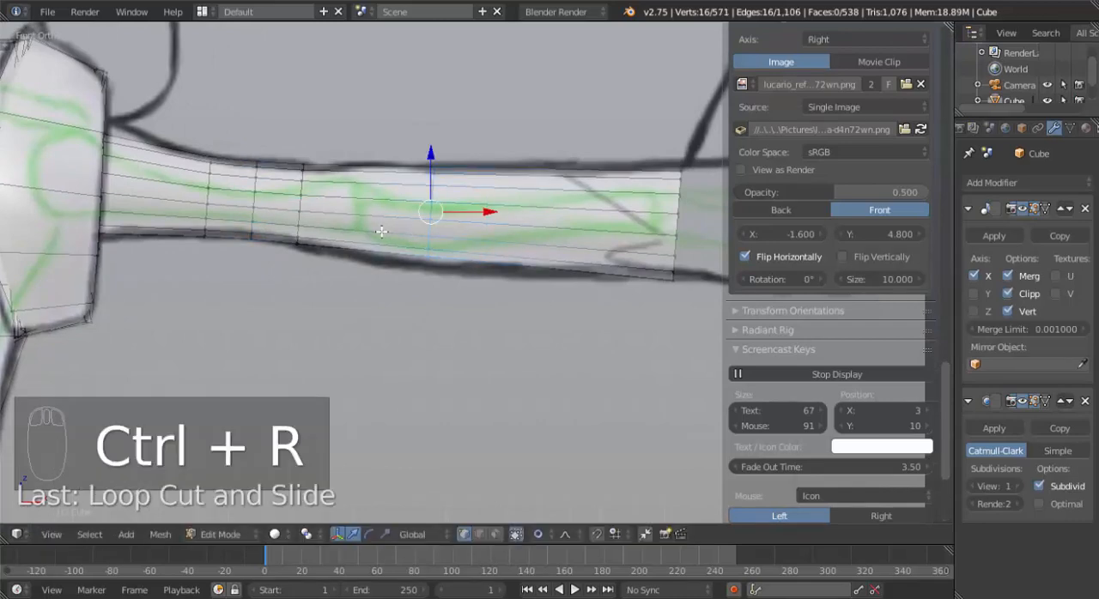
pyautogui.press('s')
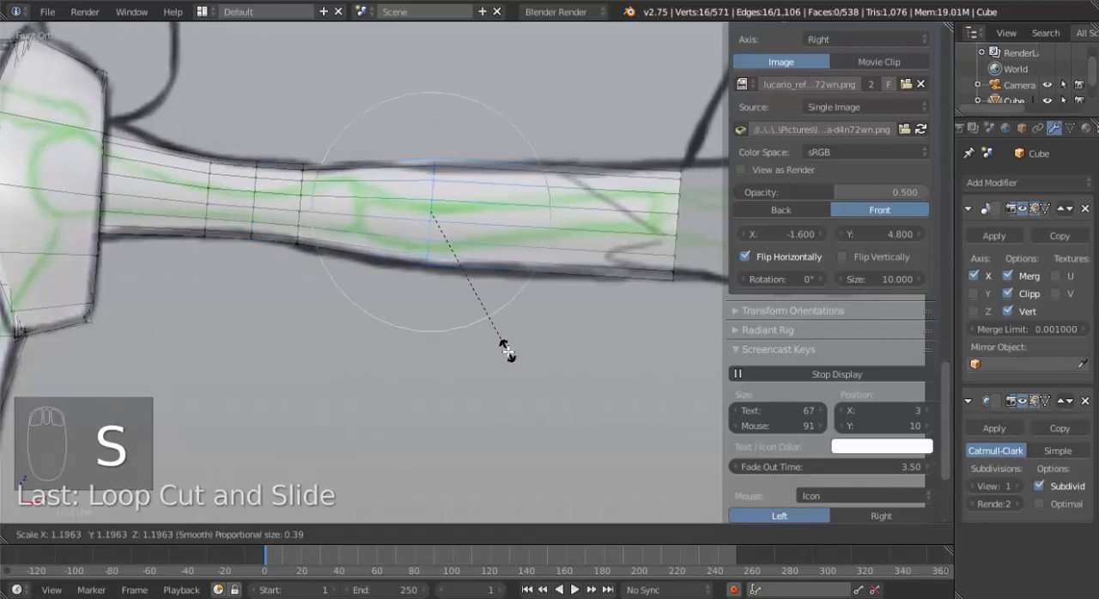
pyautogui.click(508, 347)
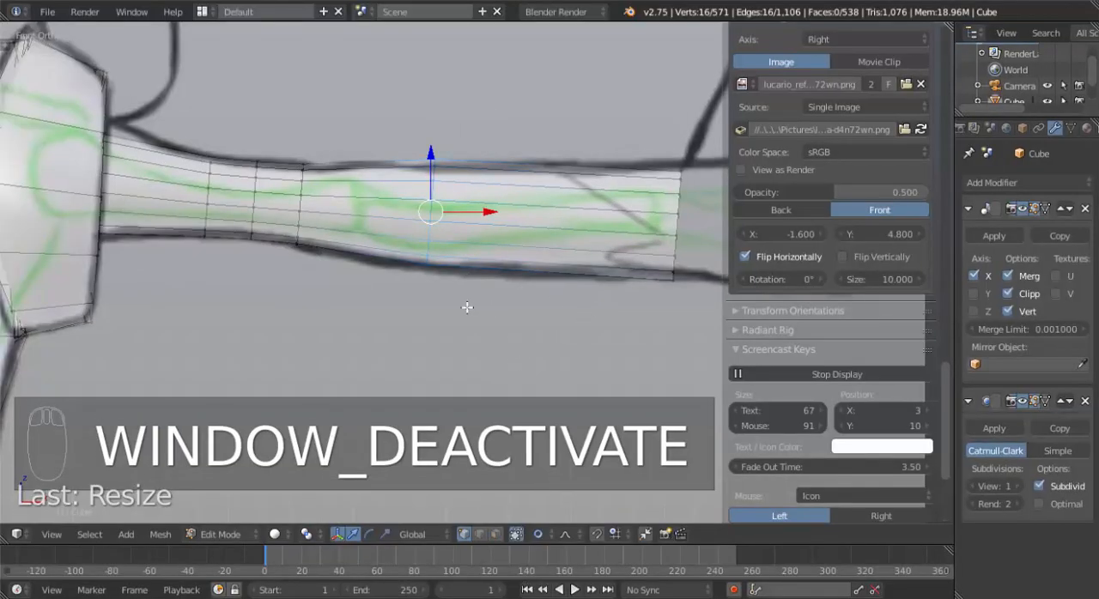
# Select the open edge loop at the wrist, rotate it upright in front view and nudge it onto the reference outline.
pyautogui.moveTo(467, 307); pyautogui.dragTo(458, 285, button='middle')
pyautogui.keyDown('alt'); pyautogui.rightClick(452, 222); pyautogui.keyUp('alt')
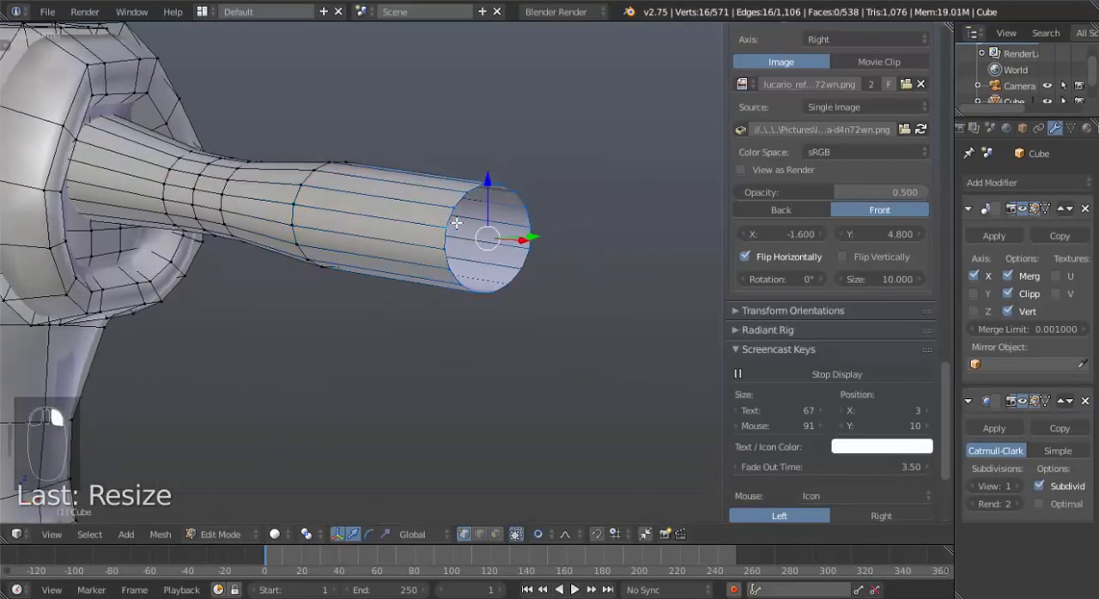
pyautogui.press('KP_3')
pyautogui.press('KP_1')
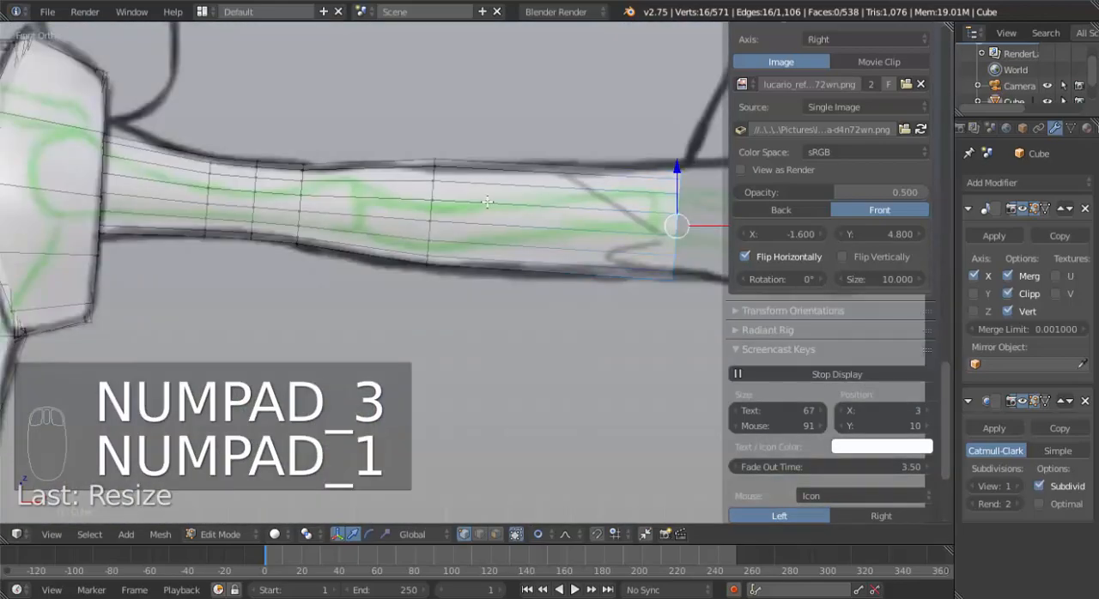
pyautogui.keyDown('ctrl'); pyautogui.scroll(-5, 521, 225); pyautogui.keyUp('ctrl')
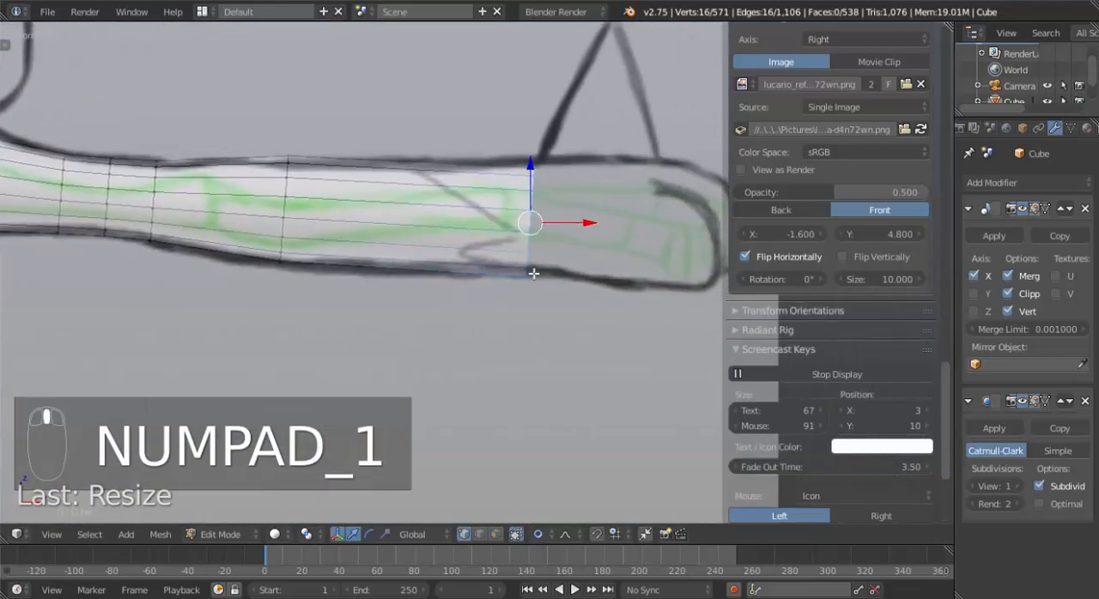
pyautogui.press('r')
pyautogui.click(557, 290)
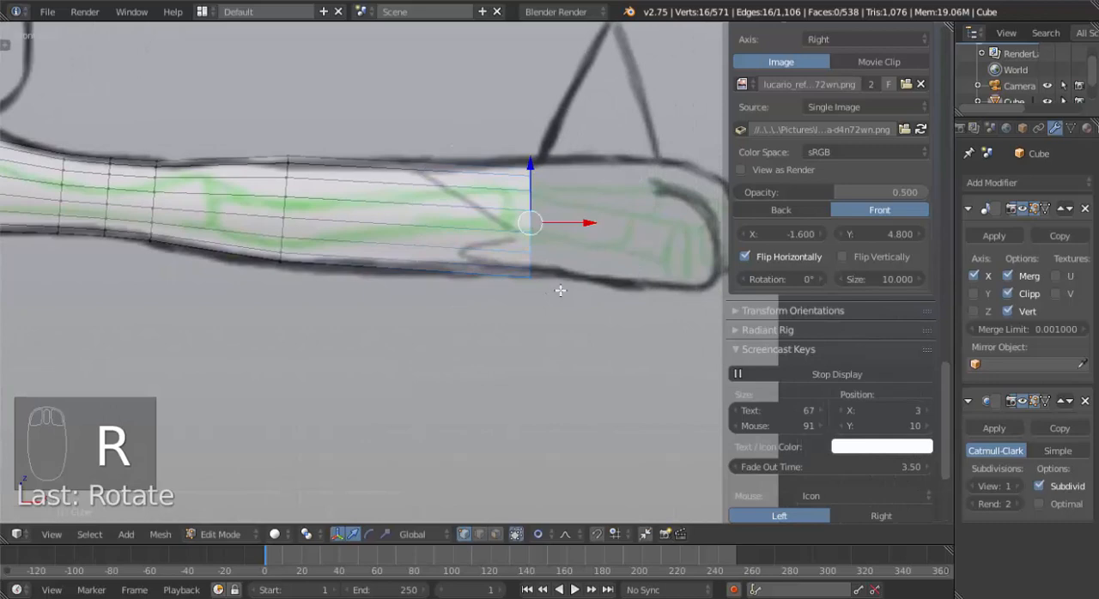
pyautogui.press('g')
pyautogui.click(563, 285)
# Add a loop cut close to the shoulder, scale it up by about 1.04 and raise it slightly to follow the outline.
pyautogui.keyDown('shift'); pyautogui.moveTo(275, 253); pyautogui.dragTo(465, 283, button='middle'); pyautogui.keyUp('shift')
pyautogui.keyDown('shift'); pyautogui.moveTo(282, 253); pyautogui.dragTo(258, 196, button='middle'); pyautogui.keyUp('shift')
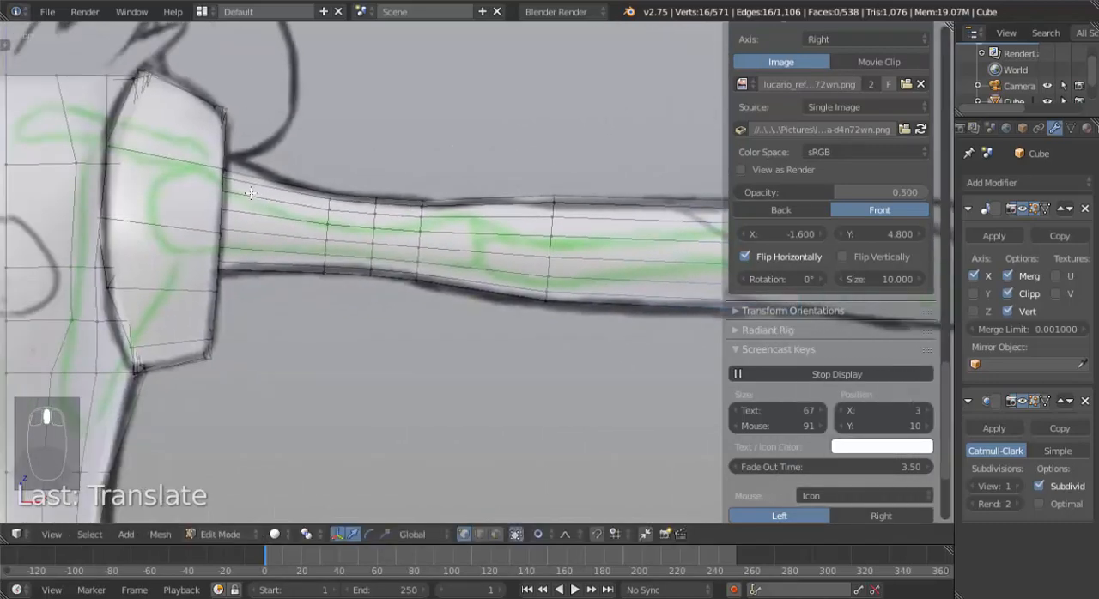
pyautogui.hotkey('ctrl', 'r')
pyautogui.click(249, 191)
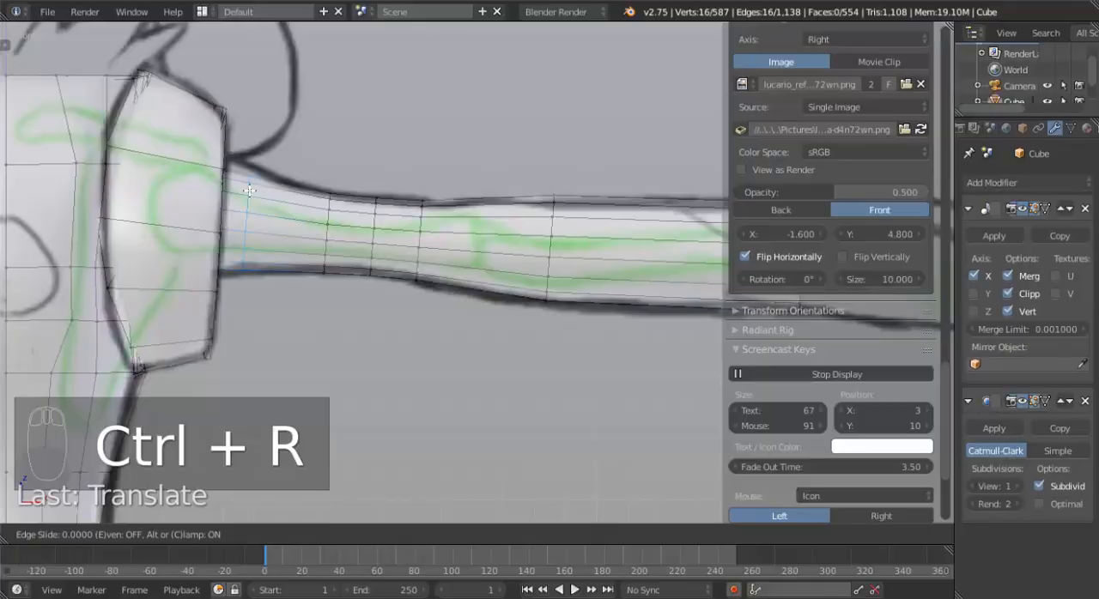
pyautogui.click(250, 191)
pyautogui.press('s')
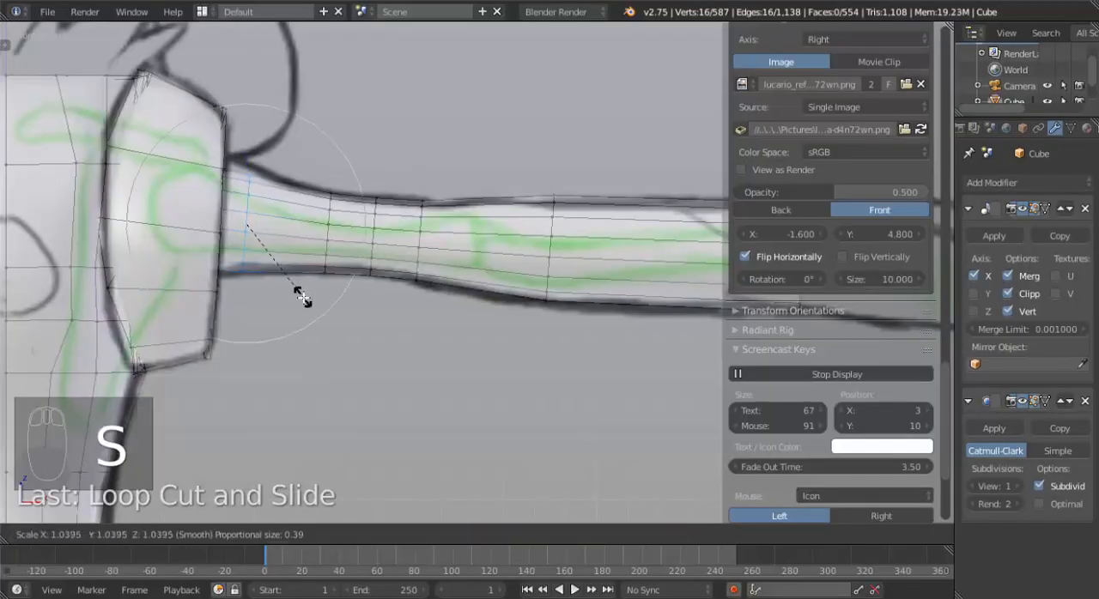
pyautogui.click(301, 294)
pyautogui.moveTo(247, 166); pyautogui.dragTo(247, 161)
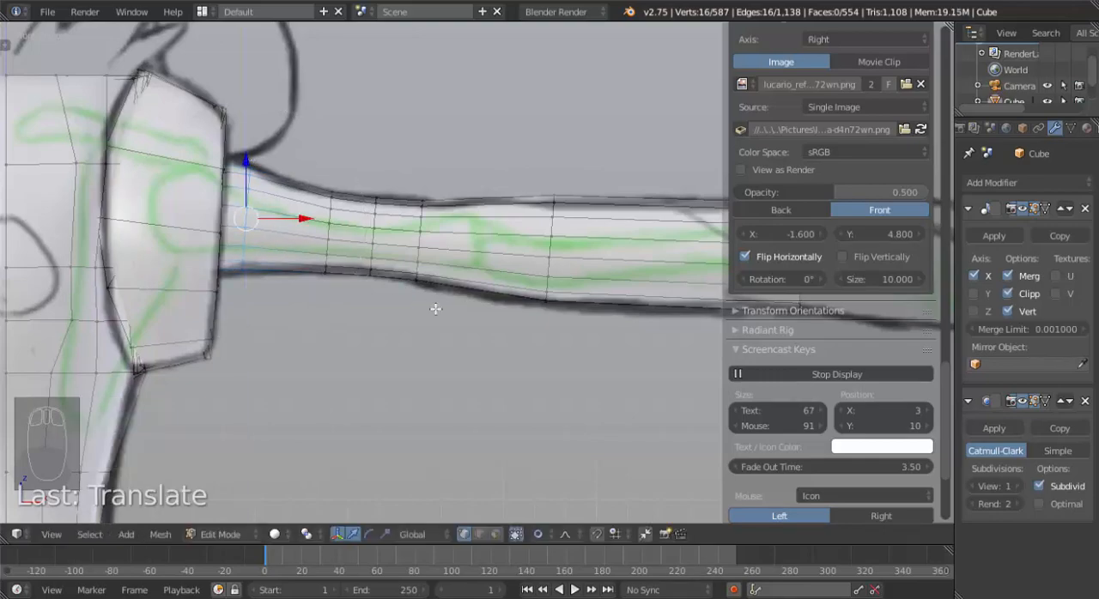
# Select the forearm loops from the elbow to the wrist in top view, rotate them about 8° and shift them toward the character's front.
pyautogui.scroll(-5, 438, 313)
pyautogui.scroll(3, 449, 318)
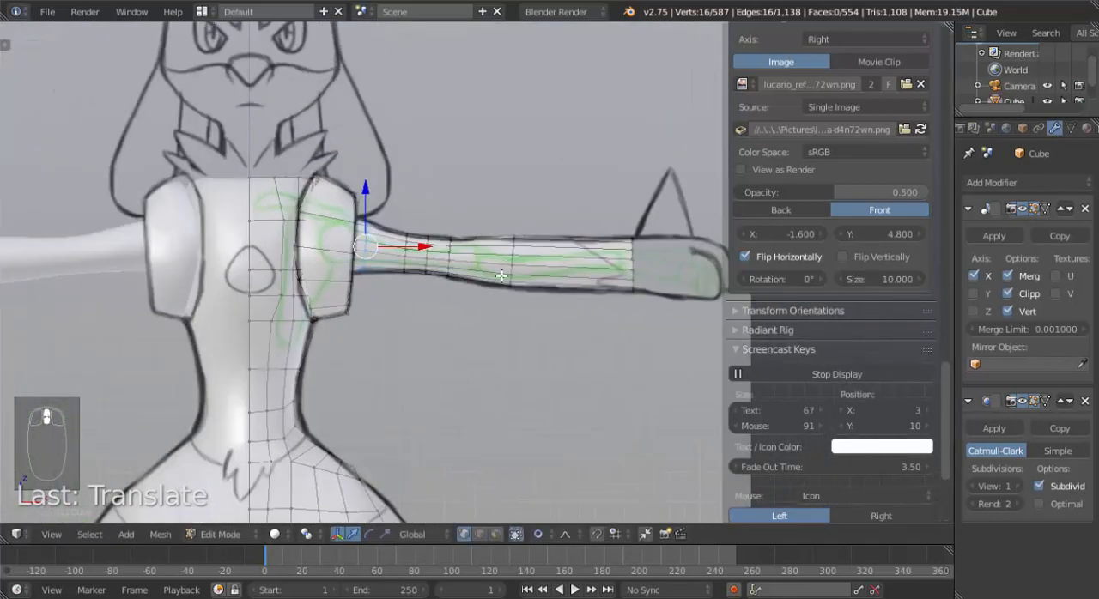
pyautogui.moveTo(501, 275); pyautogui.dragTo(511, 177, button='middle')
pyautogui.press('KP_7')
pyautogui.scroll(1, 459, 368)
pyautogui.keyDown('alt'); pyautogui.rightClick(450, 246); pyautogui.keyUp('alt')
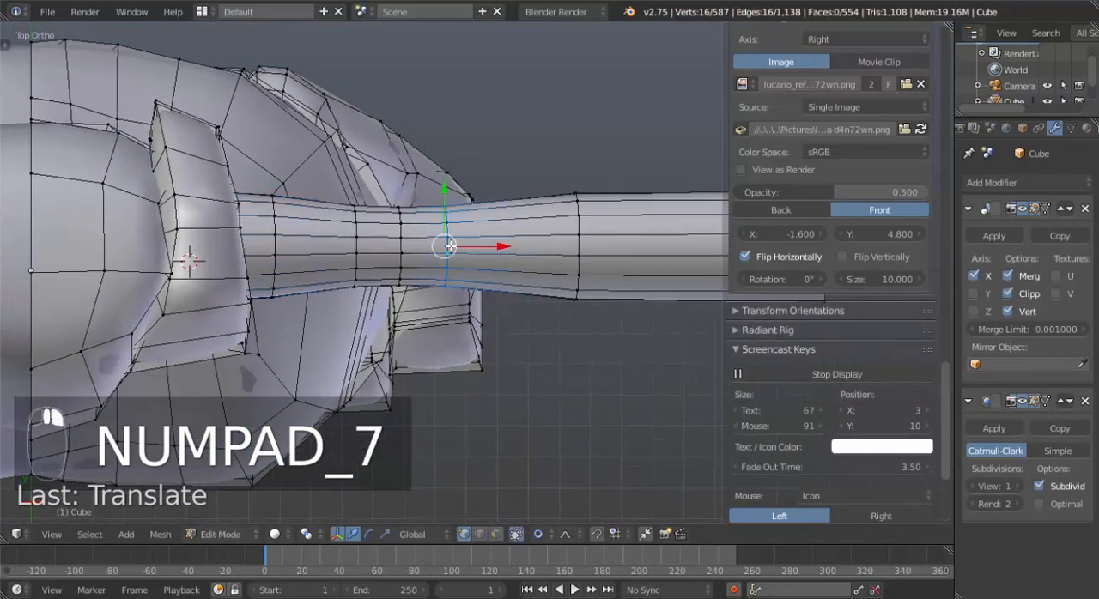
pyautogui.keyDown('alt'); pyautogui.keyDown('shift'); pyautogui.rightClick(576, 246); pyautogui.keyUp('shift'); pyautogui.keyUp('alt')
pyautogui.press('KP_3')
pyautogui.scroll(-1, 435, 317)
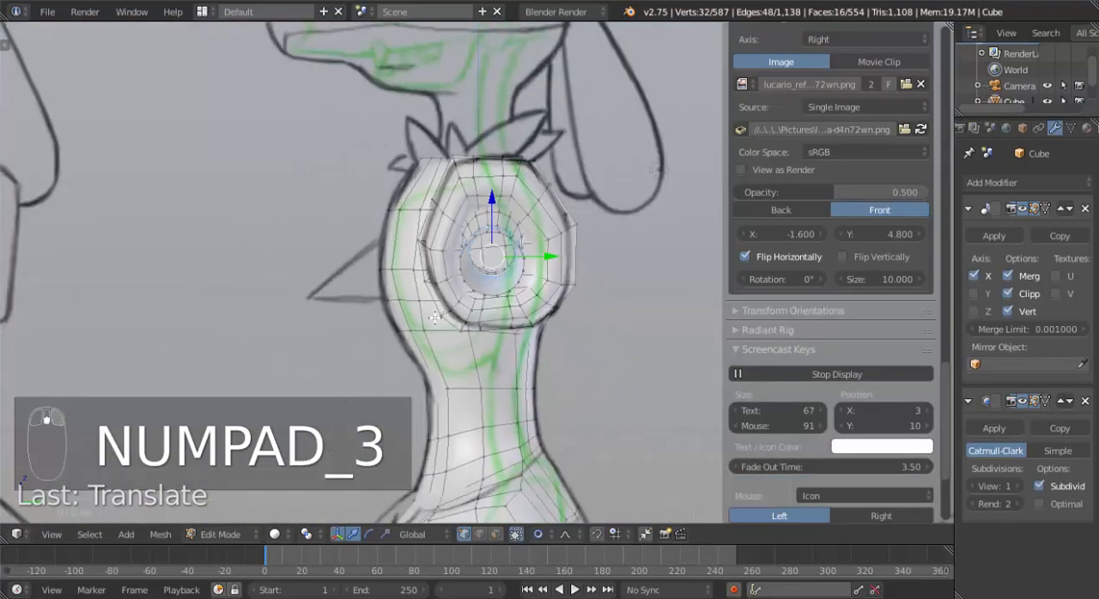
pyautogui.scroll(-6, 435, 317)
pyautogui.scroll(2, 480, 283)
pyautogui.press('KP_7')
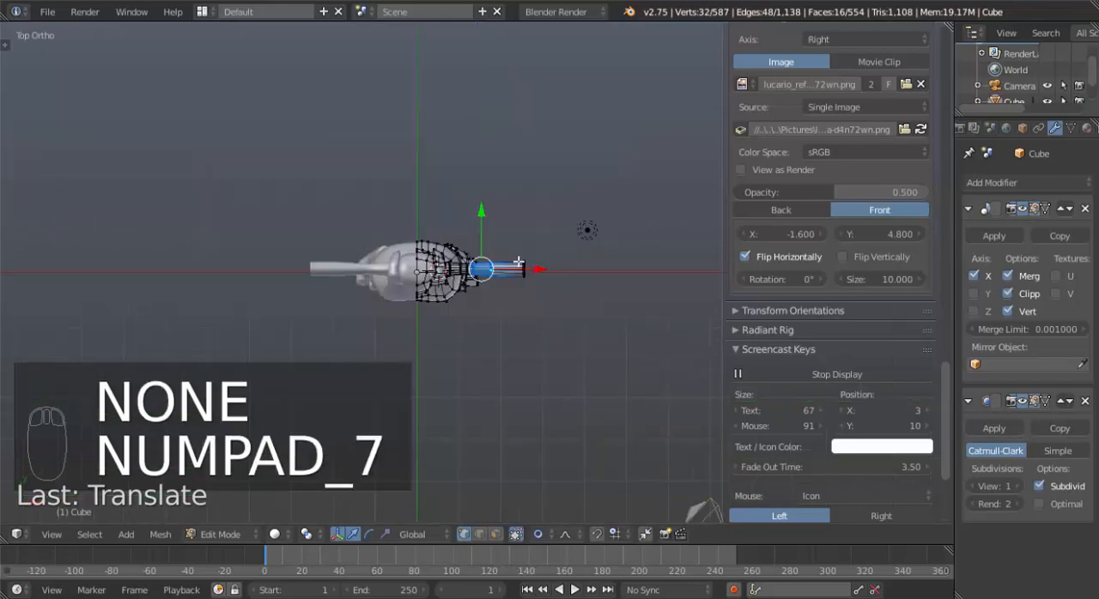
pyautogui.scroll(5, 554, 278)
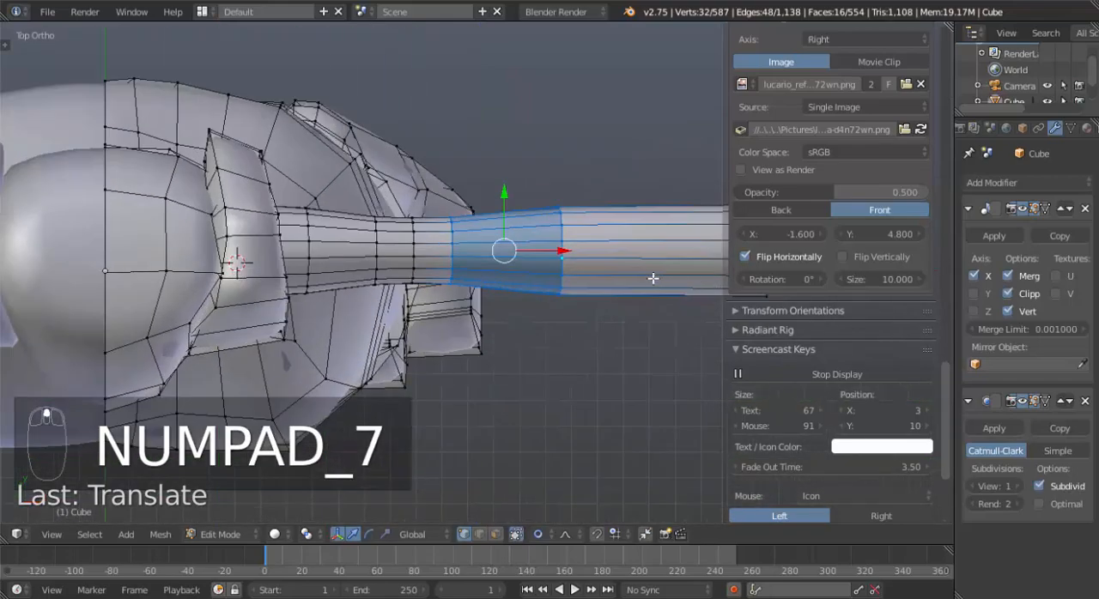
pyautogui.keyDown('shift'); pyautogui.moveTo(653, 278); pyautogui.dragTo(515, 265, button='middle'); pyautogui.keyUp('shift')
pyautogui.keyDown('alt'); pyautogui.keyDown('shift'); pyautogui.rightClick(613, 241); pyautogui.keyUp('shift'); pyautogui.keyUp('alt')
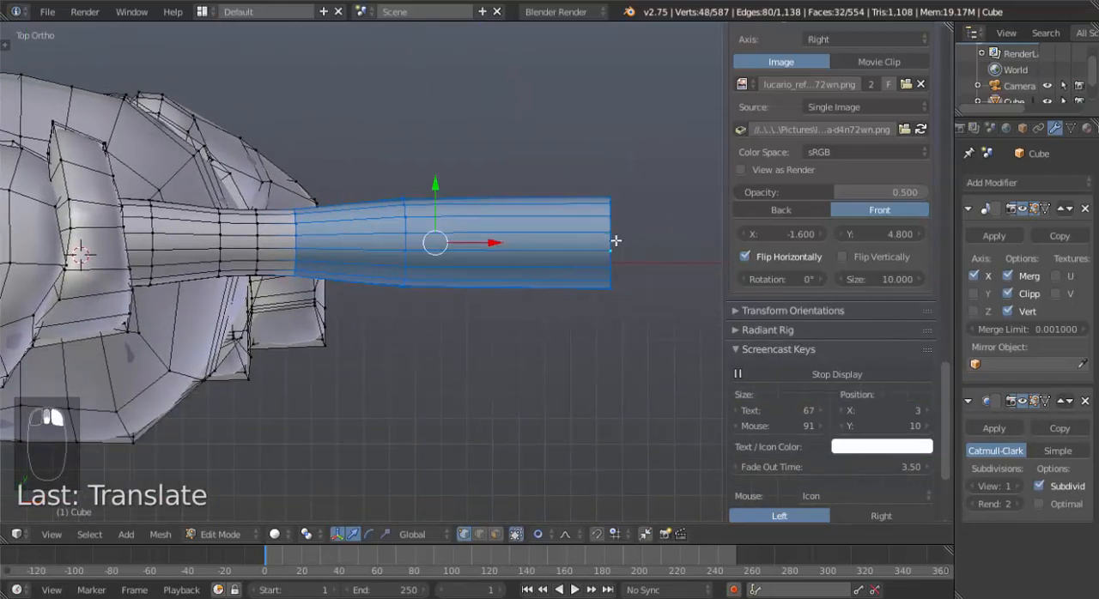
pyautogui.press('r')
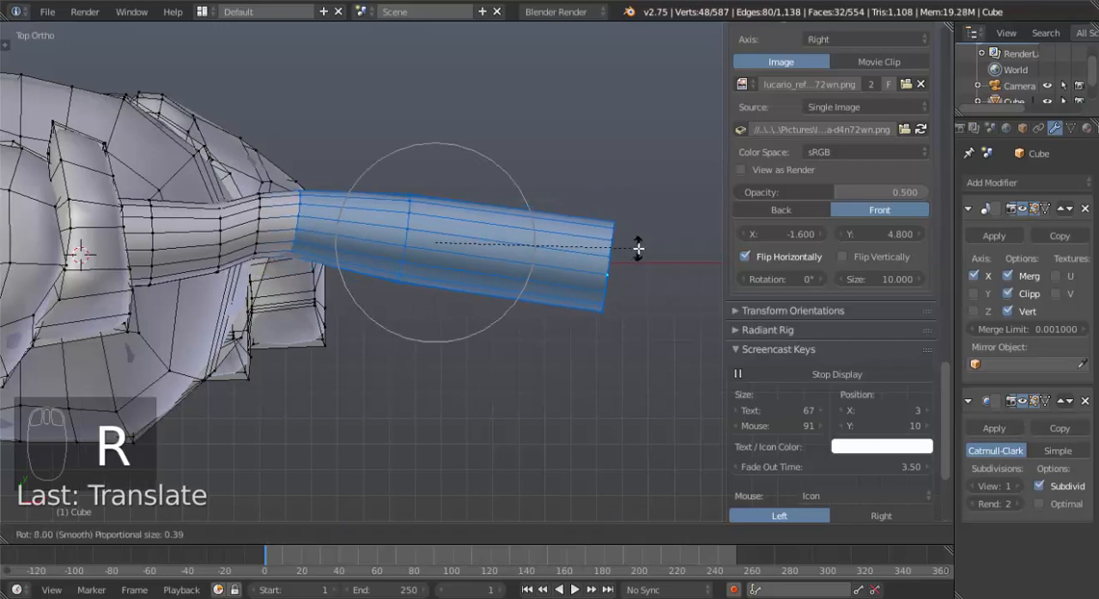
pyautogui.click(637, 252)
pyautogui.press('g')
pyautogui.click(638, 273)
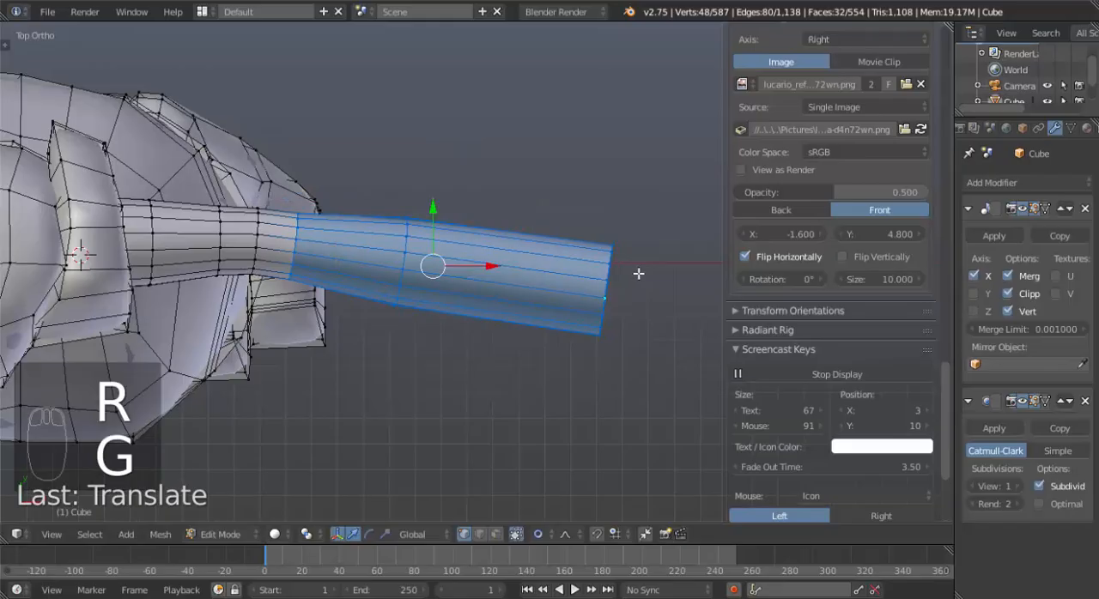
# Select the whole linked arm, rotate it in top view until the forearm points nearly straight outward, and shift it toward the back.
pyautogui.hotkey('ctrl', 'l')
pyautogui.press('r')
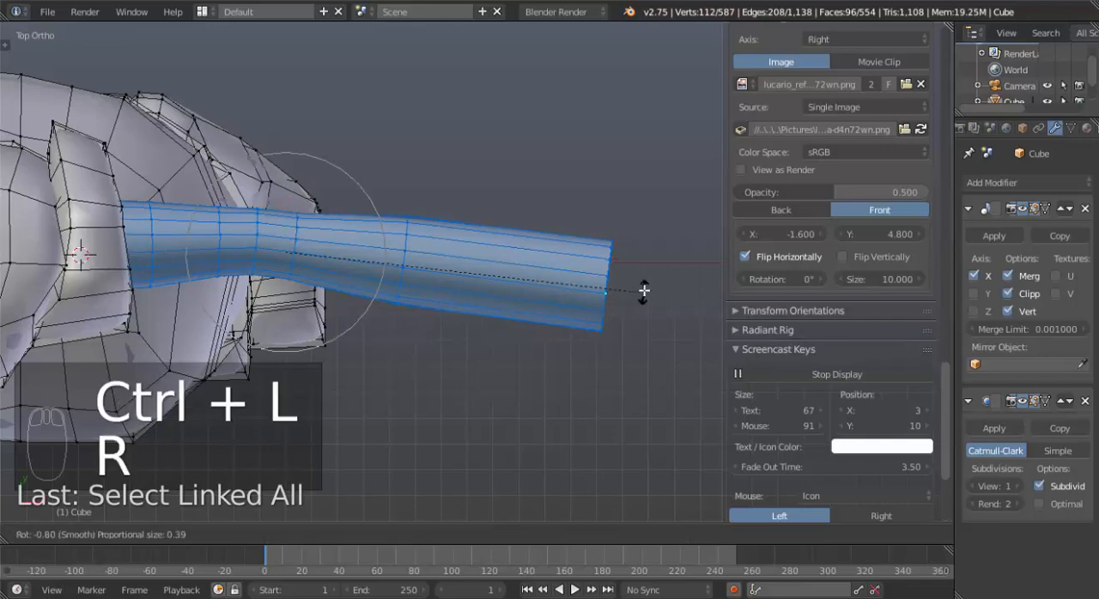
pyautogui.click(650, 261)
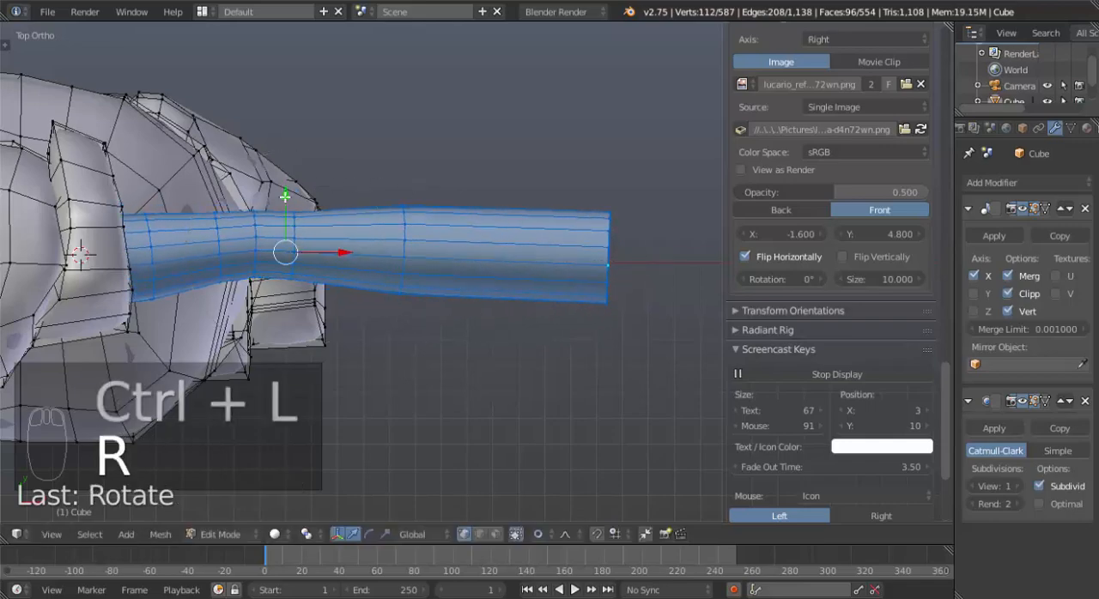
pyautogui.moveTo(286, 194); pyautogui.dragTo(289, 173)
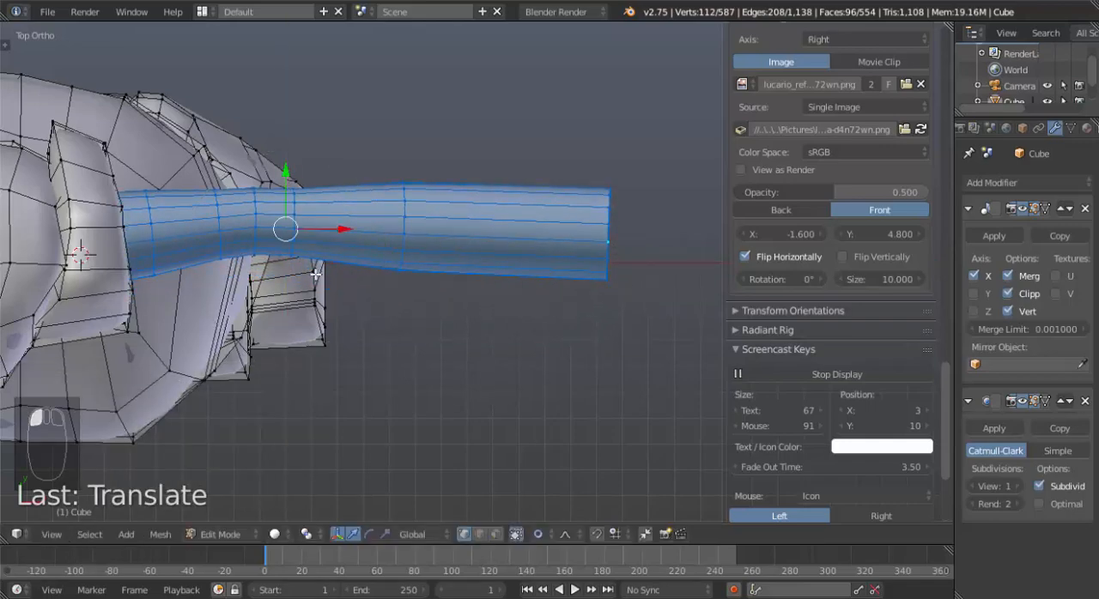
# Slide the elbow edge loop about 0.05 toward the wrist in front view and bevel it with two segments.
pyautogui.moveTo(289, 198); pyautogui.dragTo(317, 246, button='middle')
pyautogui.press('KP_1')
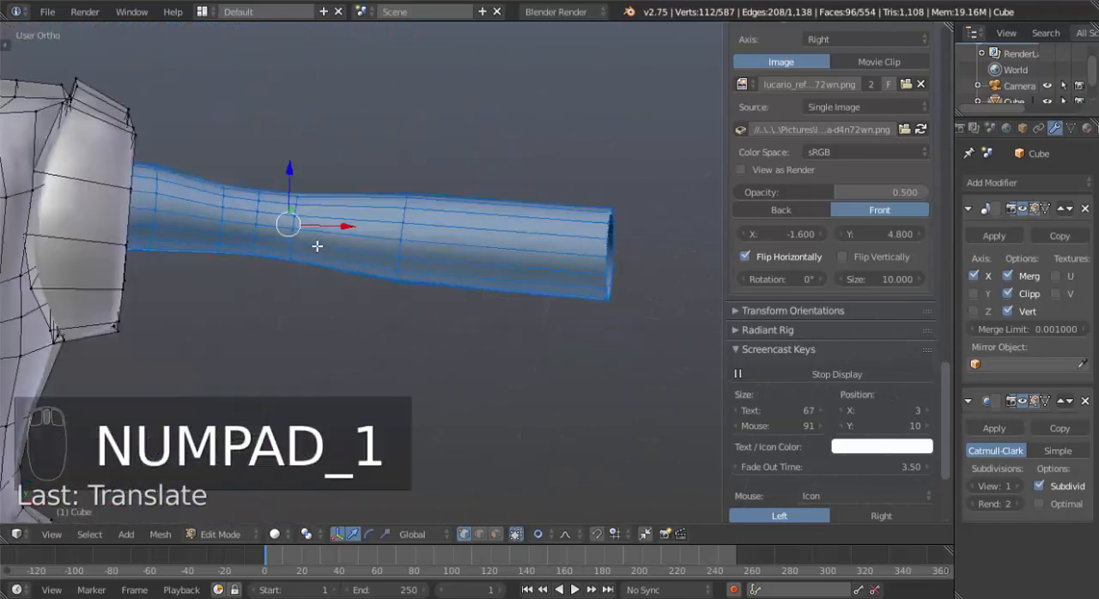
pyautogui.press('KP_7')
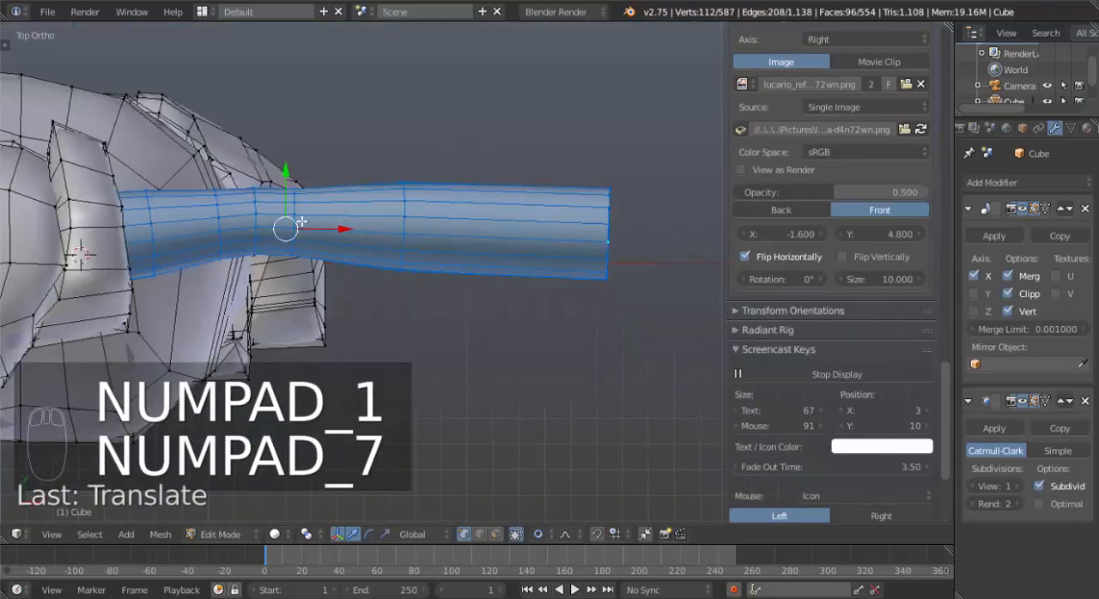
pyautogui.scroll(3, 302, 223)
pyautogui.press('KP_1')
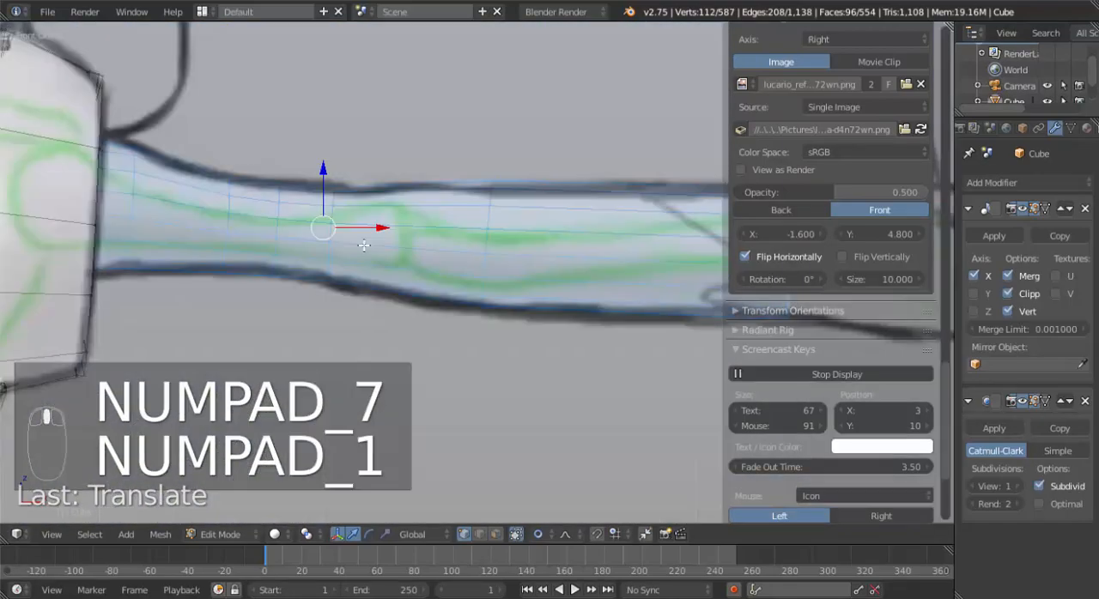
pyautogui.keyDown('alt'); pyautogui.rightClick(331, 233); pyautogui.keyUp('alt')
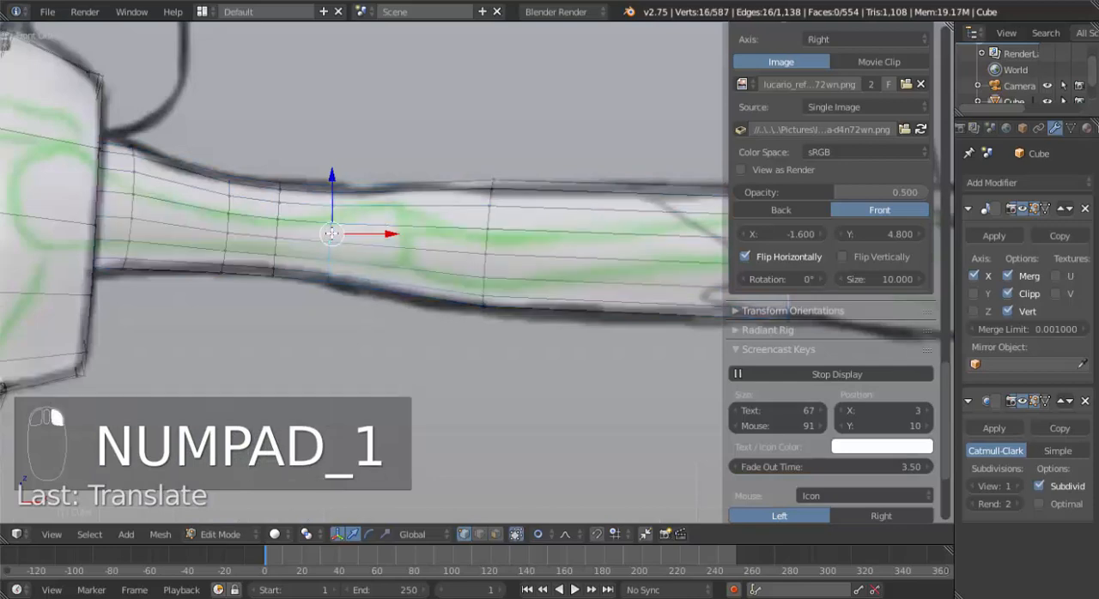
pyautogui.press('g')
pyautogui.press('g')
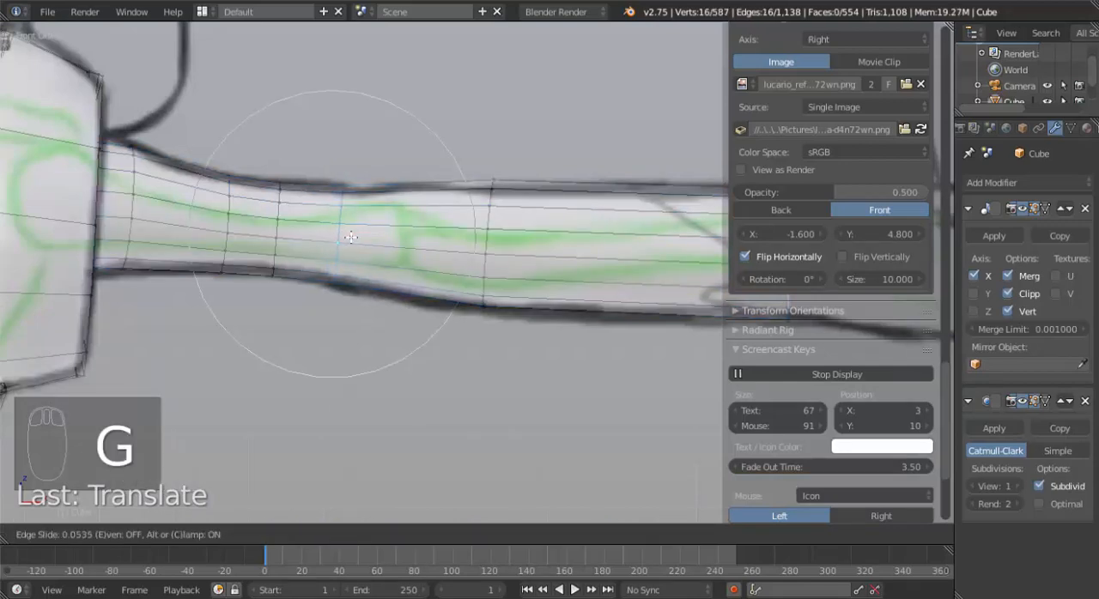
pyautogui.click(352, 237)
pyautogui.hotkey('ctrl', 'b')
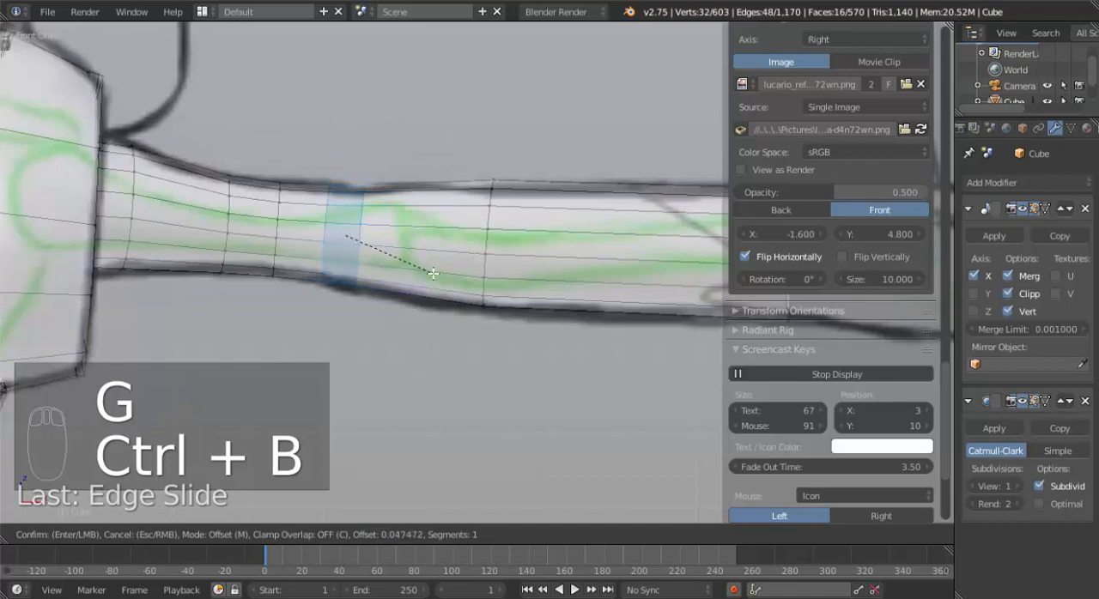
pyautogui.click(433, 273)
# Move the middle vertex on the back of the elbow outward by about 0.03 in top view with smooth proportional editing of size 0.20.
pyautogui.moveTo(433, 273); pyautogui.dragTo(370, 302, button='middle')
pyautogui.press('KP_7')
pyautogui.scroll(4, 331, 157)
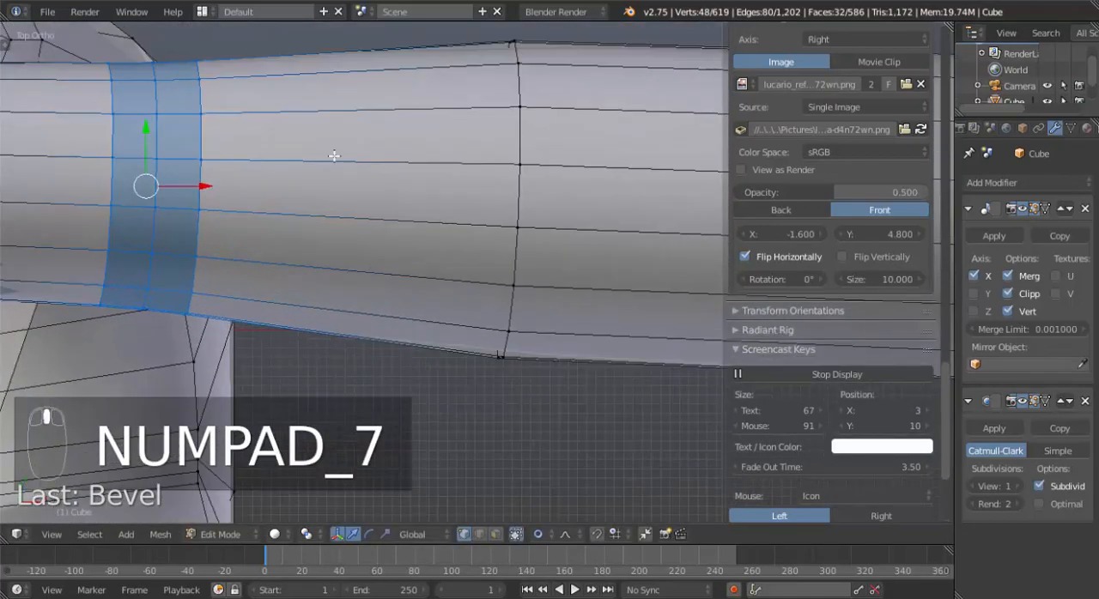
pyautogui.rightClick(348, 223)
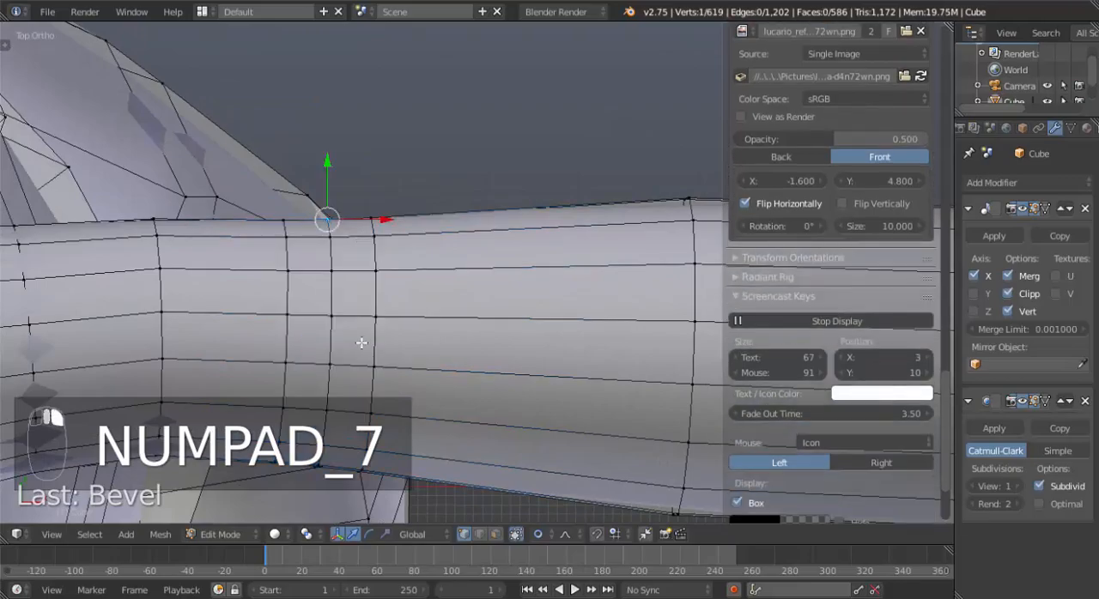
pyautogui.moveTo(361, 342); pyautogui.dragTo(404, 337, button='middle')
pyautogui.press('KP_7')
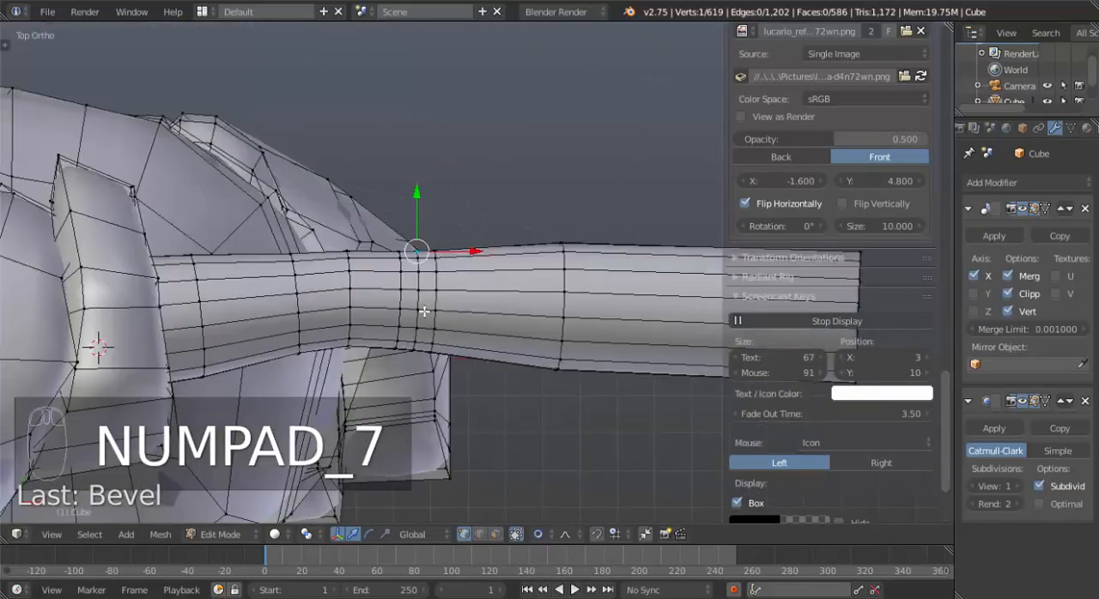
pyautogui.press('g')
pyautogui.scroll(3, 421, 304)
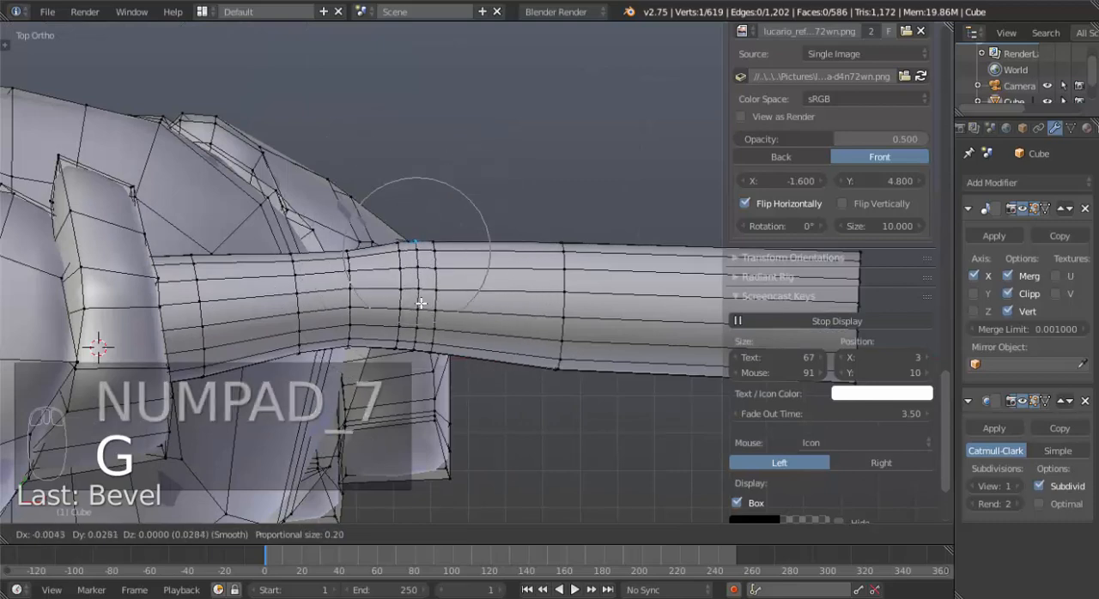
pyautogui.click(420, 303)
pyautogui.press('g')
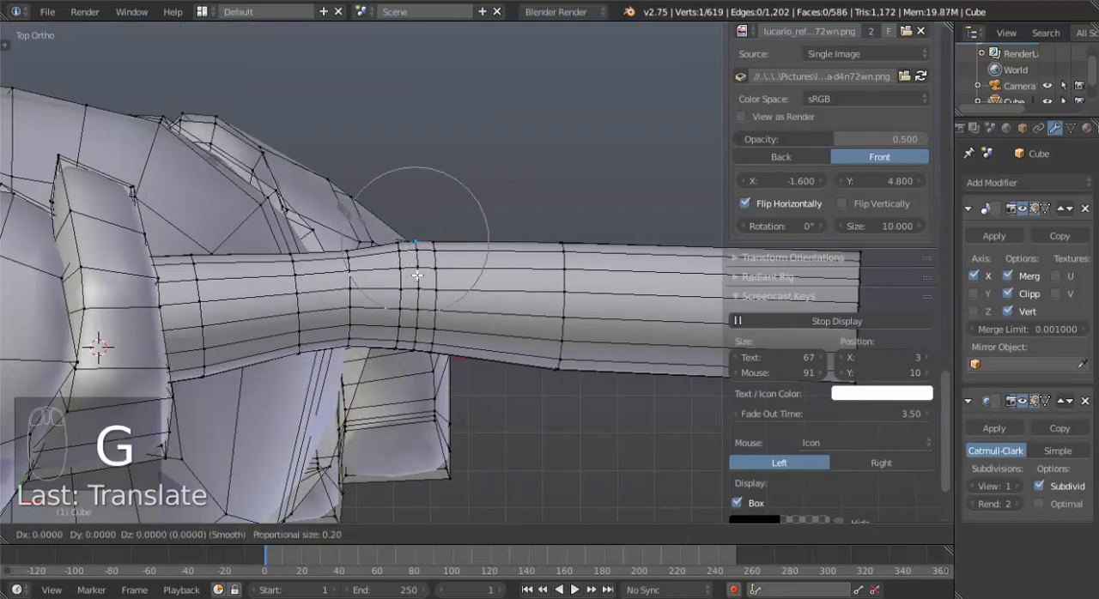
pyautogui.rightClick(523, 262)
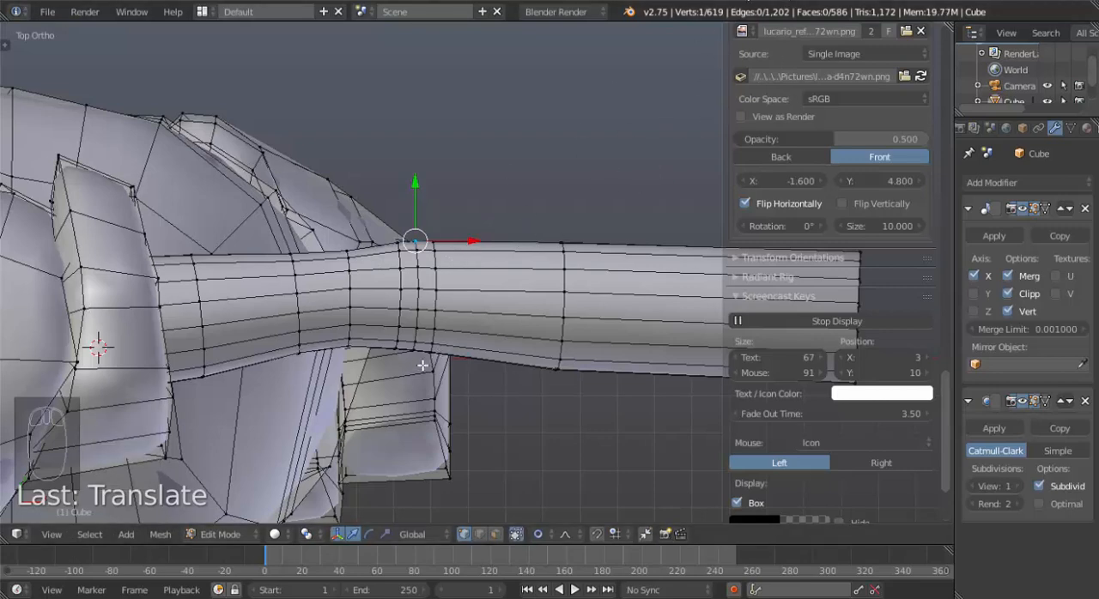
# Move the front-side vertex on the loop just before the elbow slightly forward and nudge the neighbouring elbow vertex inward.
pyautogui.press('g')
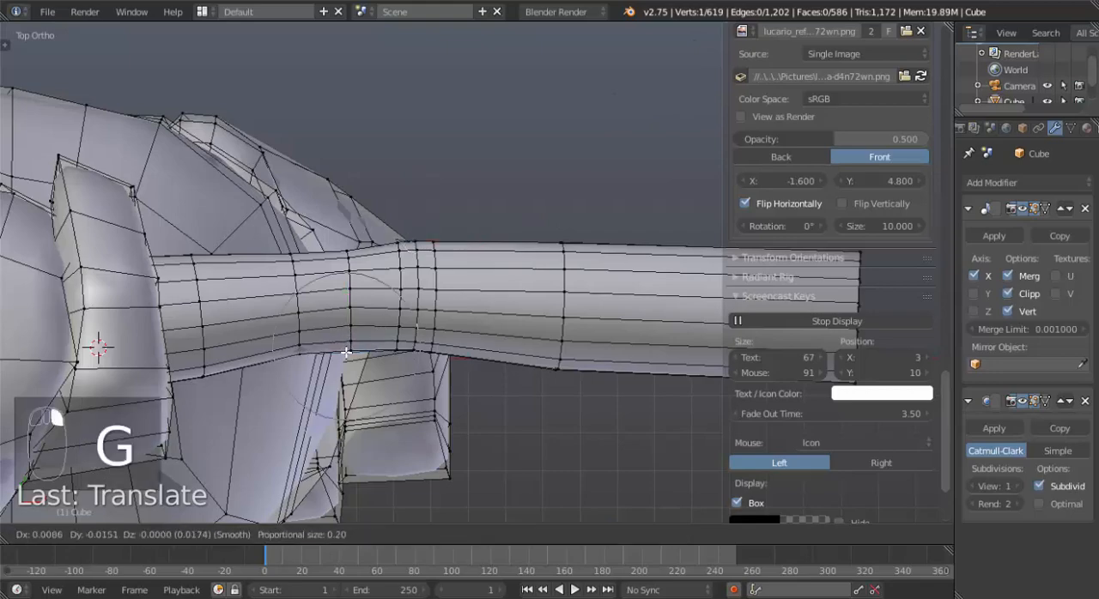
pyautogui.scroll(-4, 346, 352)
pyautogui.click(346, 357)
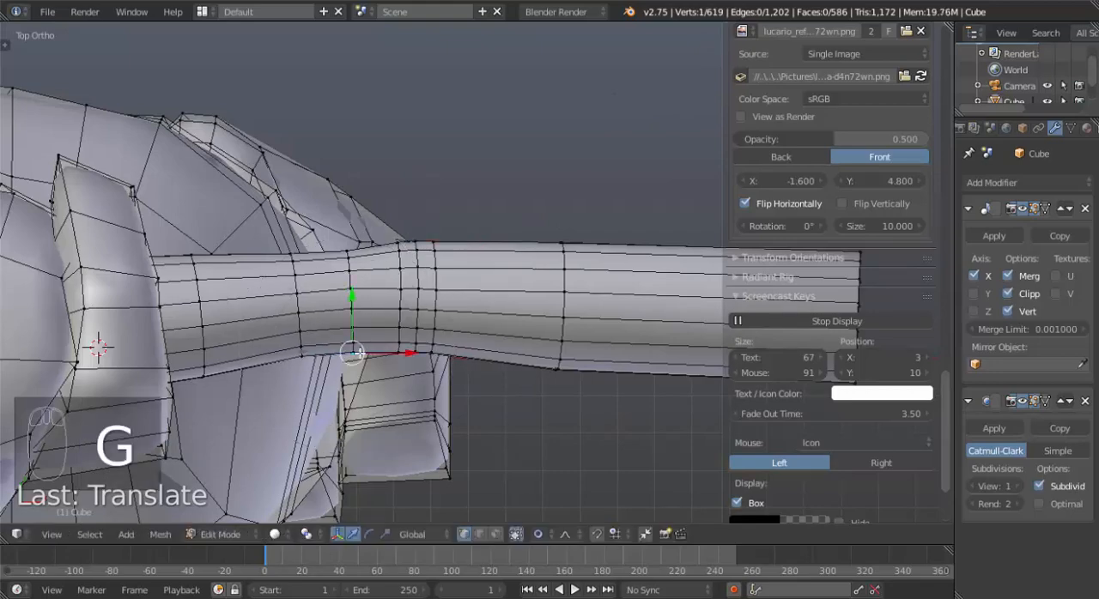
pyautogui.rightClick(402, 346)
pyautogui.press('g')
pyautogui.click(404, 344)
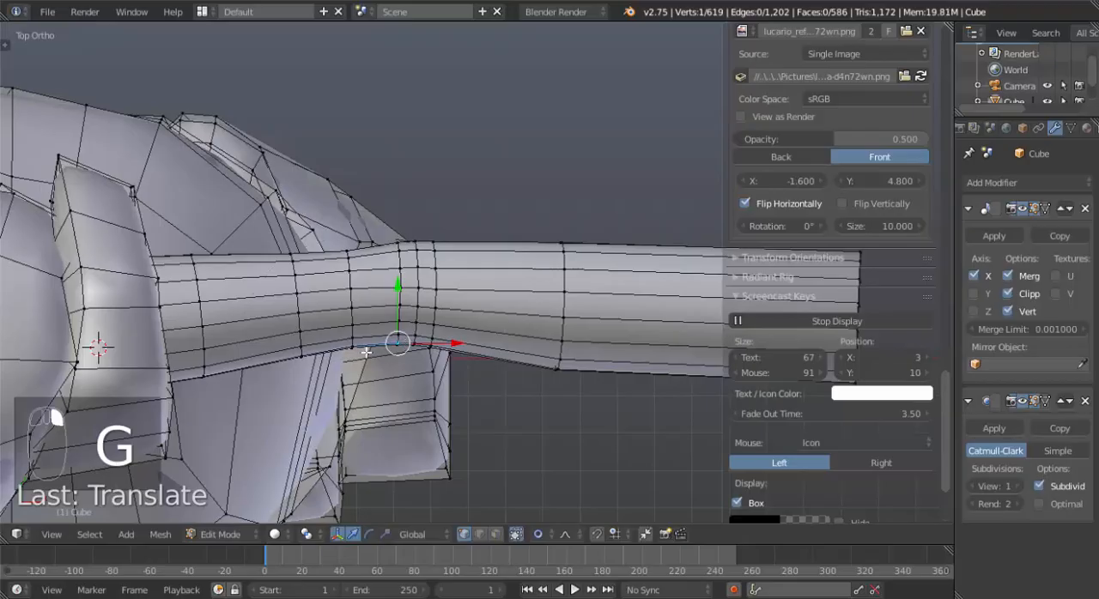
# Pull the front-side vertices of the upper arm nearer the shoulder slightly outward to round the arm's contour.
pyautogui.rightClick(318, 357)
pyautogui.press('g')
pyautogui.click(265, 369)
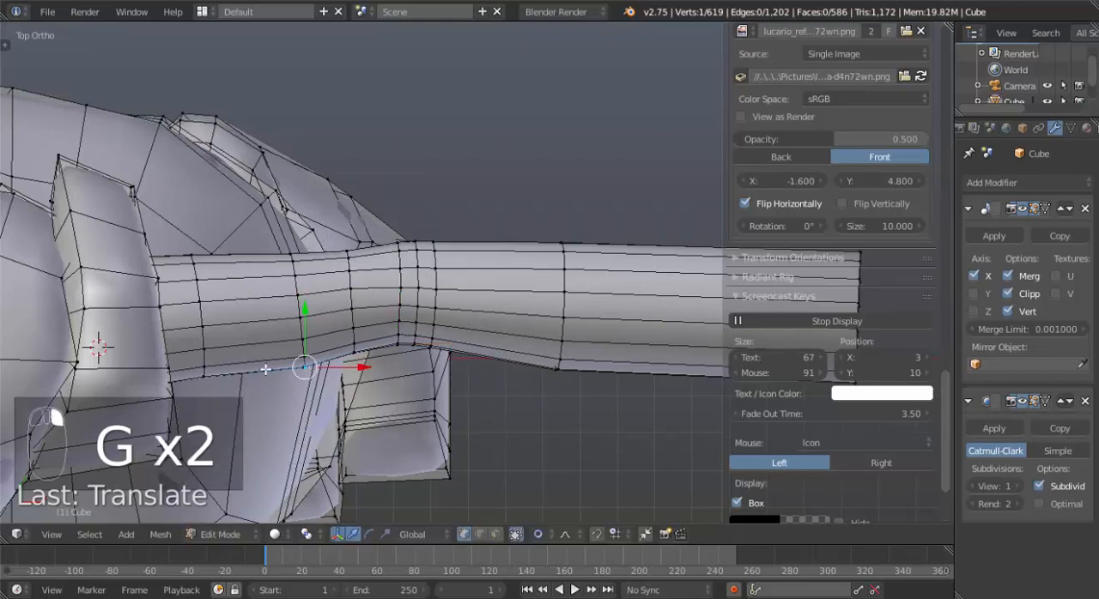
pyautogui.press('g')
pyautogui.click(218, 380)
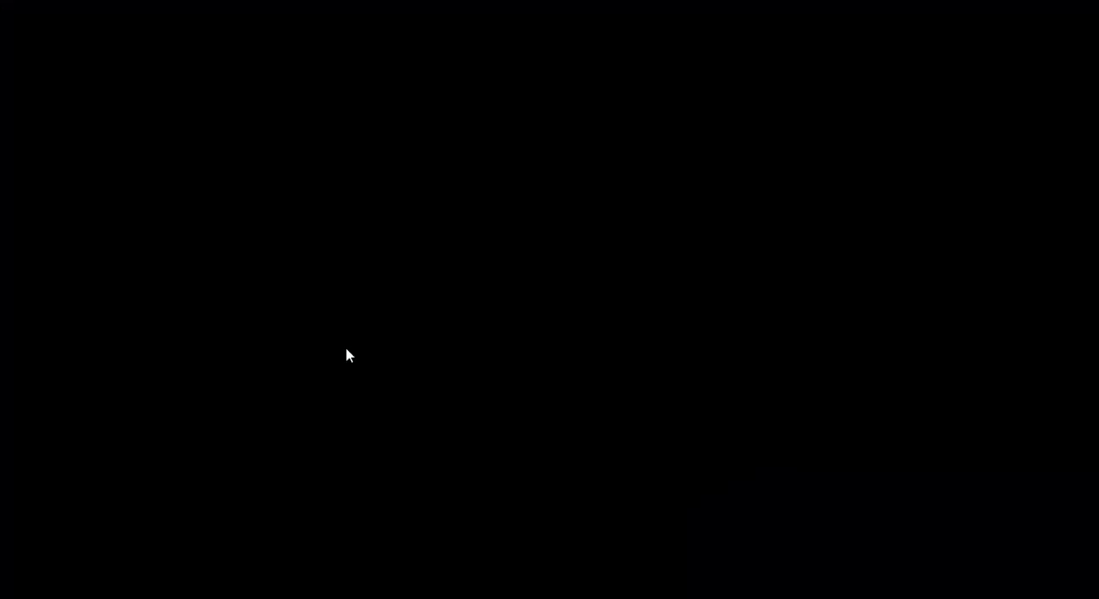
# Readjust the front-side vertex on the loop just before the elbow to smooth the transition into the upper arm.
pyautogui.rightClick(346, 355)
pyautogui.press('g')
pyautogui.click(346, 351)
pyautogui.rightClick(357, 349)
pyautogui.press('g')
pyautogui.click(358, 349)
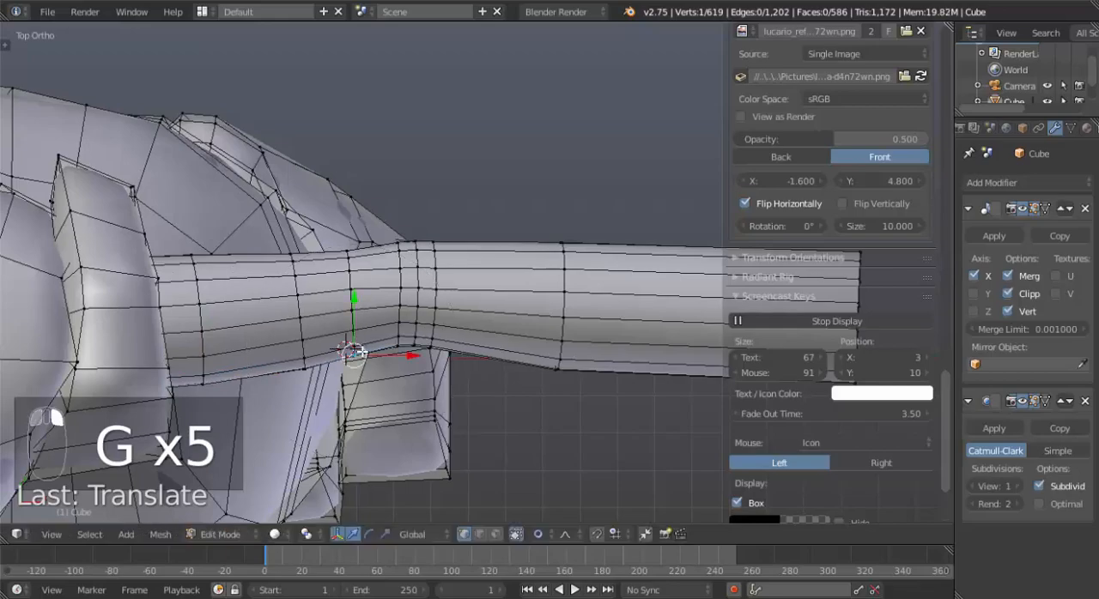
# Delete every other lengthwise edge loop around the arm, working in edge select mode from its open wrist end.
pyautogui.scroll(-3, 360, 354)
pyautogui.moveTo(402, 396); pyautogui.dragTo(534, 305, button='middle')
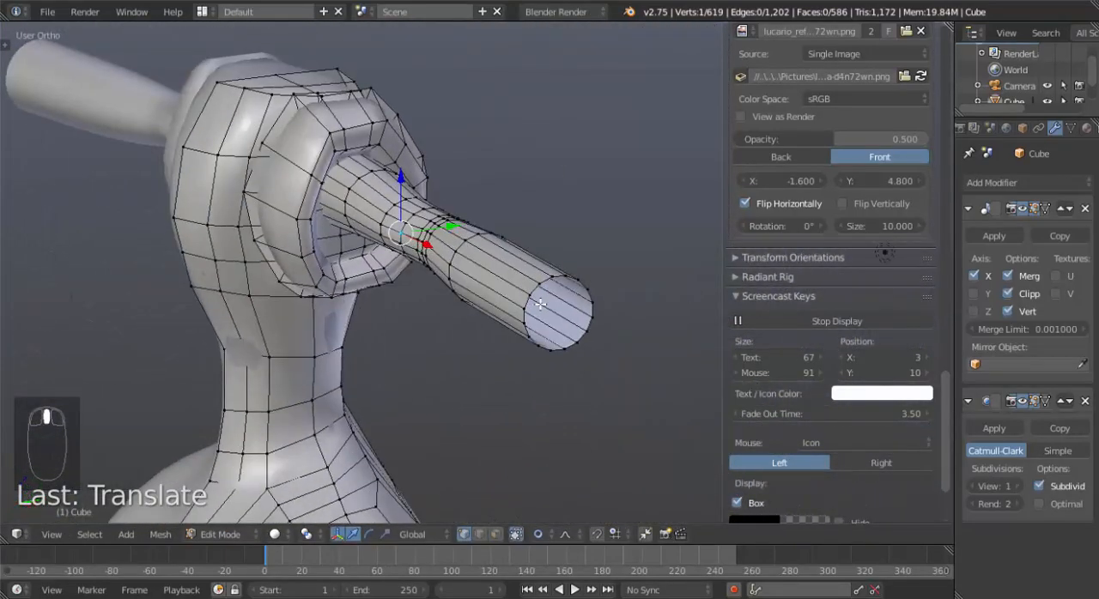
pyautogui.press('KP_1')
pyautogui.scroll(-2, 558, 309)
pyautogui.scroll(3, 567, 315)
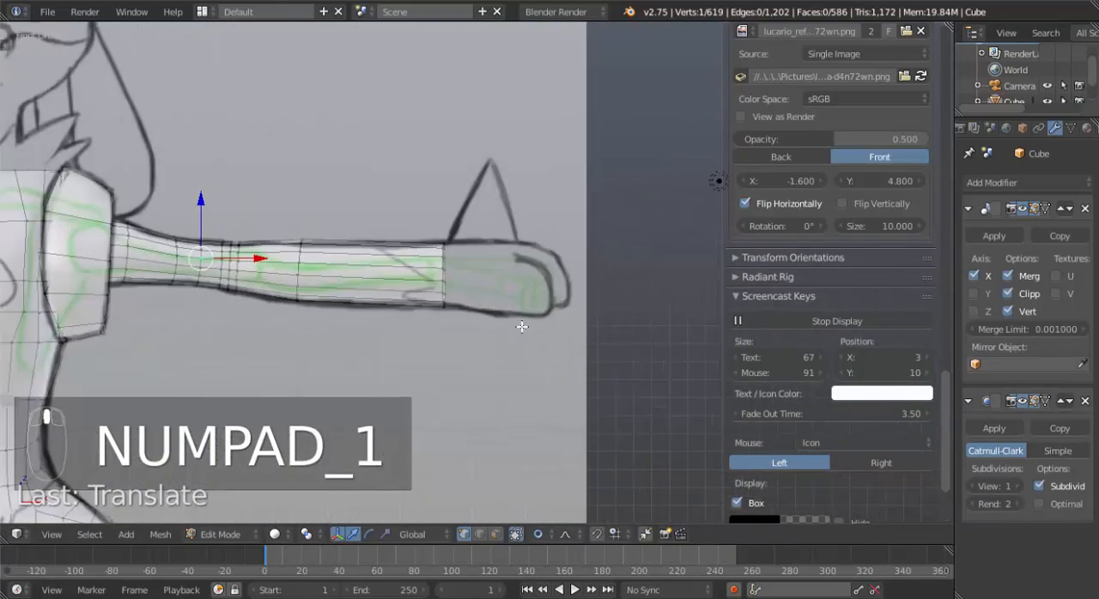
pyautogui.moveTo(543, 318); pyautogui.dragTo(473, 277, button='middle')
pyautogui.hotkey('ctrl', 'Tab')
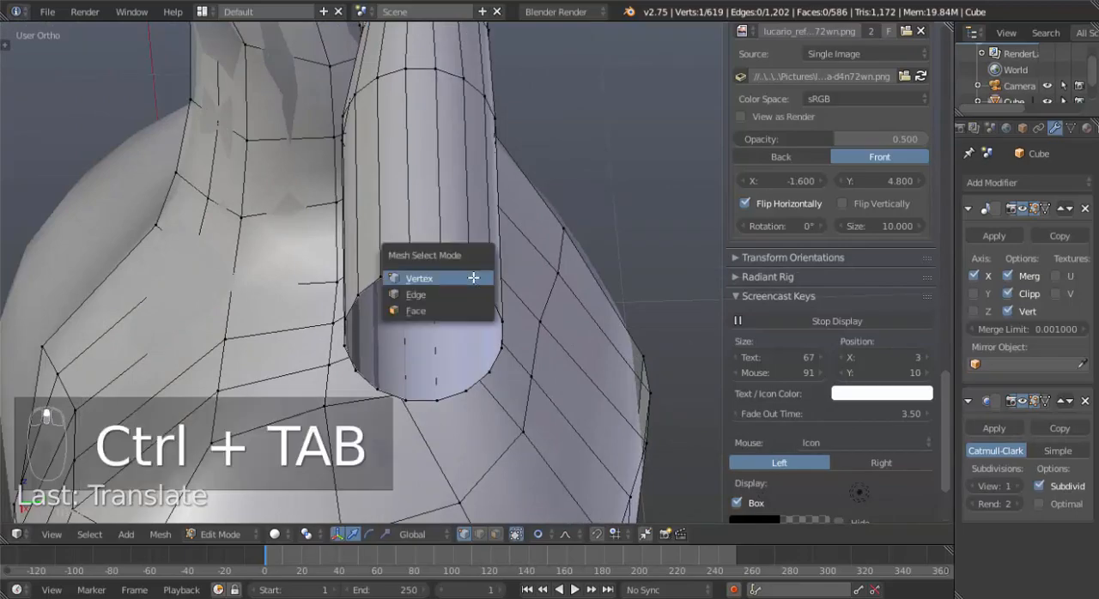
pyautogui.click(458, 296)
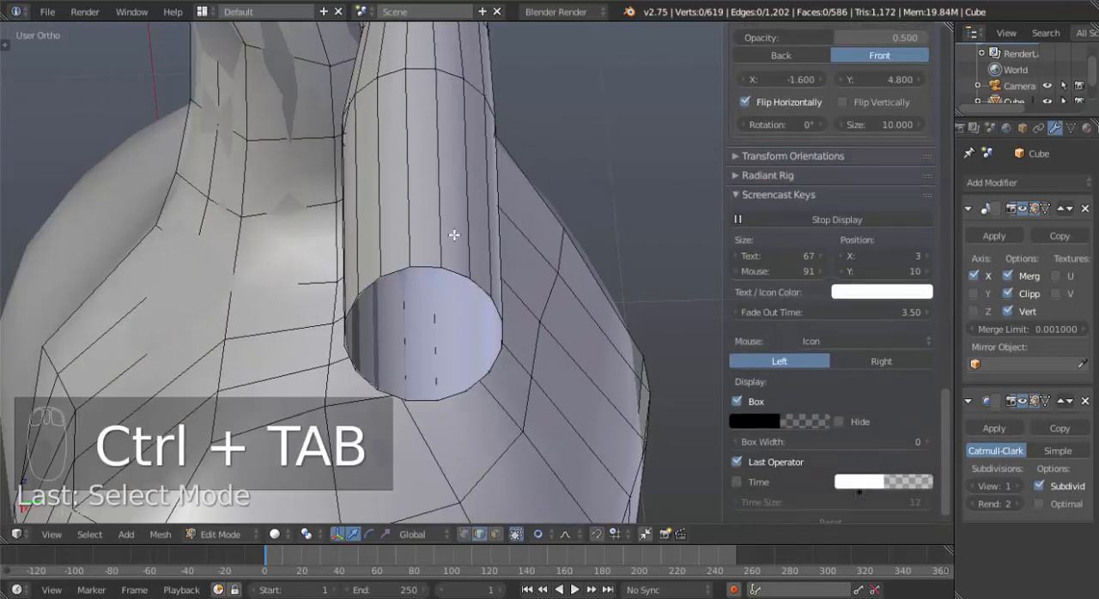
pyautogui.keyDown('alt'); pyautogui.click(378, 242); pyautogui.keyUp('alt')
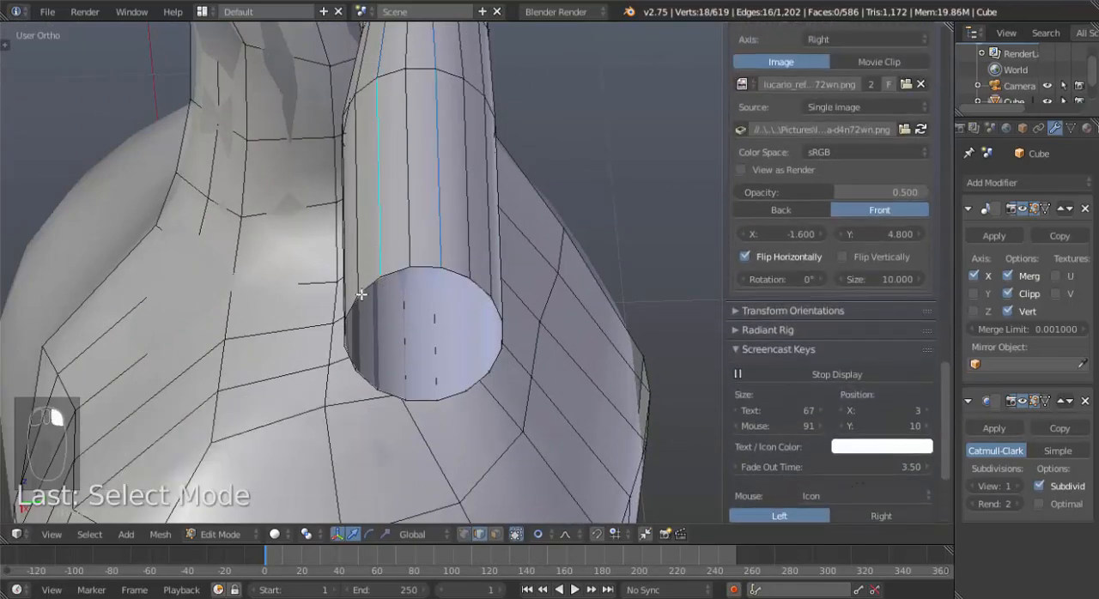
pyautogui.moveTo(361, 294); pyautogui.dragTo(397, 298, button='middle')
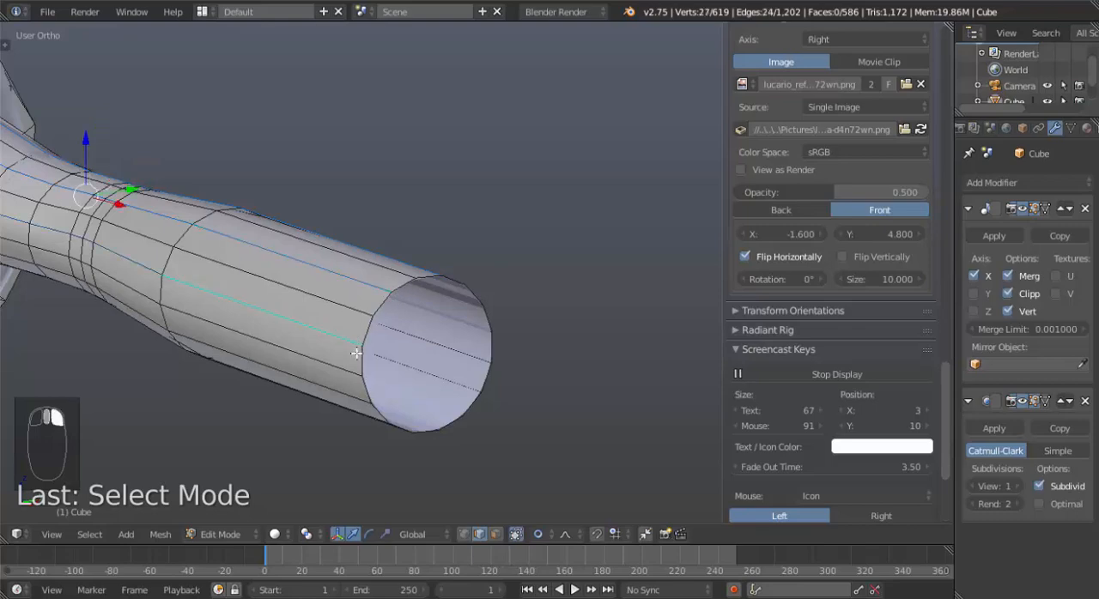
pyautogui.keyDown('alt'); pyautogui.keyDown('shift'); pyautogui.click(357, 386); pyautogui.keyUp('shift'); pyautogui.keyUp('alt')
pyautogui.moveTo(406, 425); pyautogui.dragTo(385, 378, button='middle')
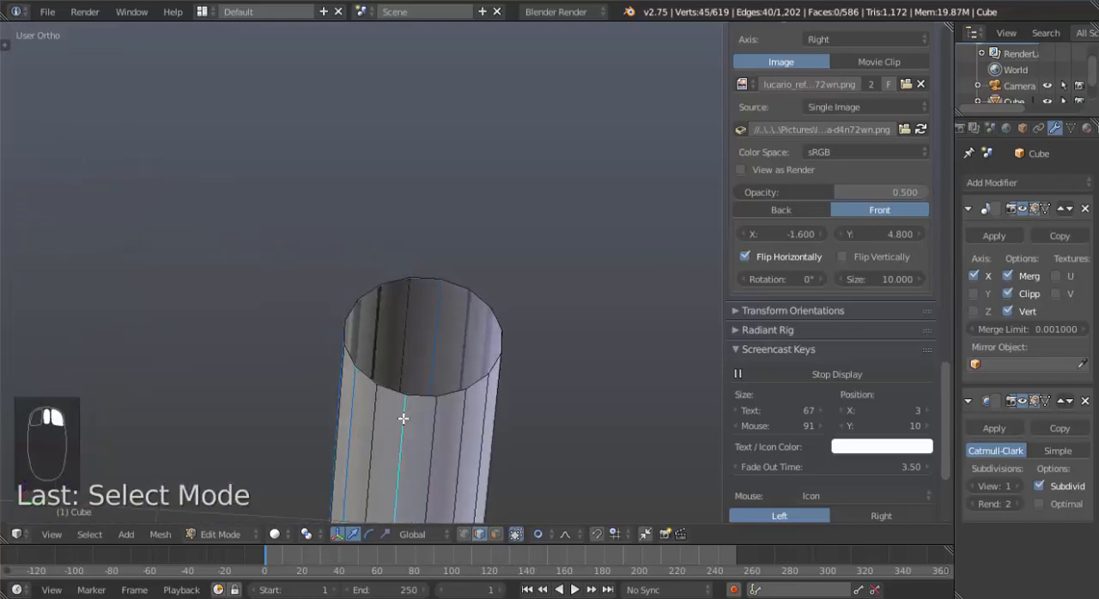
pyautogui.moveTo(486, 426); pyautogui.dragTo(409, 463, button='middle')
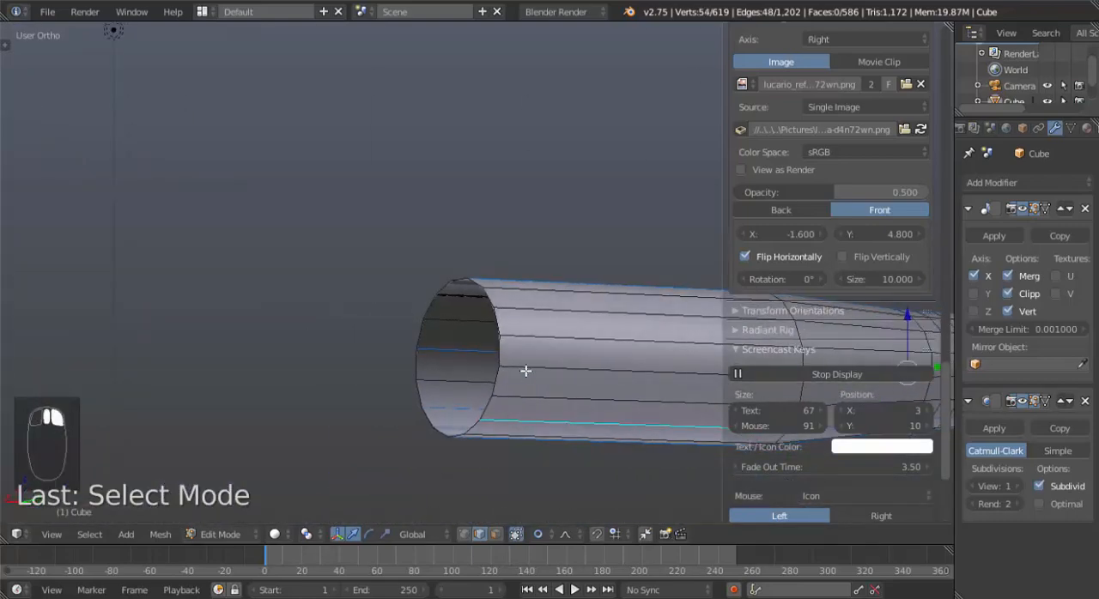
pyautogui.keyDown('alt'); pyautogui.keyDown('shift'); pyautogui.click(527, 314); pyautogui.keyUp('shift'); pyautogui.keyUp('alt')
pyautogui.moveTo(527, 314); pyautogui.dragTo(571, 369, button='middle')
pyautogui.press('x')
pyautogui.click(571, 370)
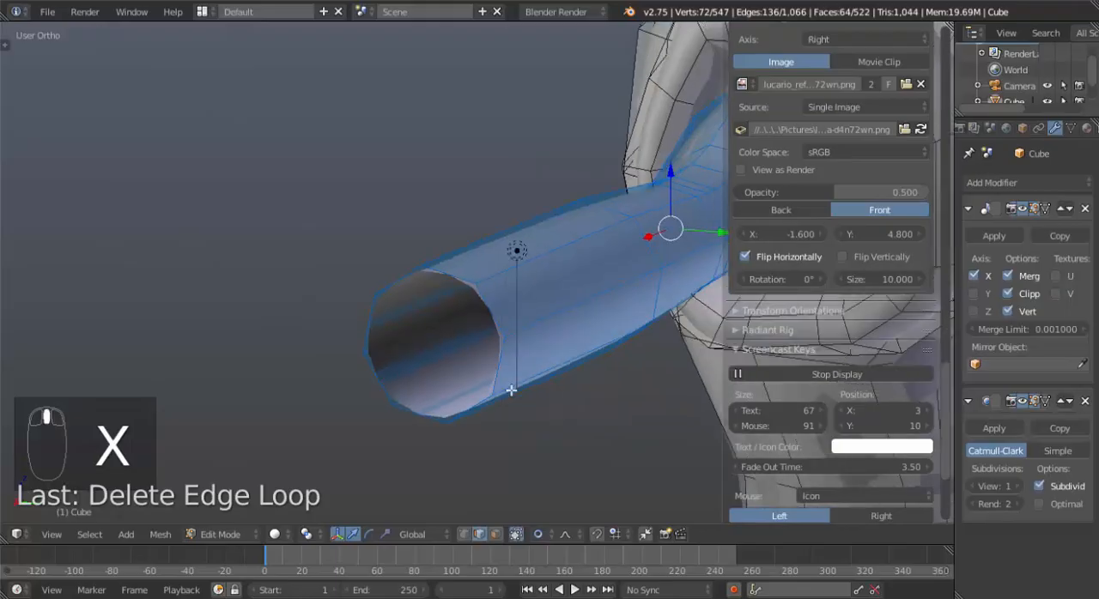
# Fill the open wrist end of the arm with three faces, starting from one of its side edges.
pyautogui.moveTo(511, 390); pyautogui.dragTo(518, 393, button='middle')
pyautogui.press('a')
pyautogui.scroll(-4, 613, 317)
pyautogui.moveTo(438, 324)
pyautogui.mouseDown(button='middle')
pyautogui.moveTo(627, 304)
pyautogui.moveTo(508, 350)
pyautogui.moveTo(601, 327)
pyautogui.moveTo(670, 271)
pyautogui.moveTo(481, 326)
pyautogui.moveTo(436, 314)
pyautogui.mouseUp(button='middle')
pyautogui.scroll(5, 413, 340)
pyautogui.rightClick(334, 334)
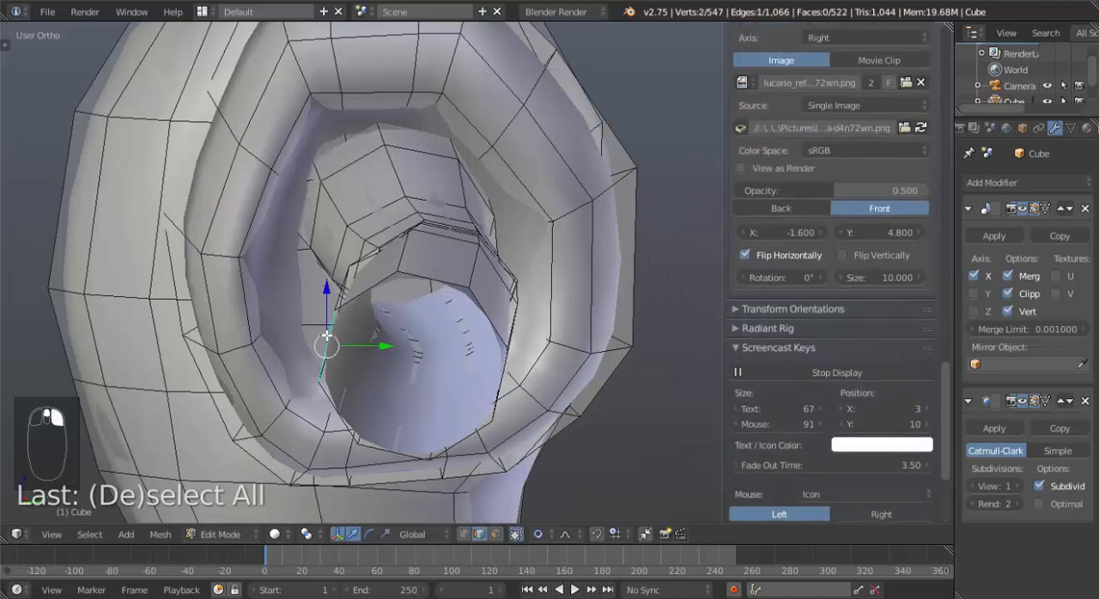
pyautogui.keyDown('shift'); pyautogui.rightClick(334, 340); pyautogui.keyUp('shift')
pyautogui.press('f')
pyautogui.press('f')
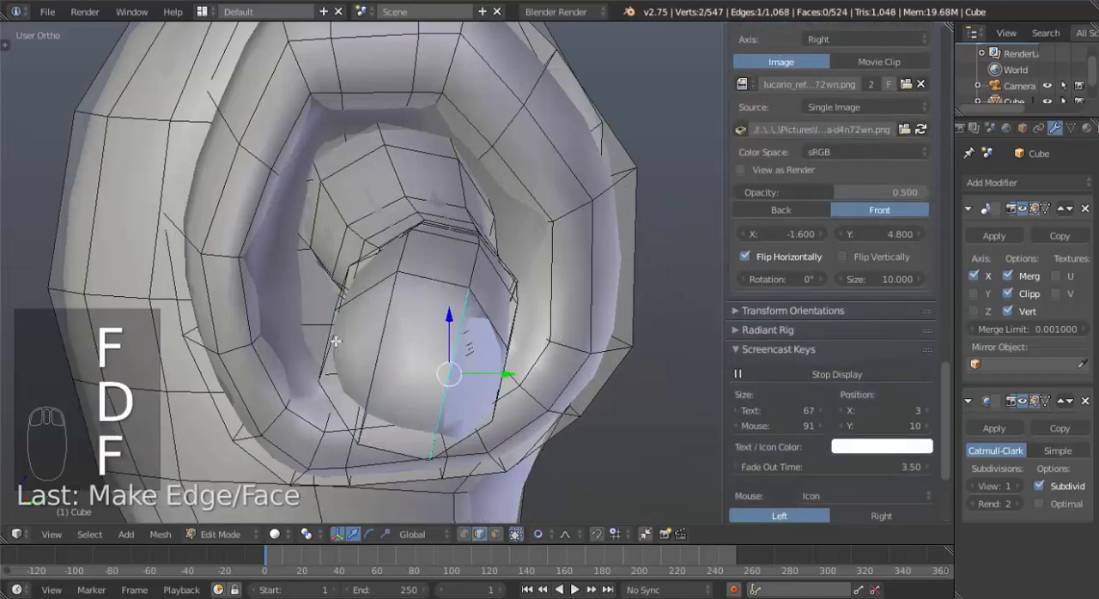
pyautogui.press('f')
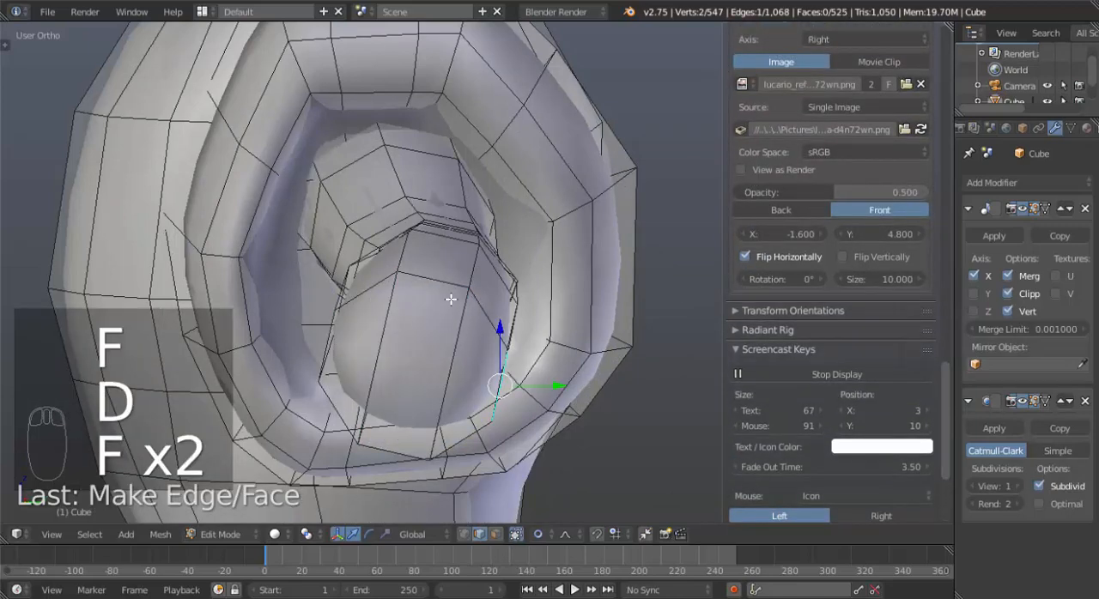
# Select the three wrist cap faces and rotate them about -16° in side view with smooth proportional editing.
pyautogui.hotkey('ctrl', 'Tab')
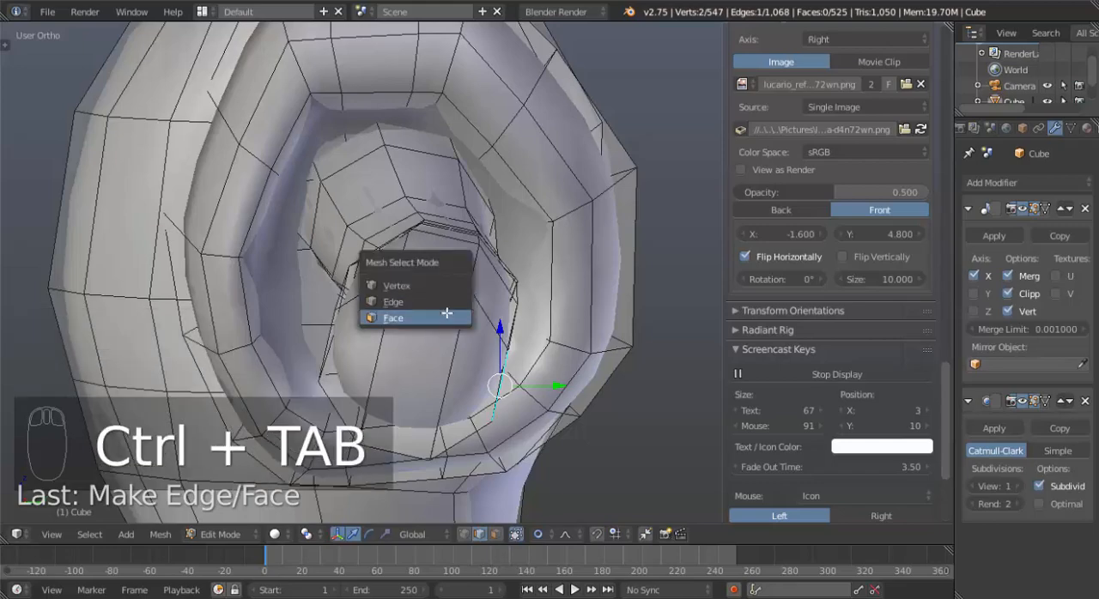
pyautogui.click(448, 314)
pyautogui.rightClick(444, 341)
pyautogui.keyDown('shift'); pyautogui.rightClick(428, 340); pyautogui.keyUp('shift')
pyautogui.keyDown('shift'); pyautogui.rightClick(385, 337); pyautogui.keyUp('shift')
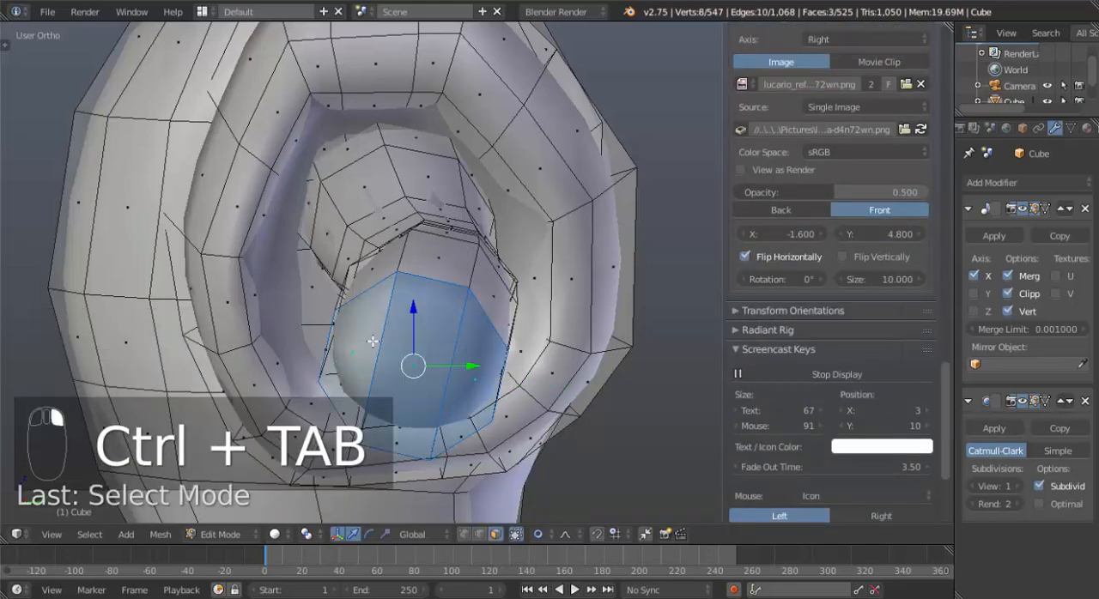
pyautogui.press('KP_3')
pyautogui.scroll(2, 512, 346)
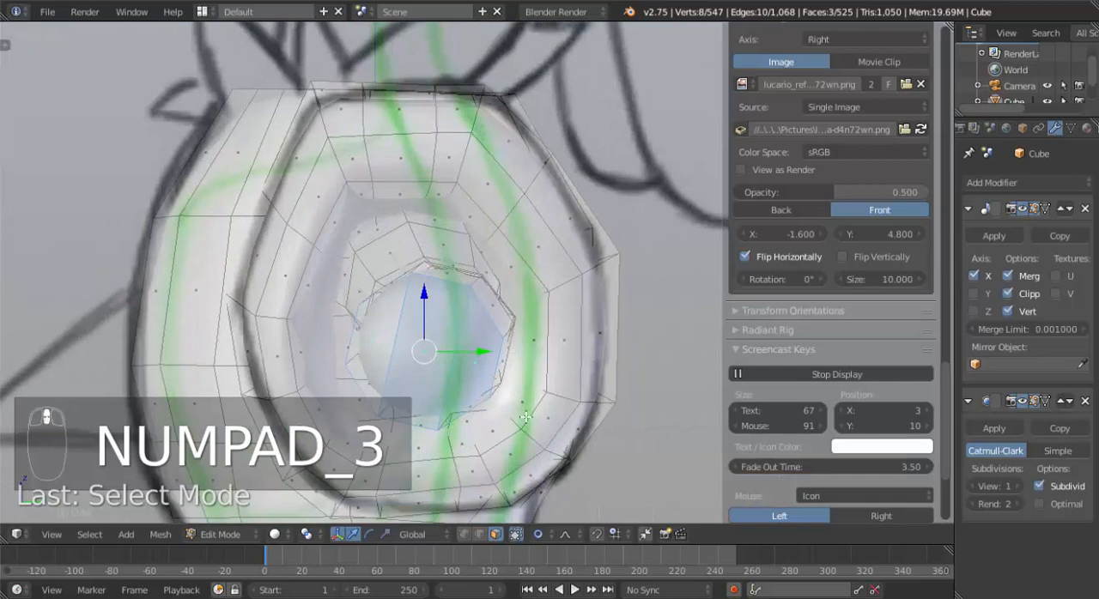
pyautogui.press('r')
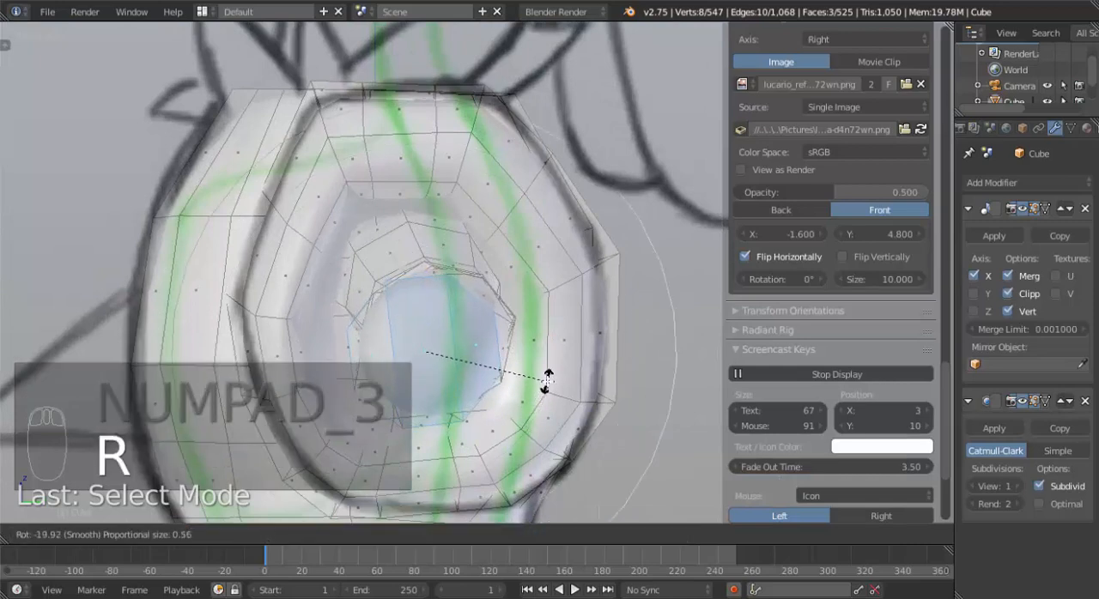
pyautogui.scroll(-10, 546, 379)
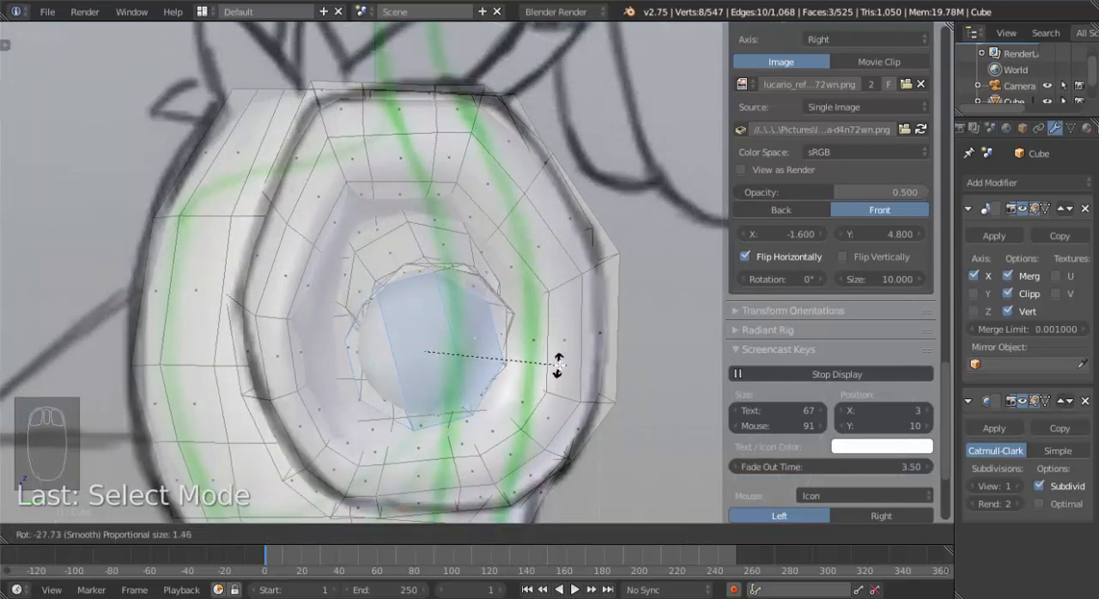
pyautogui.scroll(-4, 552, 383)
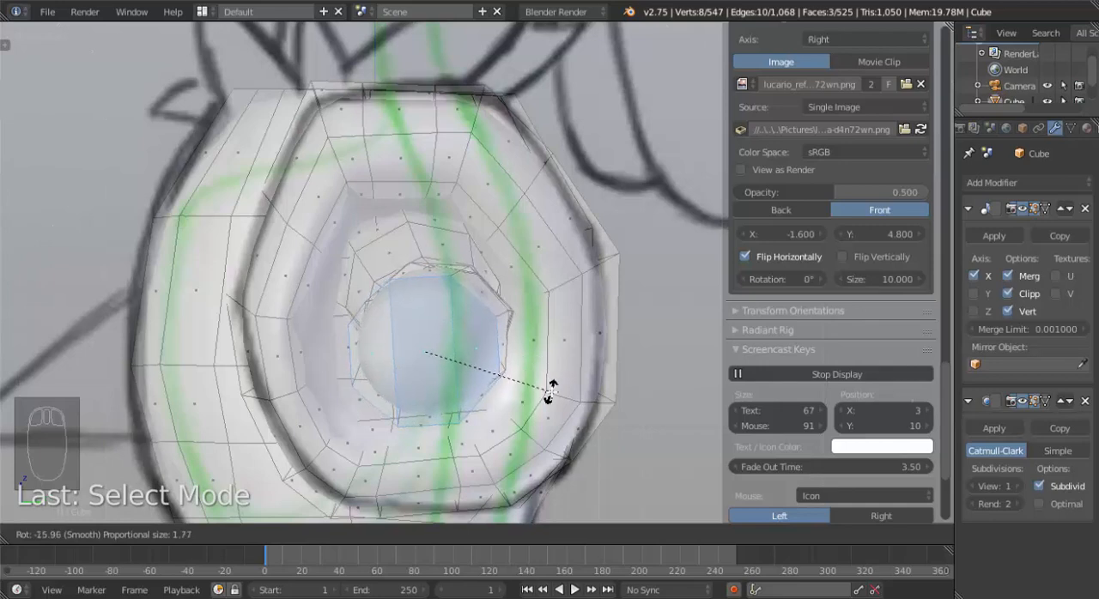
pyautogui.scroll(1, 552, 386)
pyautogui.click(550, 388)
# Extrude the three wrist cap faces outward by about 0.36 in front view to start the hand.
pyautogui.press('KP_3')
pyautogui.press('e')
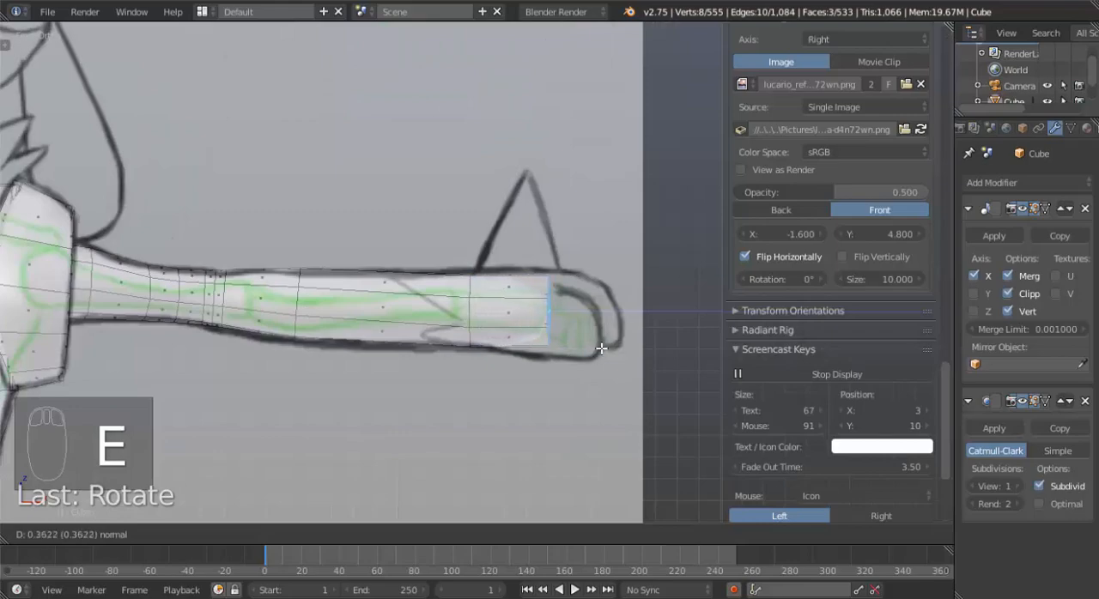
pyautogui.click(603, 348)
pyautogui.moveTo(602, 348); pyautogui.dragTo(481, 341, button='middle')
pyautogui.rightClick(481, 342)
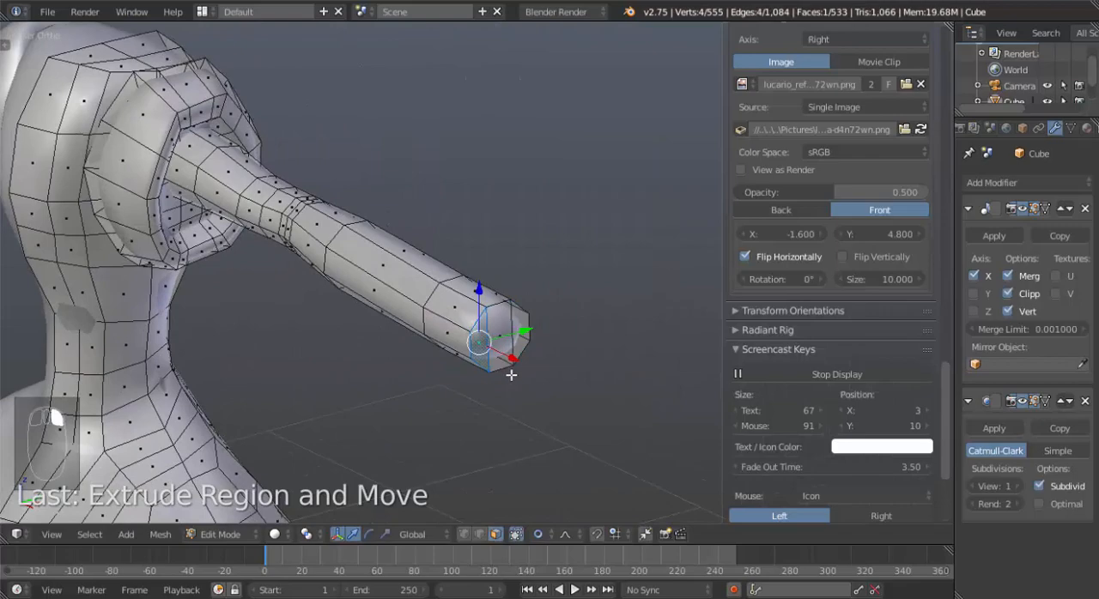
# Flatten the three lower edges of the hand's end by scaling them to 0 along Z with proportional size 0.09.
pyautogui.press('KP_3')
pyautogui.scroll(5, 498, 377)
pyautogui.hotkey('ctrl', 'Tab')
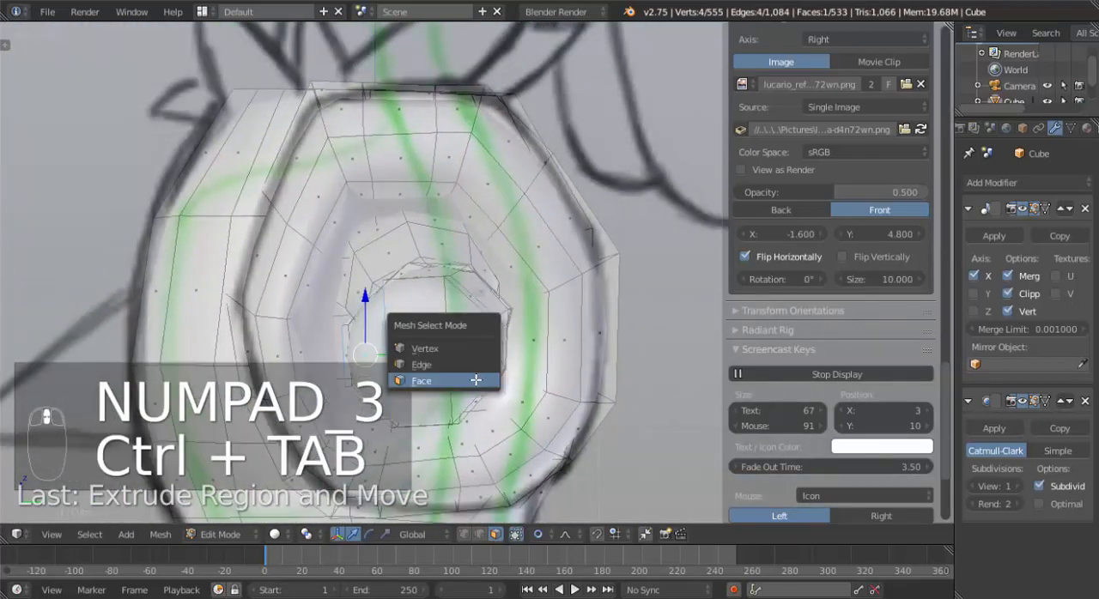
pyautogui.click(444, 365)
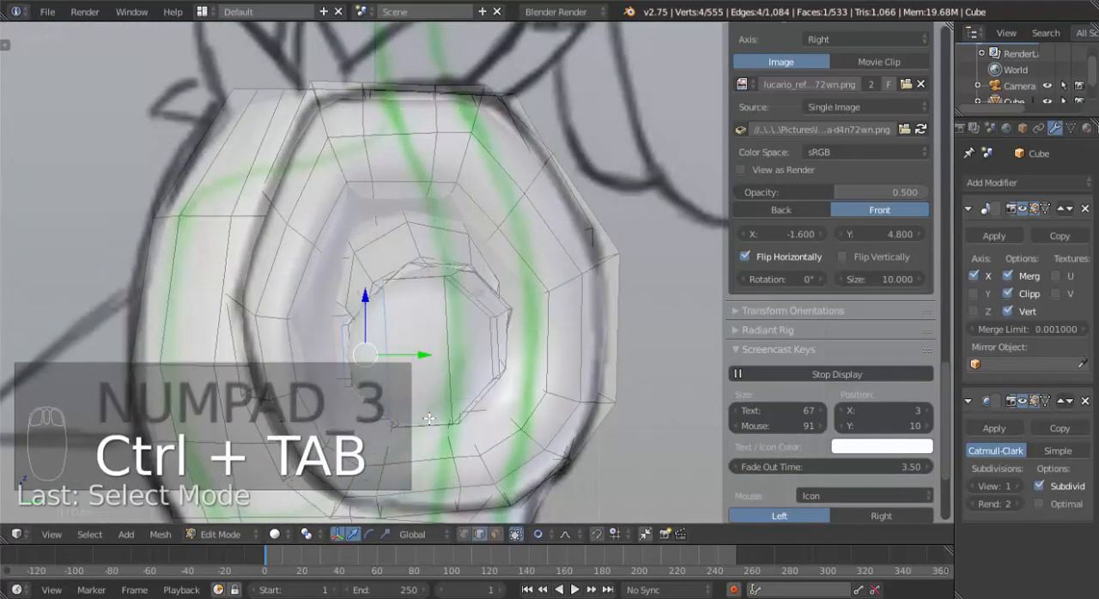
pyautogui.moveTo(445, 365); pyautogui.dragTo(466, 444, button='middle')
pyautogui.keyDown('alt'); pyautogui.rightClick(467, 446); pyautogui.keyUp('alt')
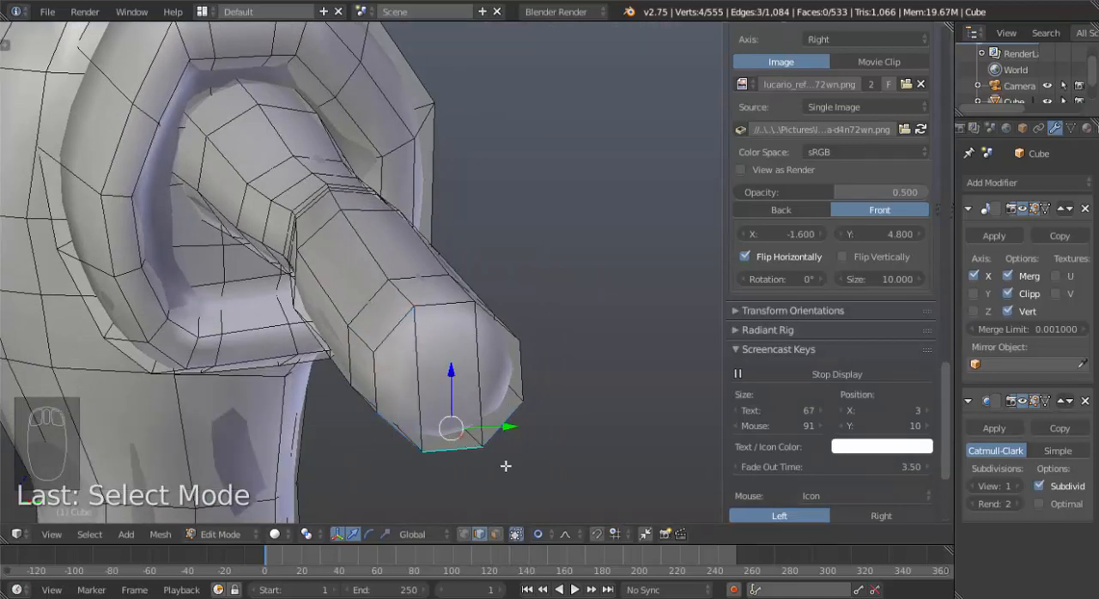
pyautogui.press('s')
pyautogui.press('0')
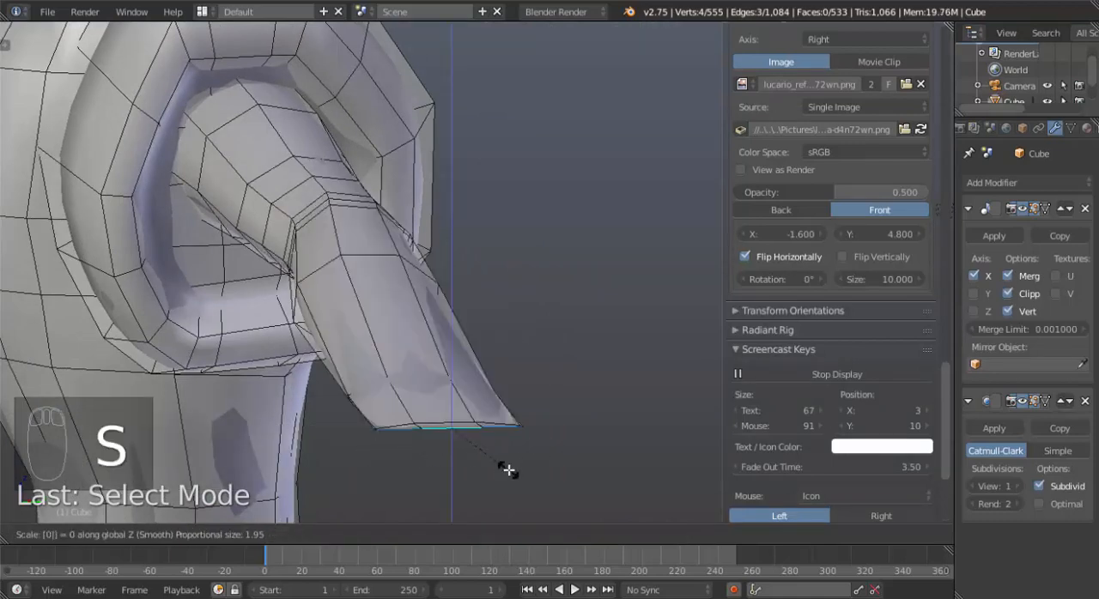
pyautogui.scroll(20, 520, 465)
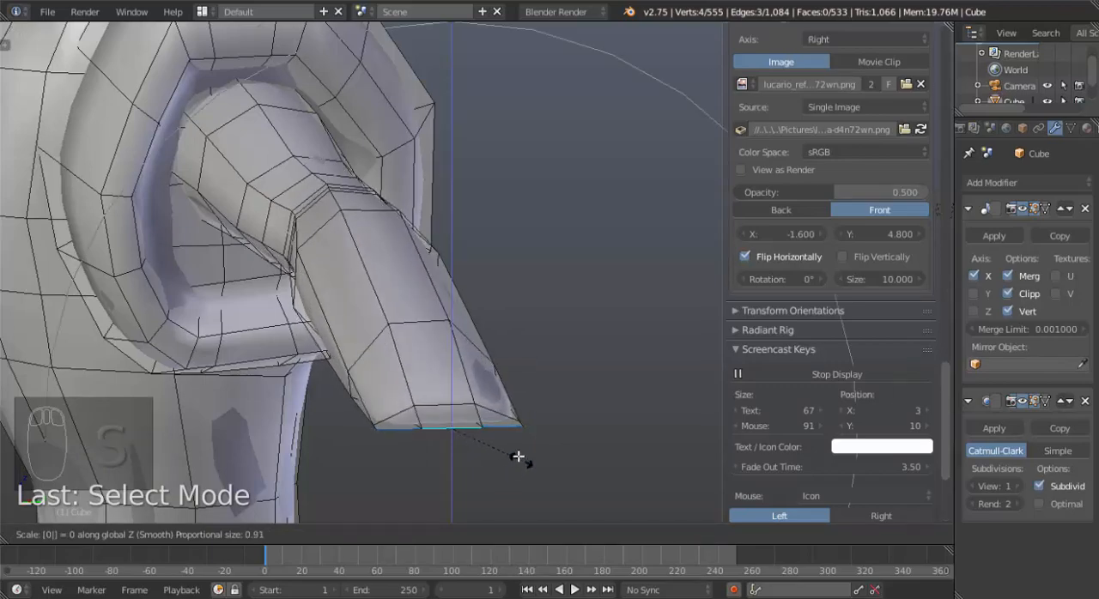
pyautogui.scroll(6, 514, 452)
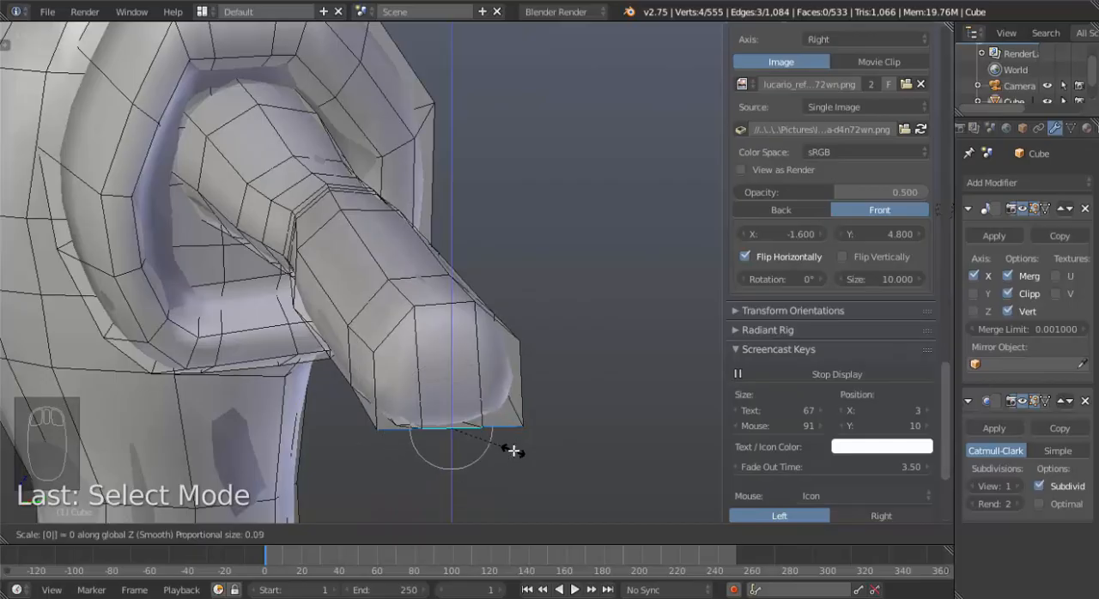
pyautogui.click(513, 451)
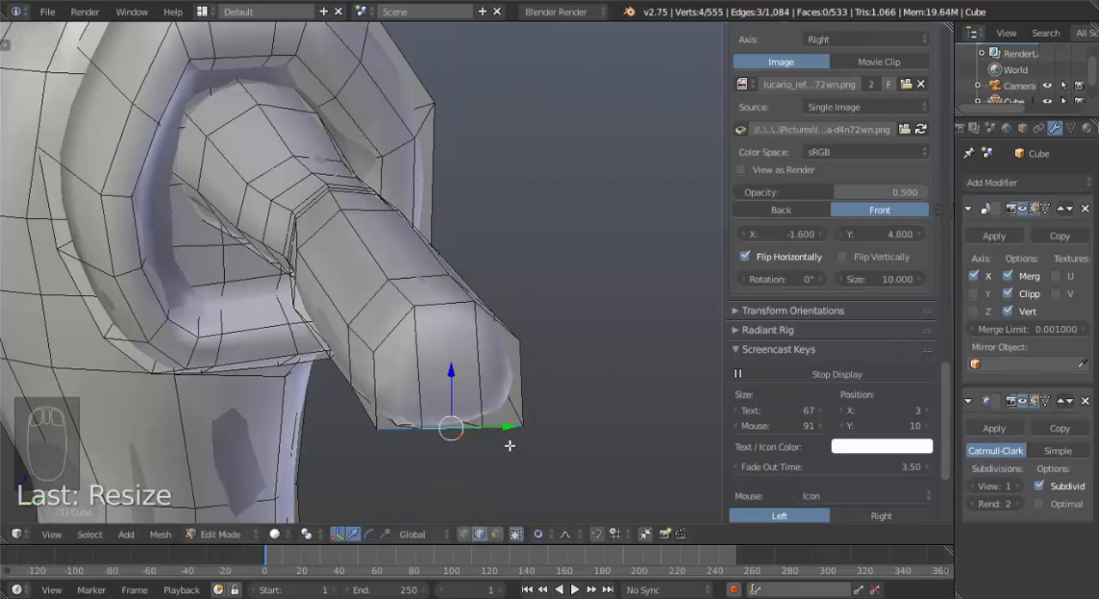
# Flatten the three upper edges of the hand's end by scaling them to 0 along Z with proportional size 0.05.
pyautogui.rightClick(455, 302)
pyautogui.press('s')
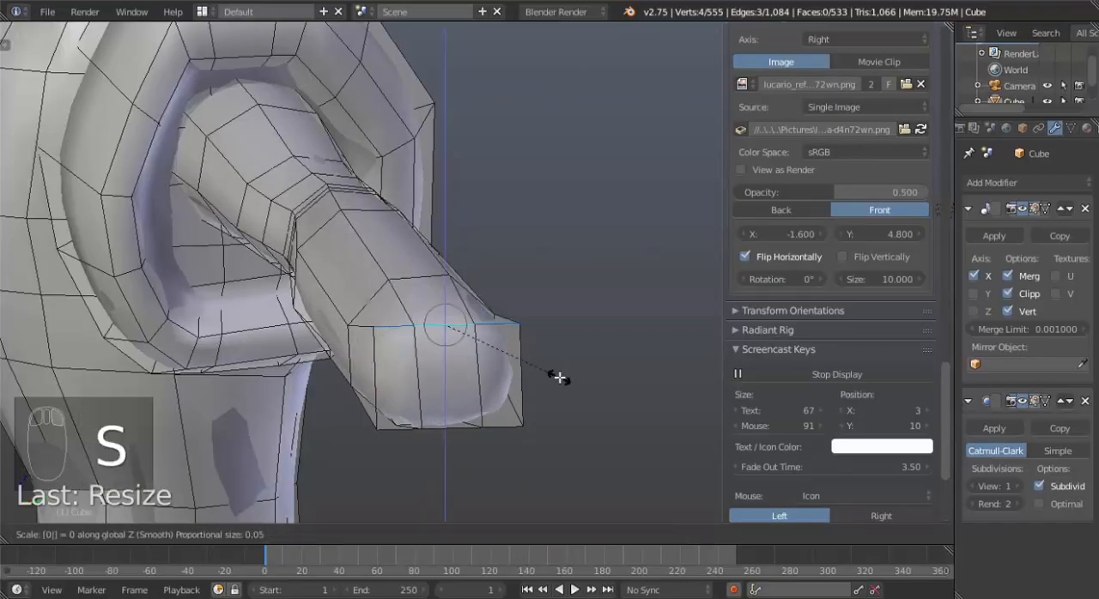
pyautogui.click(560, 376)
# Select all vertices at the hand's end in wireframe and scale them up along Z toward the front reference outline, with proportional size 0.05.
pyautogui.moveTo(505, 383); pyautogui.dragTo(597, 378, button='middle')
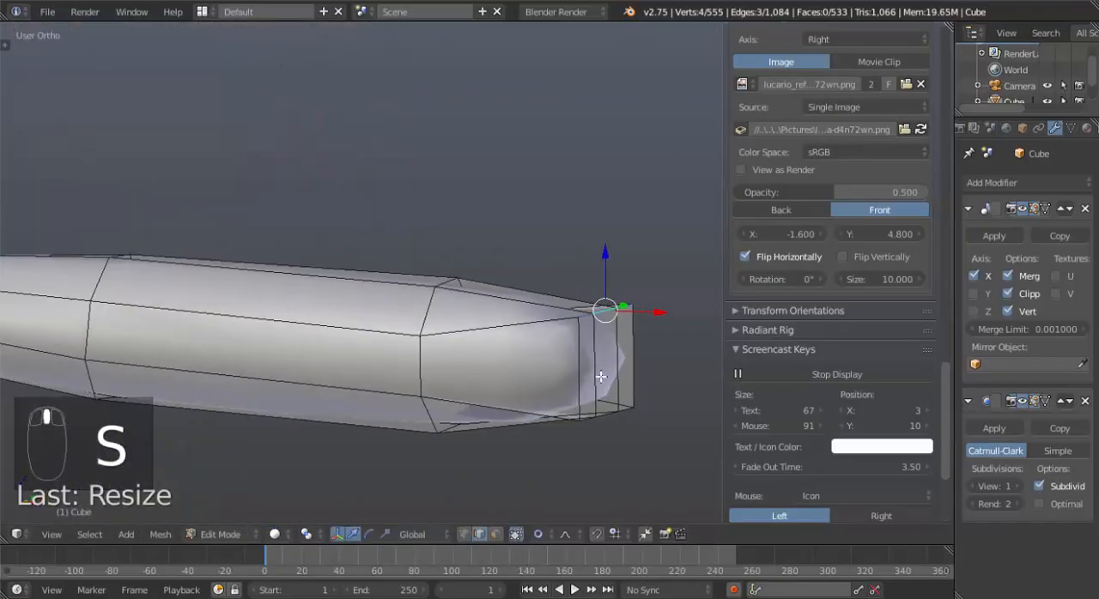
pyautogui.press('KP_3')
pyautogui.press('KP_1')
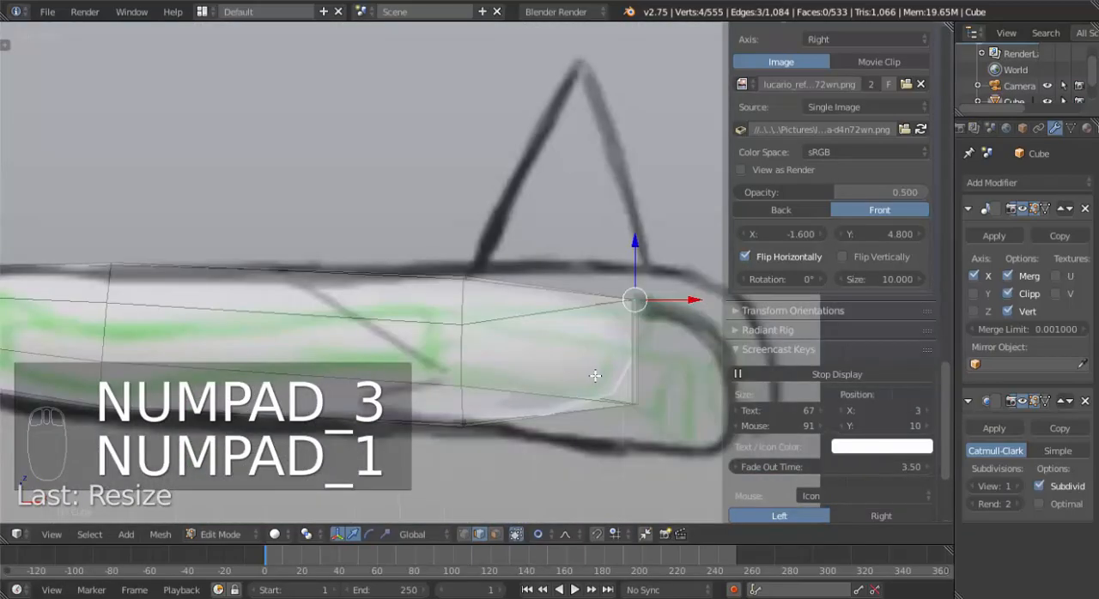
pyautogui.keyDown('shift'); pyautogui.moveTo(582, 389); pyautogui.dragTo(554, 382, button='middle'); pyautogui.keyUp('shift')
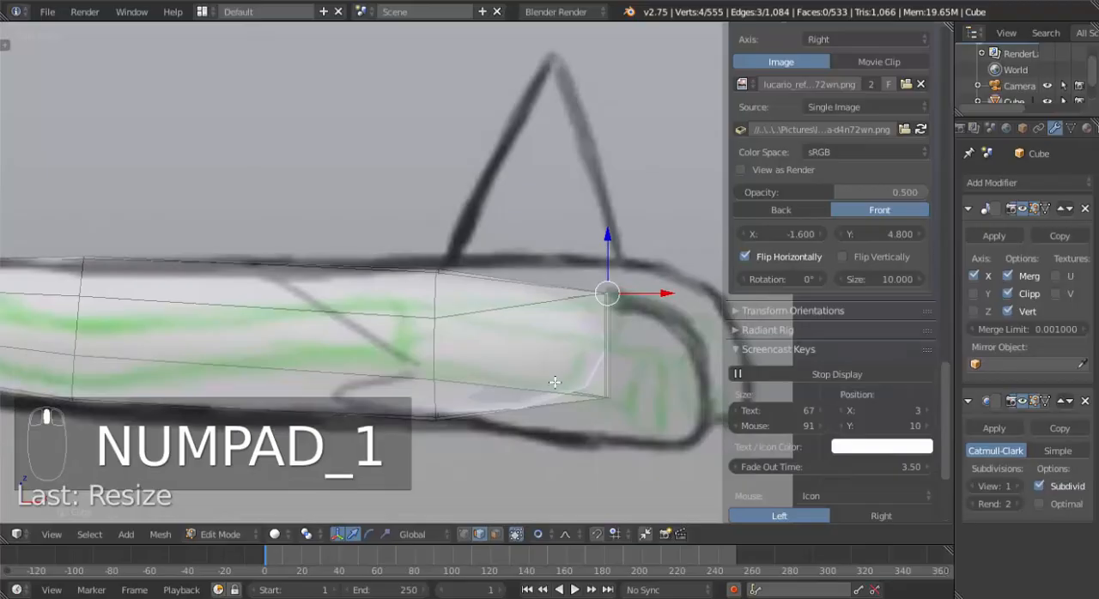
pyautogui.hotkey('ctrl', 'Tab')
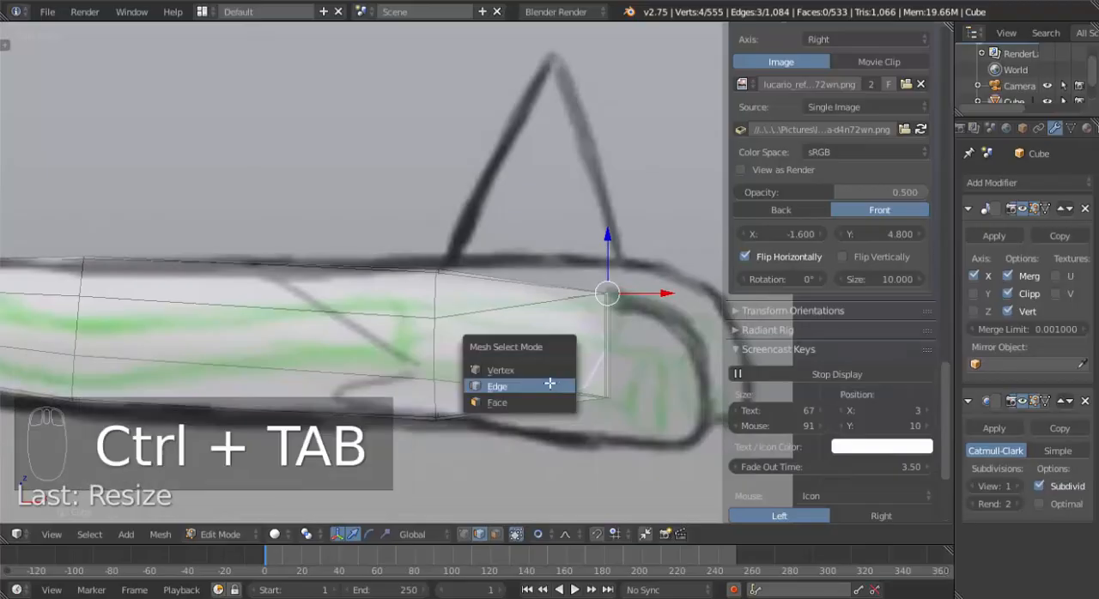
pyautogui.click(550, 371)
pyautogui.press('a')
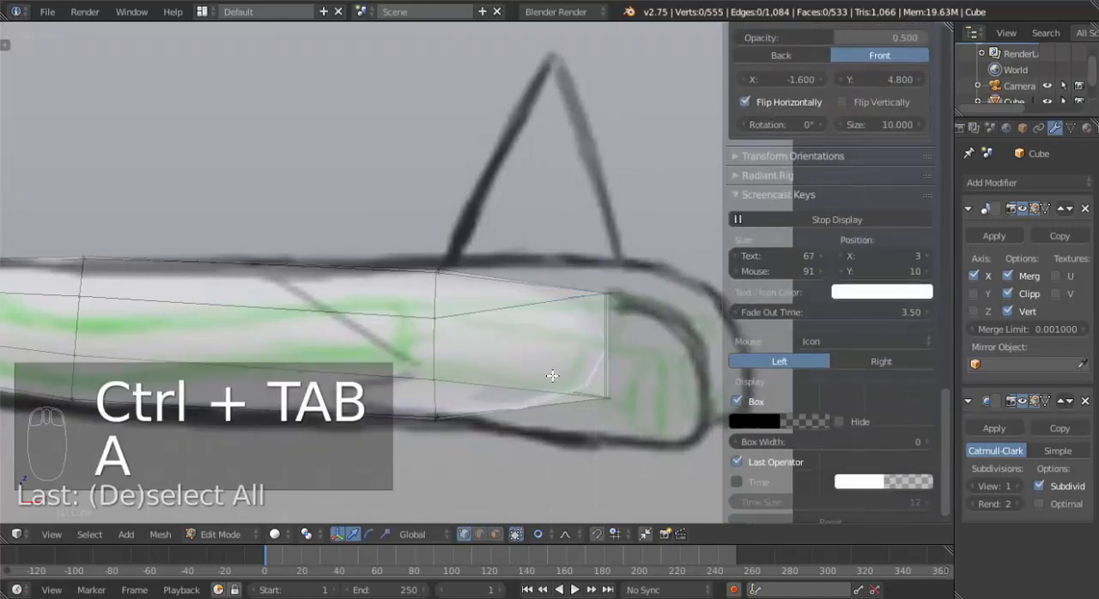
pyautogui.press('z')
pyautogui.press('b')
pyautogui.moveTo(552, 234); pyautogui.dragTo(611, 423)
pyautogui.press('s')
pyautogui.press('z')
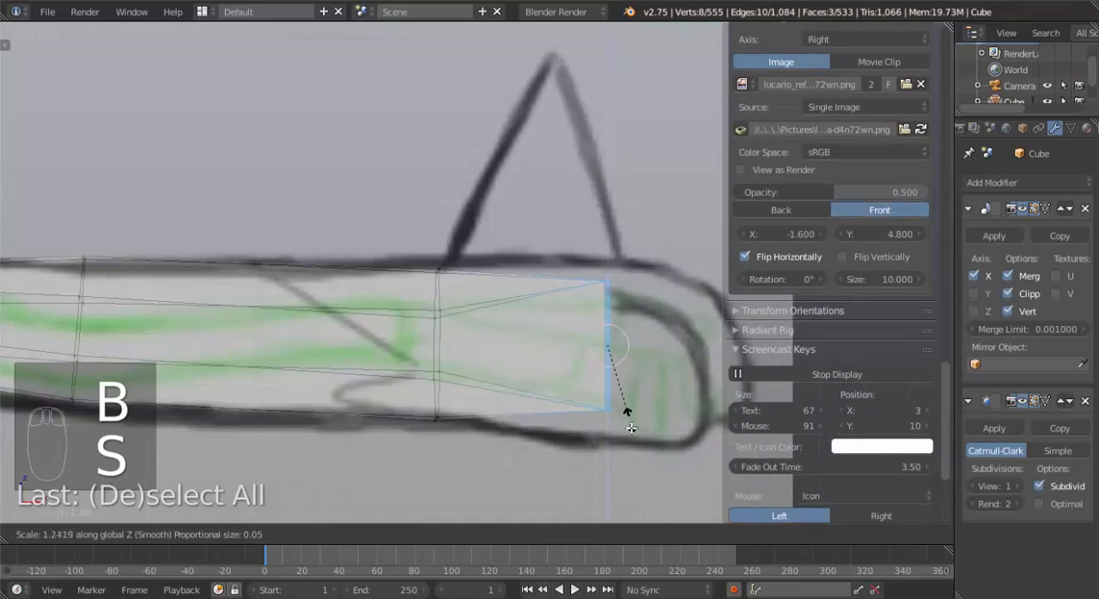
pyautogui.click(630, 436)
pyautogui.moveTo(630, 437); pyautogui.dragTo(496, 443, button='middle')
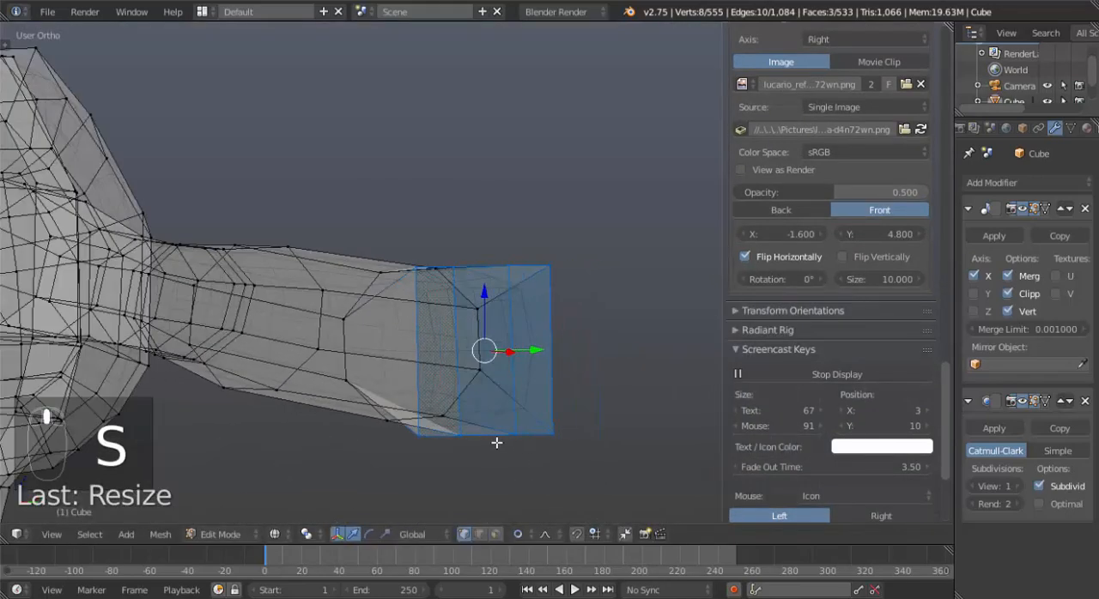
# Switch to face selection, scale the hand end's front-side face down along Z in front view and lower it toward the reference finger.
pyautogui.hotkey('ctrl', 'Tab')
pyautogui.click(438, 475)
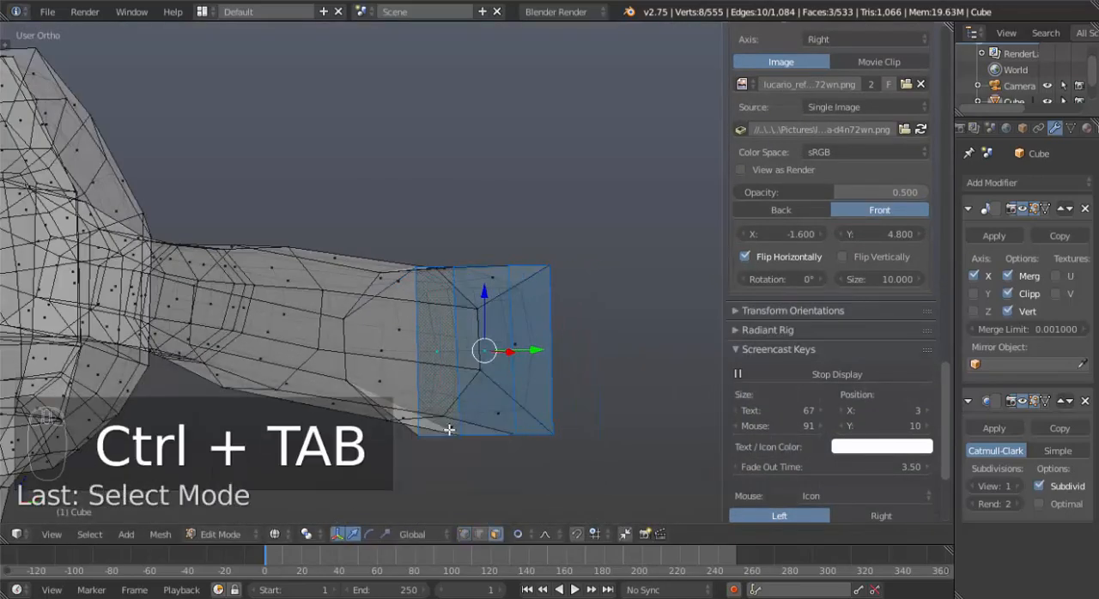
pyautogui.click(435, 362)
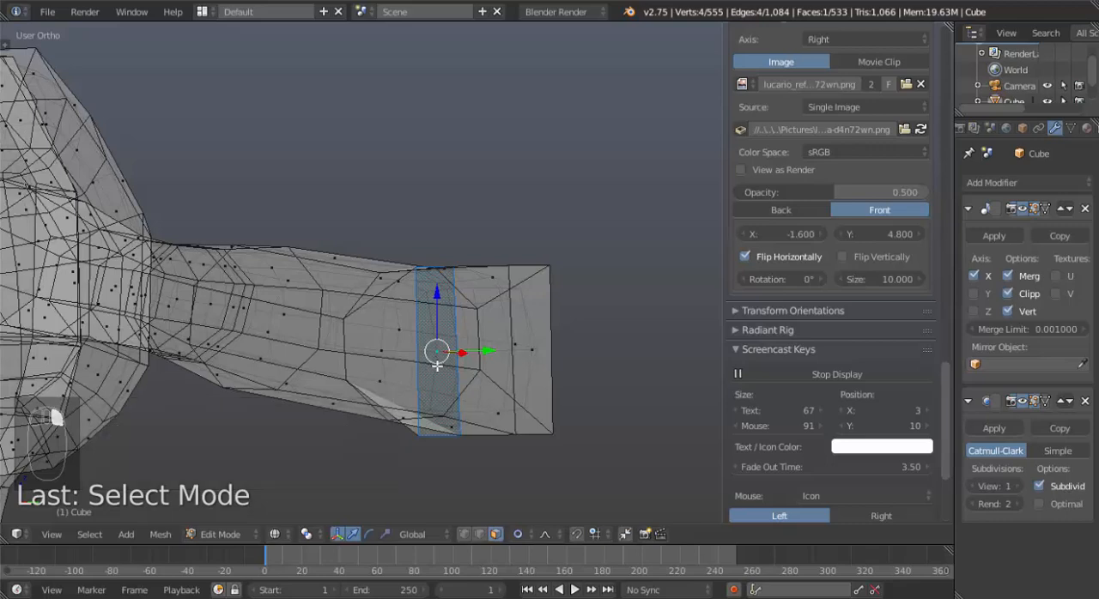
pyautogui.press('KP_1')
pyautogui.scroll(-3, 506, 368)
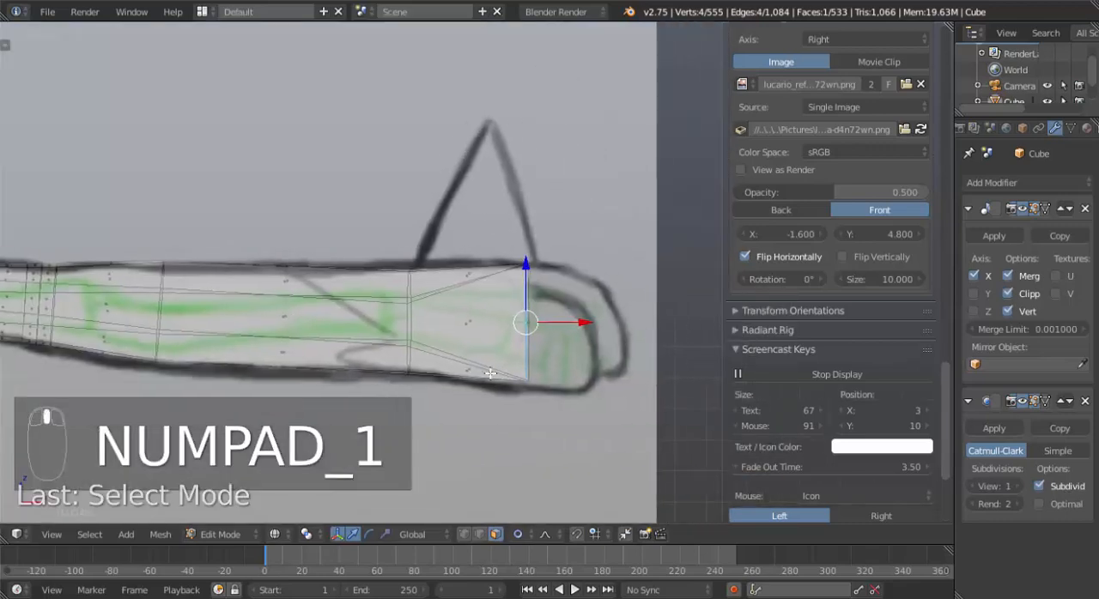
pyautogui.press('s')
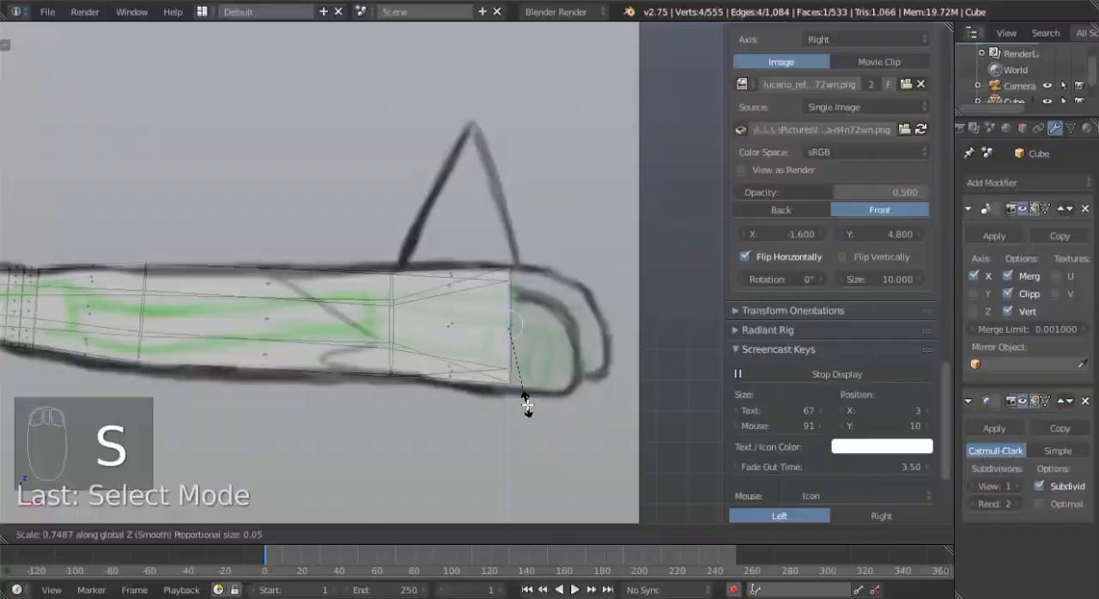
pyautogui.click(524, 404)
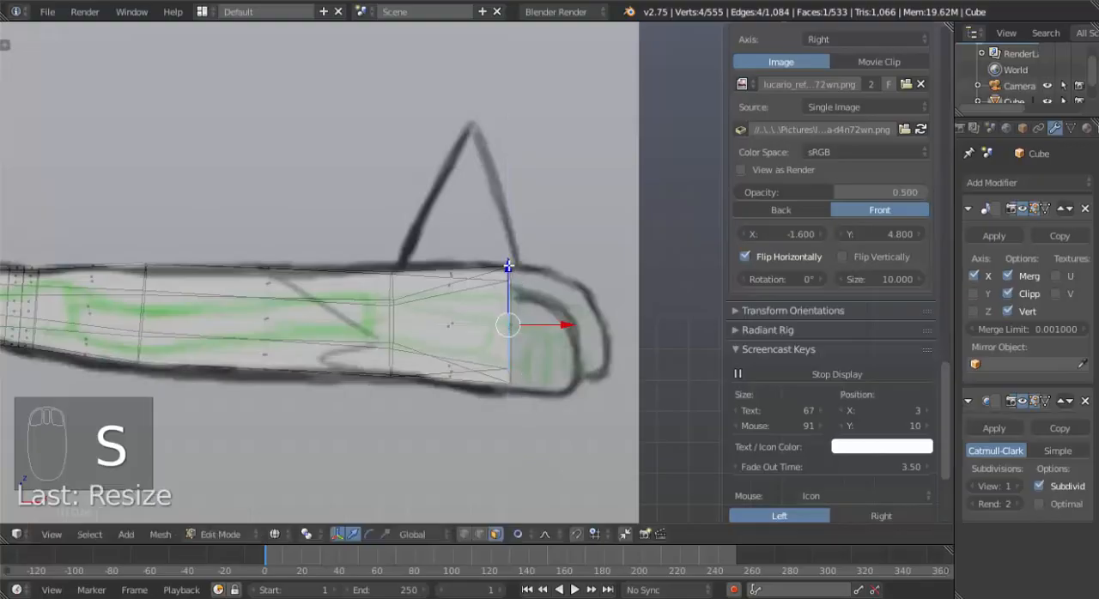
pyautogui.moveTo(509, 267); pyautogui.dragTo(509, 280)
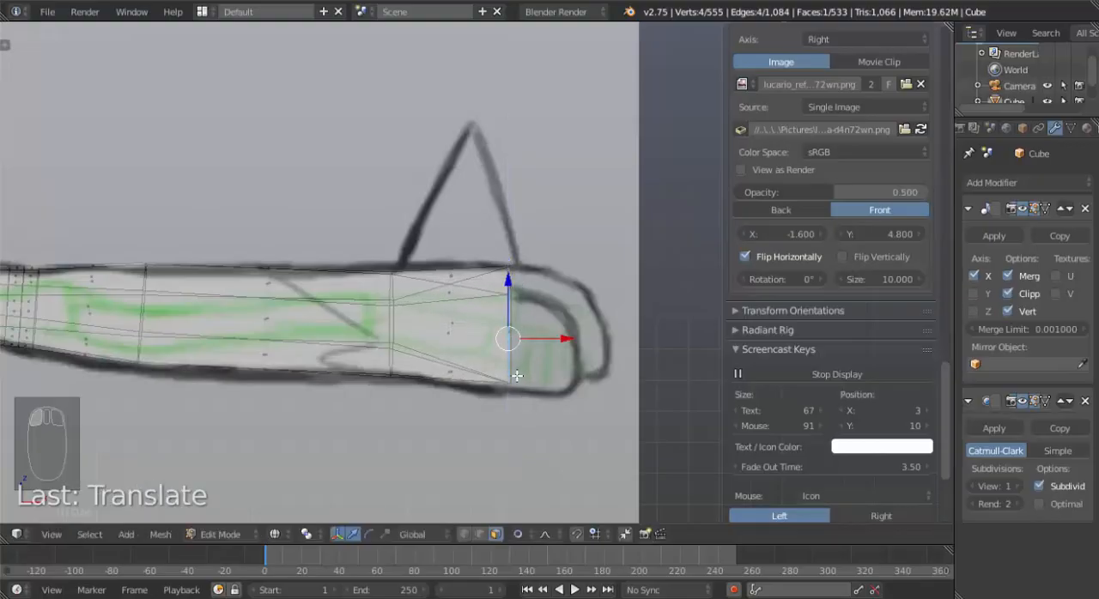
# Try to extrude the face to the reference fingertip, and undo back to the three selected hand-end faces.
pyautogui.press('e')
pyautogui.click(585, 389)
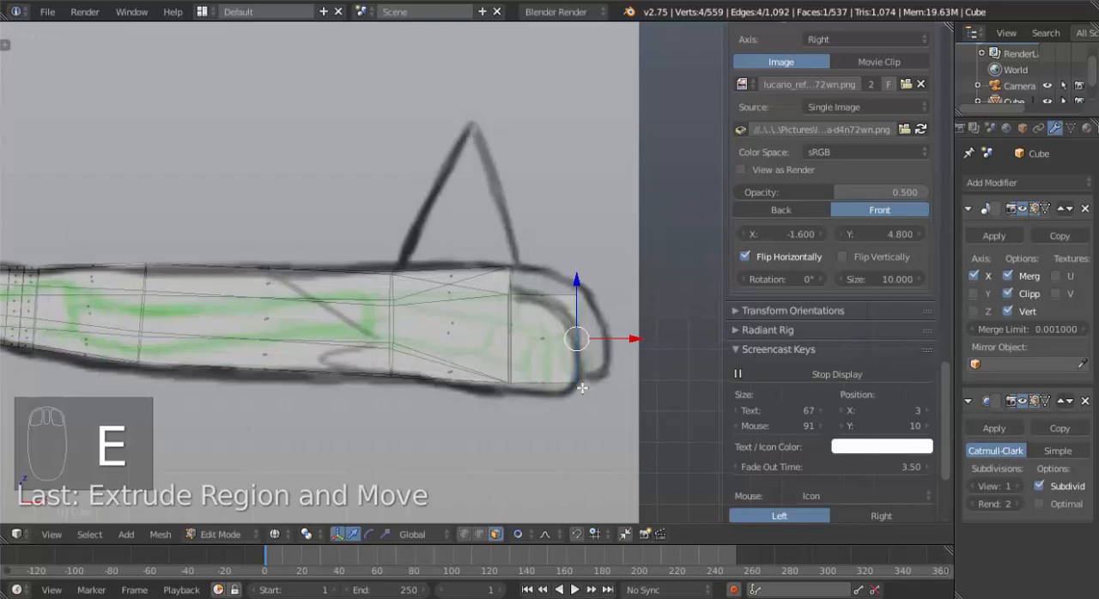
pyautogui.moveTo(582, 388); pyautogui.dragTo(490, 373, button='middle')
pyautogui.hotkey('ctrl', 'z')
pyautogui.hotkey('ctrl', 'z')
pyautogui.hotkey('ctrl', 'z')
pyautogui.hotkey('ctrl', 'z')
pyautogui.hotkey('ctrl', 'z')
pyautogui.keyDown('shift'); pyautogui.rightClick(477, 343); pyautogui.keyUp('shift')
pyautogui.keyDown('shift'); pyautogui.rightClick(505, 335); pyautogui.keyUp('shift')
pyautogui.press('t')
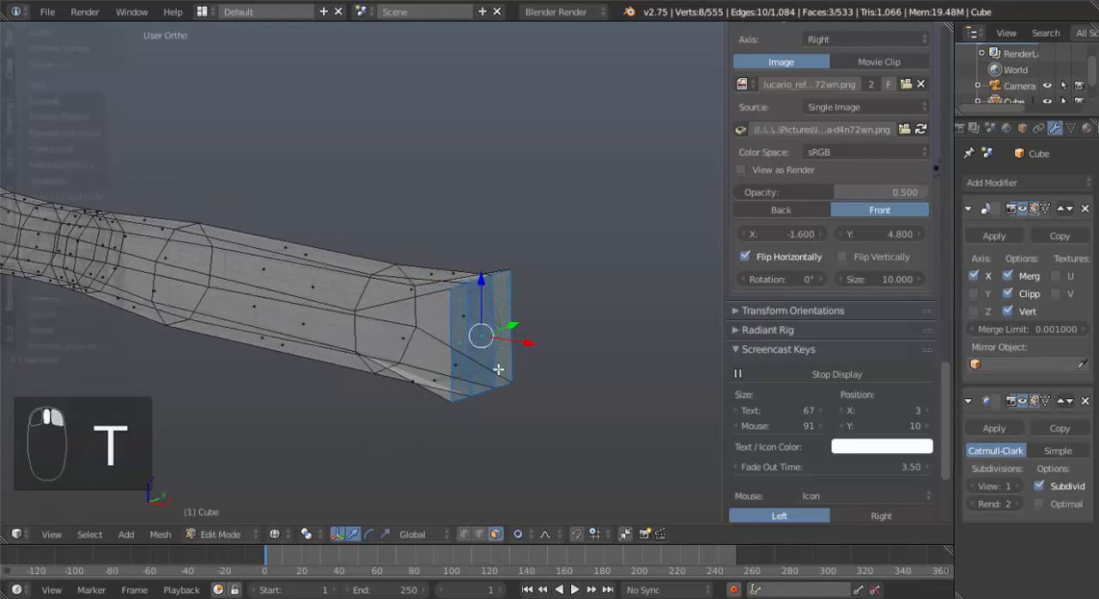
pyautogui.press('i')
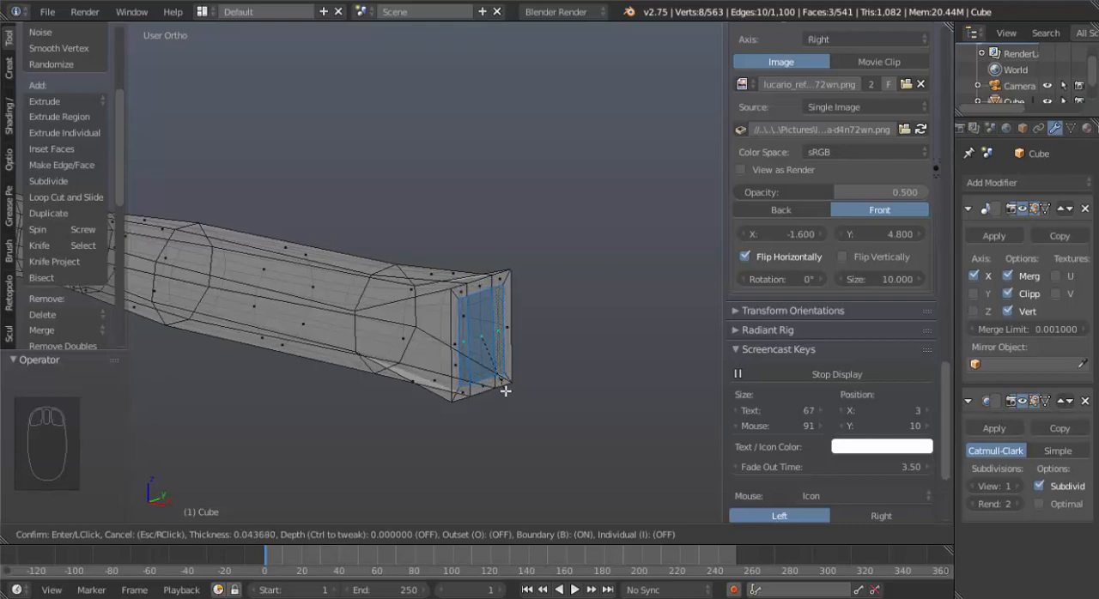
pyautogui.rightClick(506, 391)
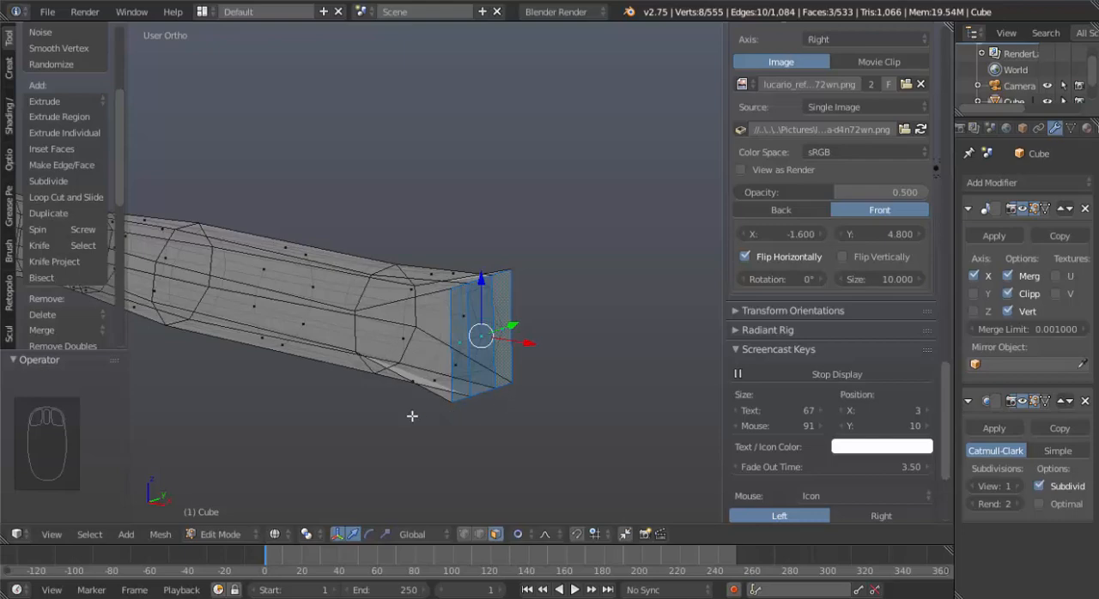
pyautogui.moveTo(121, 205); pyautogui.dragTo(107, 359)
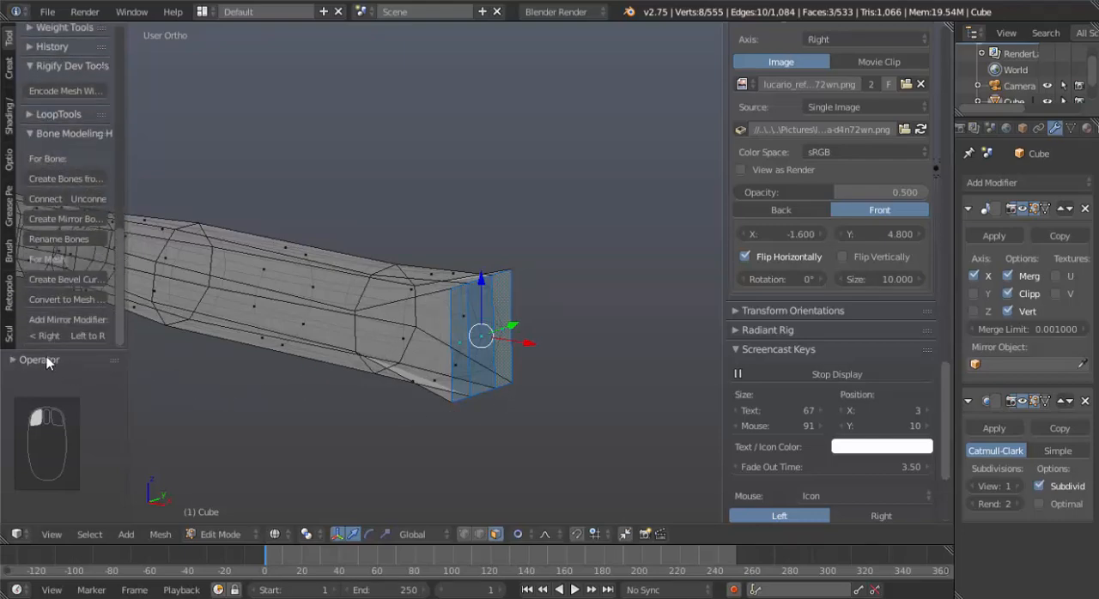
# Inset the three hand-end faces separately with the Individual option enabled and a thickness of 0.0177.
pyautogui.press('i')
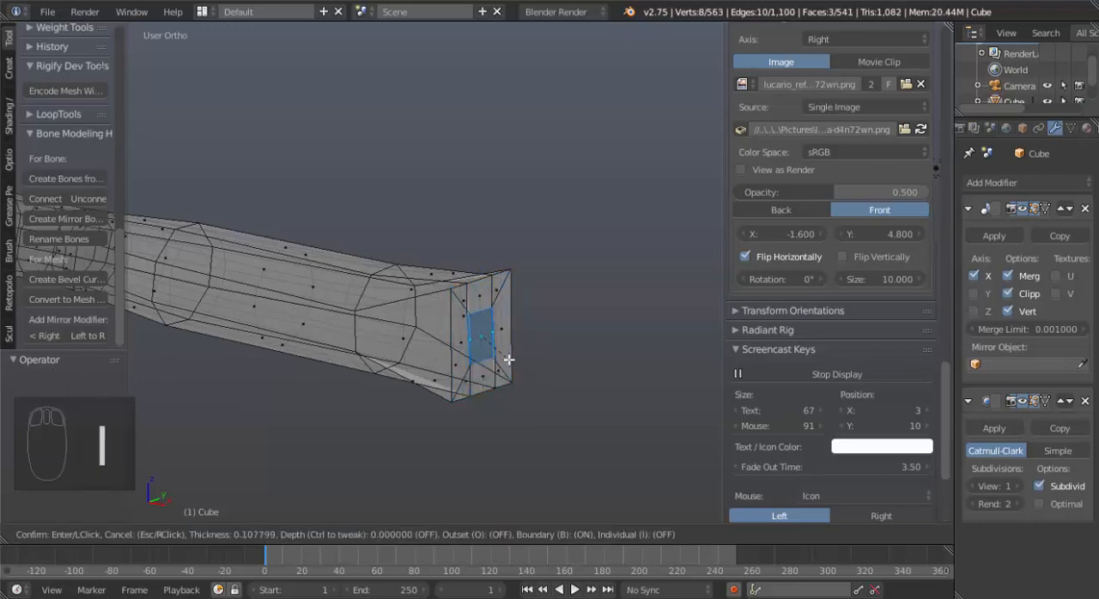
pyautogui.click(513, 362)
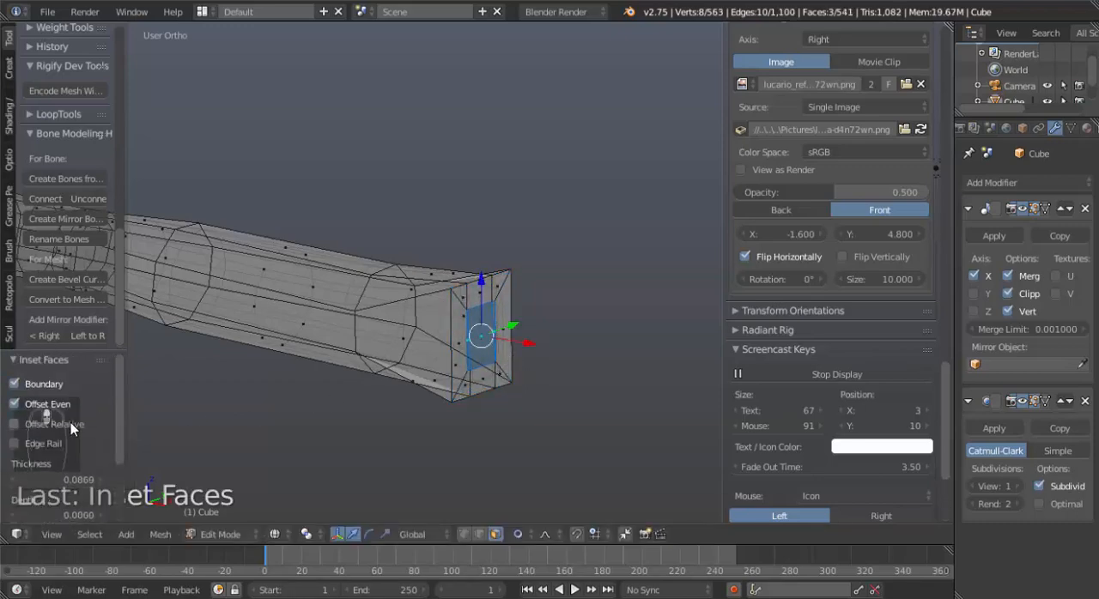
pyautogui.scroll(-4, 75, 425)
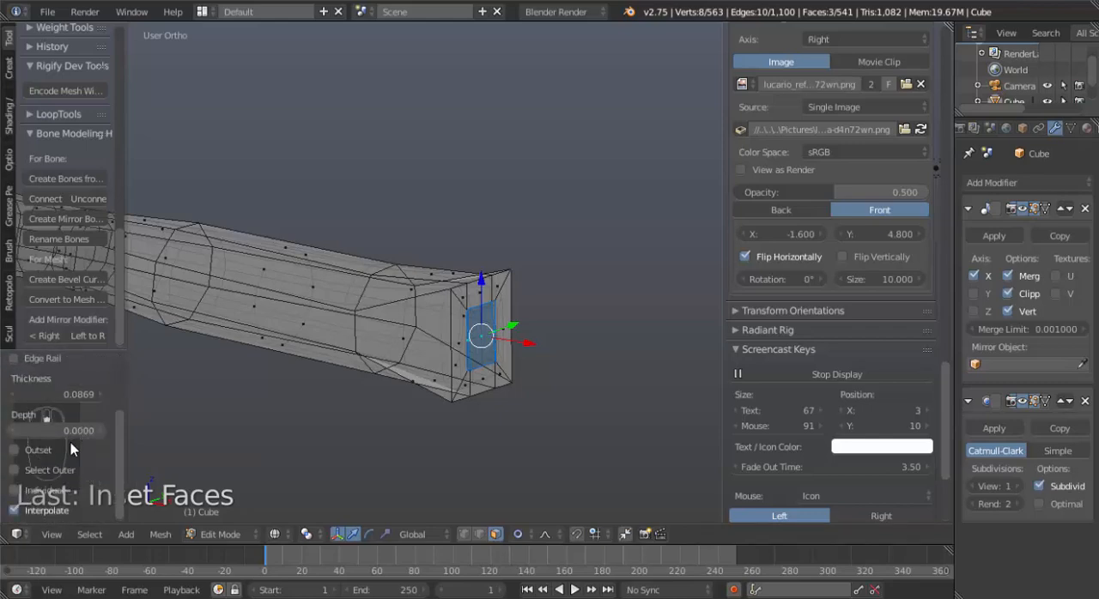
pyautogui.click(28, 490)
pyautogui.moveTo(266, 447); pyautogui.dragTo(361, 428, button='middle')
pyautogui.hotkey('ctrl', 'z')
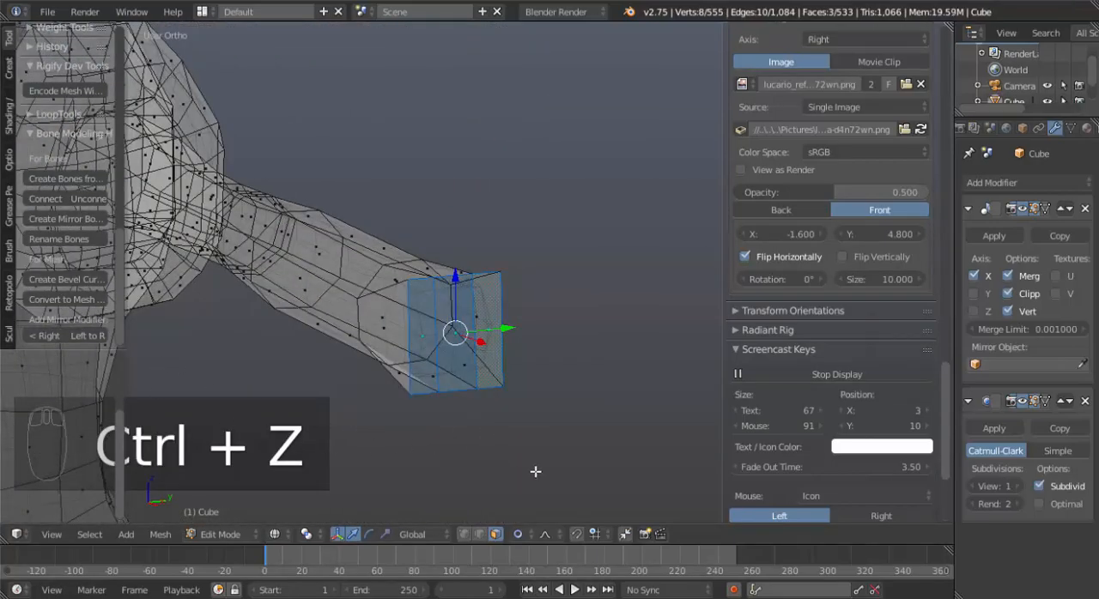
pyautogui.press('i')
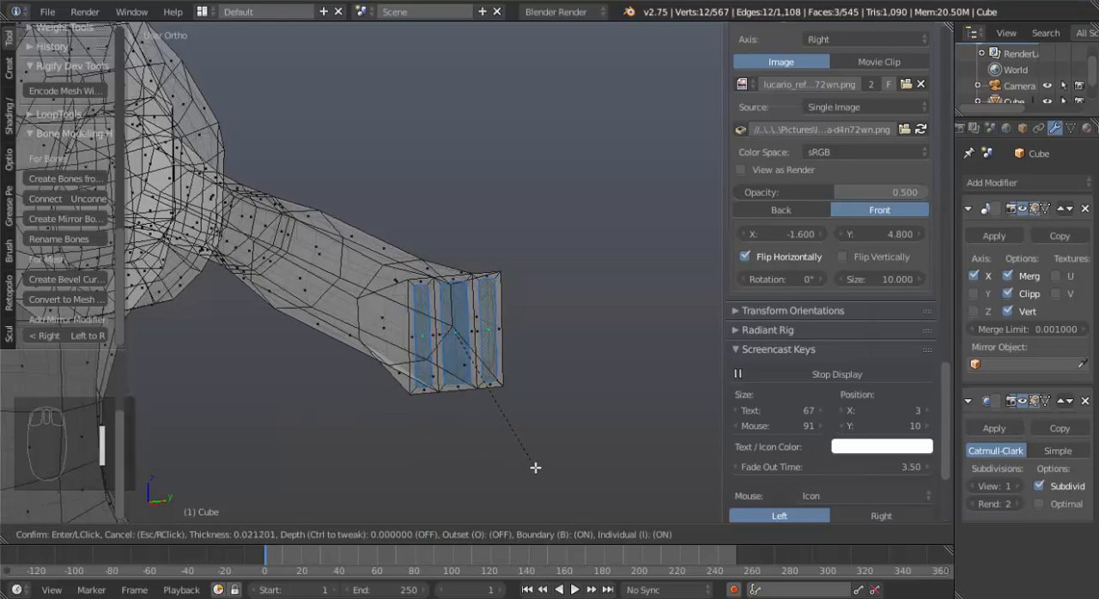
pyautogui.click(535, 468)
pyautogui.scroll(5, 360, 401)
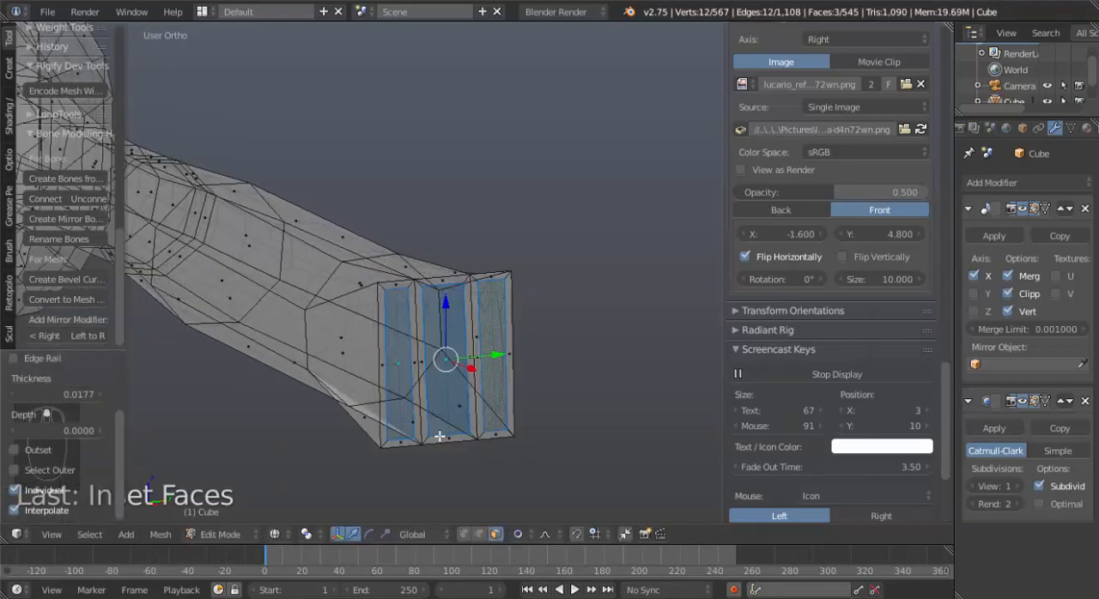
pyautogui.press('s')
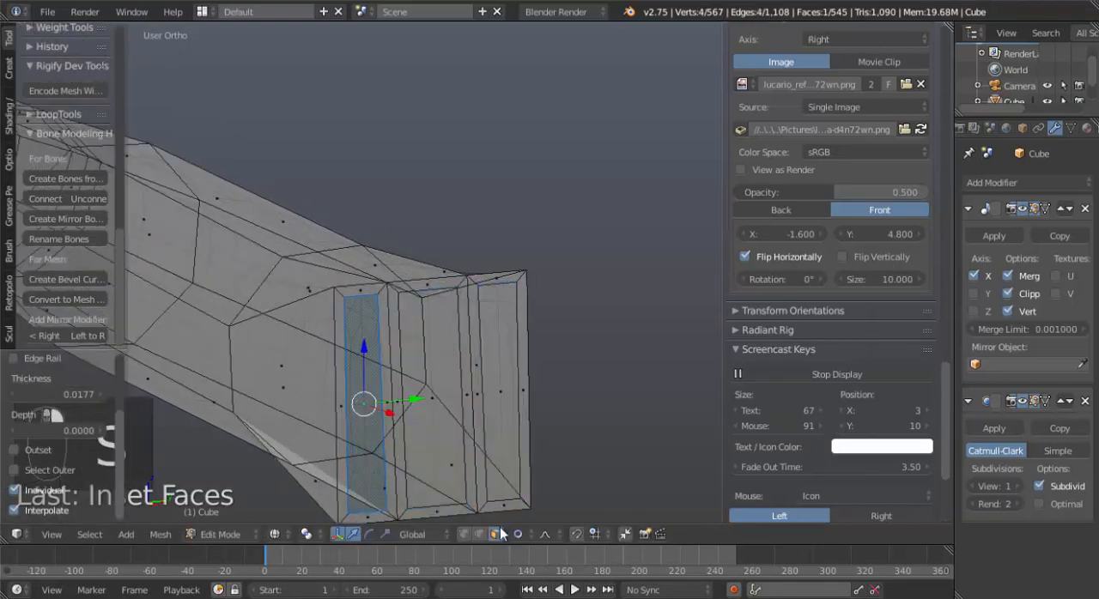
pyautogui.press('z')
pyautogui.press('s')
pyautogui.press('z')
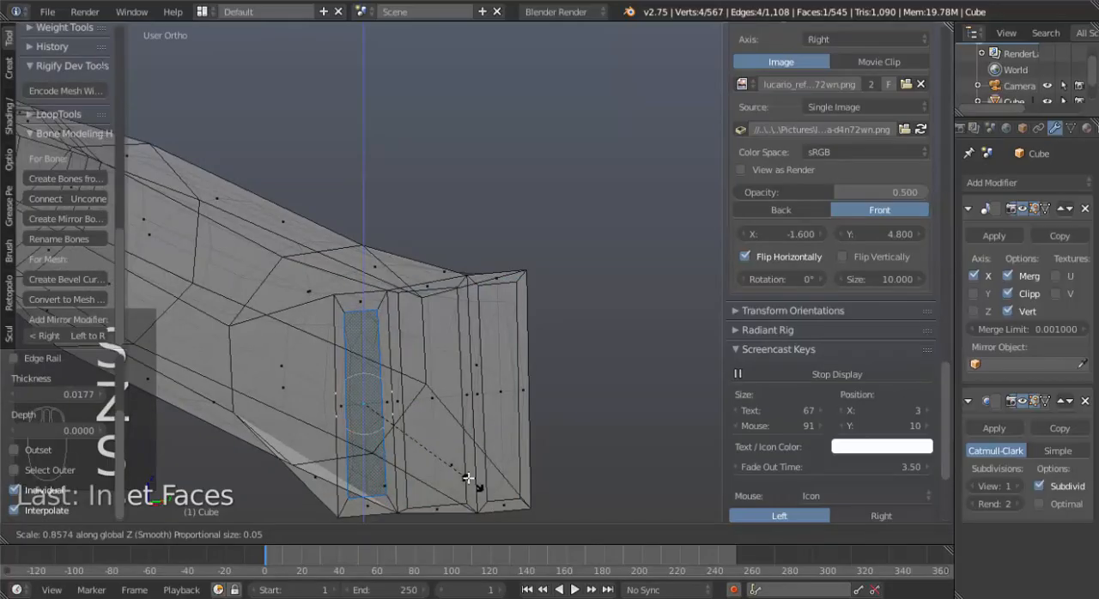
pyautogui.rightClick(466, 475)
# Turn off proportional editing, shrink the front-side inset face along Z and lower it to the reference finger in front view.
pyautogui.hotkey('alt', 'o')
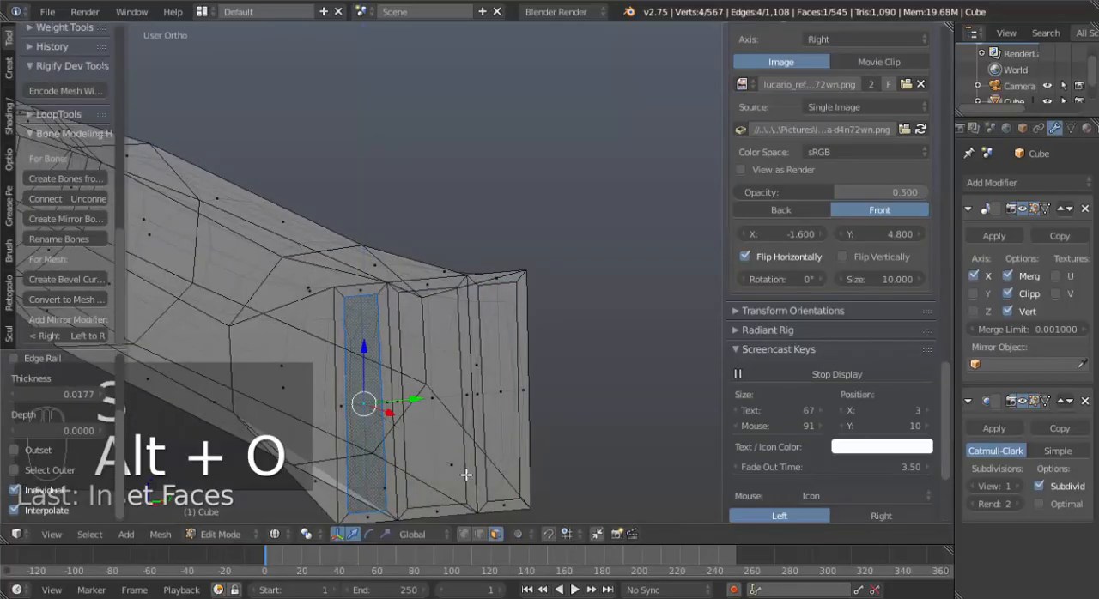
pyautogui.press('KP_1')
pyautogui.keyDown('shift'); pyautogui.moveTo(564, 470); pyautogui.dragTo(493, 417, button='middle'); pyautogui.keyUp('shift')
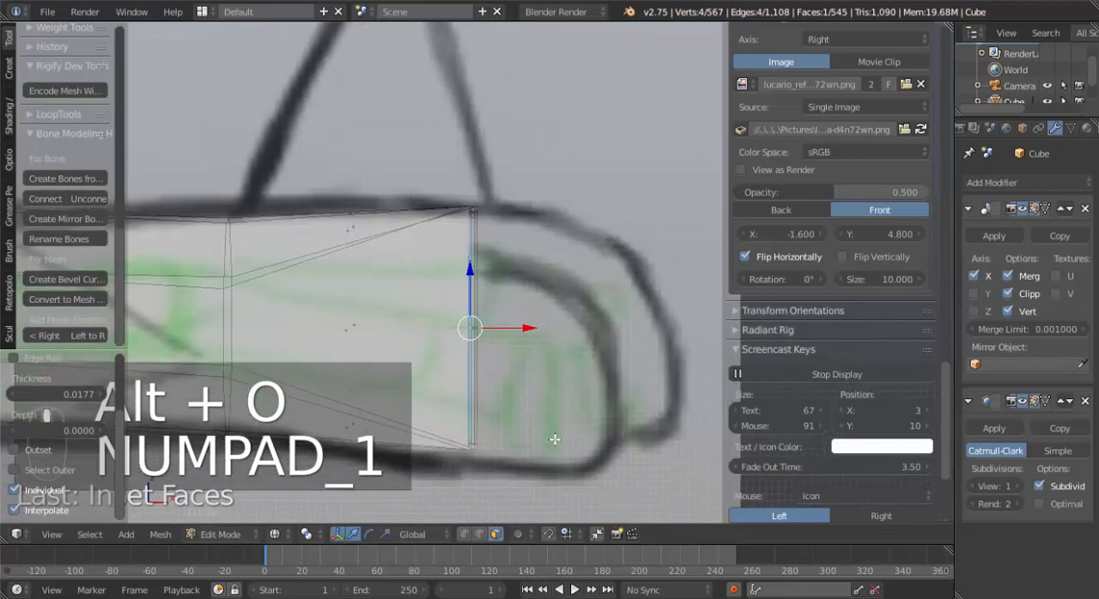
pyautogui.press('s')
pyautogui.press('z')
pyautogui.click(539, 410)
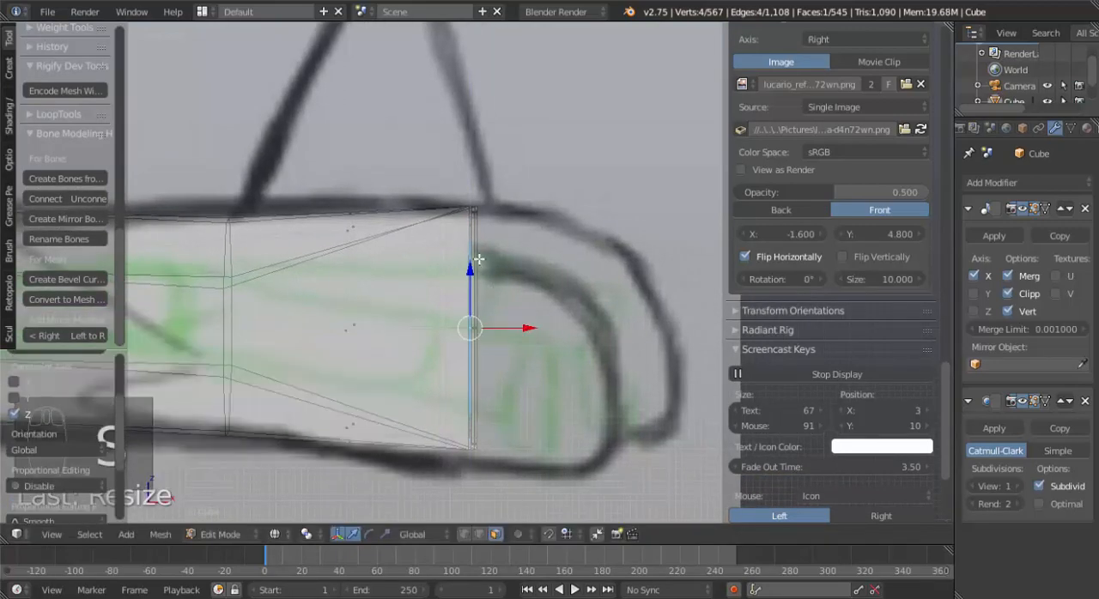
pyautogui.moveTo(470, 271); pyautogui.dragTo(478, 301)
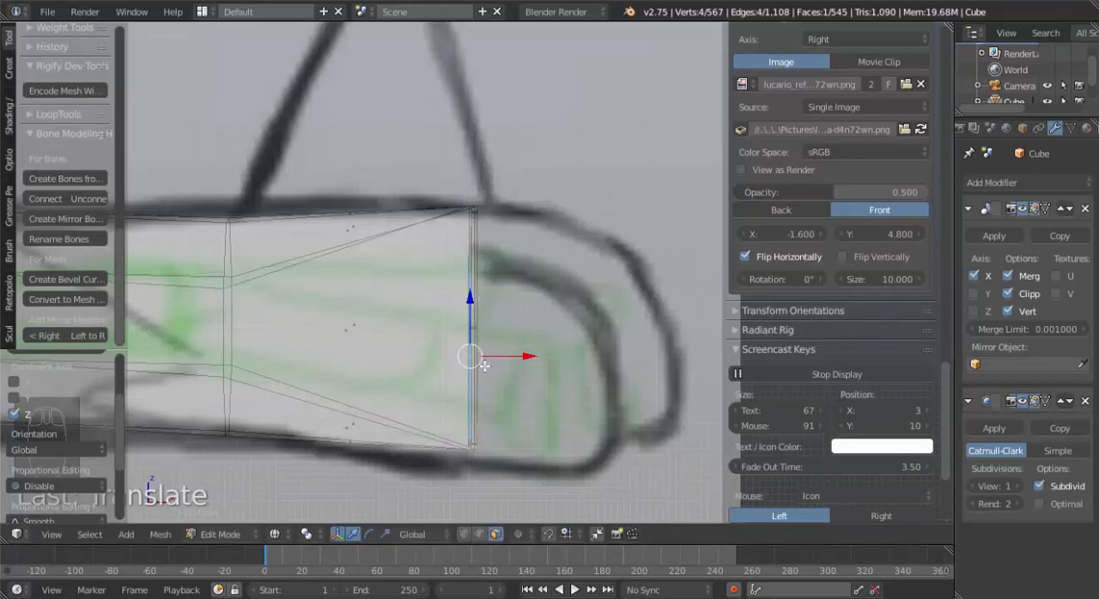
# Extrude the inset face outward by about 0.215 and shift its end slightly down to follow the reference finger.
pyautogui.press('e')
pyautogui.click(624, 396)
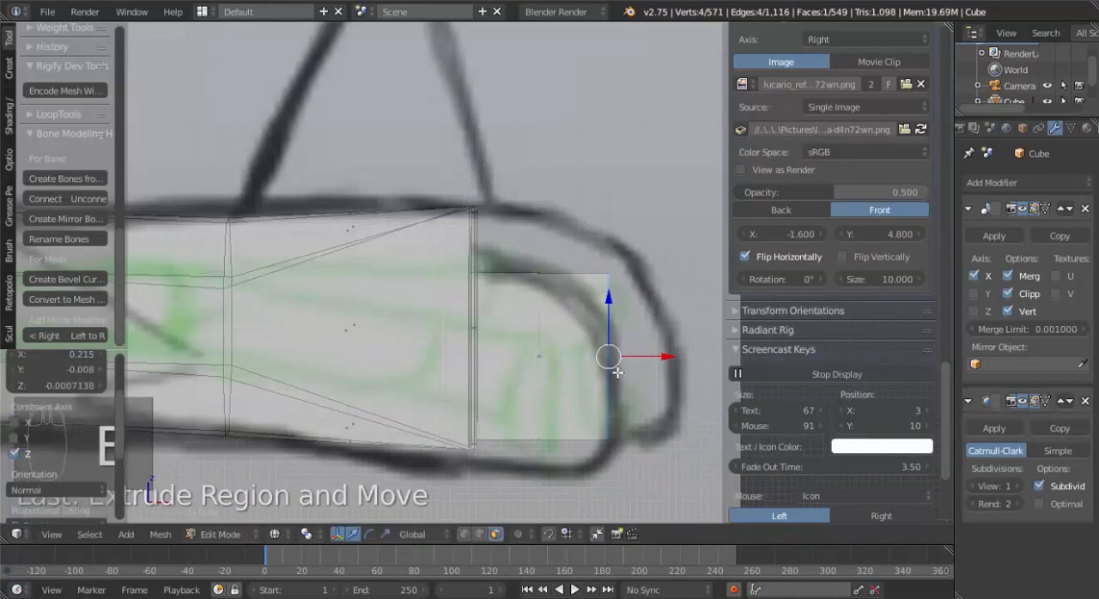
pyautogui.press('g')
pyautogui.click(618, 378)
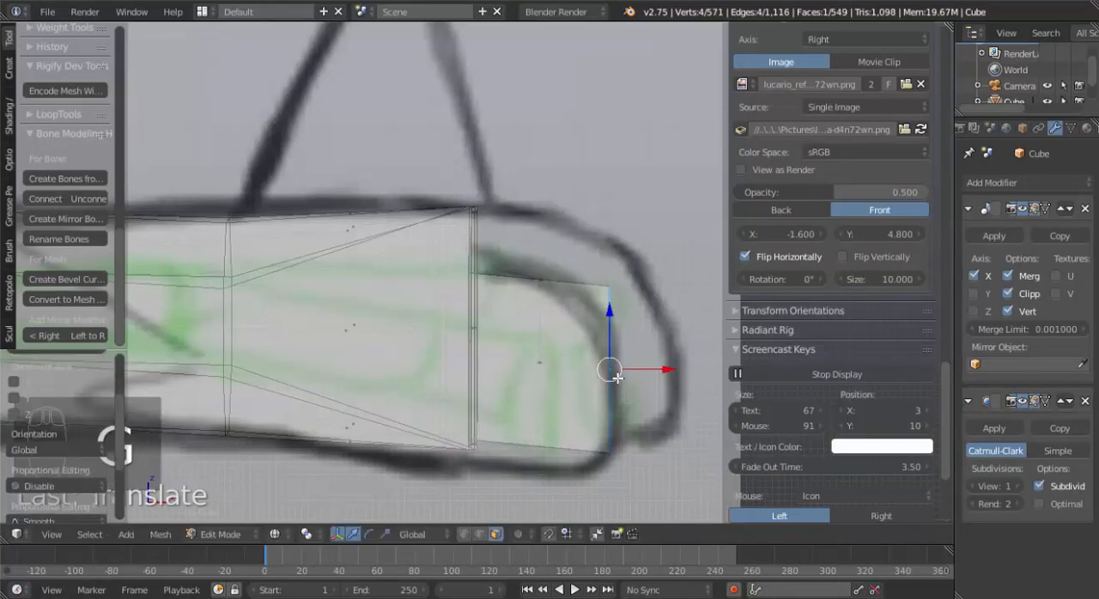
# Select the lower vertices of the hand's end and finger in vertex mode and move them down along Z to the reference outline.
pyautogui.keyDown('shift'); pyautogui.moveTo(506, 419); pyautogui.dragTo(499, 381, button='middle'); pyautogui.keyUp('shift')
pyautogui.hotkey('ctrl', 'Tab')
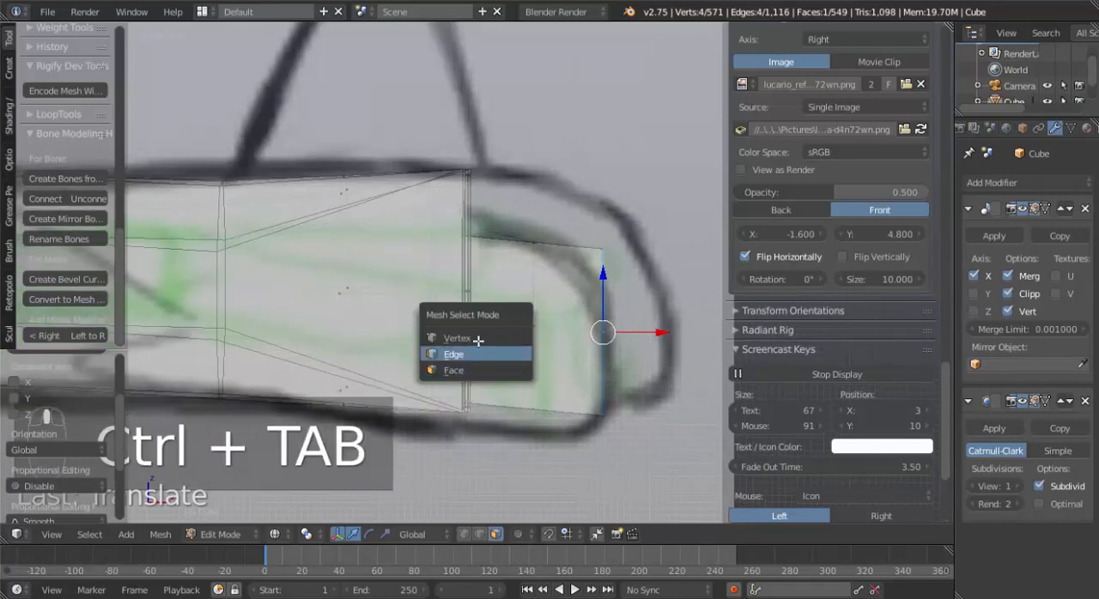
pyautogui.click(481, 344)
pyautogui.press('a')
pyautogui.press('b')
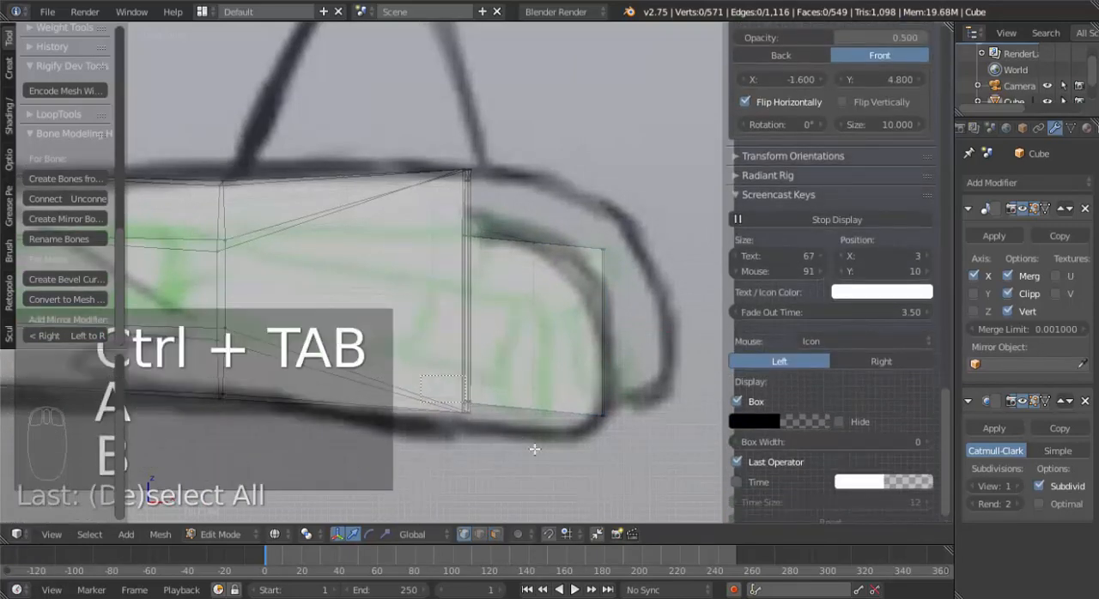
pyautogui.moveTo(636, 473); pyautogui.dragTo(631, 473)
pyautogui.moveTo(491, 351); pyautogui.dragTo(498, 376)
# Select the eight vertices of the extruded finger and widen it by scaling about 1.32 along Y.
pyautogui.moveTo(561, 387); pyautogui.dragTo(345, 271, button='middle')
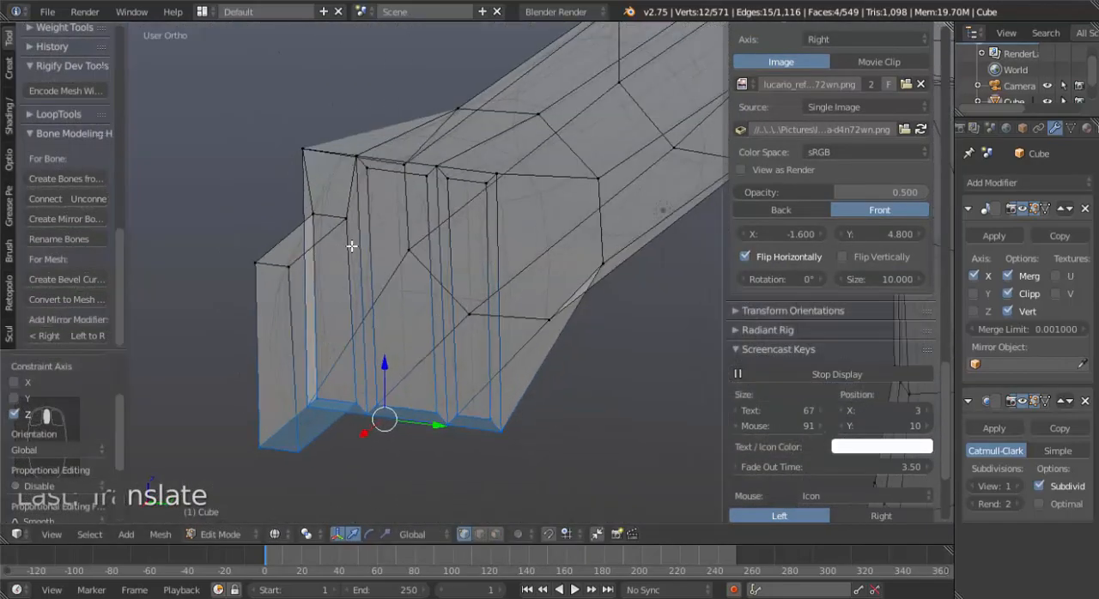
pyautogui.rightClick(295, 296)
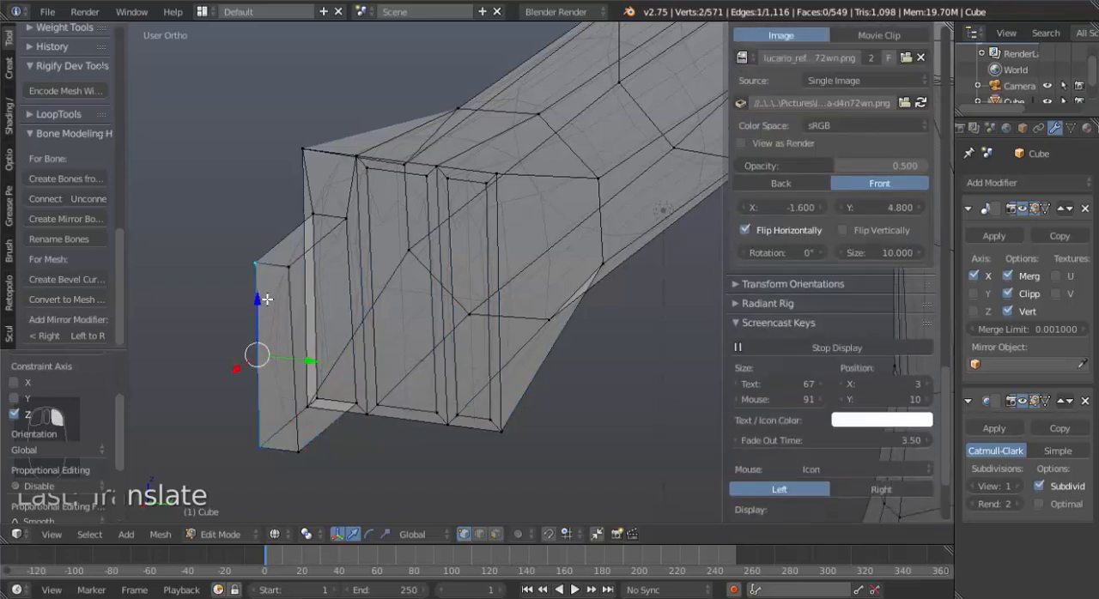
pyautogui.keyDown('alt'); pyautogui.keyDown('shift'); pyautogui.rightClick(290, 298); pyautogui.keyUp('shift'); pyautogui.keyUp('alt')
pyautogui.keyDown('alt'); pyautogui.keyDown('shift'); pyautogui.rightClick(338, 266); pyautogui.keyUp('shift'); pyautogui.keyUp('alt')
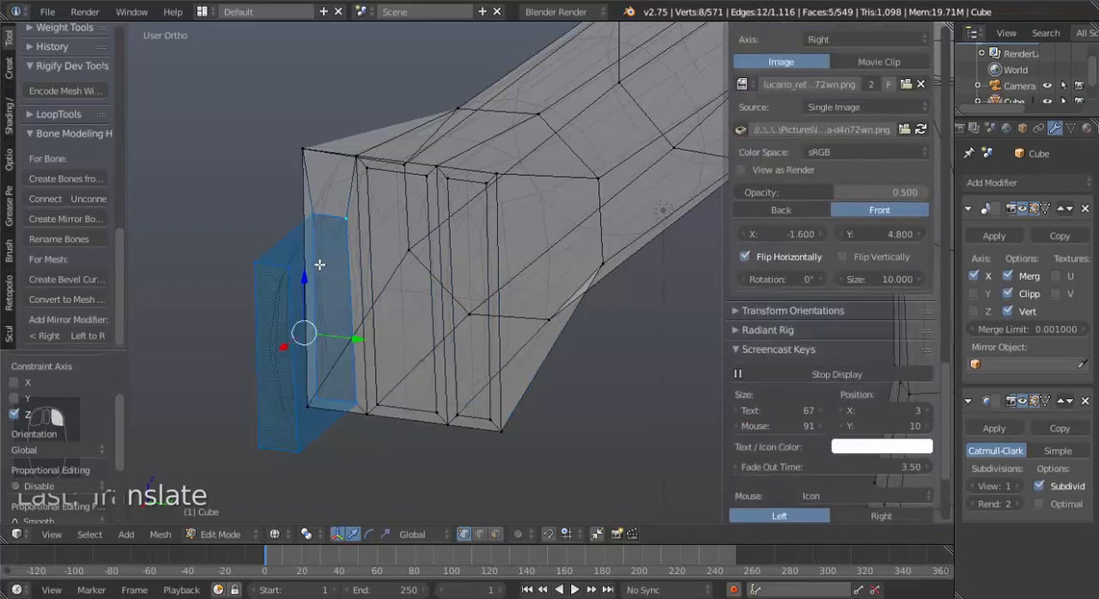
pyautogui.moveTo(319, 265); pyautogui.dragTo(378, 346, button='middle')
pyautogui.press('s')
pyautogui.press('x')
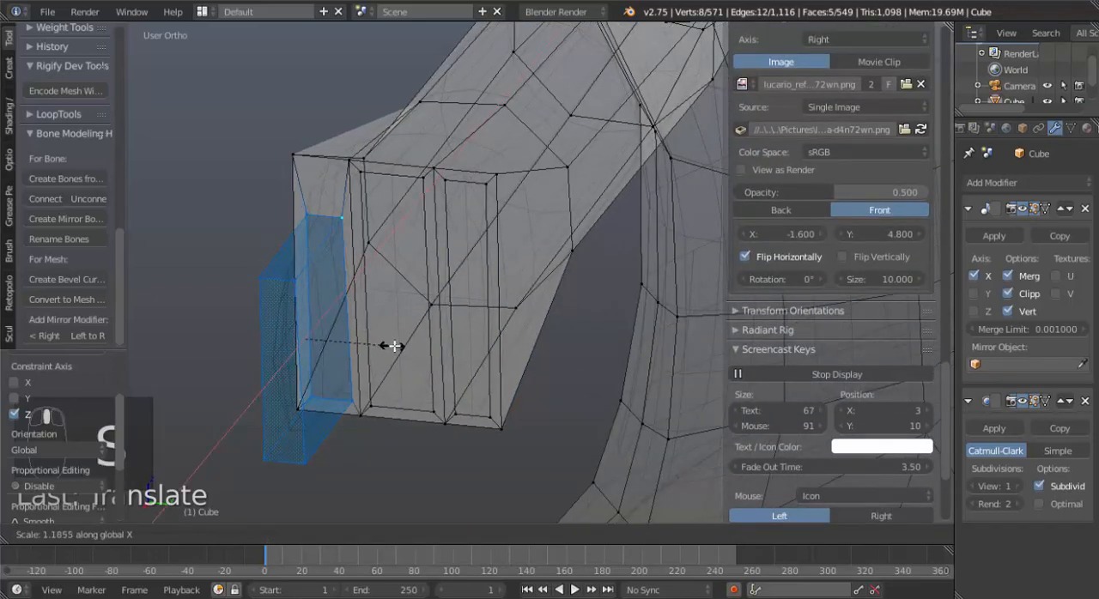
pyautogui.press('y')
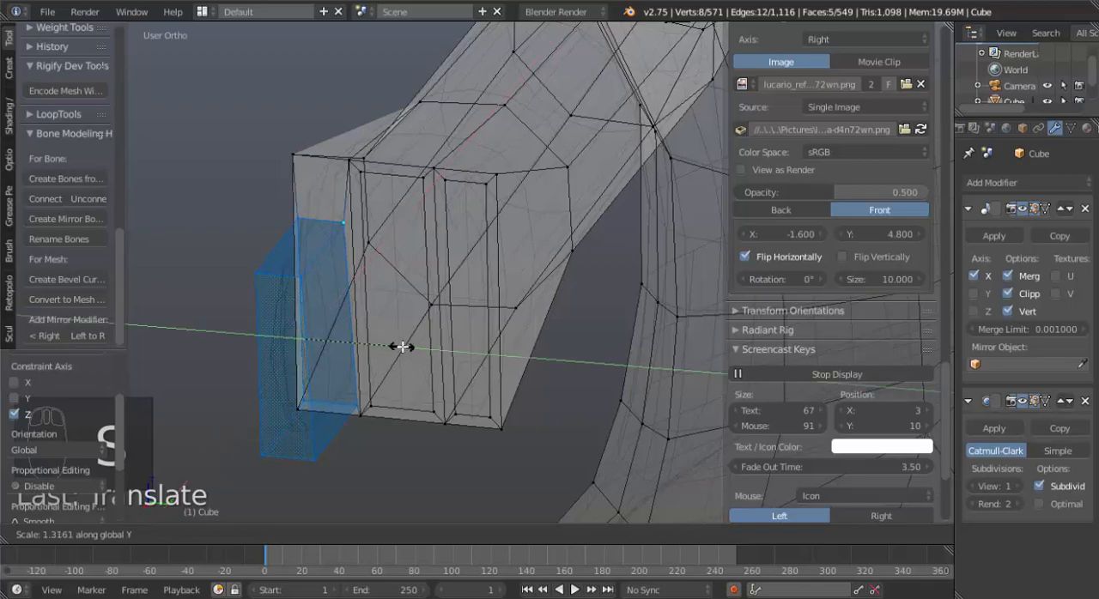
pyautogui.click(402, 346)
# Select the vertices of the hand's end section and finger in top view and rotate them slightly to straighten the hand.
pyautogui.moveTo(404, 343); pyautogui.dragTo(429, 337, button='middle')
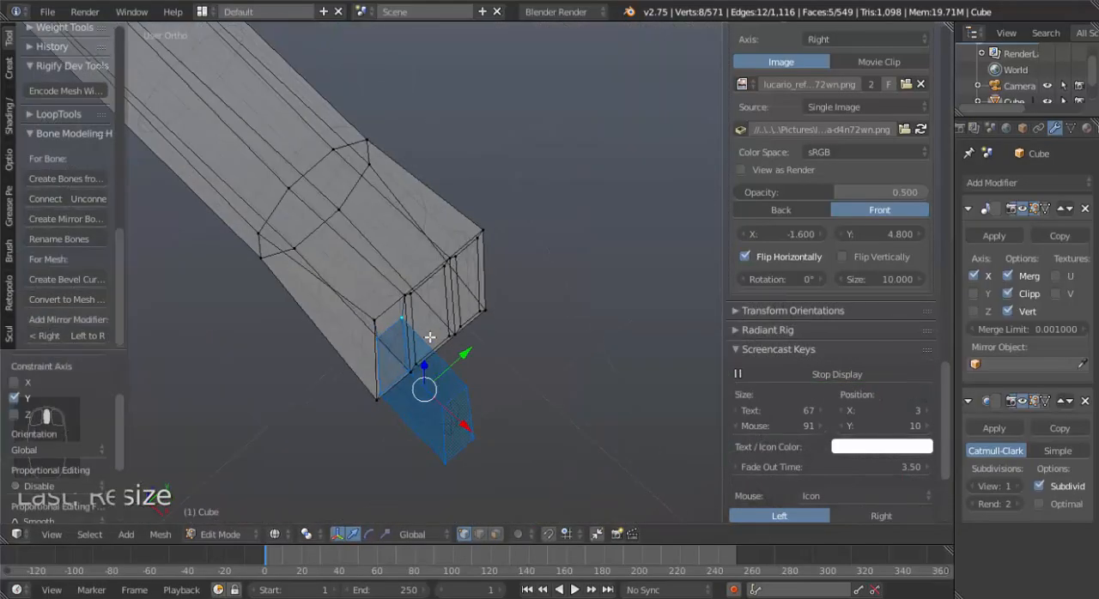
pyautogui.press('KP_7')
pyautogui.scroll(-5, 423, 332)
pyautogui.scroll(3, 436, 328)
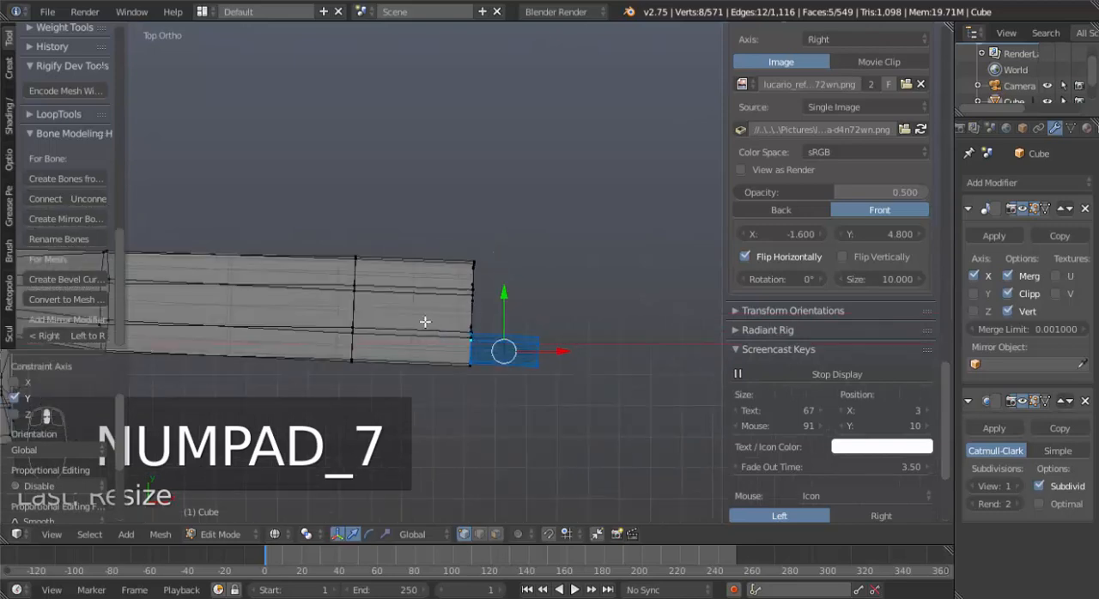
pyautogui.press('b')
pyautogui.moveTo(338, 224); pyautogui.dragTo(490, 387)
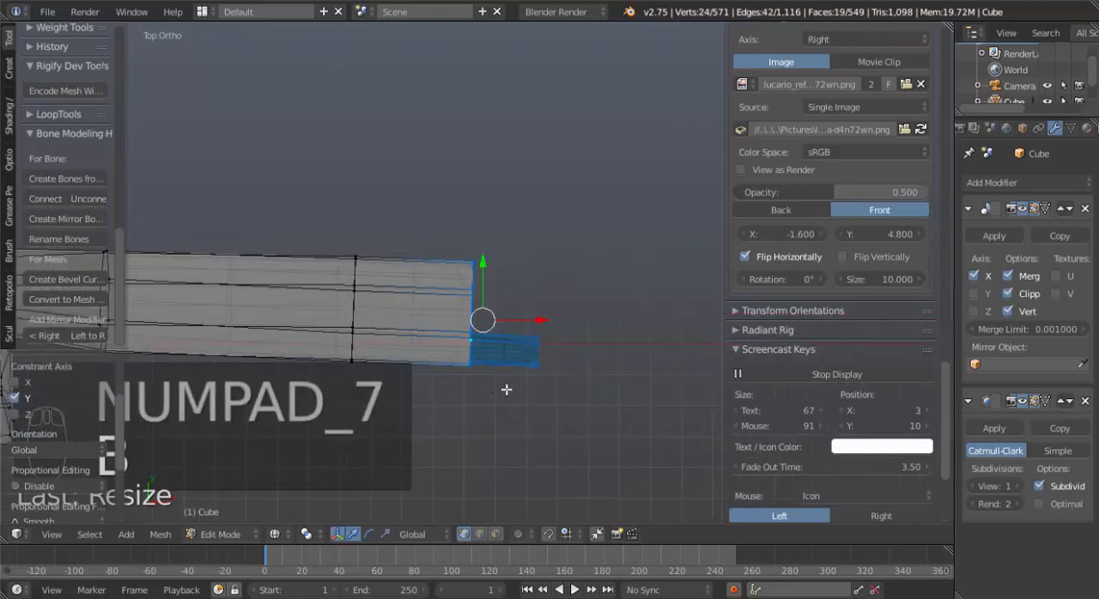
pyautogui.press('b')
pyautogui.moveTo(300, 232); pyautogui.dragTo(567, 439)
pyautogui.press('s')
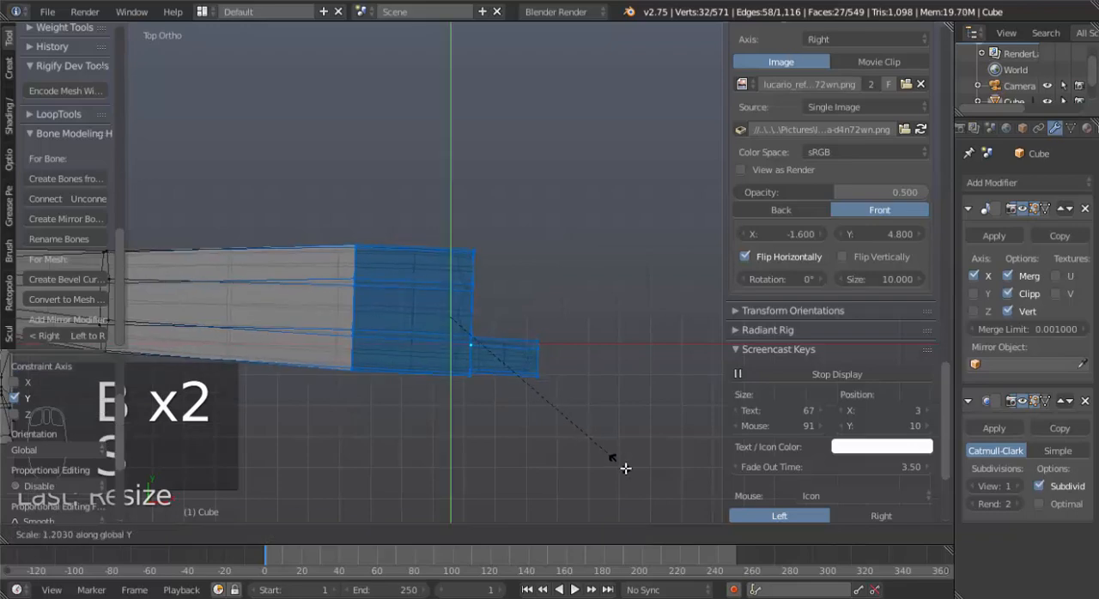
pyautogui.rightClick(645, 484)
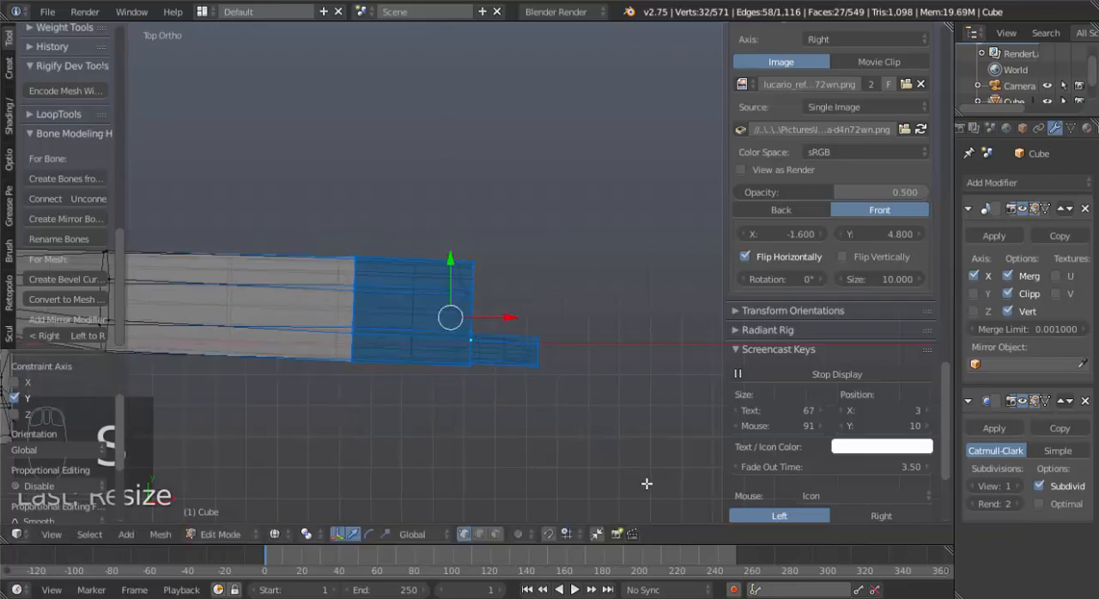
pyautogui.press('r')
pyautogui.click(647, 470)
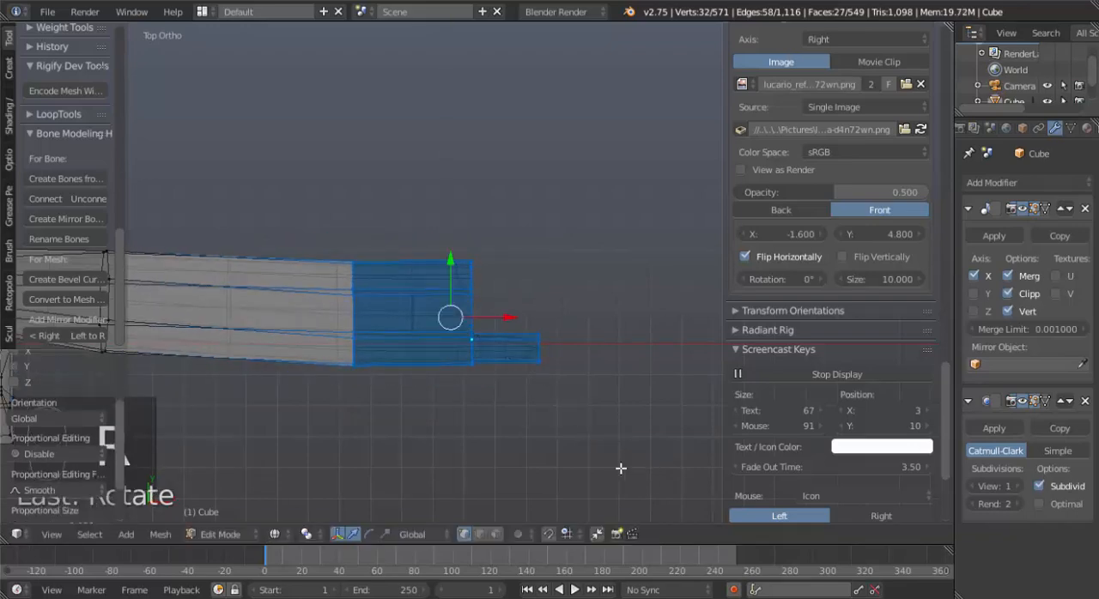
# Widen the selected hand and finger section along Y and rotate it about 2.36° in top view.
pyautogui.press('s')
pyautogui.press('y')
pyautogui.click(638, 493)
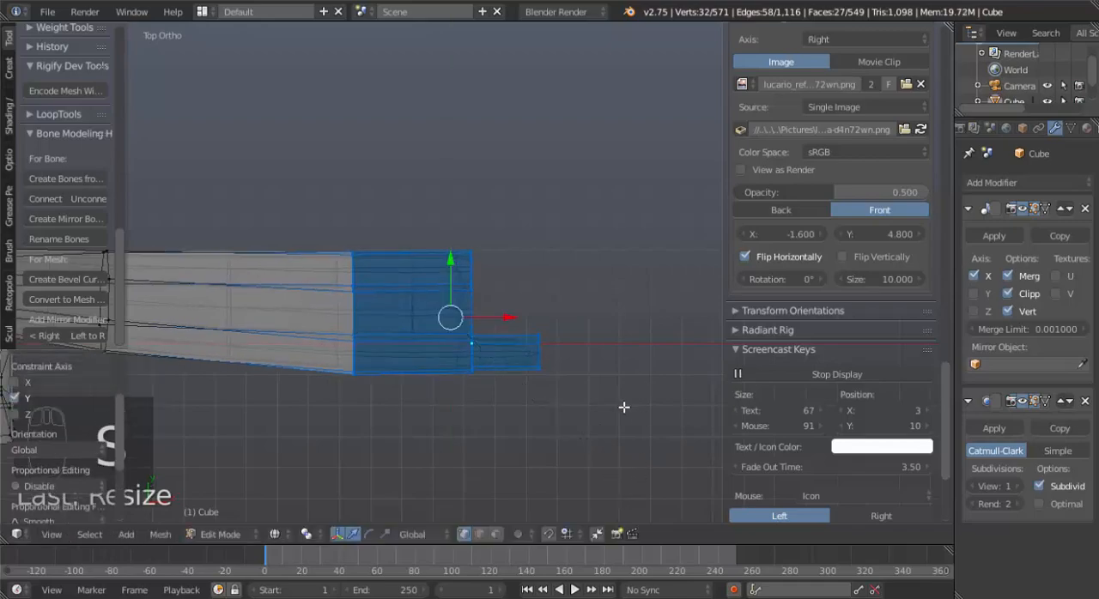
pyautogui.press('r')
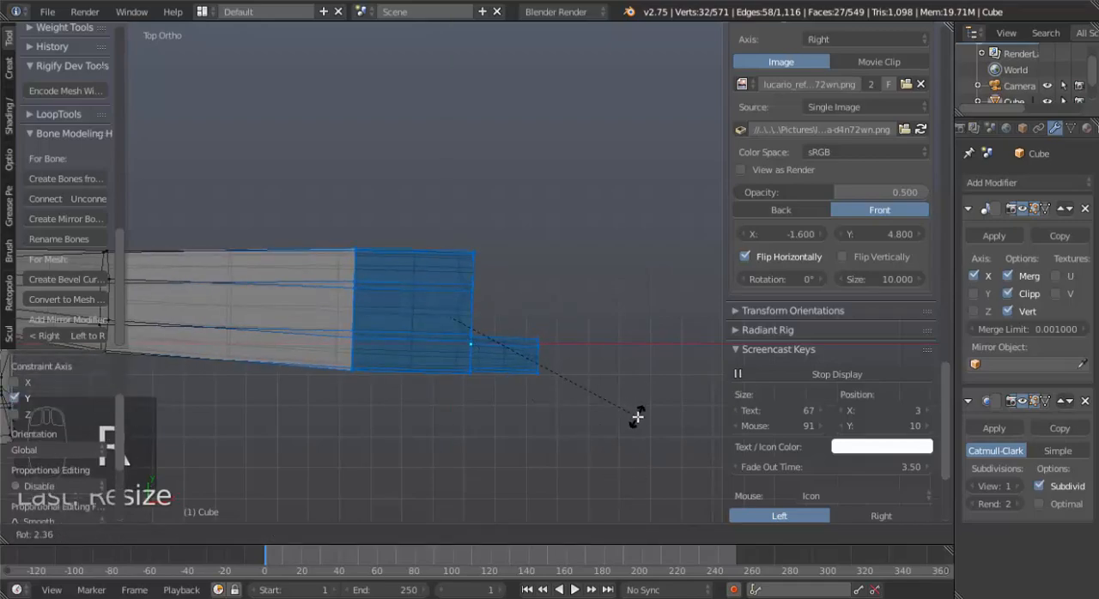
pyautogui.click(637, 418)
# Add a loop cut around the finger and slide it toward the fingertip by a factor of about -0.538.
pyautogui.moveTo(503, 461)
pyautogui.mouseDown(button='middle')
pyautogui.moveTo(461, 461)
pyautogui.moveTo(393, 354)
pyautogui.moveTo(562, 346)
pyautogui.mouseUp(button='middle')
pyautogui.press('z')
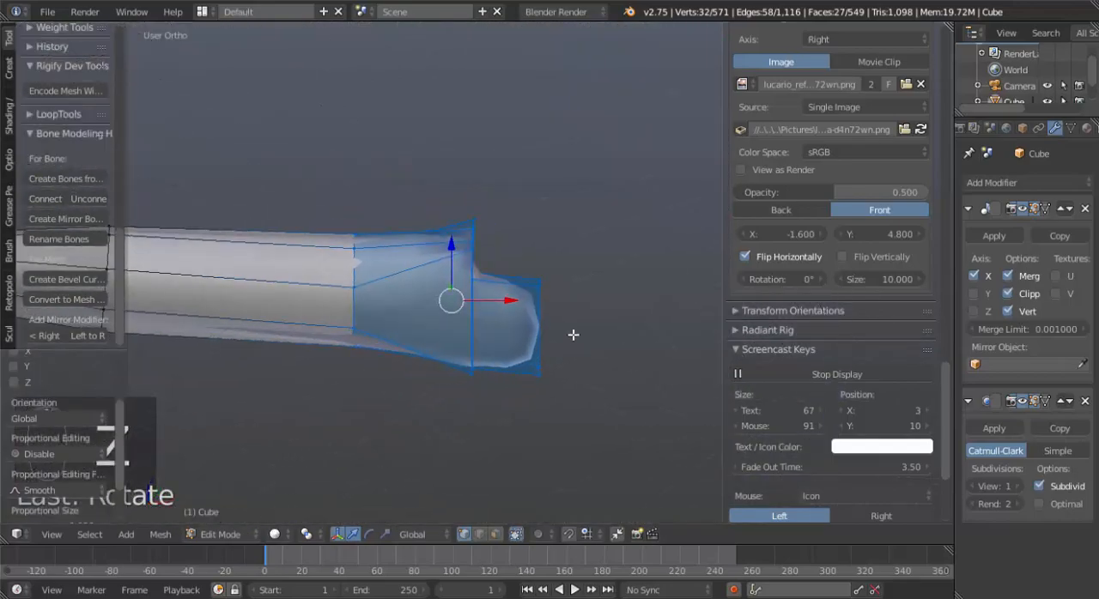
pyautogui.press('KP_1')
pyautogui.scroll(7, 575, 329)
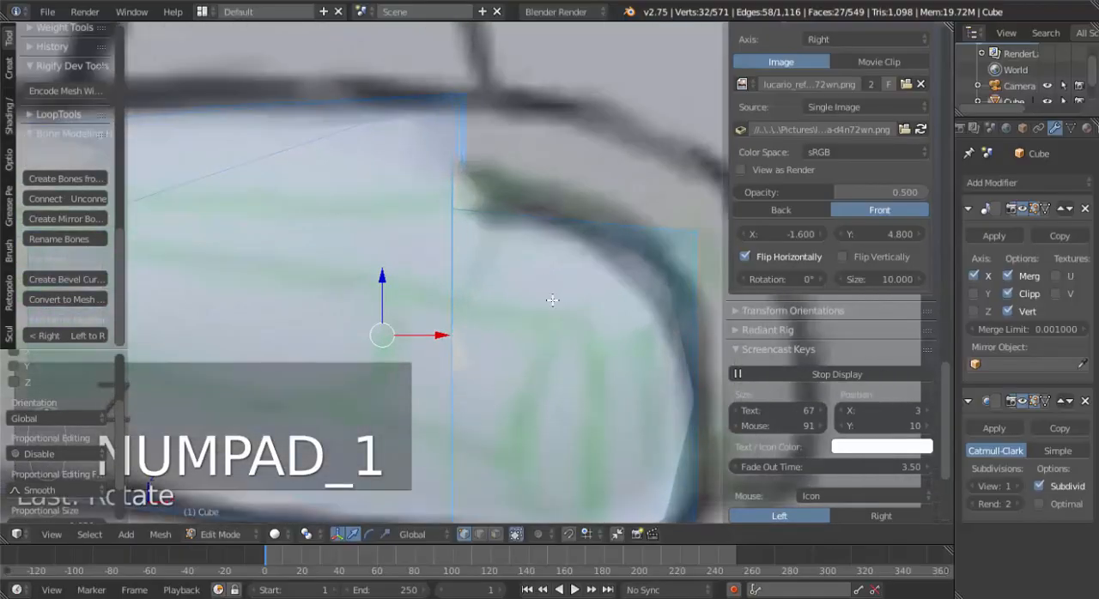
pyautogui.hotkey('ctrl', 'r')
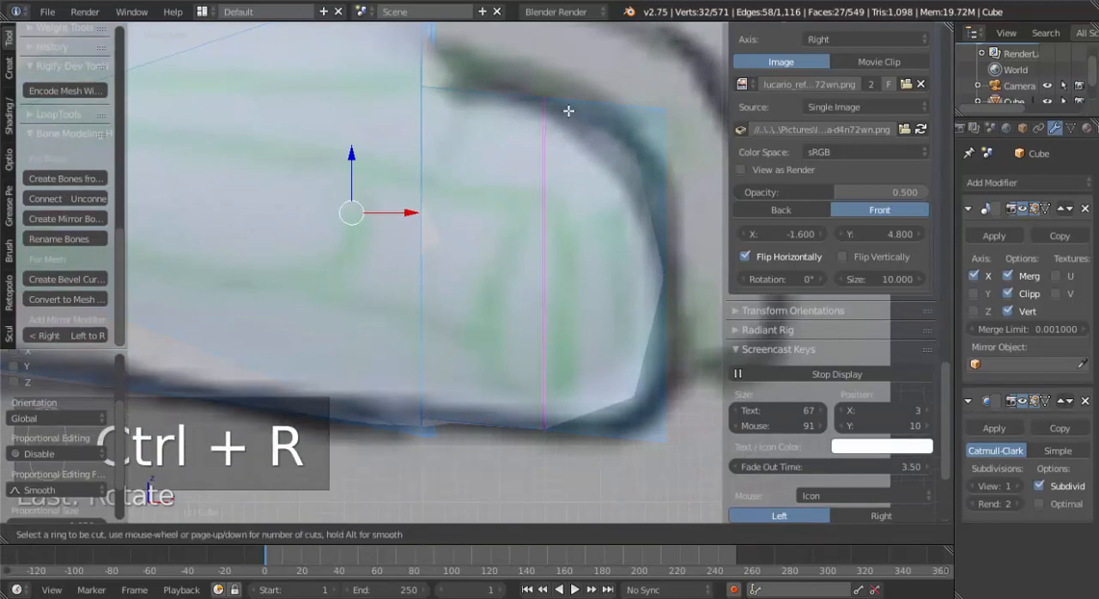
pyautogui.click(567, 110)
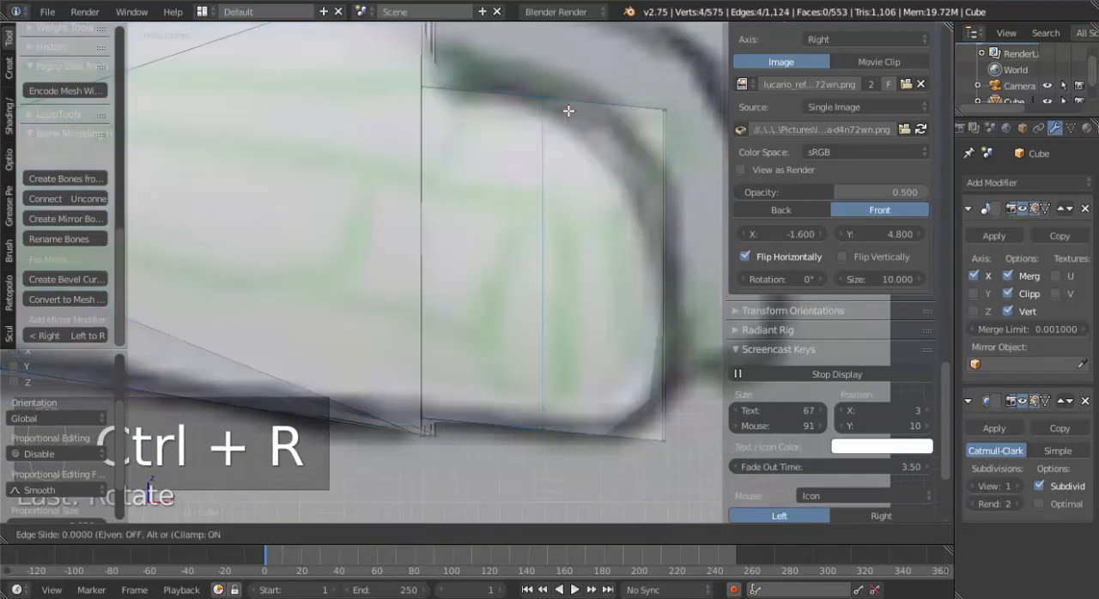
pyautogui.click(632, 127)
# Add three evenly spaced loop cuts between the finger's base and the fingertip loop, without sliding them.
pyautogui.hotkey('ctrl', 'r')
pyautogui.scroll(2, 540, 108)
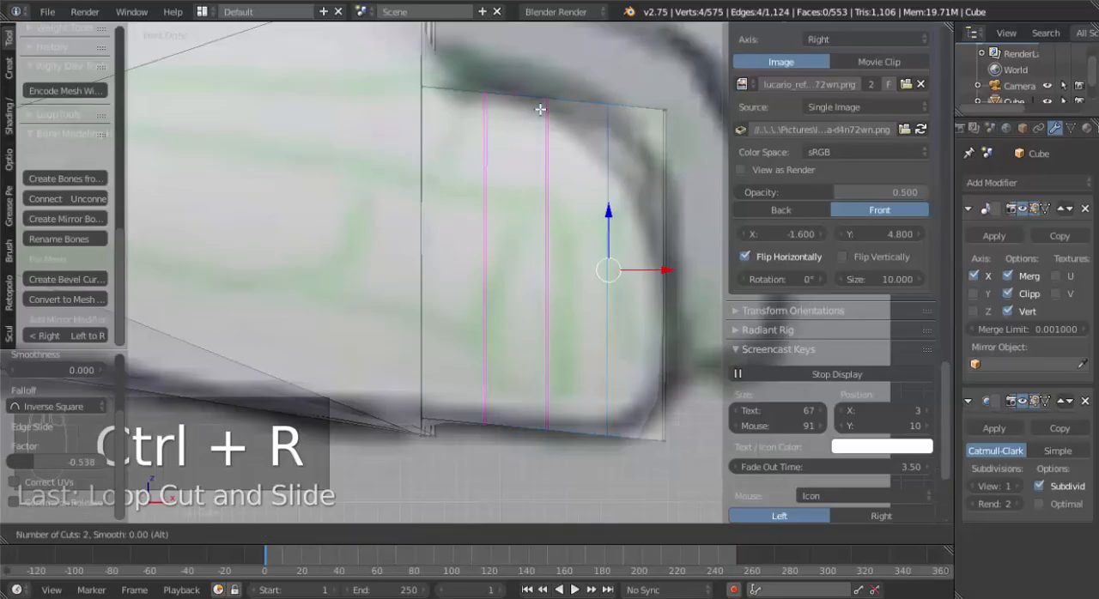
pyautogui.click(540, 109)
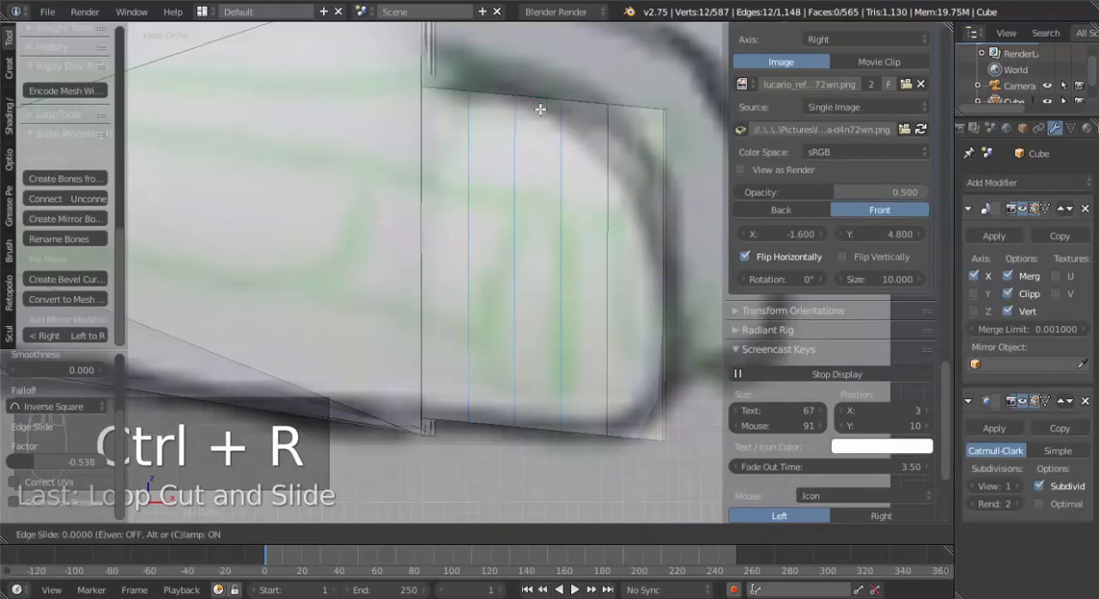
pyautogui.click(540, 109)
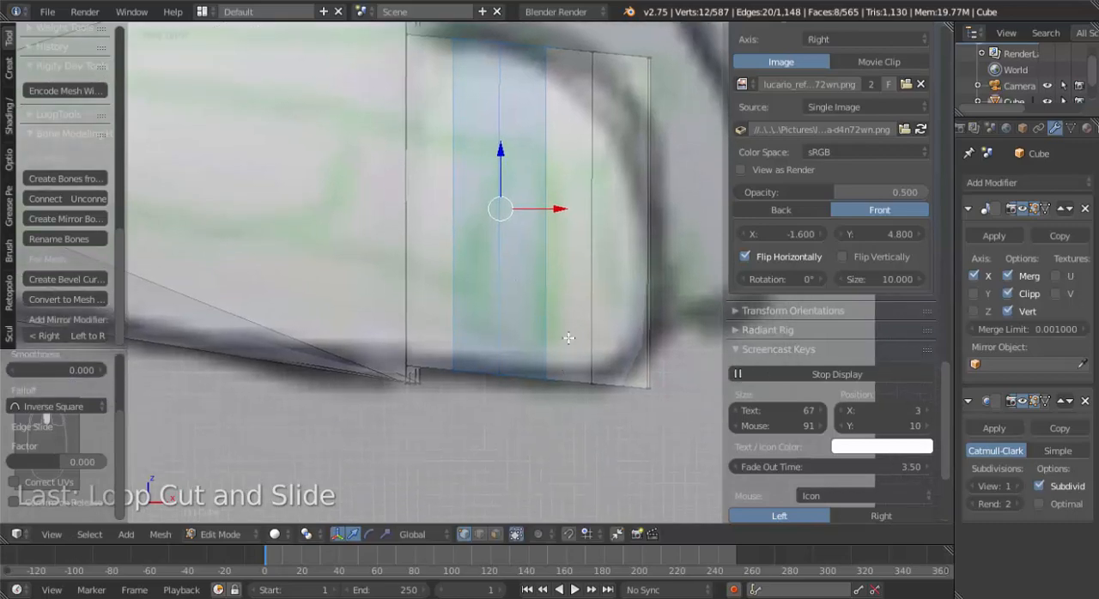
# Select the bottom edge of the third new finger loop and move it up and toward the fingertip in front view.
pyautogui.moveTo(567, 336); pyautogui.dragTo(551, 227, button='middle')
pyautogui.rightClick(558, 240)
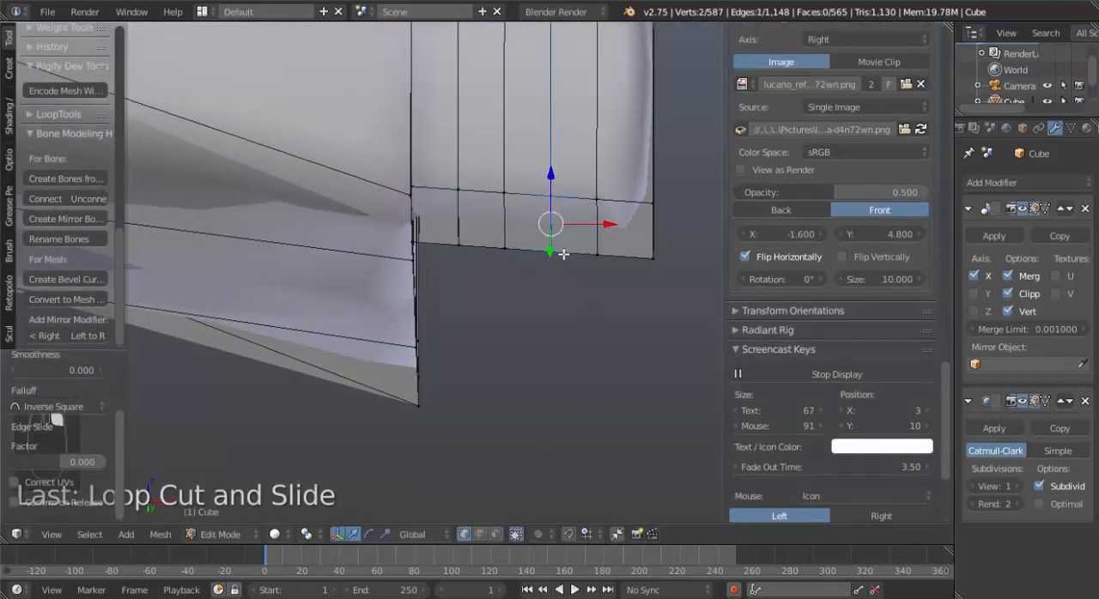
pyautogui.press('KP_1')
pyautogui.press('g')
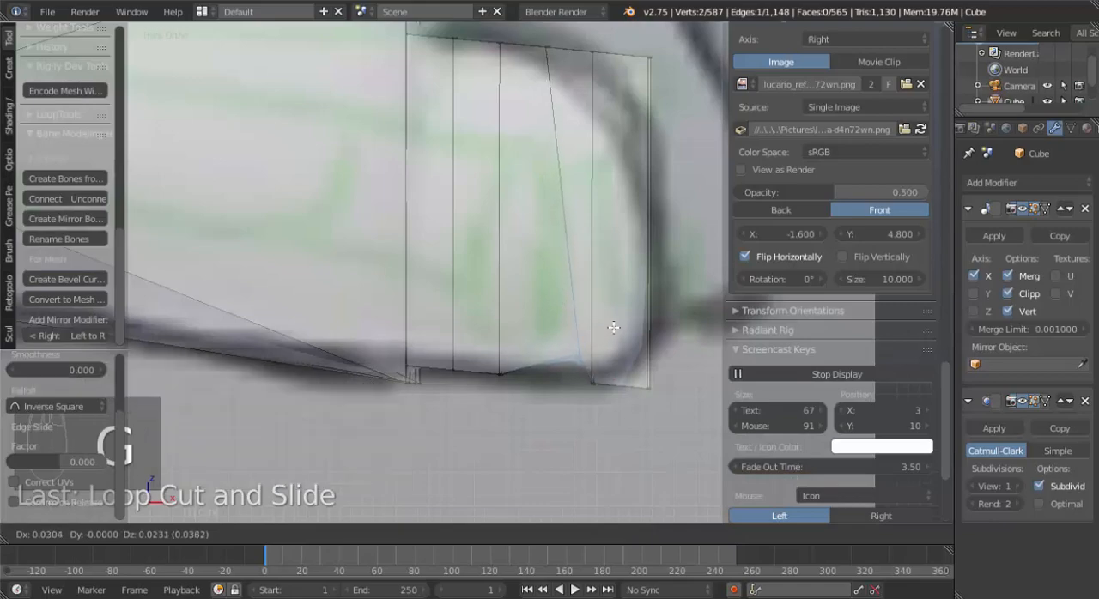
pyautogui.click(599, 327)
# Select the upper edge of the fingertip and edge-slide it down to the rounded reference outline in front view.
pyautogui.keyDown('shift'); pyautogui.moveTo(528, 151); pyautogui.dragTo(532, 231, button='middle'); pyautogui.keyUp('shift')
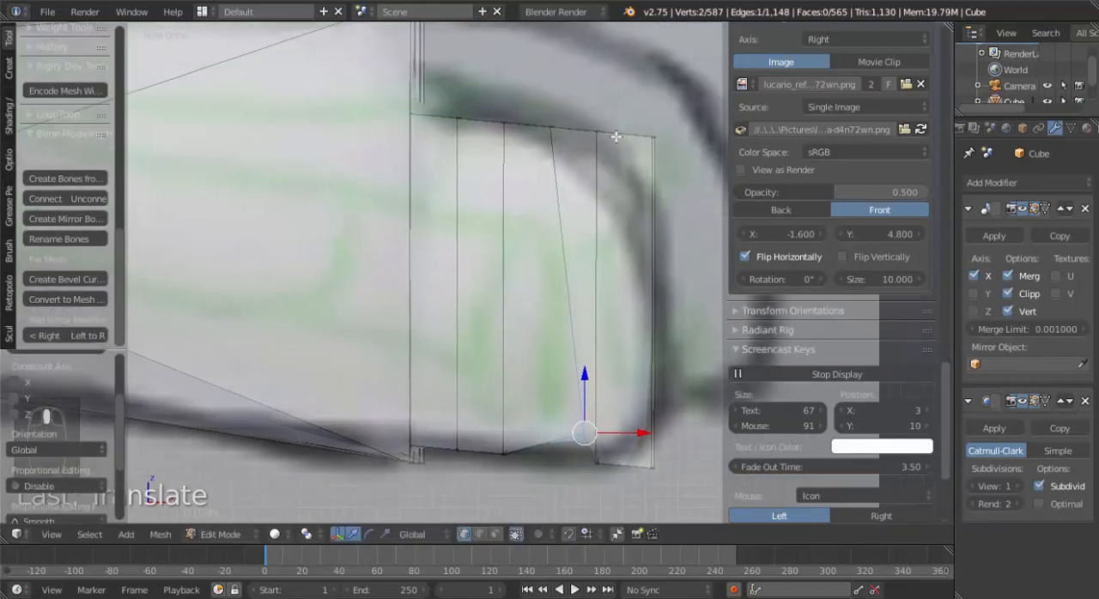
pyautogui.press('KP_3')
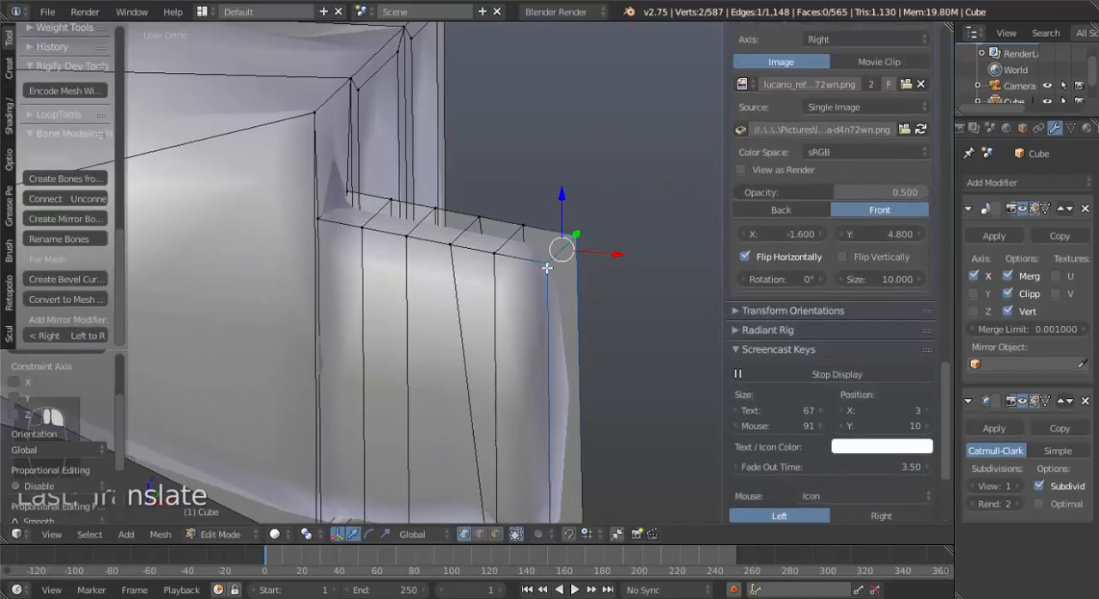
pyautogui.press('KP_1')
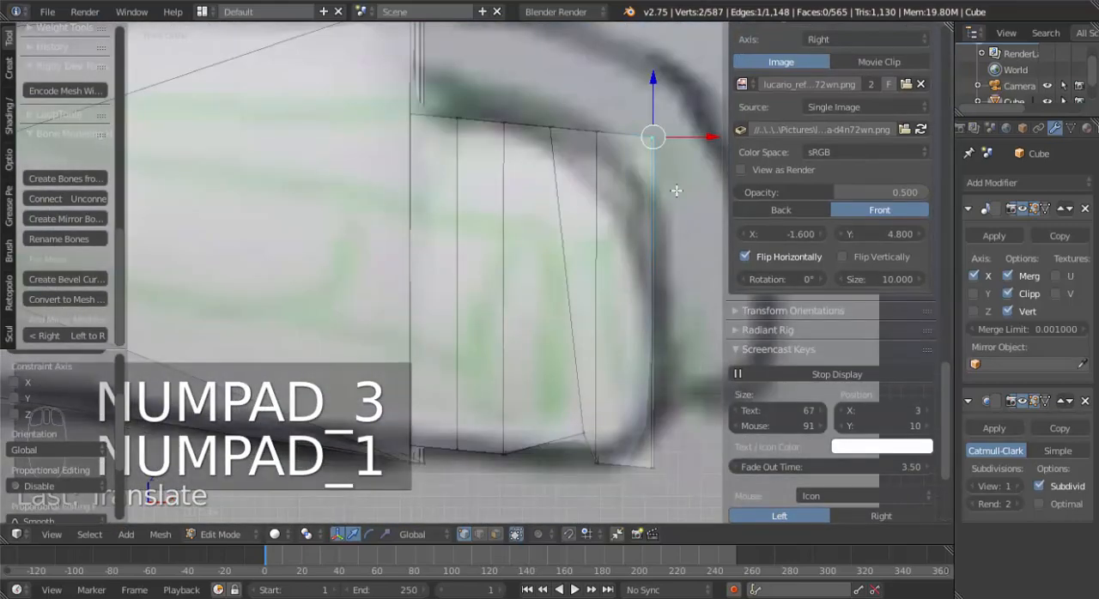
pyautogui.press('g')
pyautogui.press('g')
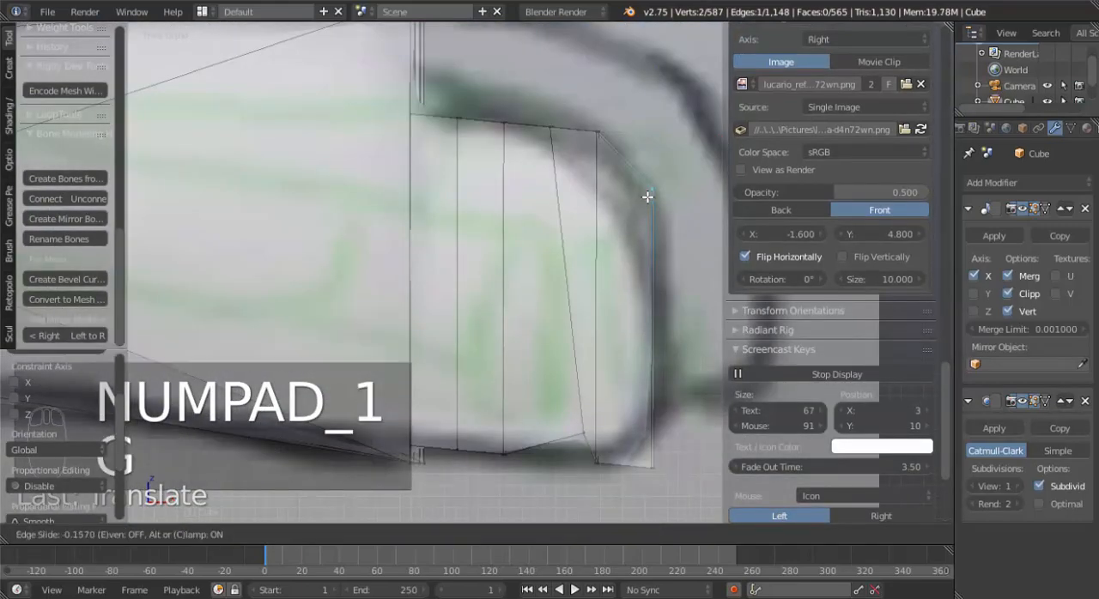
pyautogui.click(655, 207)
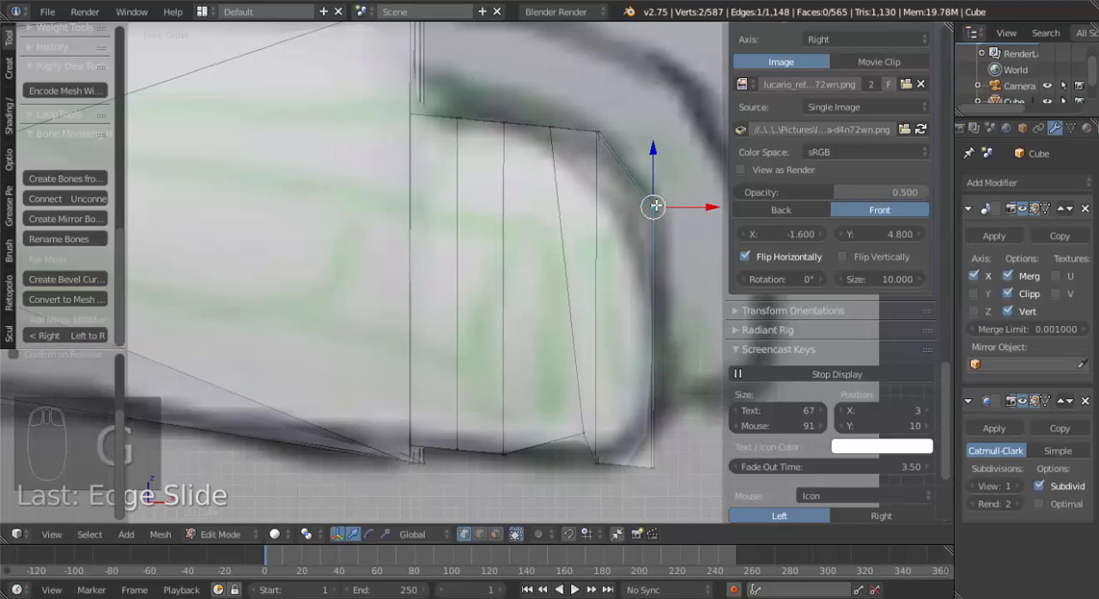
# In wireframe, select the top vertices of the loop beside the fingertip and lower them slightly to the reference curve.
pyautogui.press('a')
pyautogui.press('z')
pyautogui.press('b')
pyautogui.moveTo(586, 107); pyautogui.dragTo(625, 161)
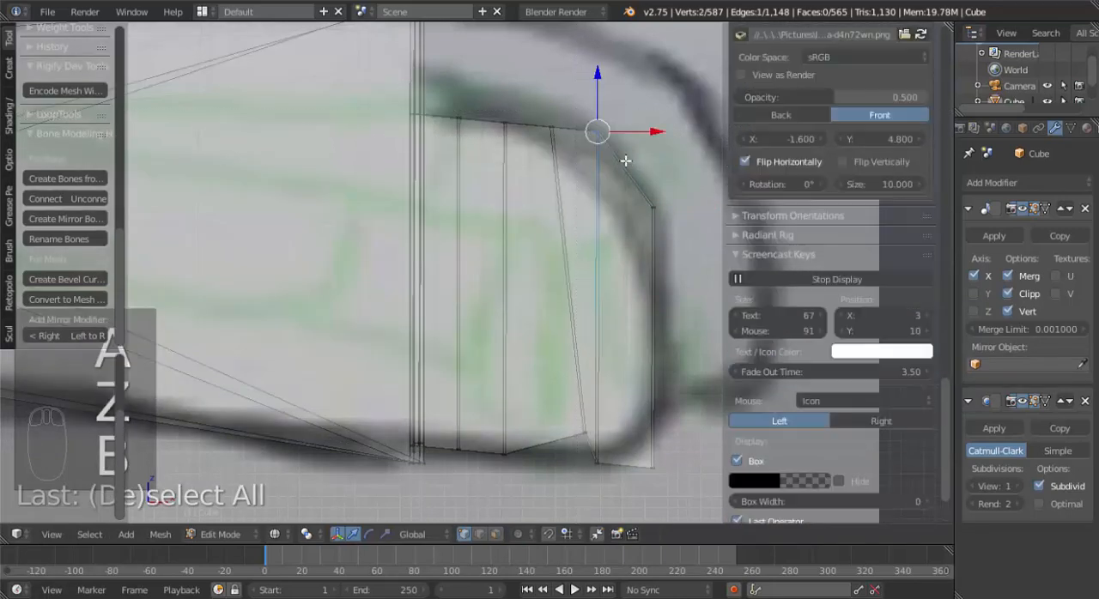
pyautogui.press('g')
pyautogui.click(620, 147)
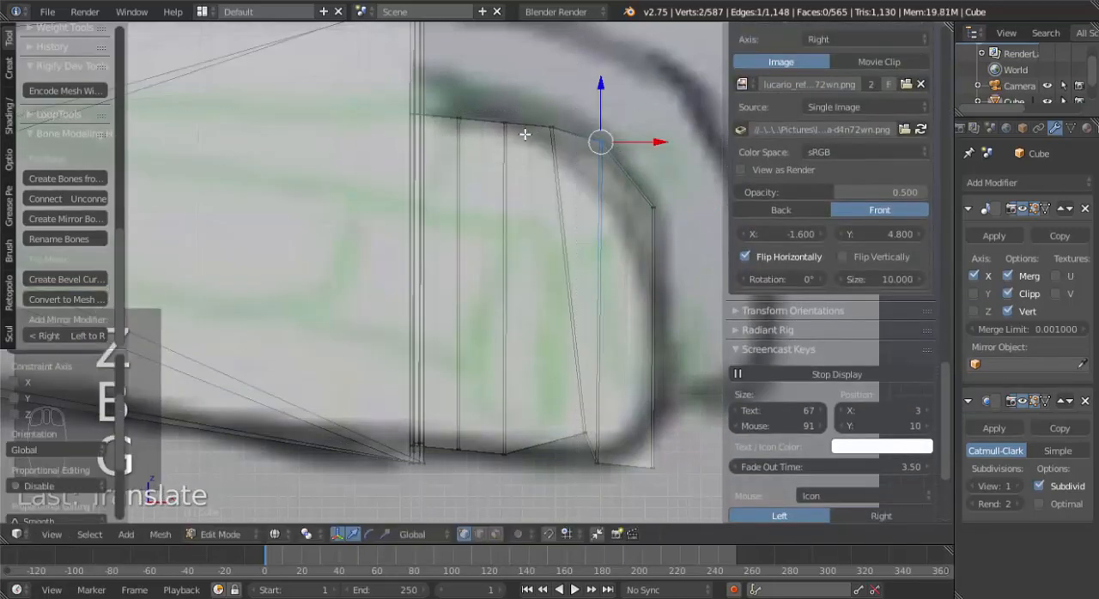
# Select the top vertices of the finger's remaining loops, rotate them slightly and raise them toward the reference outline.
pyautogui.press('a')
pyautogui.press('b')
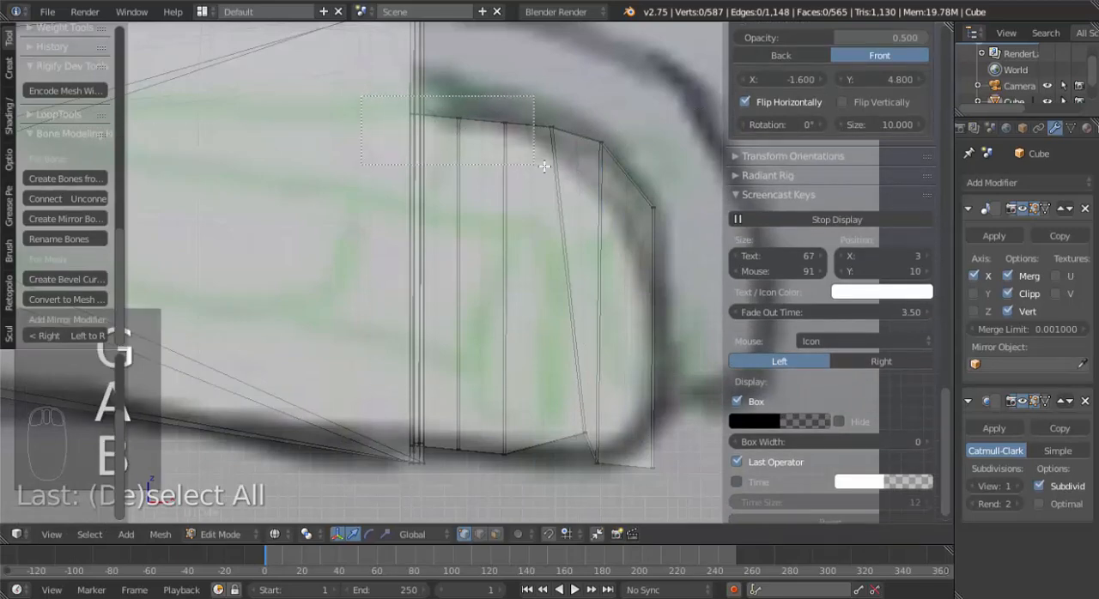
pyautogui.moveTo(544, 165); pyautogui.dragTo(546, 167)
pyautogui.press('r')
pyautogui.click(585, 204)
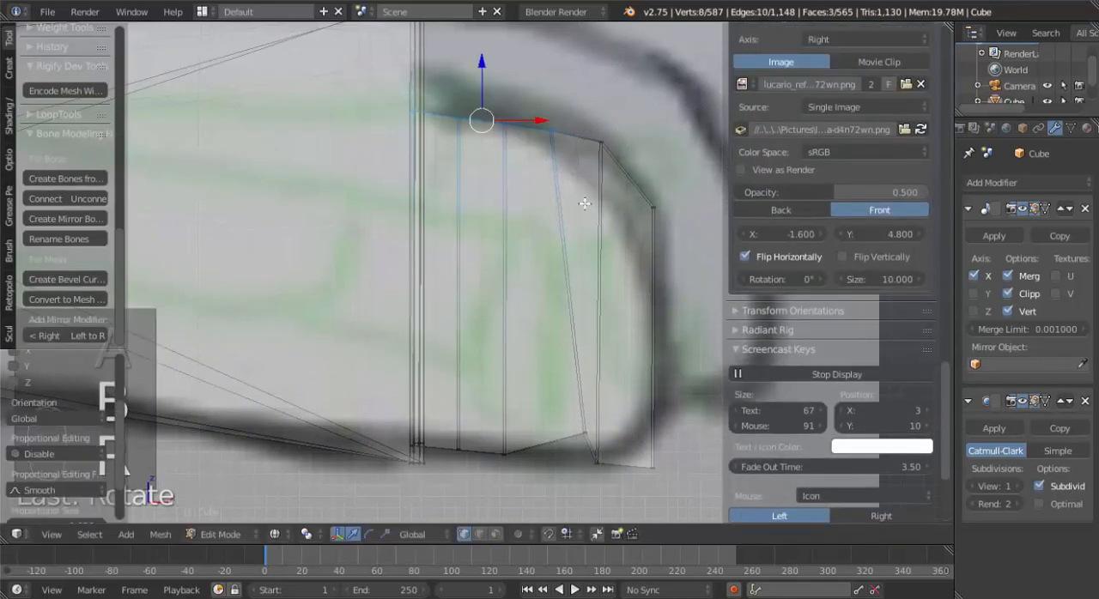
pyautogui.press('g')
pyautogui.click(577, 184)
# Narrow the selection toward the finger's base and raise those top vertices step by step to round the finger's upper edge.
pyautogui.press('b')
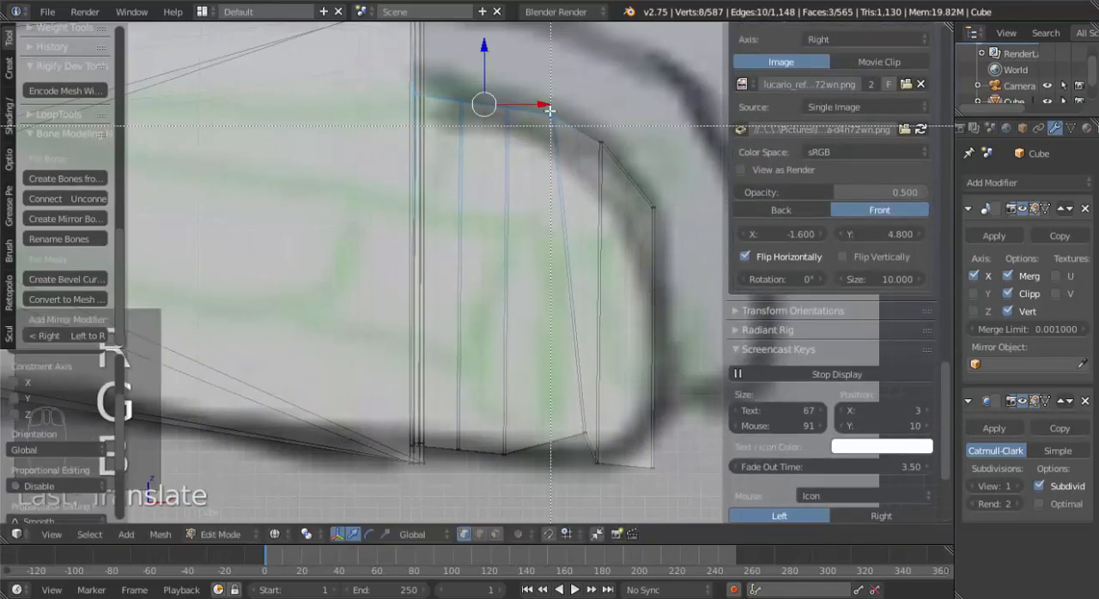
pyautogui.moveTo(604, 173); pyautogui.dragTo(579, 183, button='middle')
pyautogui.press('g')
pyautogui.click(570, 220)
pyautogui.press('b')
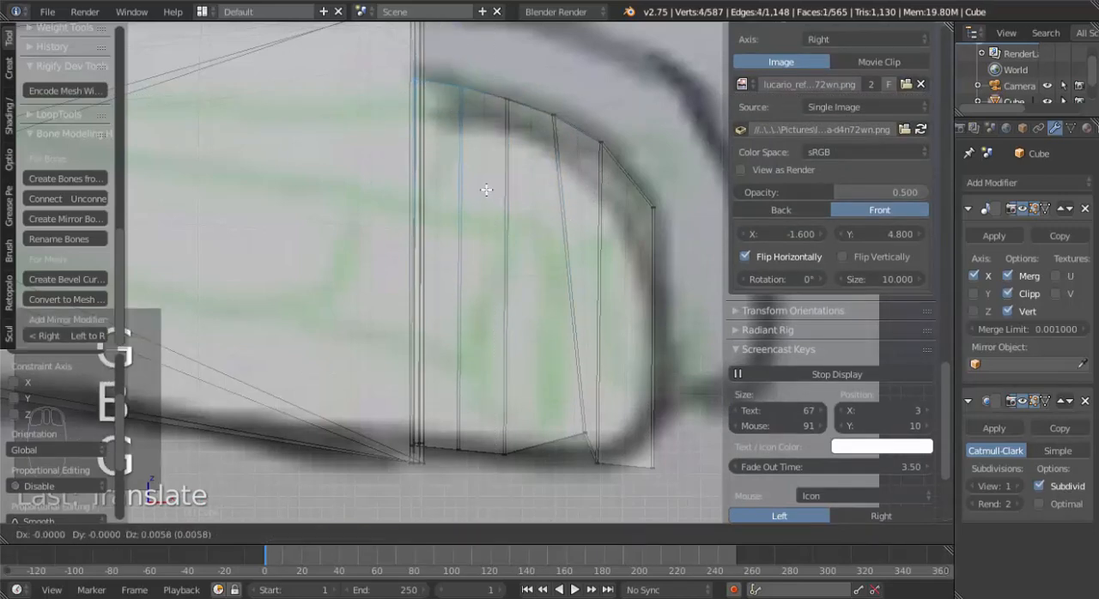
pyautogui.press('b')
pyautogui.moveTo(494, 125); pyautogui.dragTo(512, 140, button='middle')
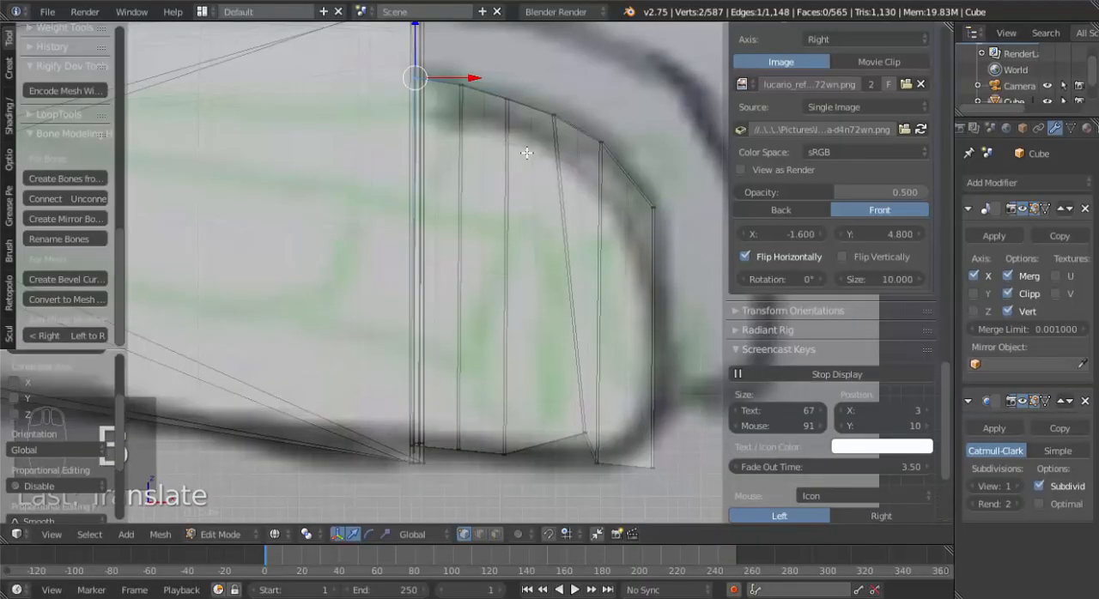
pyautogui.press('g')
pyautogui.click(529, 156)
pyautogui.press('a')
pyautogui.scroll(-5, 534, 167)
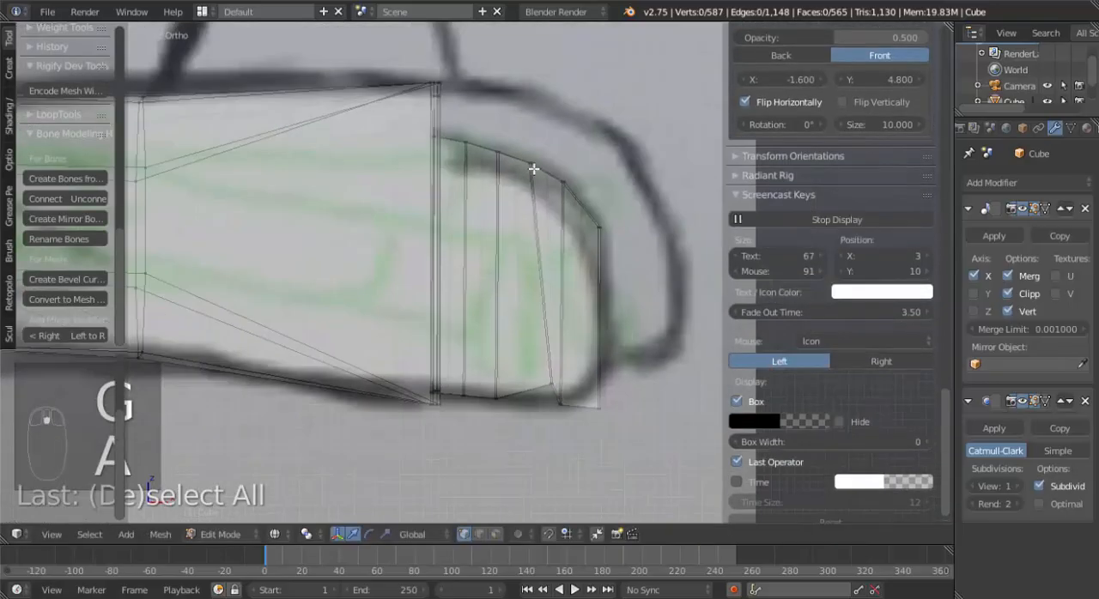
# Examine the smoothed hand and finger shape in object mode and in different shading modes.
pyautogui.moveTo(520, 184)
pyautogui.mouseDown(button='middle')
pyautogui.moveTo(368, 266)
pyautogui.moveTo(333, 244)
pyautogui.moveTo(393, 312)
pyautogui.moveTo(476, 254)
pyautogui.moveTo(408, 305)
pyautogui.moveTo(606, 321)
pyautogui.moveTo(444, 352)
pyautogui.moveTo(558, 263)
pyautogui.moveTo(447, 256)
pyautogui.moveTo(398, 307)
pyautogui.moveTo(297, 343)
pyautogui.moveTo(532, 301)
pyautogui.moveTo(439, 299)
pyautogui.moveTo(393, 319)
pyautogui.moveTo(397, 338)
pyautogui.moveTo(466, 309)
pyautogui.moveTo(442, 329)
pyautogui.moveTo(374, 269)
pyautogui.mouseUp(button='middle')
pyautogui.press('Tab')
pyautogui.scroll(-3, 392, 311)
pyautogui.press('z')
pyautogui.press('z')
pyautogui.press('z')
pyautogui.scroll(6, 437, 310)
pyautogui.press('Tab')
# Select the edge loop at the finger's base and edge-slide it by about 0.566 toward the fingertip.
pyautogui.keyDown('alt'); pyautogui.rightClick(348, 240); pyautogui.keyUp('alt')
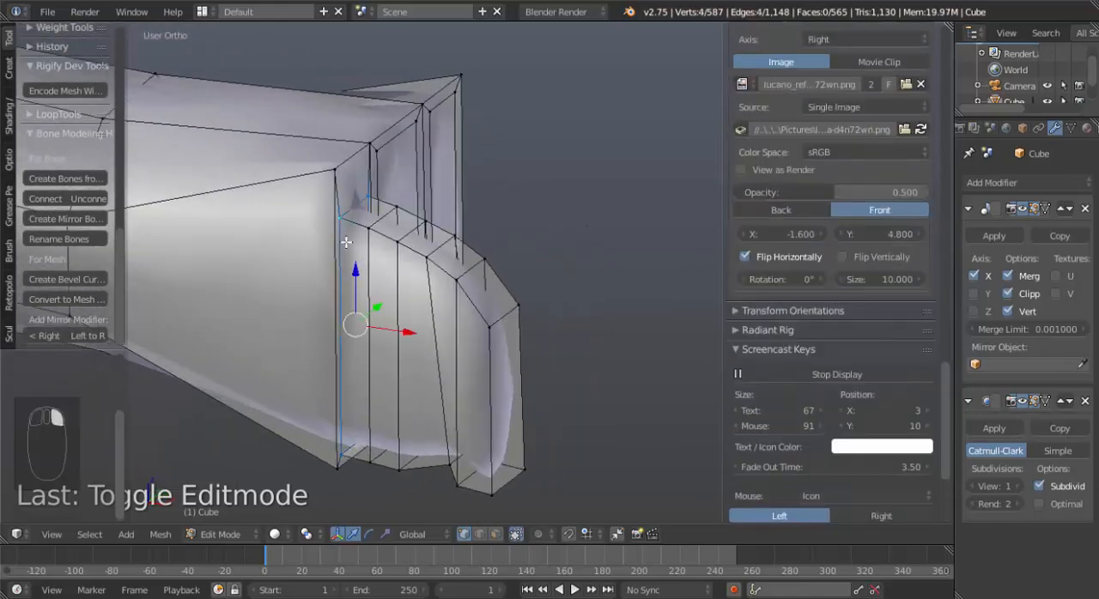
pyautogui.moveTo(396, 312); pyautogui.dragTo(449, 318, button='middle')
pyautogui.press('g')
pyautogui.press('g')
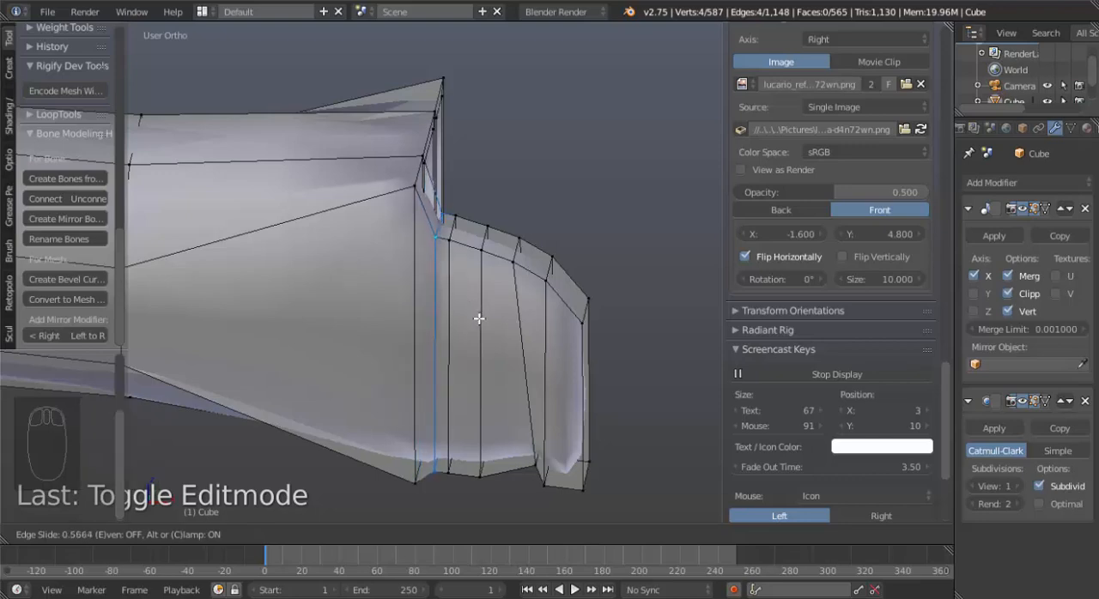
pyautogui.click(478, 318)
# Select the side edge of the hand beside the finger's base and edge-slide it back toward the arm.
pyautogui.press('Tab')
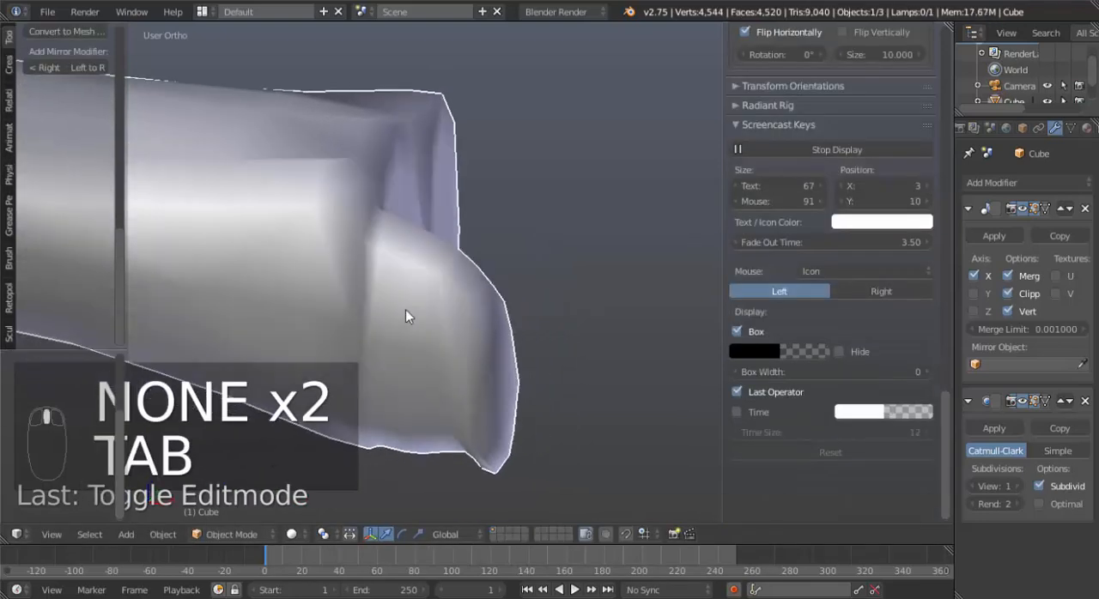
pyautogui.press('Tab')
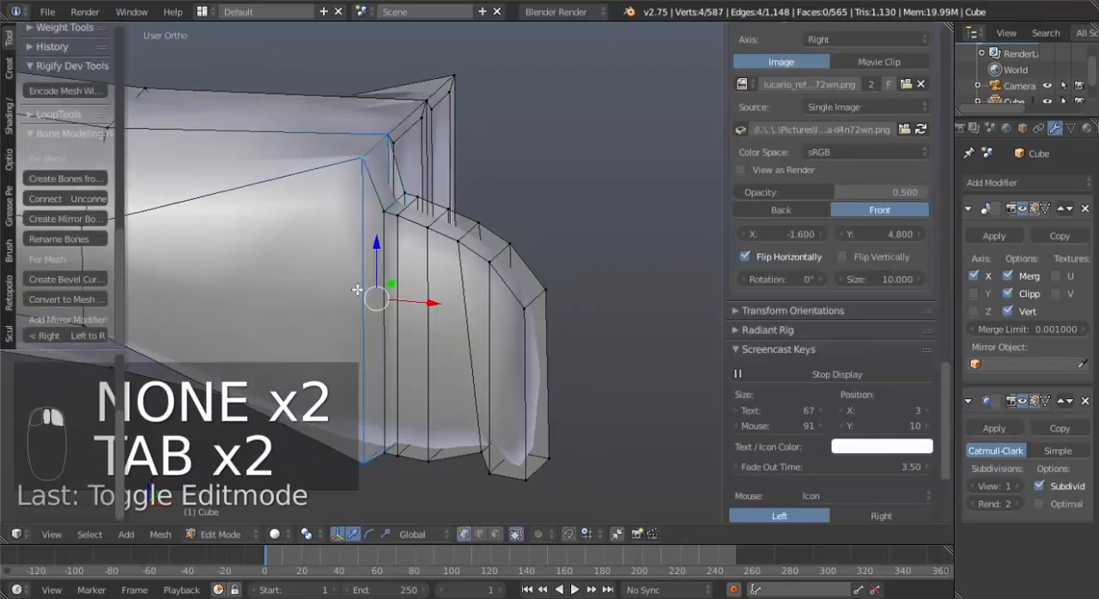
pyautogui.moveTo(368, 320)
pyautogui.mouseDown(button='middle')
pyautogui.moveTo(209, 309)
pyautogui.moveTo(368, 315)
pyautogui.mouseUp(button='middle')
pyautogui.scroll(-1, 365, 300)
pyautogui.rightClick(377, 174)
pyautogui.keyDown('shift'); pyautogui.rightClick(386, 434); pyautogui.keyUp('shift')
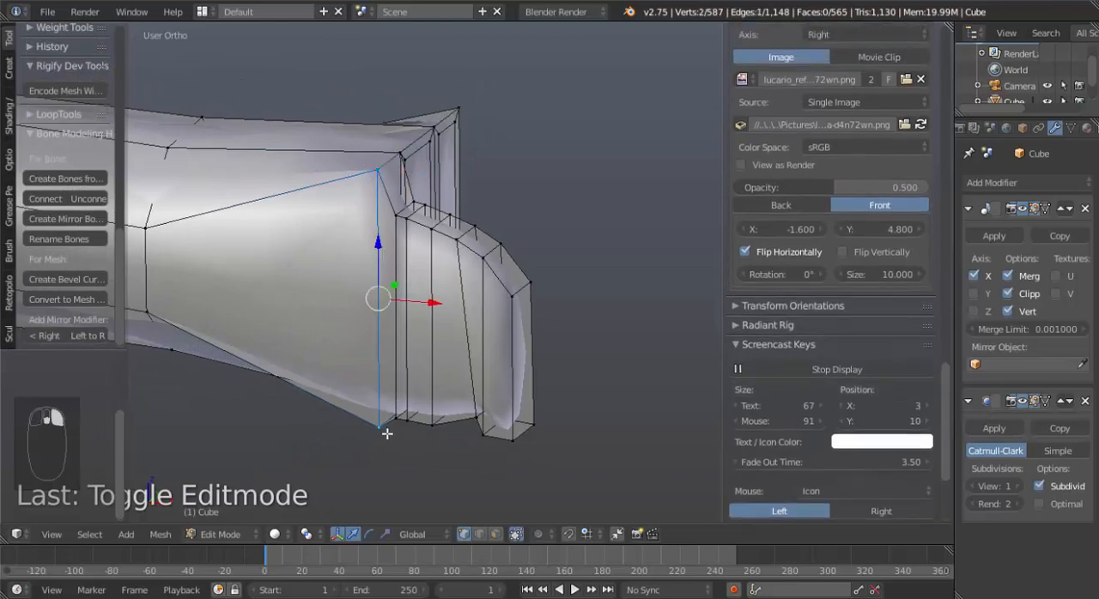
pyautogui.press('g')
pyautogui.press('g')
pyautogui.click(380, 427)
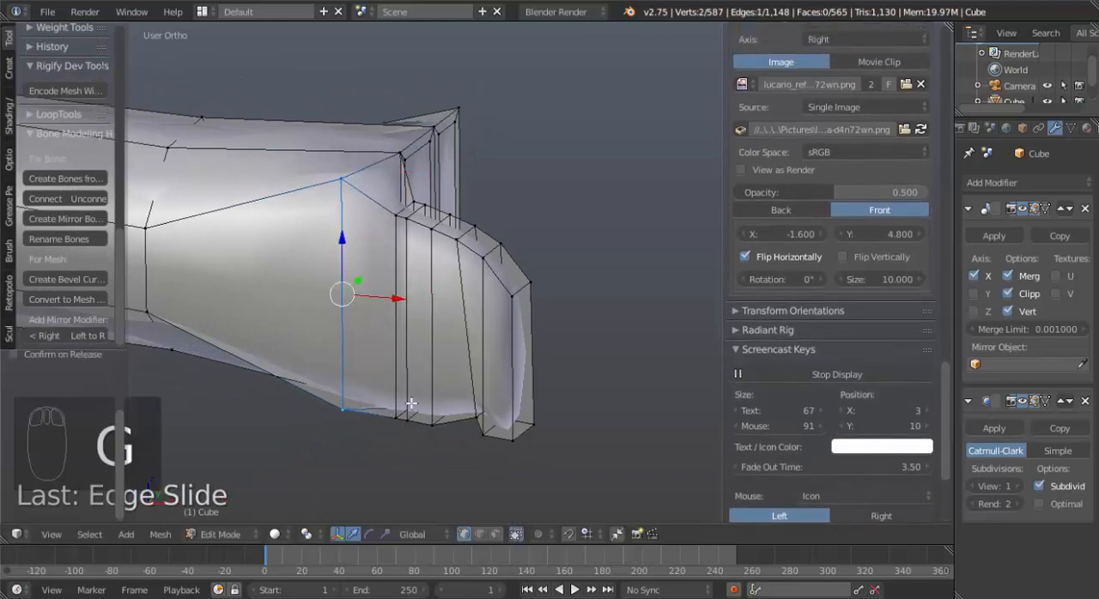
# Check the smoothed shape in object mode, and delete the two inset faces at the hand's end beside the finger.
pyautogui.press('Tab')
pyautogui.scroll(2, 412, 403)
pyautogui.moveTo(412, 402); pyautogui.dragTo(400, 323, button='middle')
pyautogui.press('Tab')
pyautogui.hotkey('ctrl', 'Tab')
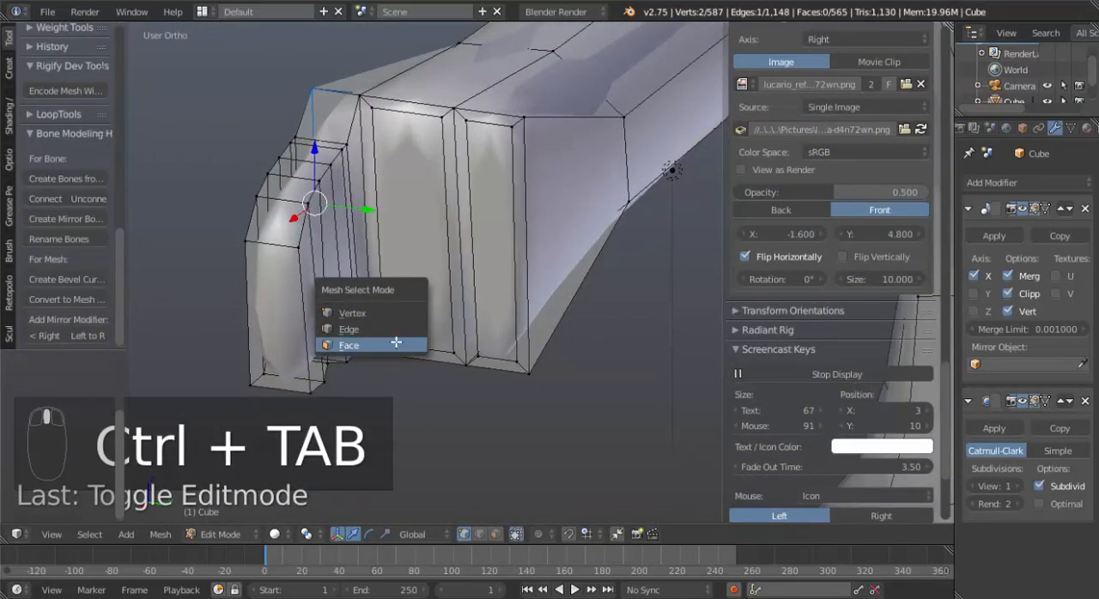
pyautogui.click(396, 342)
pyautogui.rightClick(412, 225)
pyautogui.keyDown('shift'); pyautogui.rightClick(497, 233); pyautogui.keyUp('shift')
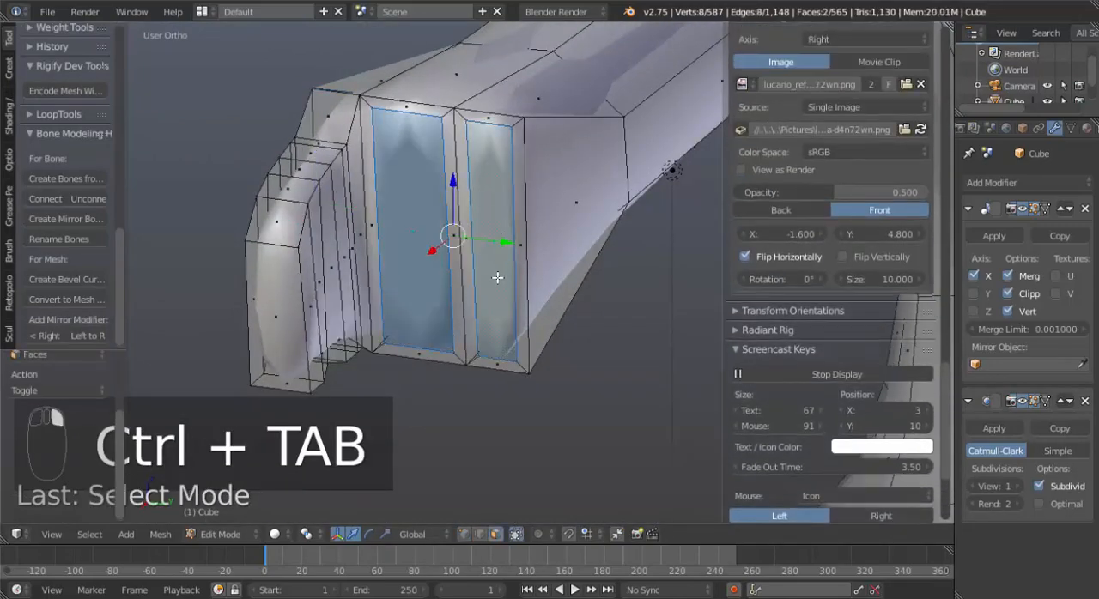
pyautogui.press('x')
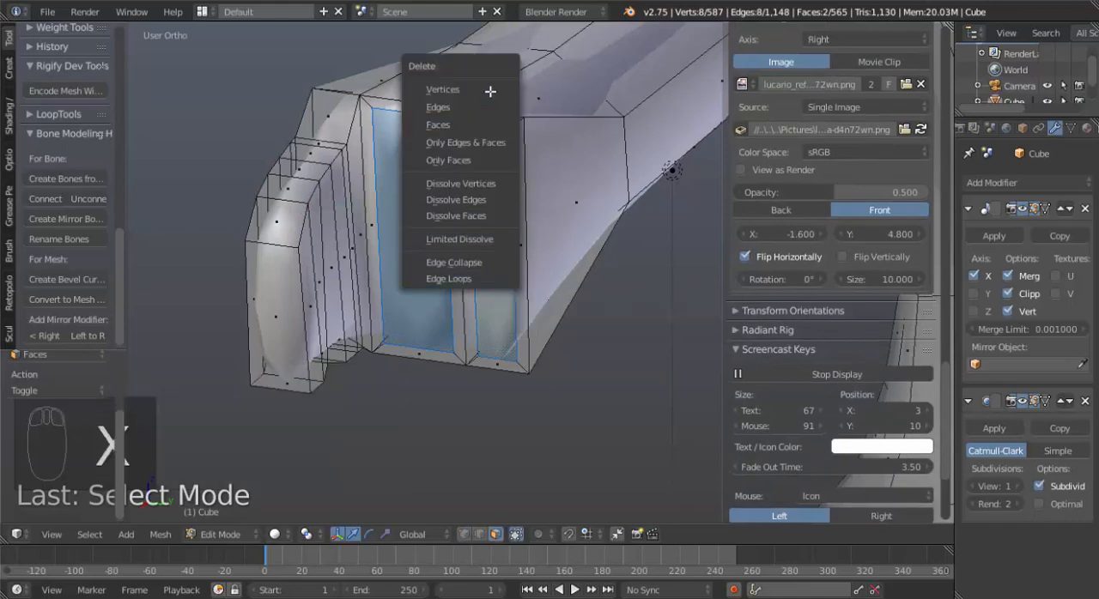
pyautogui.click(490, 124)
# Select the face loop joining the finger to the hand and hide it.
pyautogui.moveTo(403, 235); pyautogui.dragTo(300, 268, button='middle')
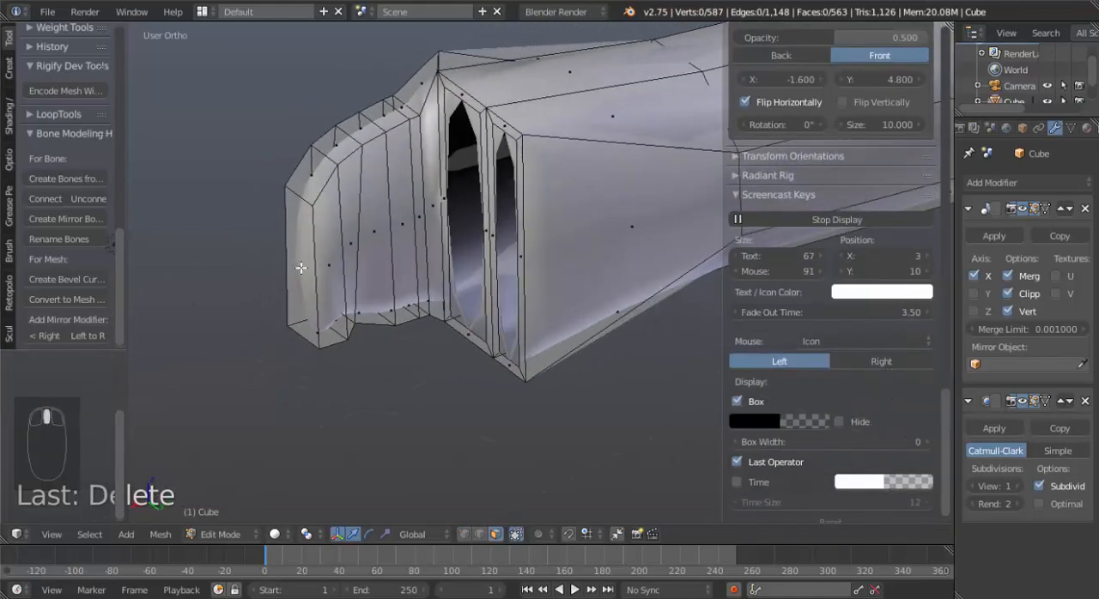
pyautogui.rightClick(427, 99)
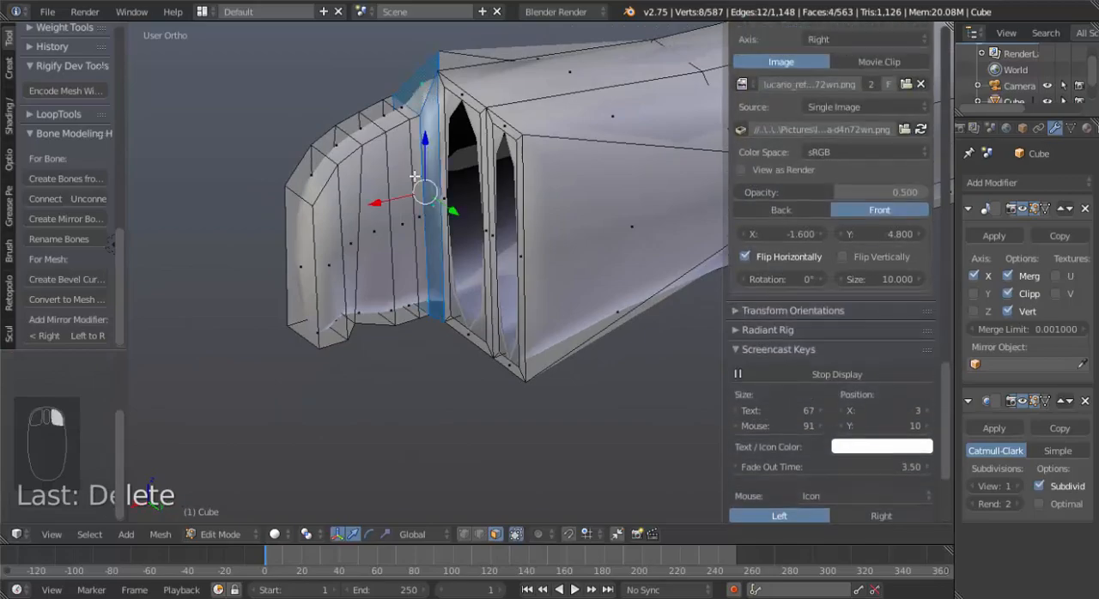
pyautogui.moveTo(428, 100); pyautogui.dragTo(397, 252, button='middle')
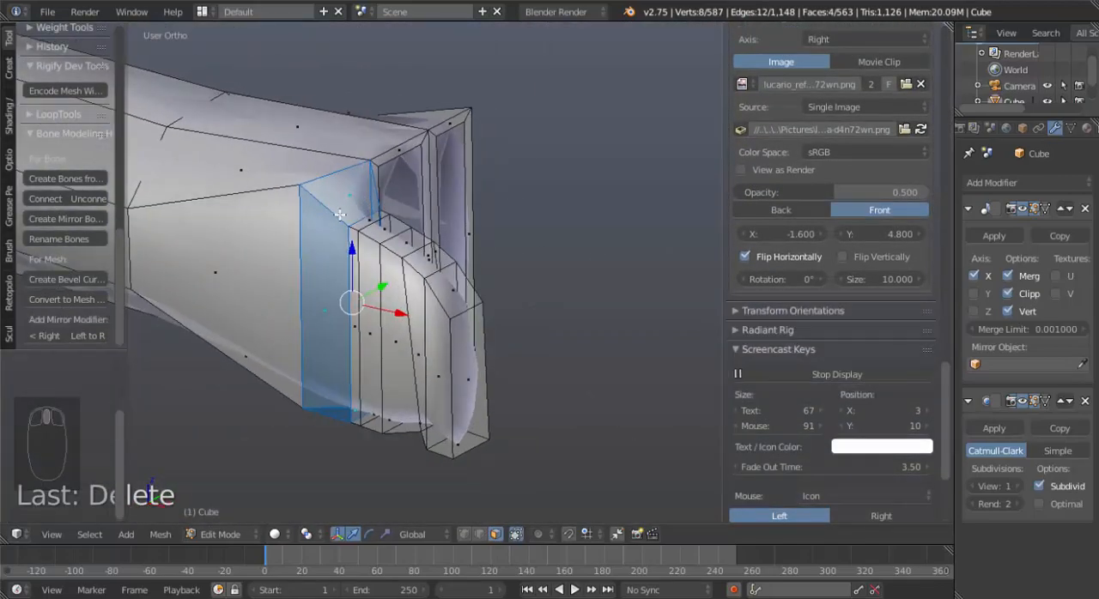
pyautogui.moveTo(395, 336); pyautogui.dragTo(342, 322, button='middle')
pyautogui.press('h')
# Select the whole linked finger and, in top view, duplicate it about 0.129 along Y beside the original.
pyautogui.rightClick(321, 266)
pyautogui.hotkey('ctrl', 'l')
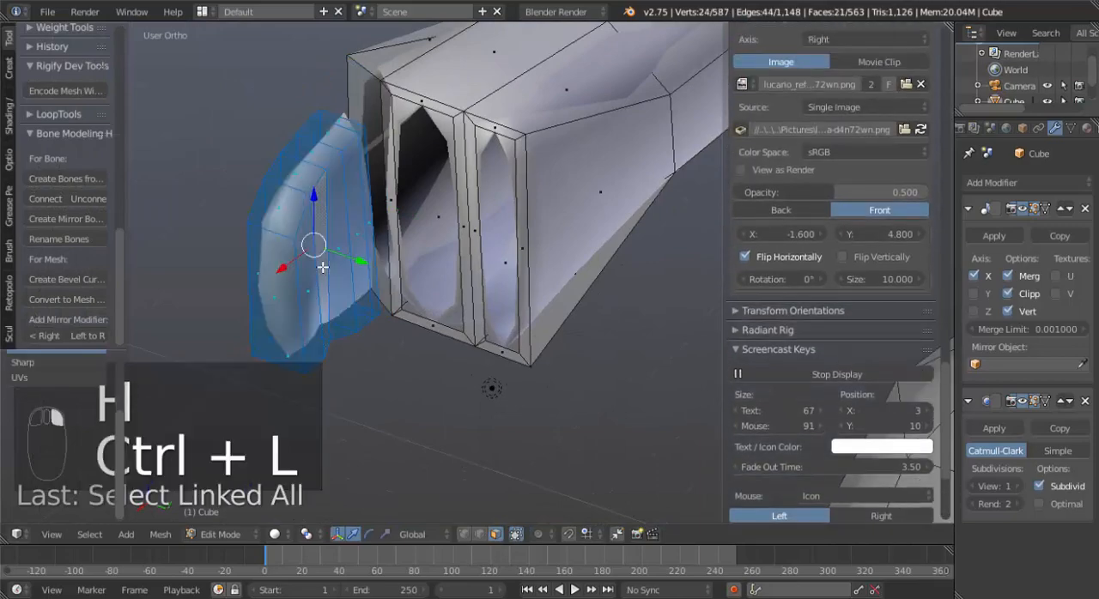
pyautogui.moveTo(321, 266); pyautogui.dragTo(379, 307, button='middle')
pyautogui.press('KP_7')
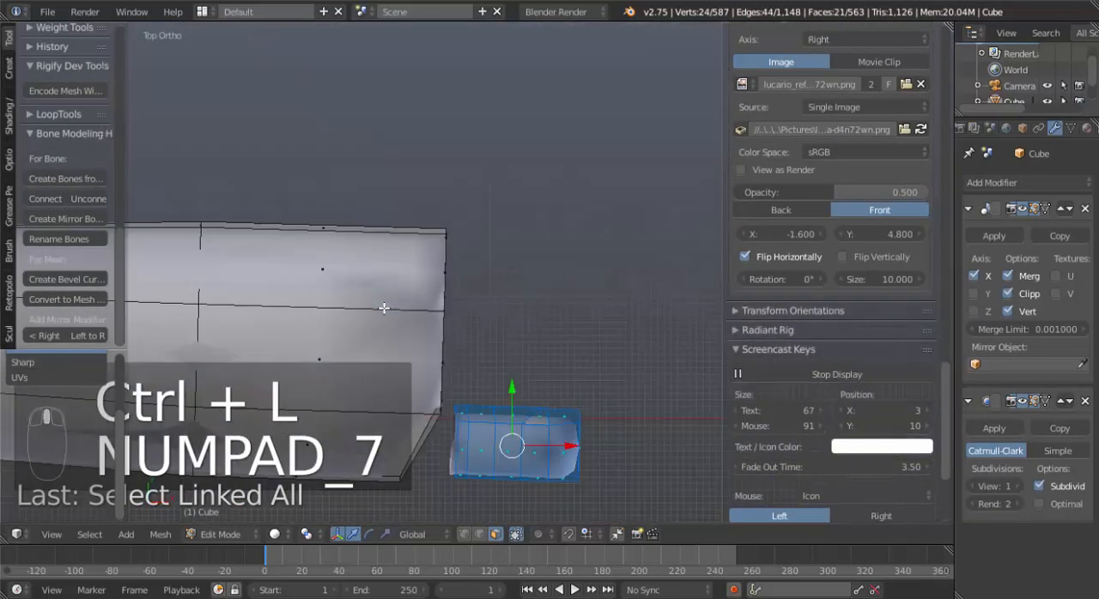
pyautogui.hotkey('shift', 'd')
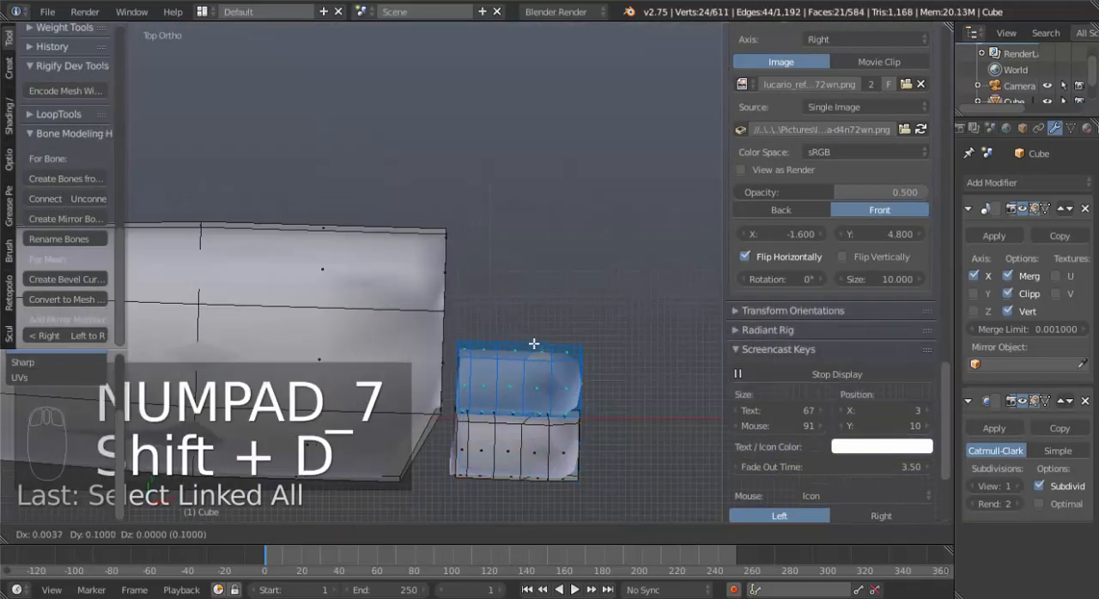
pyautogui.click(533, 330)
# Widen the copied finger slightly along Y, stretch it about 1.28 times along X, and move it clear of the hand's end.
pyautogui.press('s')
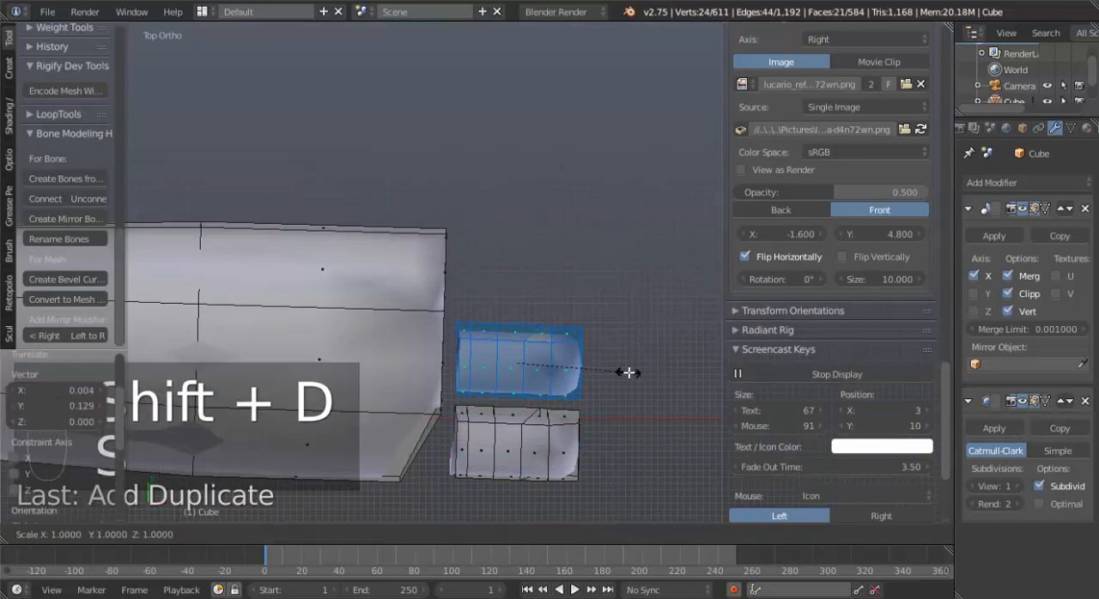
pyautogui.press('y')
pyautogui.click(641, 386)
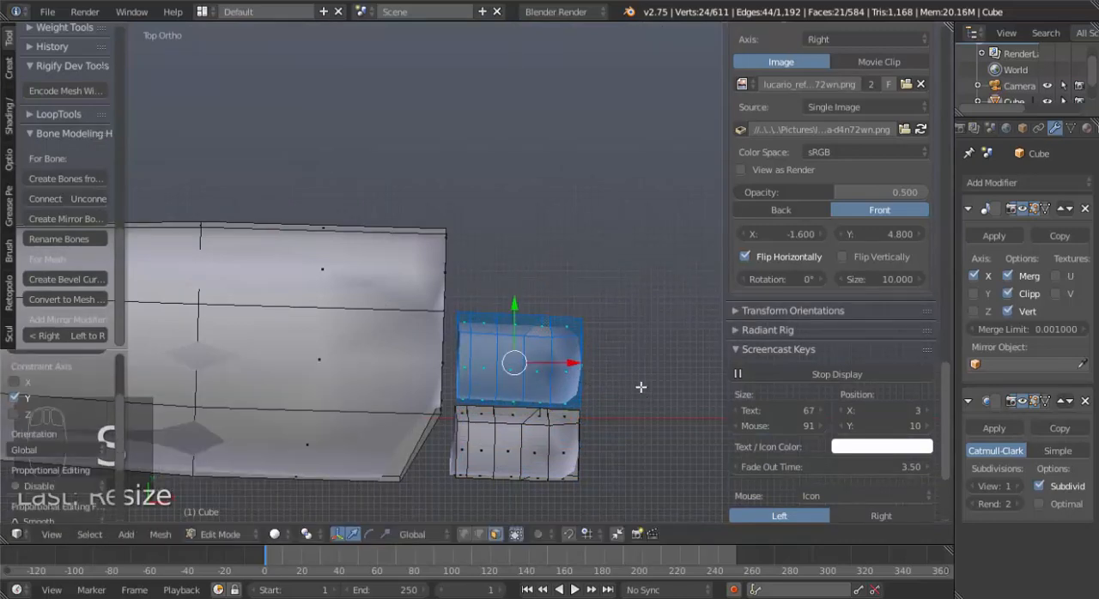
pyautogui.press('s')
pyautogui.press('x')
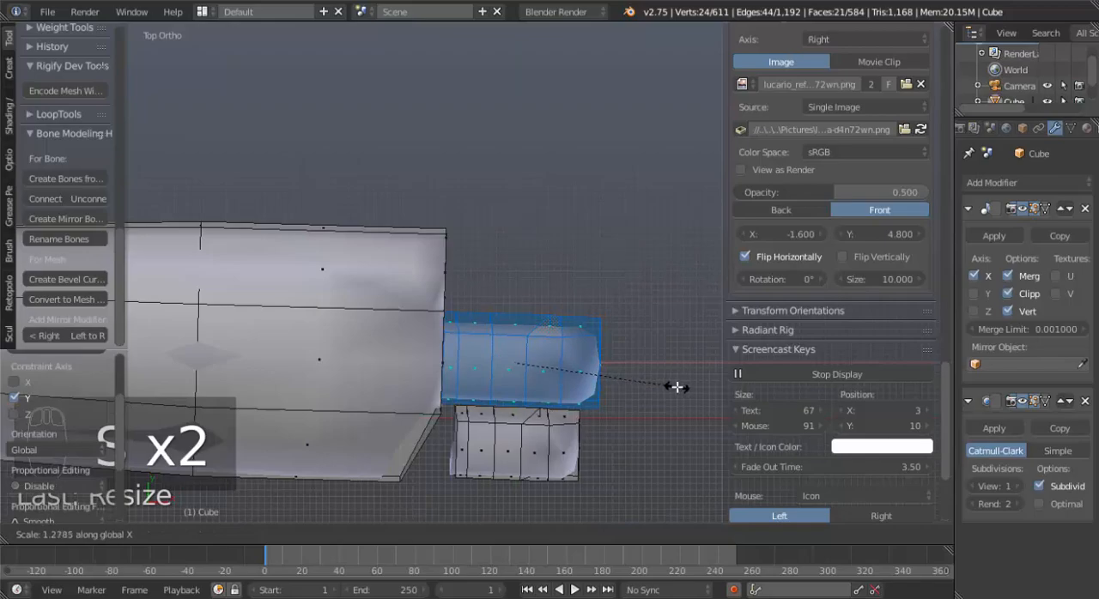
pyautogui.click(675, 387)
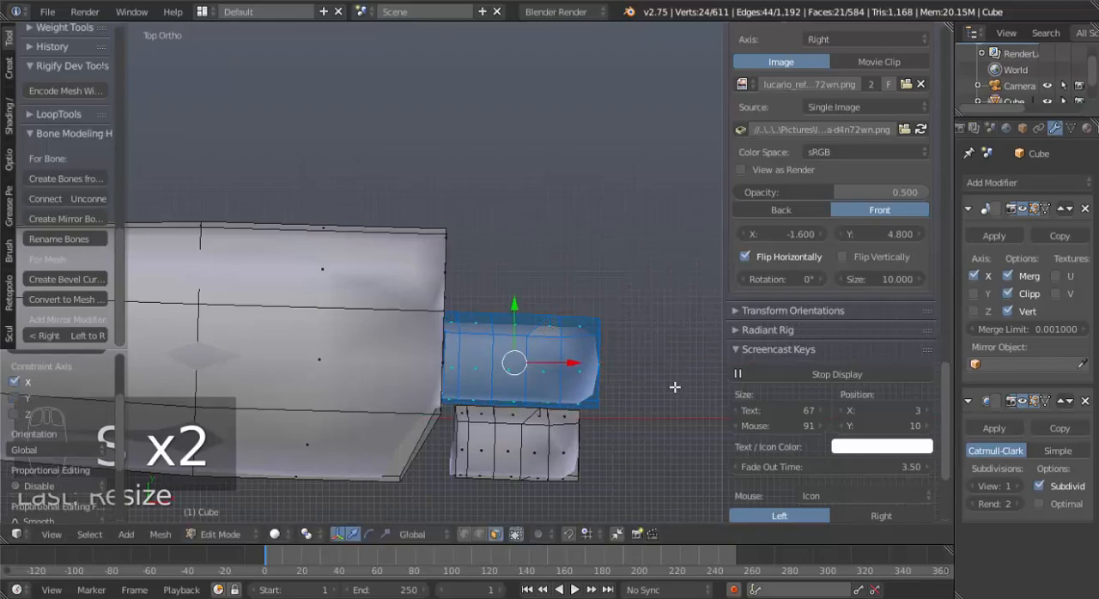
pyautogui.press('g')
pyautogui.click(601, 371)
# Select the whole original finger and duplicate it about 0.267 along Y to form the third finger.
pyautogui.rightClick(559, 440)
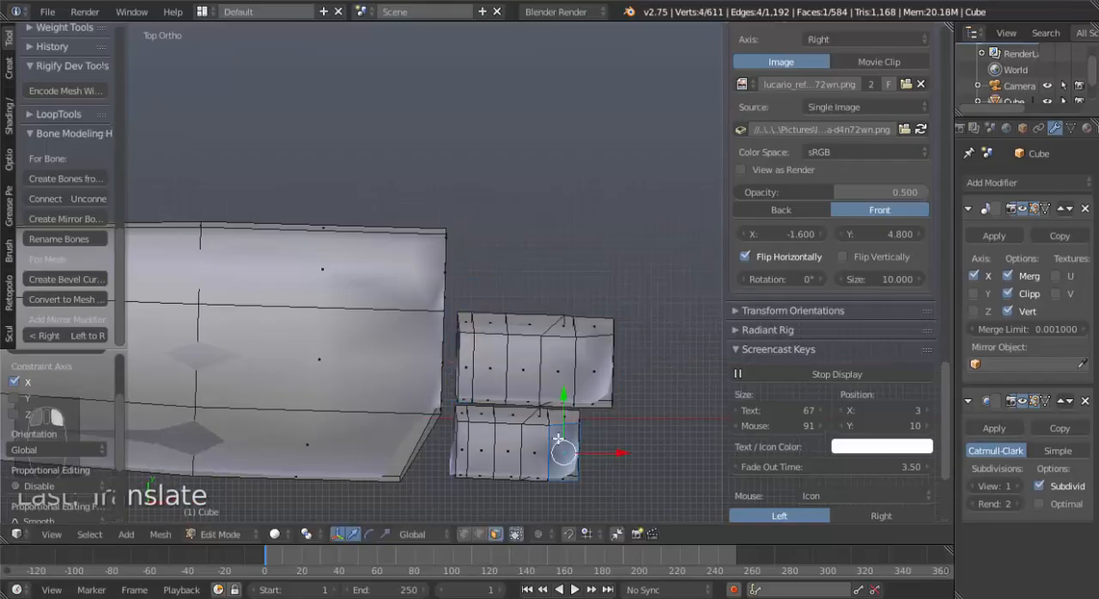
pyautogui.hotkey('ctrl', 'l')
pyautogui.hotkey('shift', 'd')
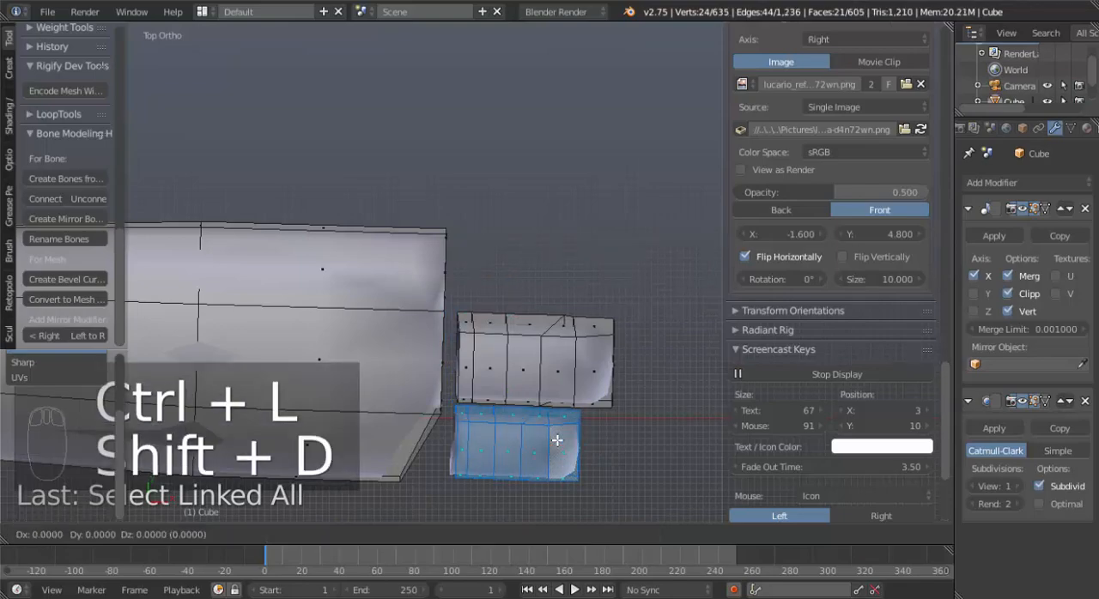
pyautogui.press('y')
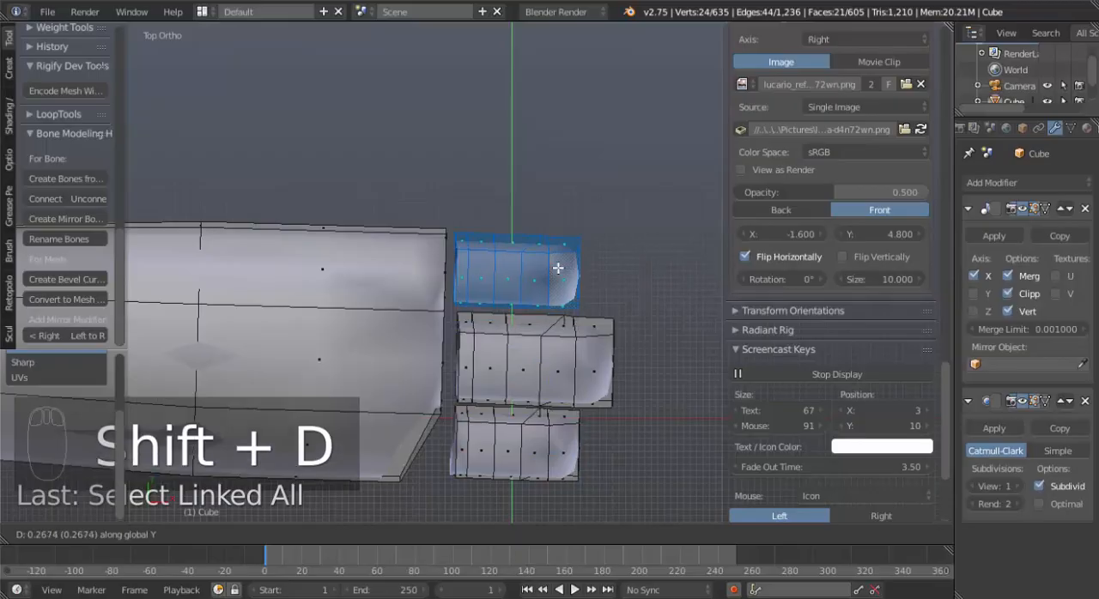
pyautogui.click(558, 268)
pyautogui.moveTo(579, 400); pyautogui.dragTo(412, 281, button='middle')
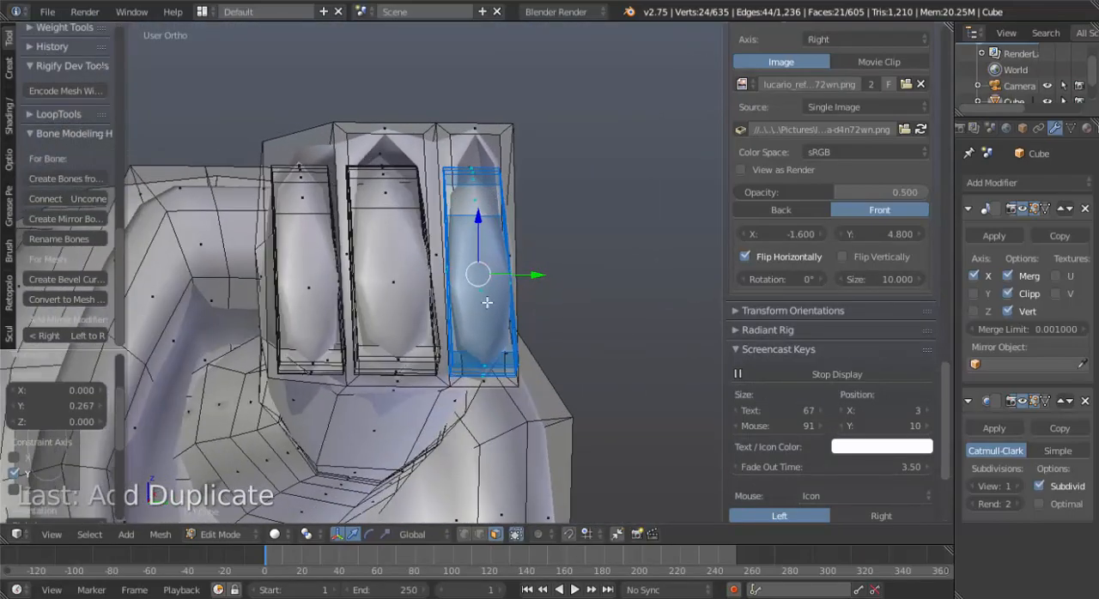
# Rotate the third finger and the middle finger slightly in the side view to fit the hand's openings.
pyautogui.press('KP_3')
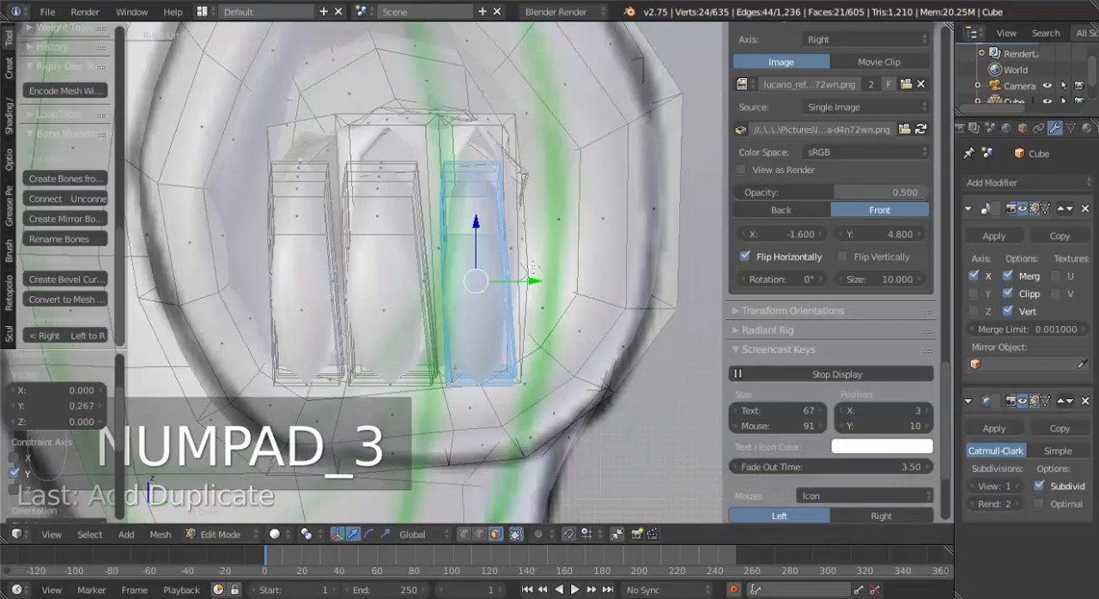
pyautogui.press('r')
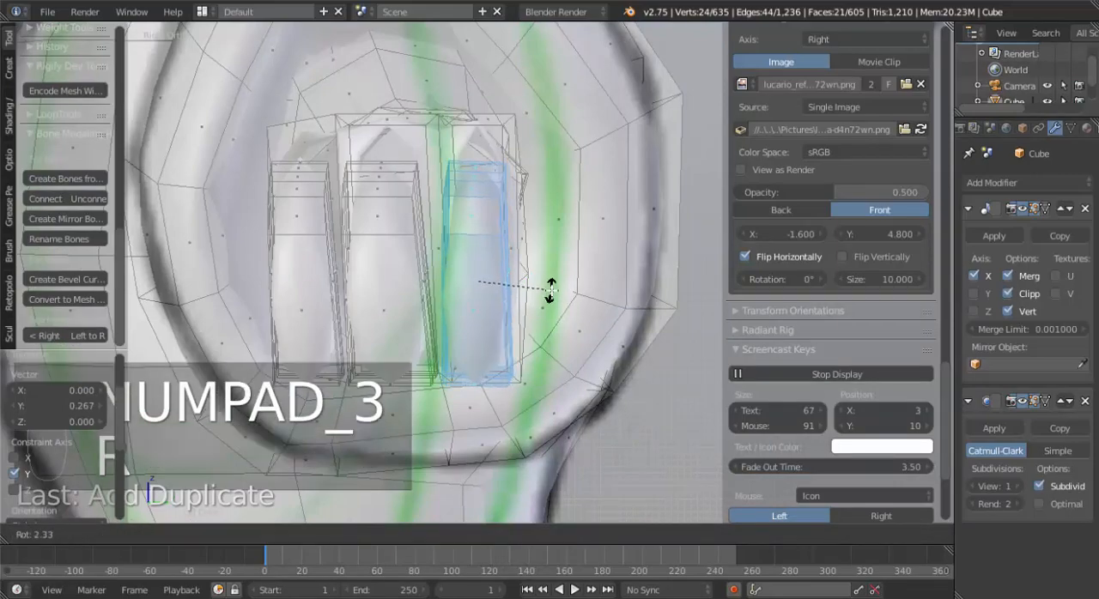
pyautogui.click(552, 295)
pyautogui.rightClick(378, 286)
pyautogui.hotkey('ctrl', 'l')
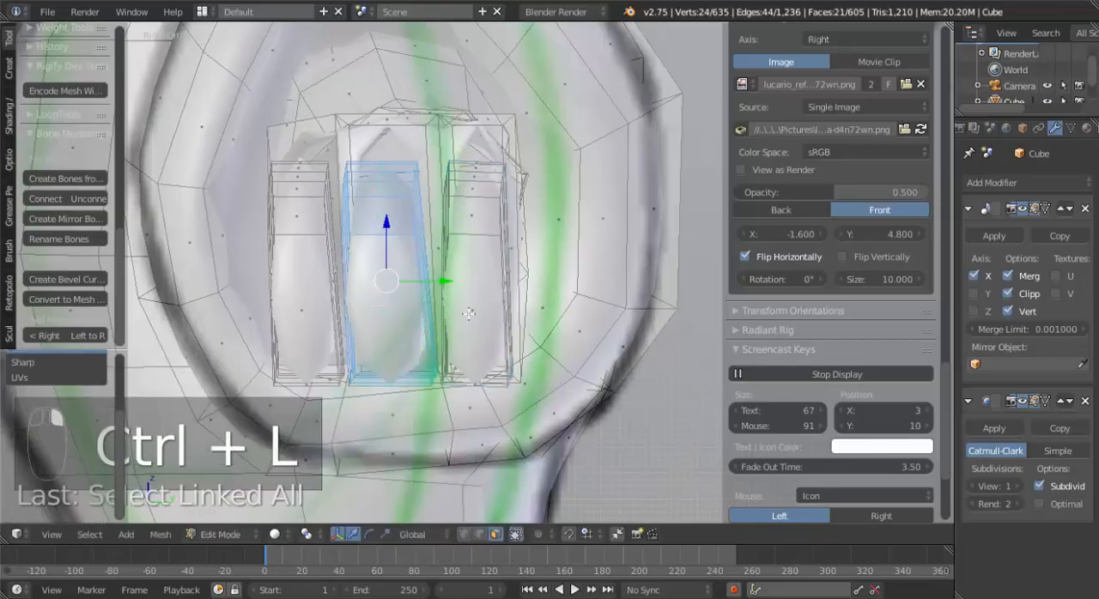
pyautogui.press('r')
pyautogui.click(508, 338)
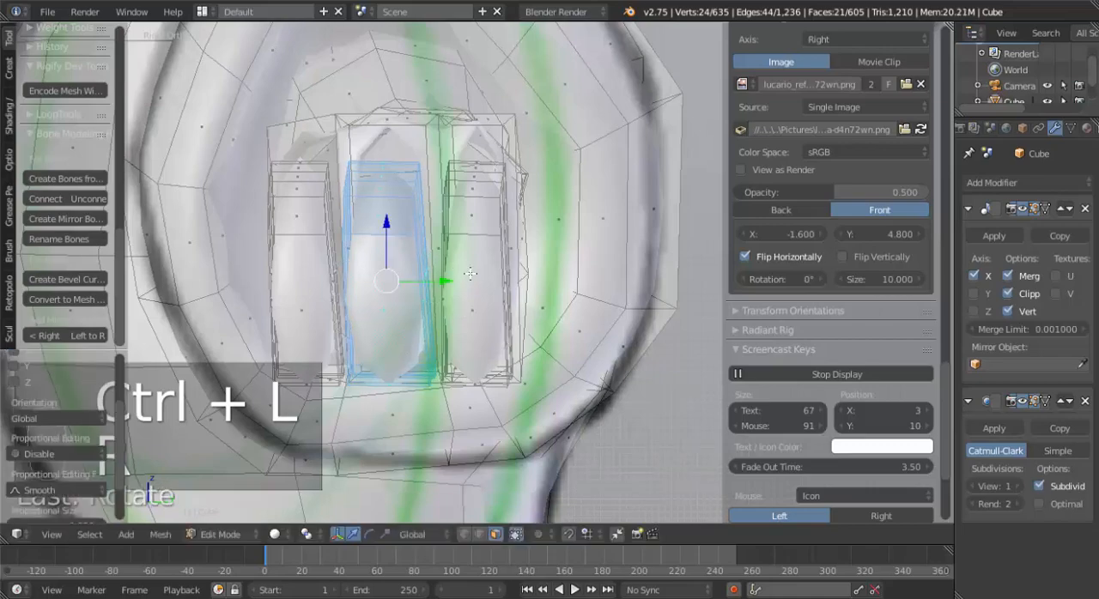
# In edge select mode, bridge the middle finger's open base loop with the matching opening in the hand.
pyautogui.moveTo(508, 338); pyautogui.dragTo(472, 271, button='middle')
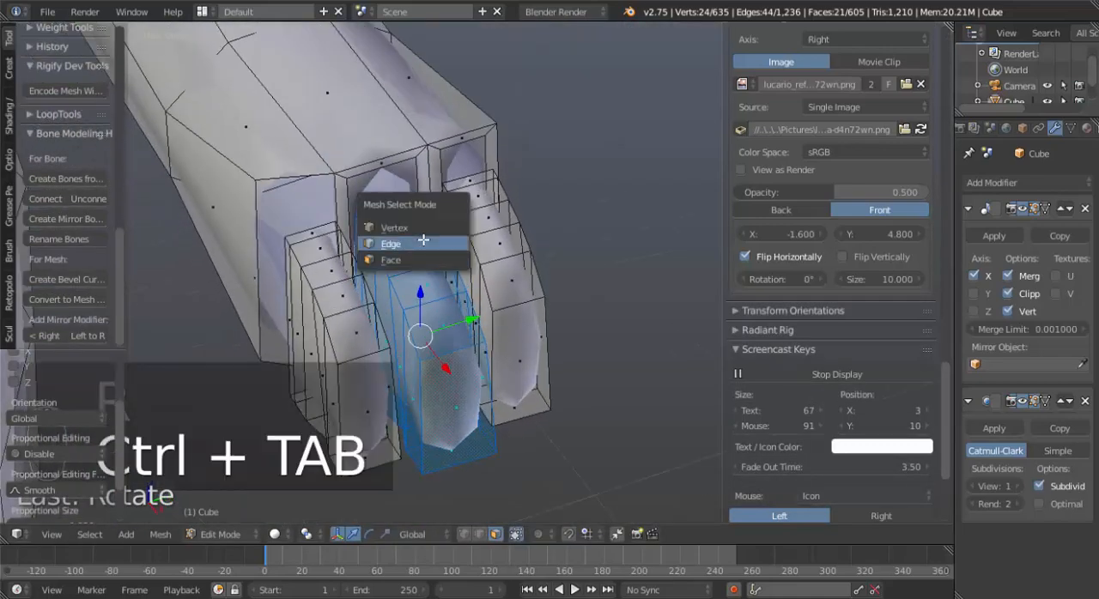
pyautogui.click(422, 241)
pyautogui.keyDown('alt'); pyautogui.rightClick(401, 203); pyautogui.keyUp('alt')
pyautogui.keyDown('alt'); pyautogui.keyDown('shift'); pyautogui.rightClick(397, 166); pyautogui.keyUp('shift'); pyautogui.keyUp('alt')
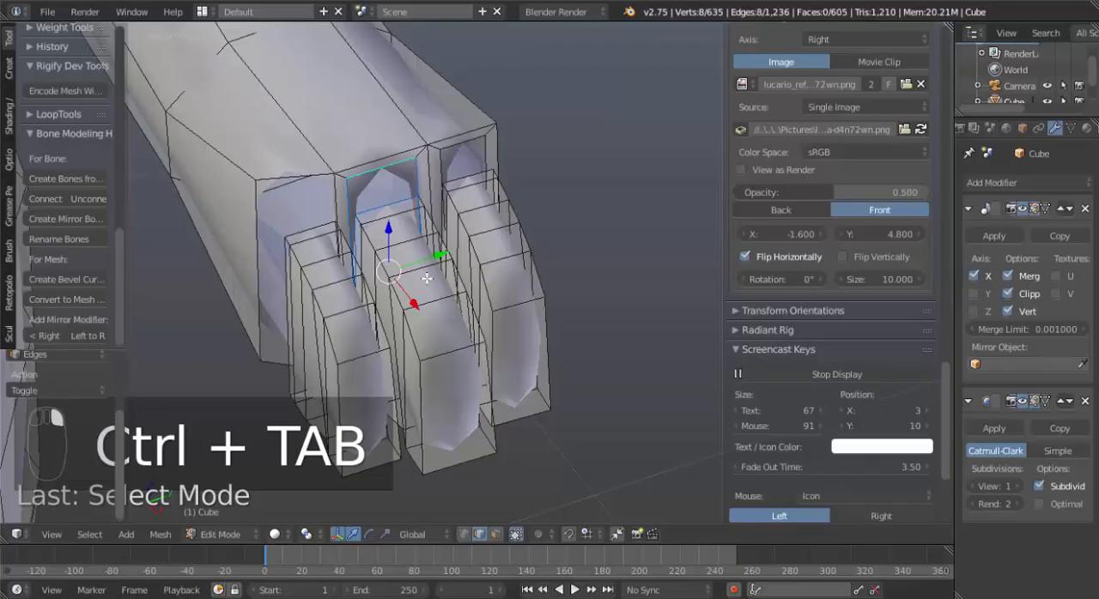
pyautogui.moveTo(426, 278); pyautogui.dragTo(328, 311, button='middle')
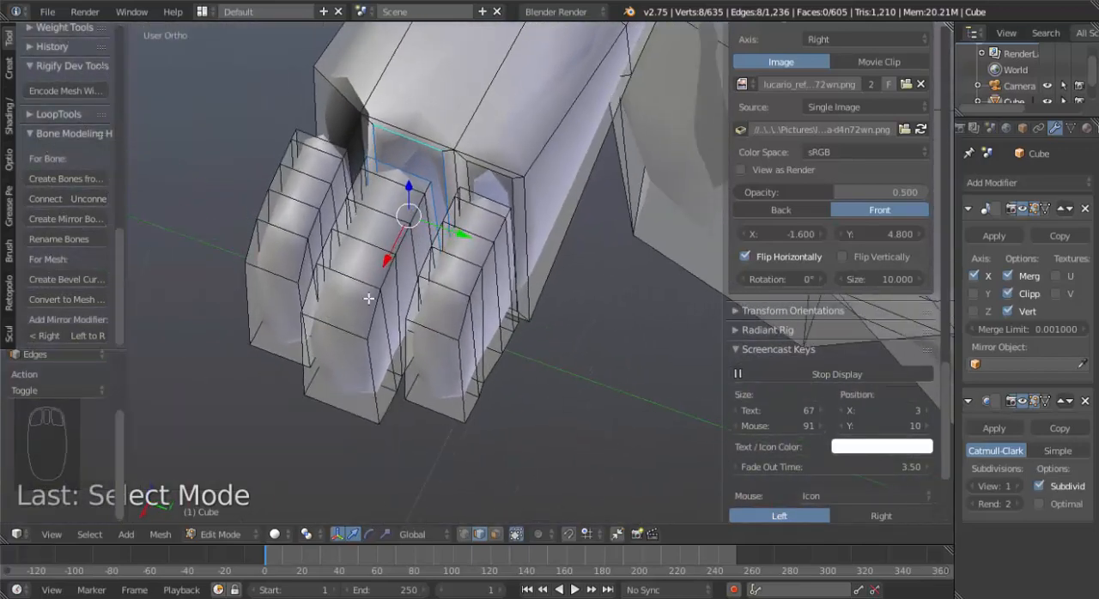
pyautogui.hotkey('ctrl', 'e')
pyautogui.click(364, 329)
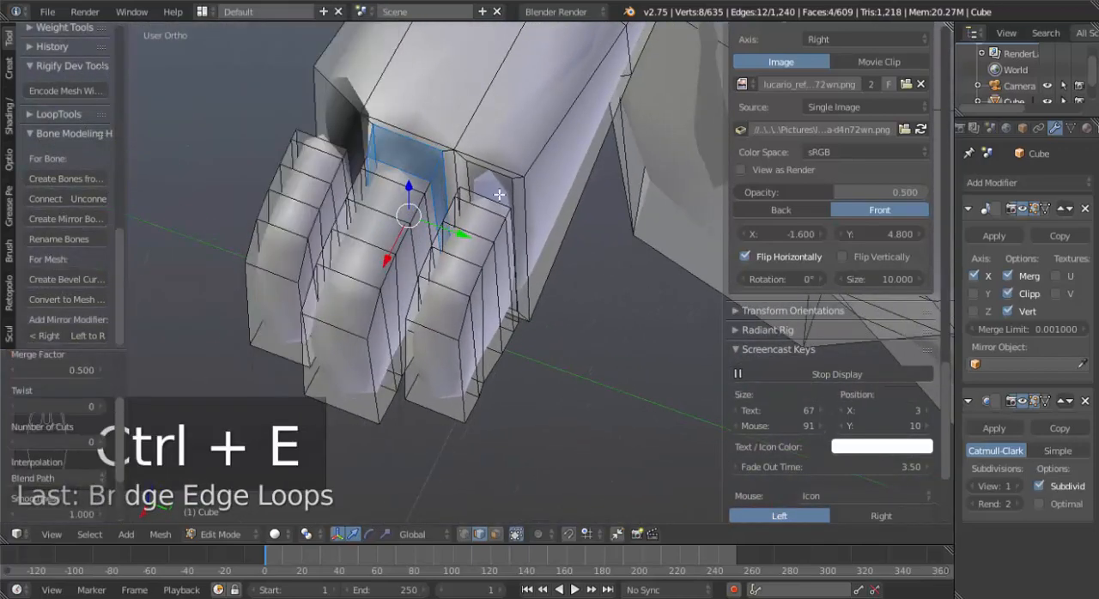
# Bridge the third finger's open base loop with the remaining opening in the hand.
pyautogui.rightClick(498, 194)
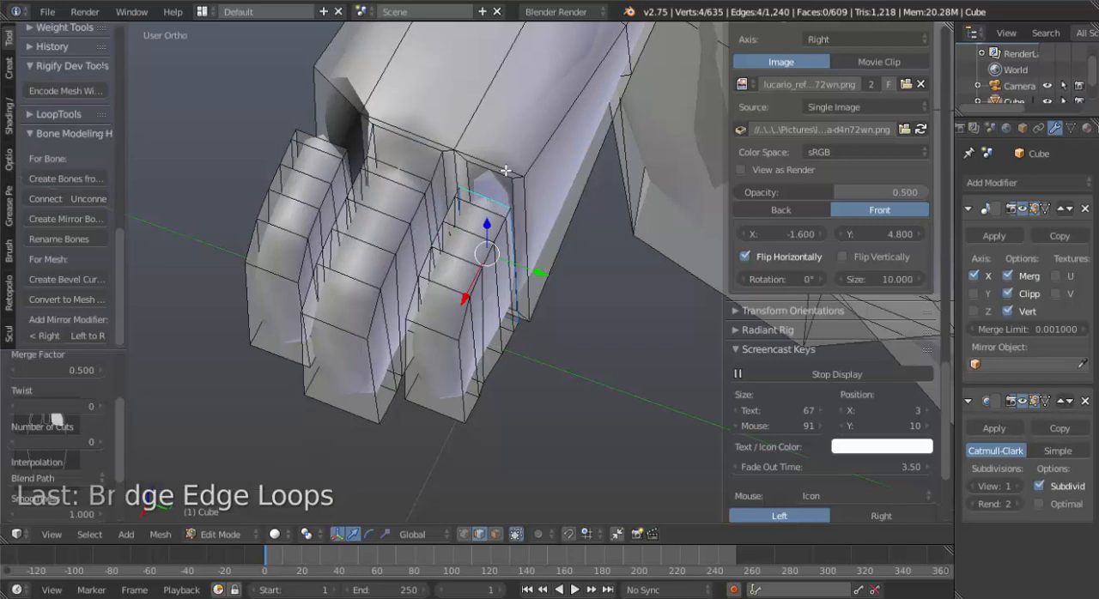
pyautogui.keyDown('alt'); pyautogui.keyDown('shift'); pyautogui.rightClick(504, 179); pyautogui.keyUp('shift'); pyautogui.keyUp('alt')
pyautogui.hotkey('ctrl', 'e')
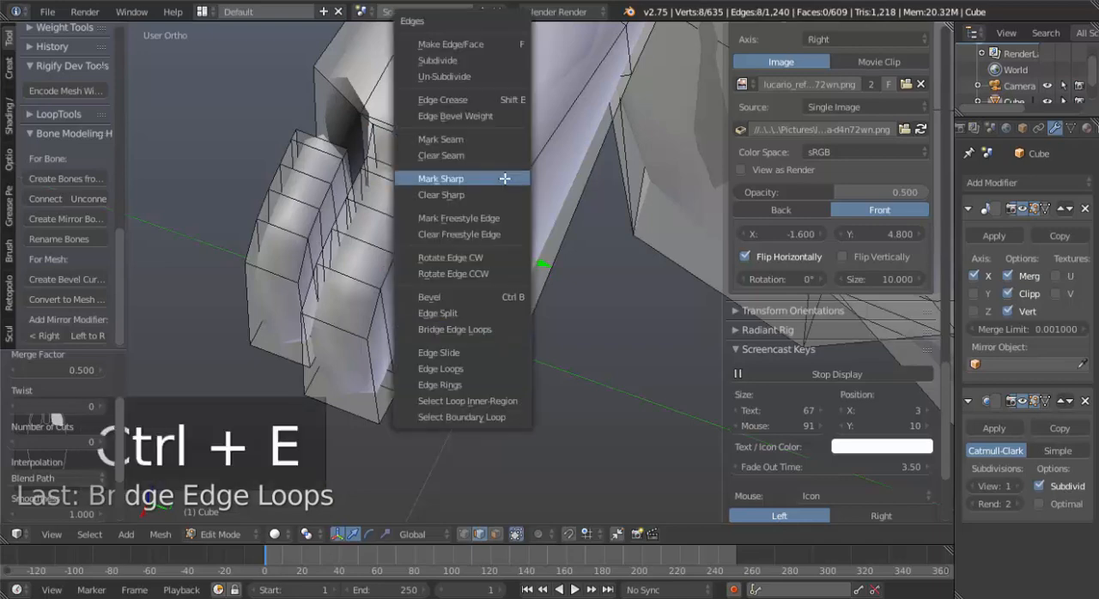
pyautogui.click(473, 331)
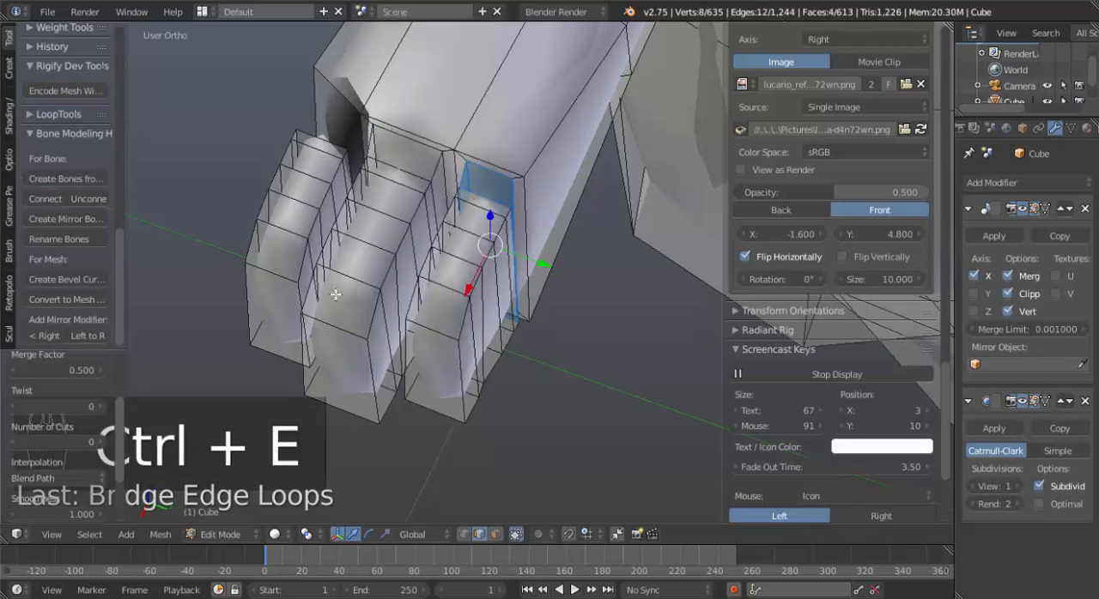
# Reveal the hidden faces at the first finger's base, clear the selection and check the smoothed hand in object mode.
pyautogui.hotkey('alt', 'h')
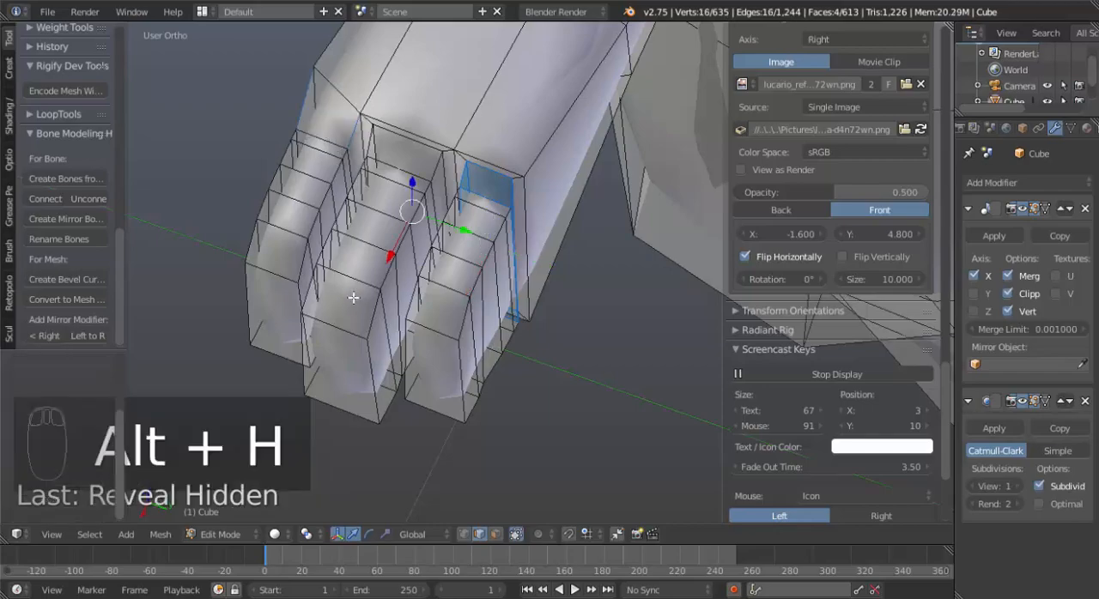
pyautogui.press('a')
pyautogui.moveTo(353, 298); pyautogui.dragTo(450, 272, button='middle')
pyautogui.press('Tab')
pyautogui.press('Tab')
# Slide the two knuckle edges above the middle and third fingers on the back of the hand slightly toward the wrist.
pyautogui.scroll(3, 456, 327)
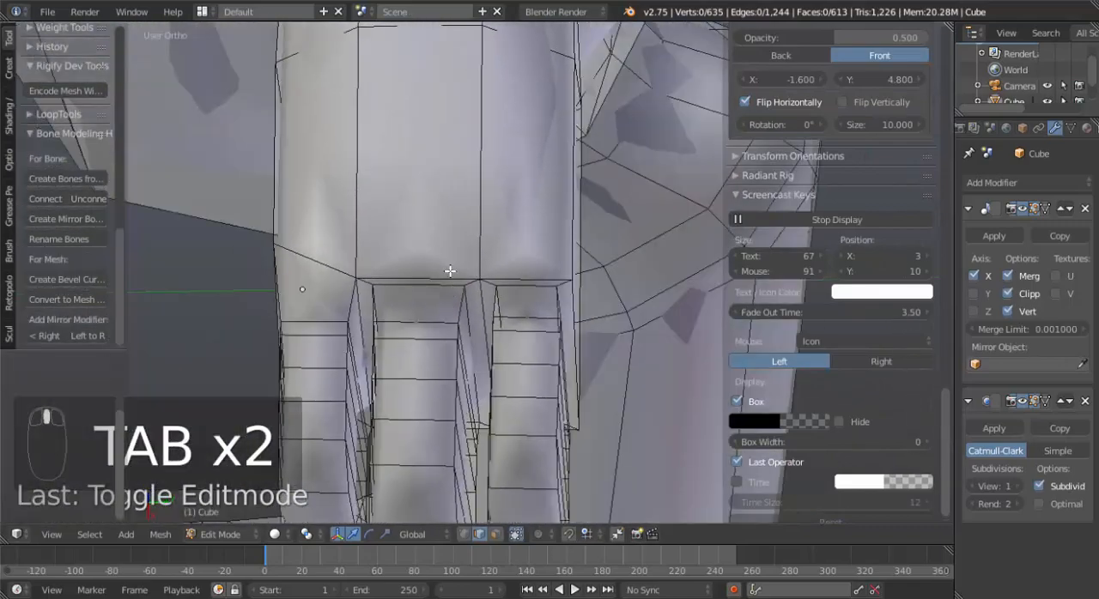
pyautogui.rightClick(450, 273)
pyautogui.keyDown('shift'); pyautogui.rightClick(522, 274); pyautogui.keyUp('shift')
pyautogui.press('g')
pyautogui.press('g')
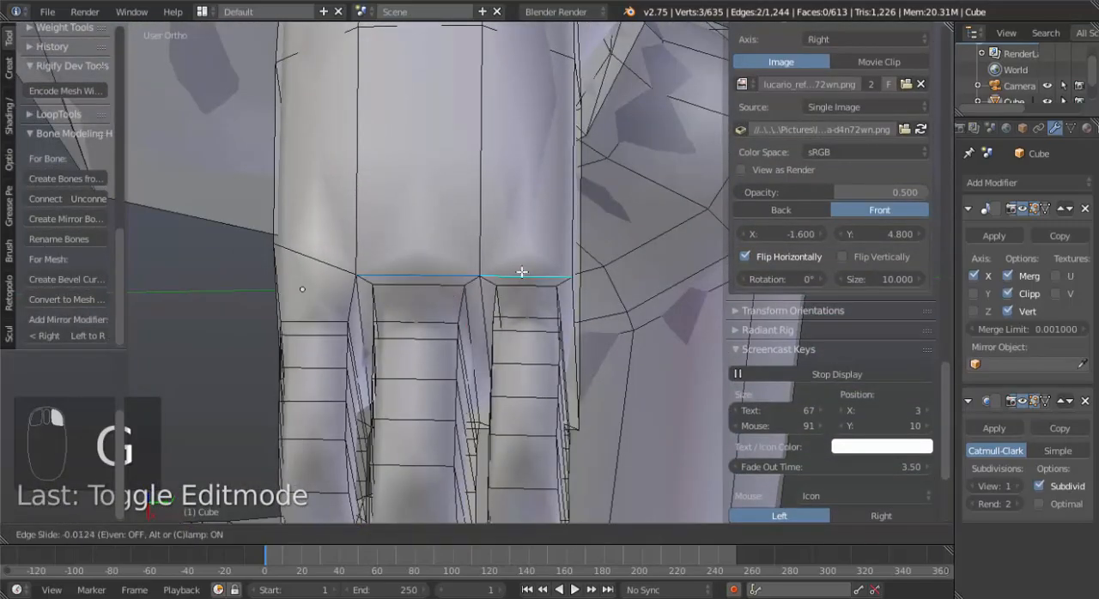
pyautogui.click(516, 253)
# Slide the two matching edges at the finger bases on the palm side back toward the wrist.
pyautogui.moveTo(517, 254); pyautogui.dragTo(459, 269, button='middle')
pyautogui.rightClick(459, 270)
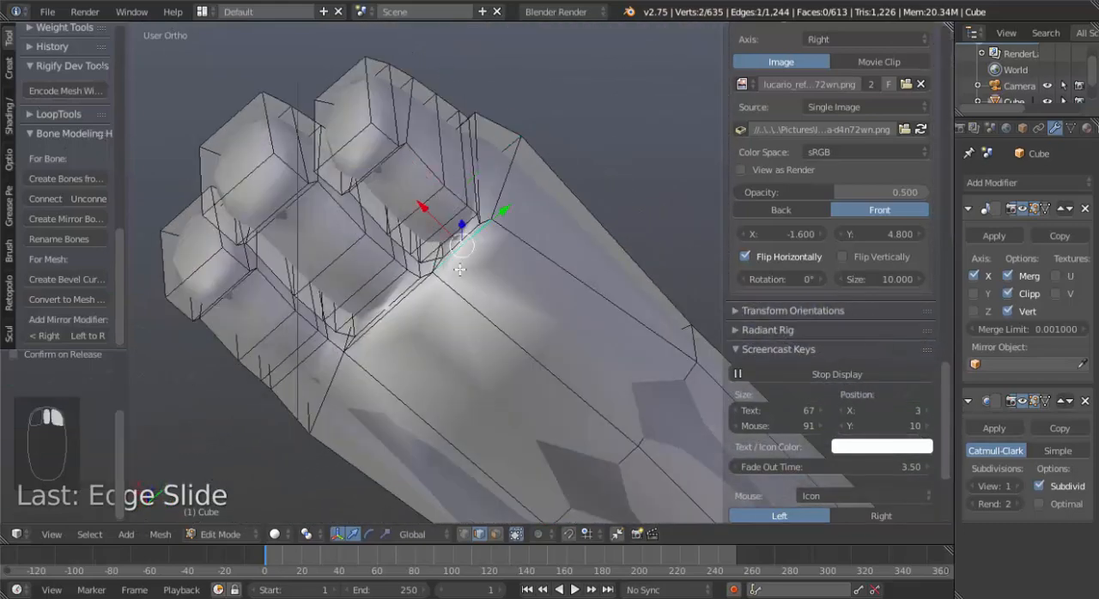
pyautogui.keyDown('shift'); pyautogui.rightClick(420, 301); pyautogui.keyUp('shift')
pyautogui.press('g')
pyautogui.press('g')
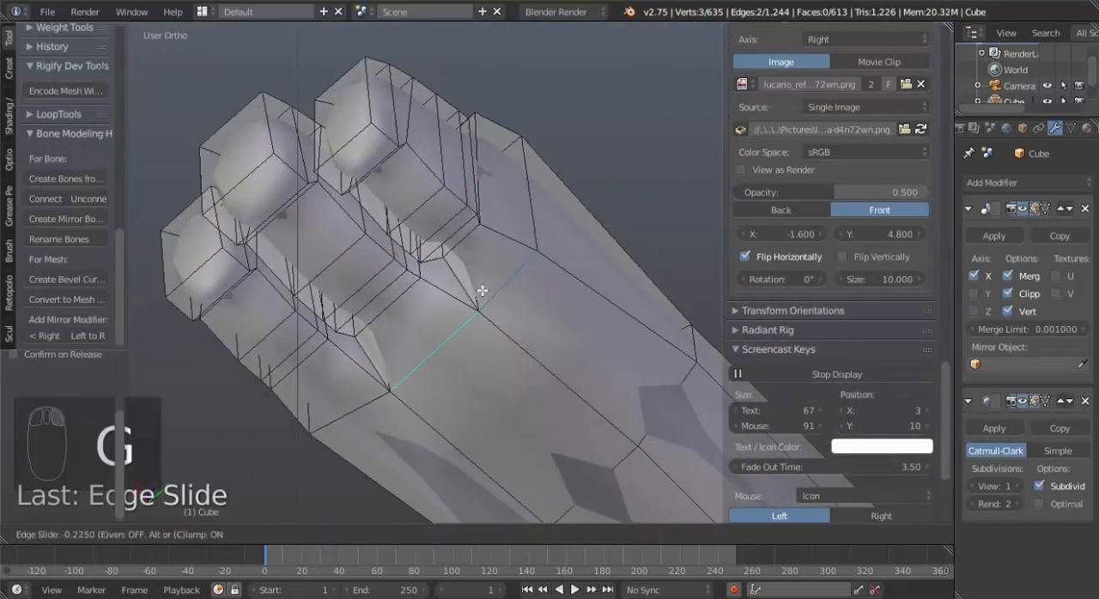
pyautogui.click(482, 291)
# Select the base edge loops of the outer finger and the middle finger and edge-slide them back toward the hand.
pyautogui.moveTo(484, 238); pyautogui.dragTo(424, 334, button='middle')
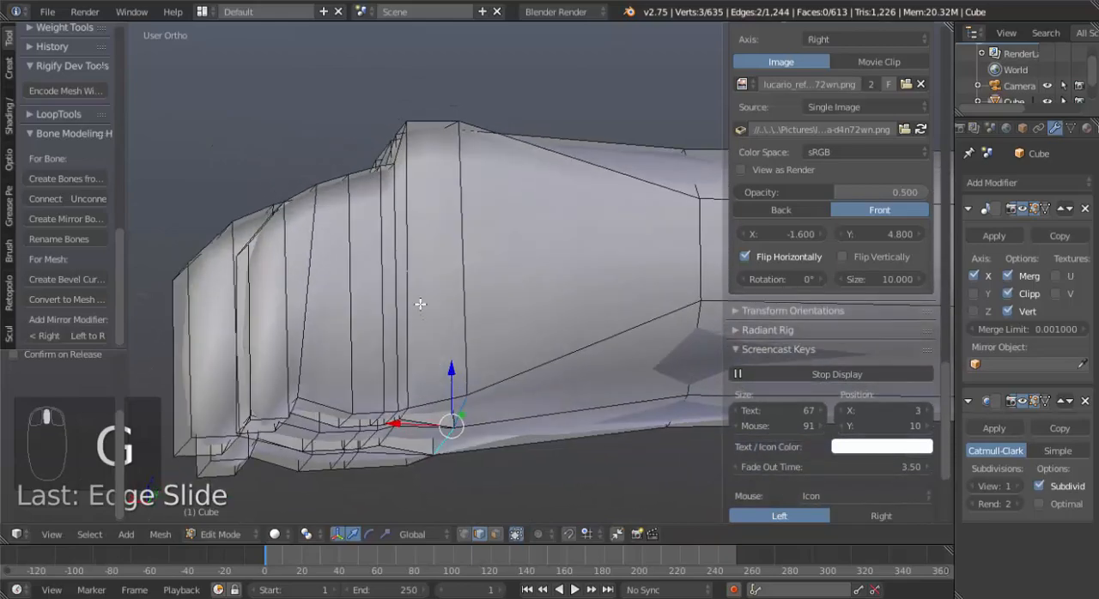
pyautogui.keyDown('shift'); pyautogui.rightClick(420, 304); pyautogui.keyUp('shift')
pyautogui.moveTo(417, 292); pyautogui.dragTo(453, 237, button='middle')
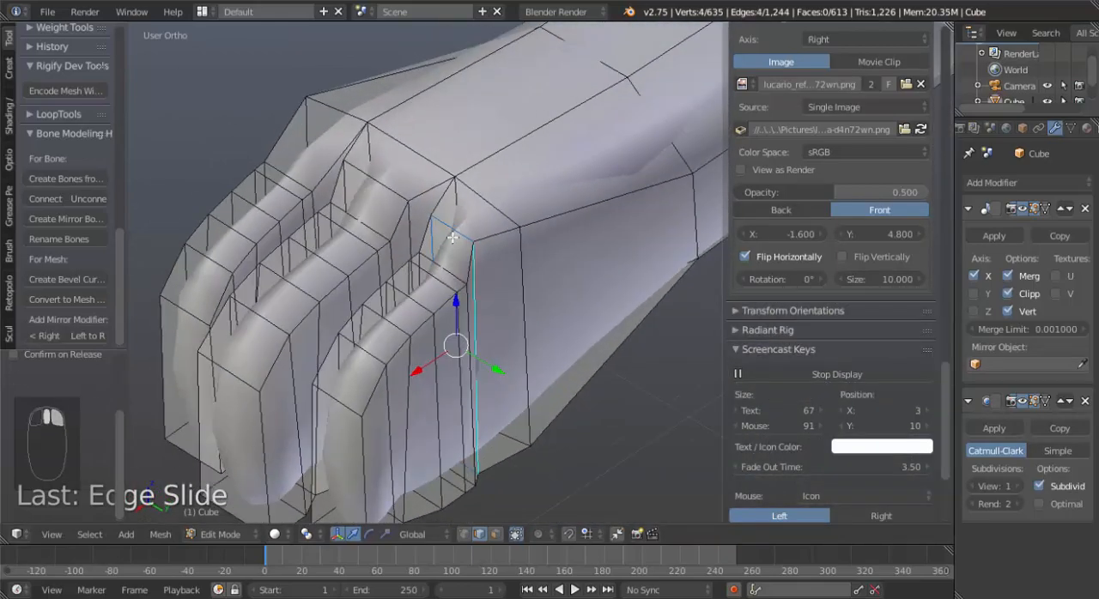
pyautogui.keyDown('alt'); pyautogui.keyDown('shift'); pyautogui.rightClick(399, 194); pyautogui.keyUp('shift'); pyautogui.keyUp('alt')
pyautogui.moveTo(508, 323); pyautogui.dragTo(437, 335, button='middle')
pyautogui.press('g')
pyautogui.press('g')
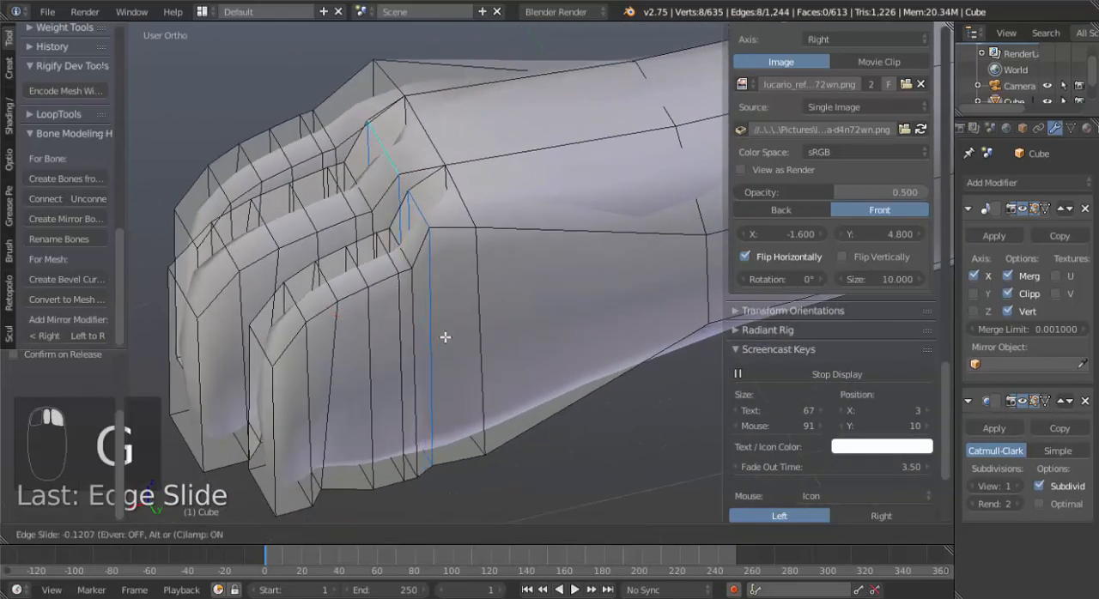
pyautogui.click(467, 334)
pyautogui.press('g')
pyautogui.press('g')
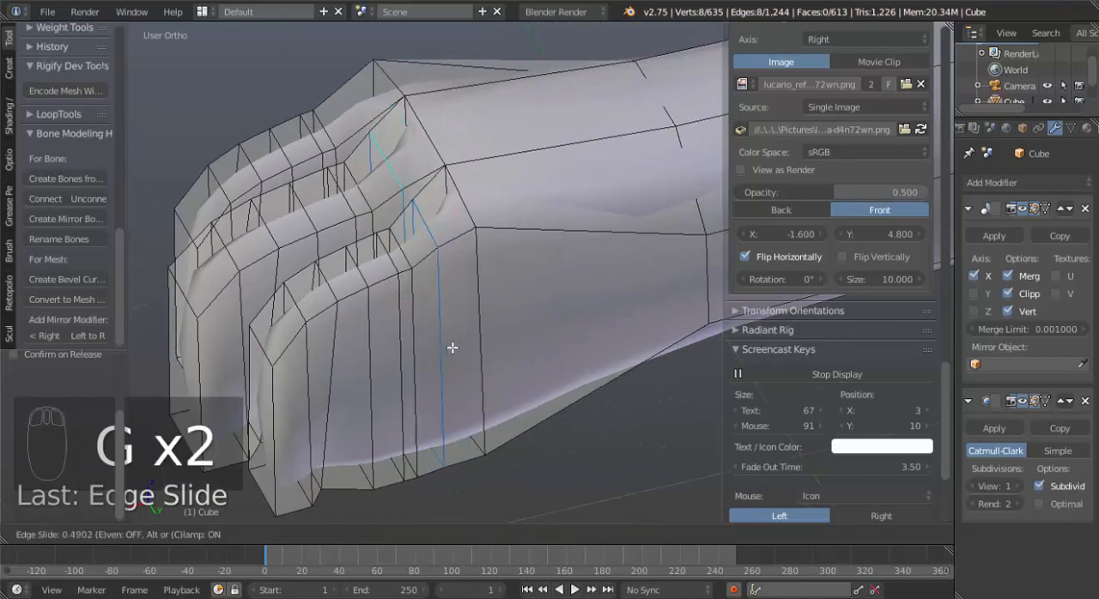
pyautogui.click(452, 348)
# Compare the hand's outline with the reference drawing in the front view, in object mode and in edit mode.
pyautogui.press('Tab')
pyautogui.moveTo(391, 382); pyautogui.dragTo(558, 288, button='middle')
pyautogui.scroll(-3, 418, 316)
pyautogui.press('KP_1')
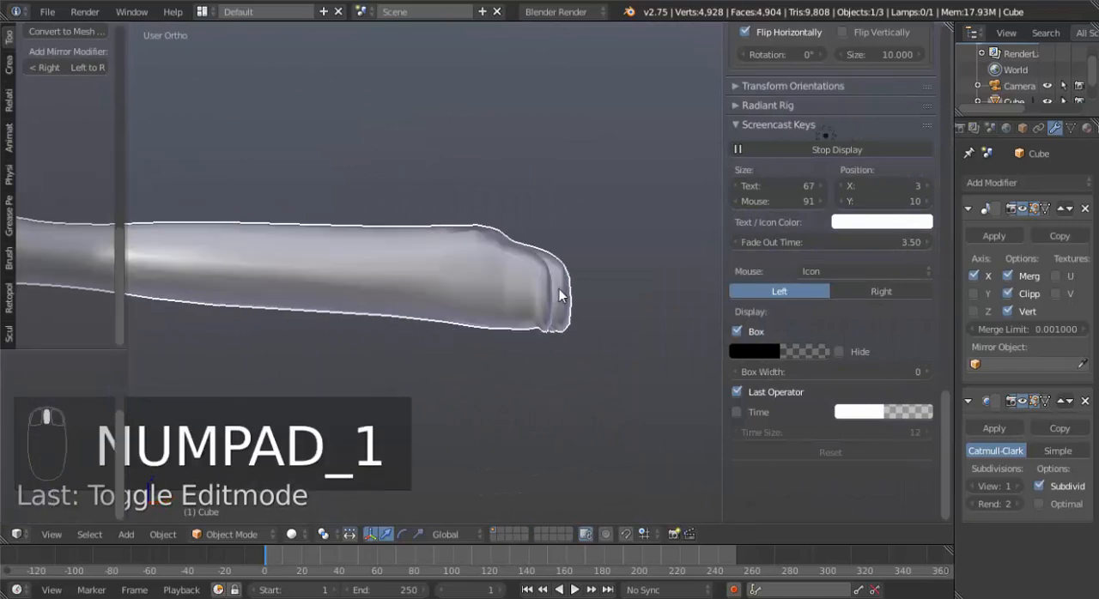
pyautogui.scroll(-5, 562, 298)
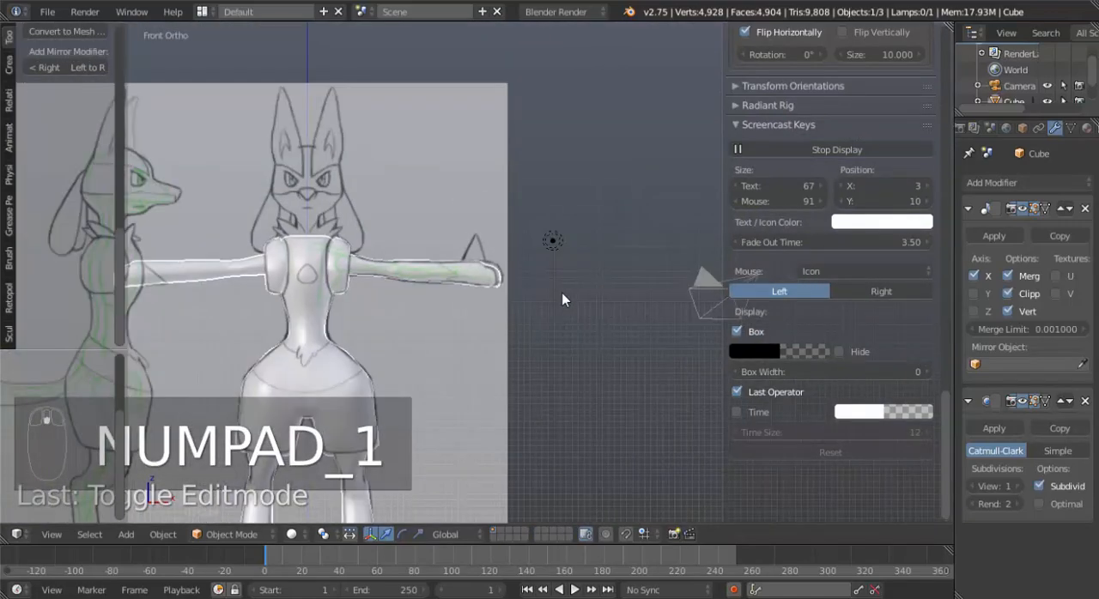
pyautogui.scroll(6, 479, 287)
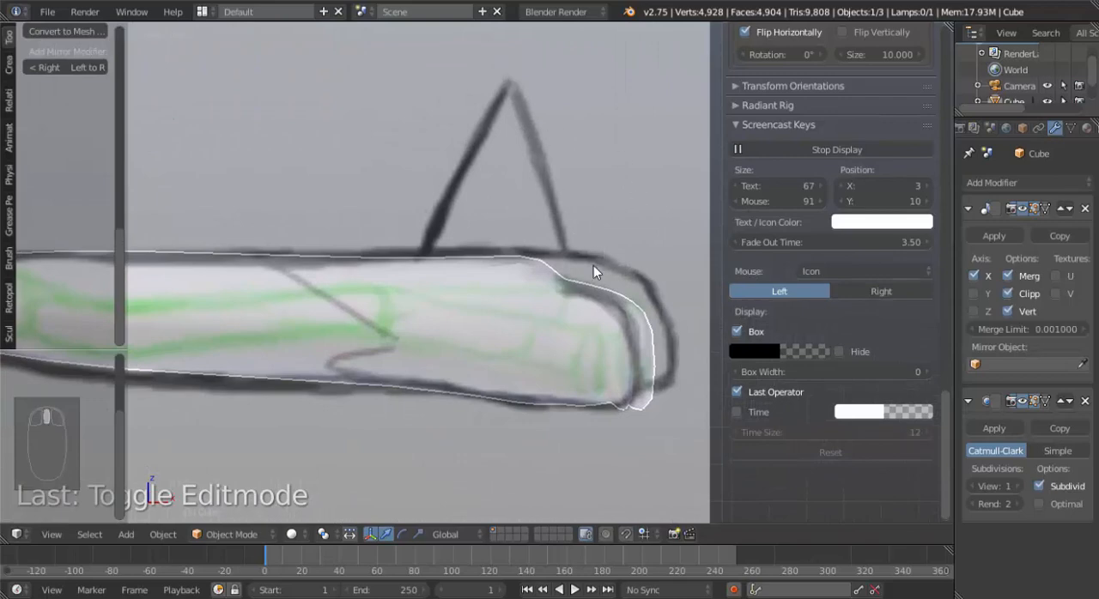
pyautogui.hotkey('shift', 'Tab')
pyautogui.hotkey('shift', 'Tab')
pyautogui.rightClick(590, 306)
pyautogui.hotkey('shift', 'Tab')
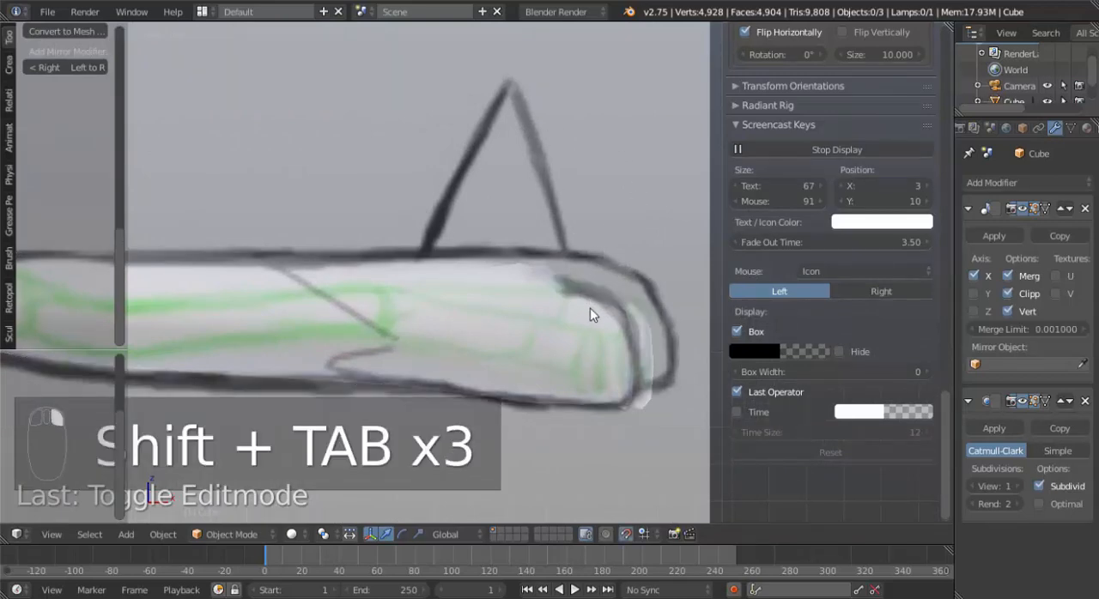
pyautogui.keyDown('shift'); pyautogui.scroll(-4, 581, 310); pyautogui.keyUp('shift')
pyautogui.rightClick(504, 267)
pyautogui.hotkey('shift', 'Tab')
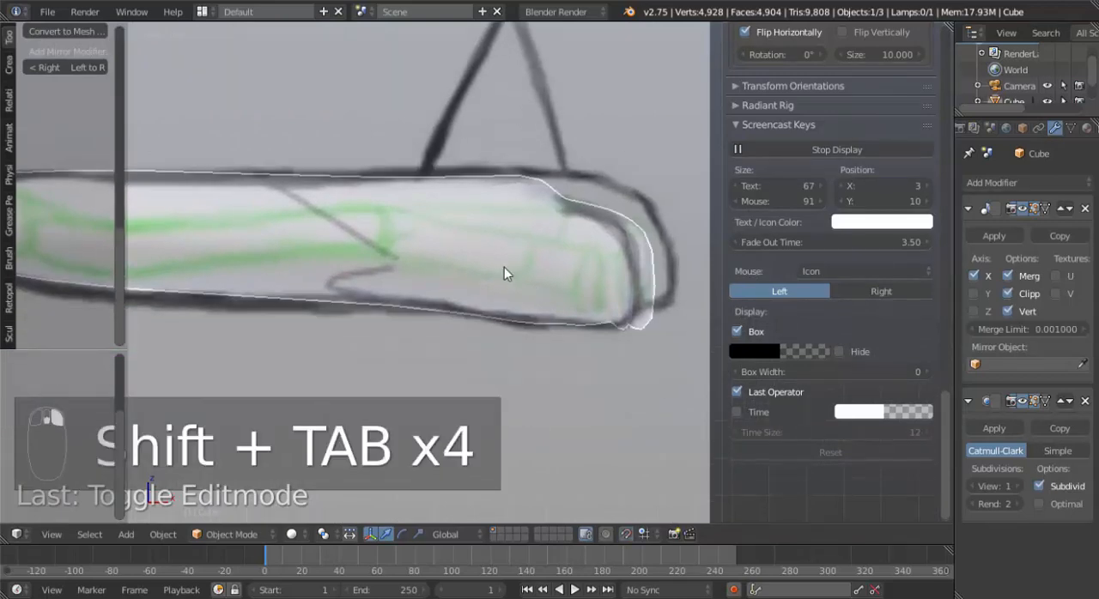
pyautogui.press('Tab')
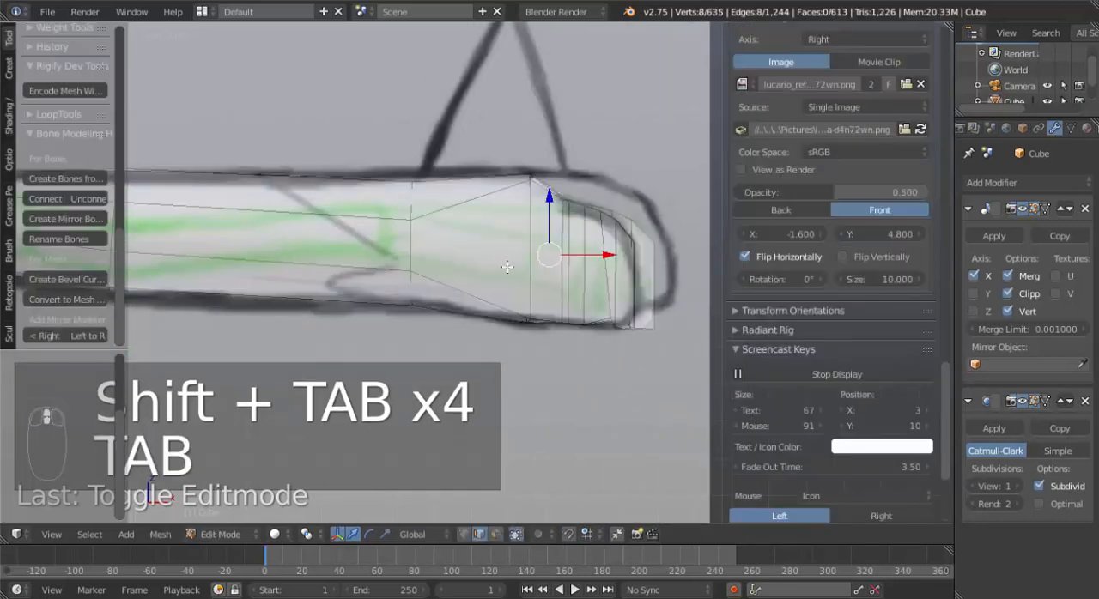
pyautogui.keyDown('shift'); pyautogui.moveTo(565, 275); pyautogui.dragTo(473, 313, button='middle'); pyautogui.keyUp('shift')
pyautogui.press('KP_1')
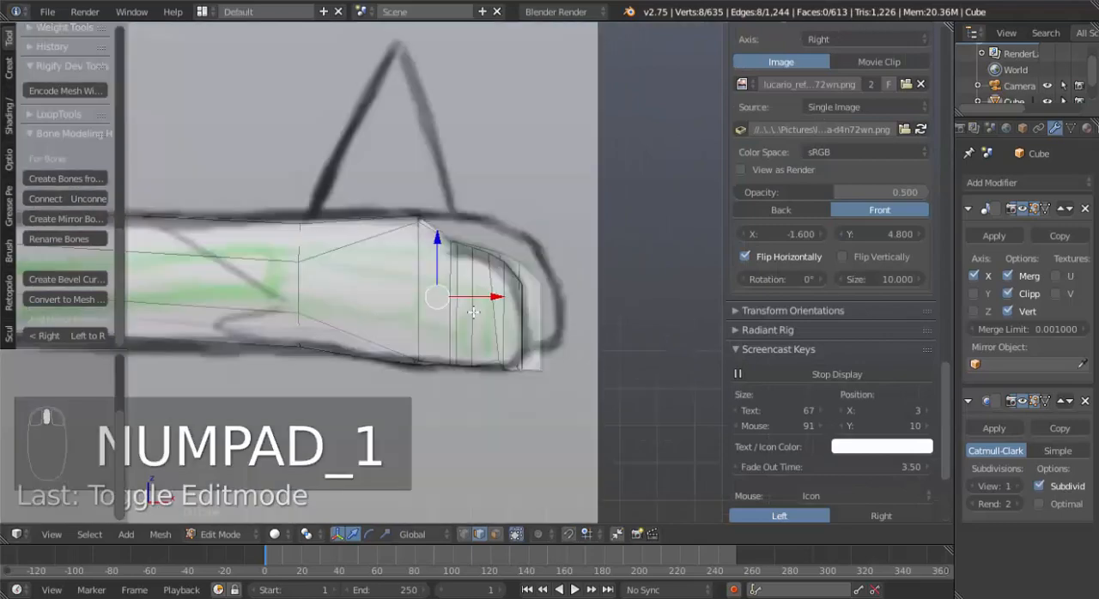
pyautogui.keyDown('shift'); pyautogui.moveTo(415, 345); pyautogui.dragTo(506, 302, button='middle'); pyautogui.keyUp('shift')
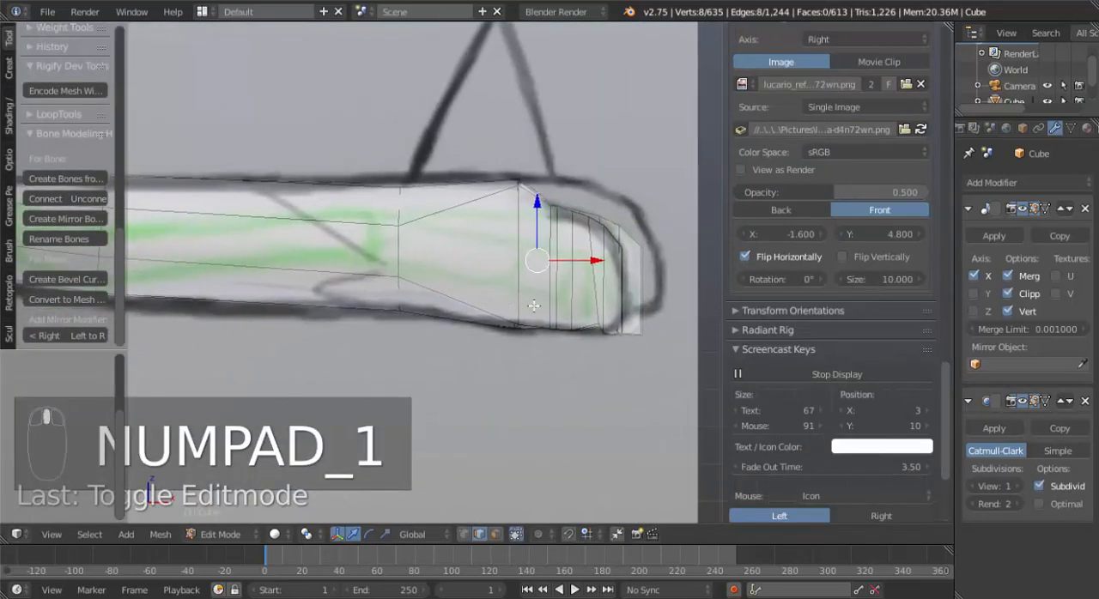
pyautogui.hotkey('ctrl', 'Tab')
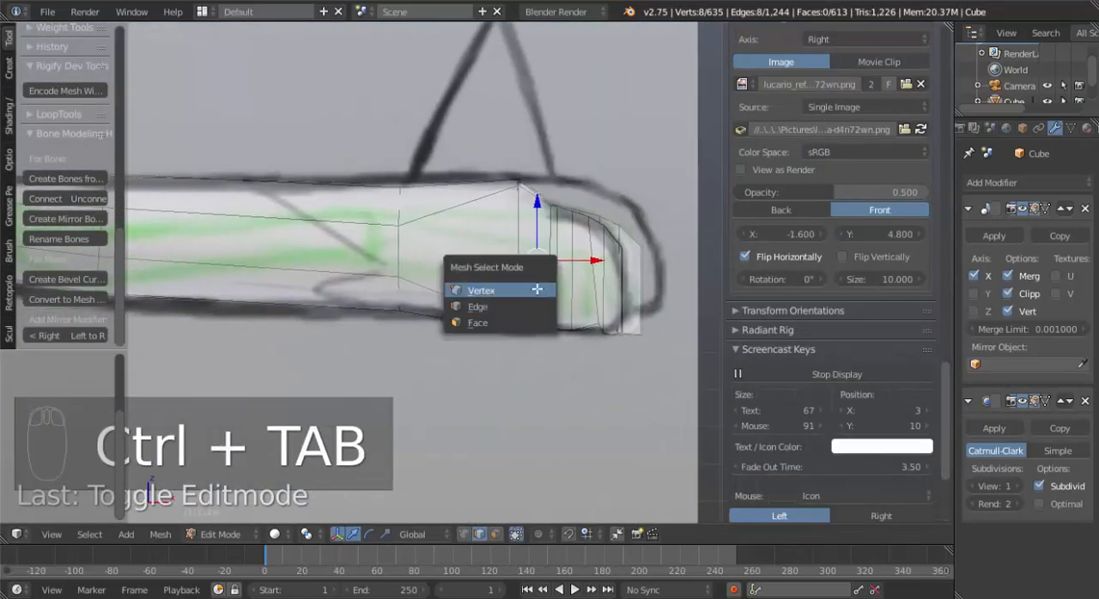
pyautogui.click(526, 290)
pyautogui.press('a')
pyautogui.scroll(-5, 831, 343)
pyautogui.press('z')
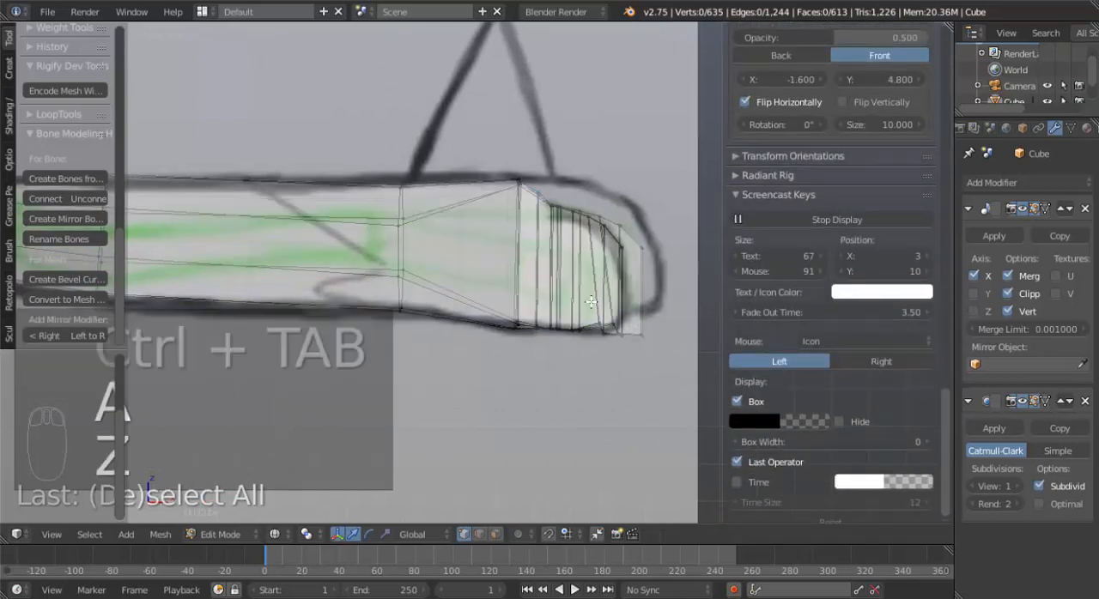
pyautogui.press('b')
pyautogui.moveTo(548, 189); pyautogui.dragTo(656, 269)
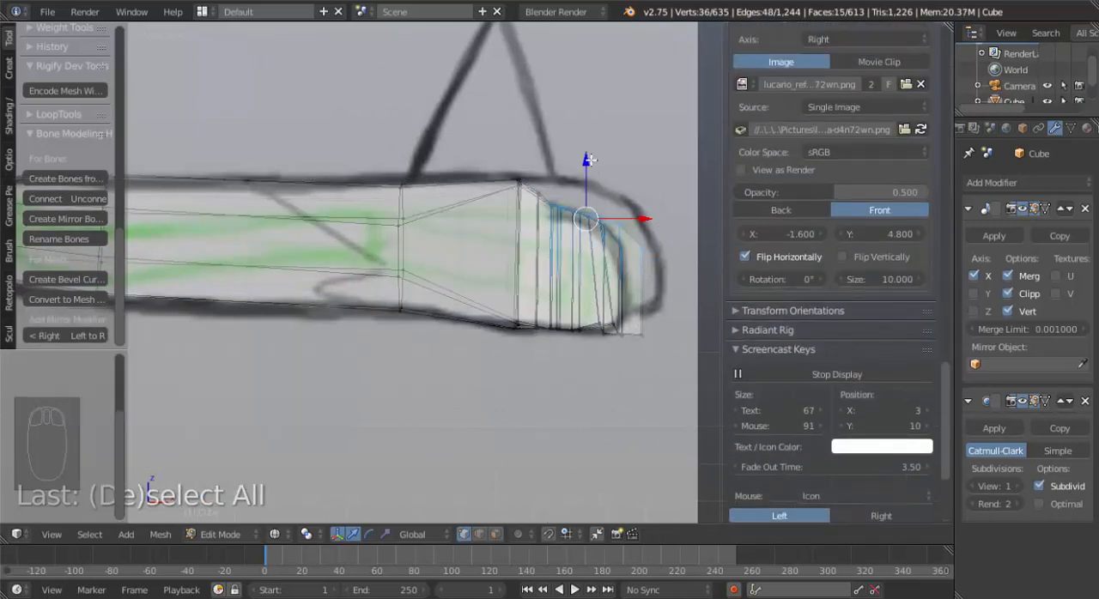
pyautogui.moveTo(589, 160); pyautogui.dragTo(595, 151)
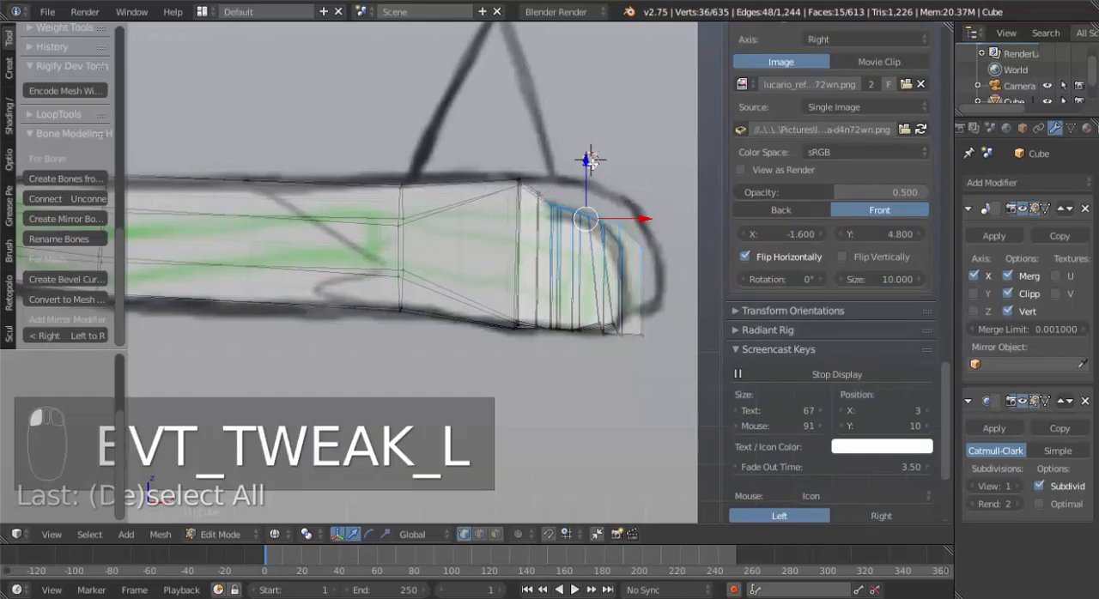
pyautogui.hotkey('ctrl', 'z')
pyautogui.scroll(-3, 558, 287)
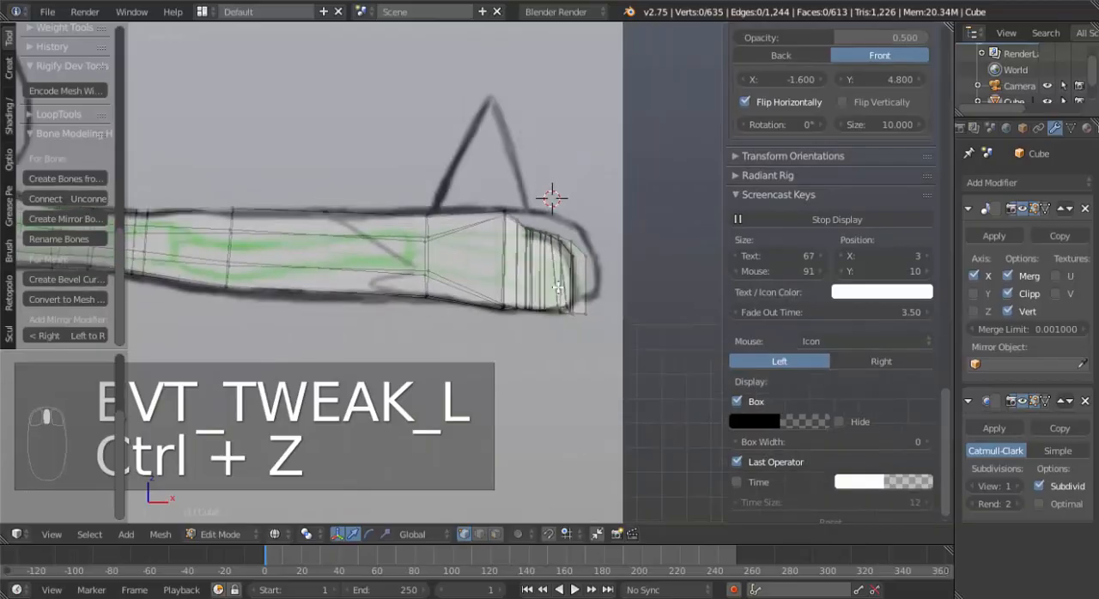
# In face select mode, select the middle finger's five upper faces and move them up along Z to the reference outline.
pyautogui.moveTo(560, 290); pyautogui.dragTo(523, 301, button='middle')
pyautogui.scroll(6, 524, 323)
pyautogui.hotkey('ctrl', 'Tab')
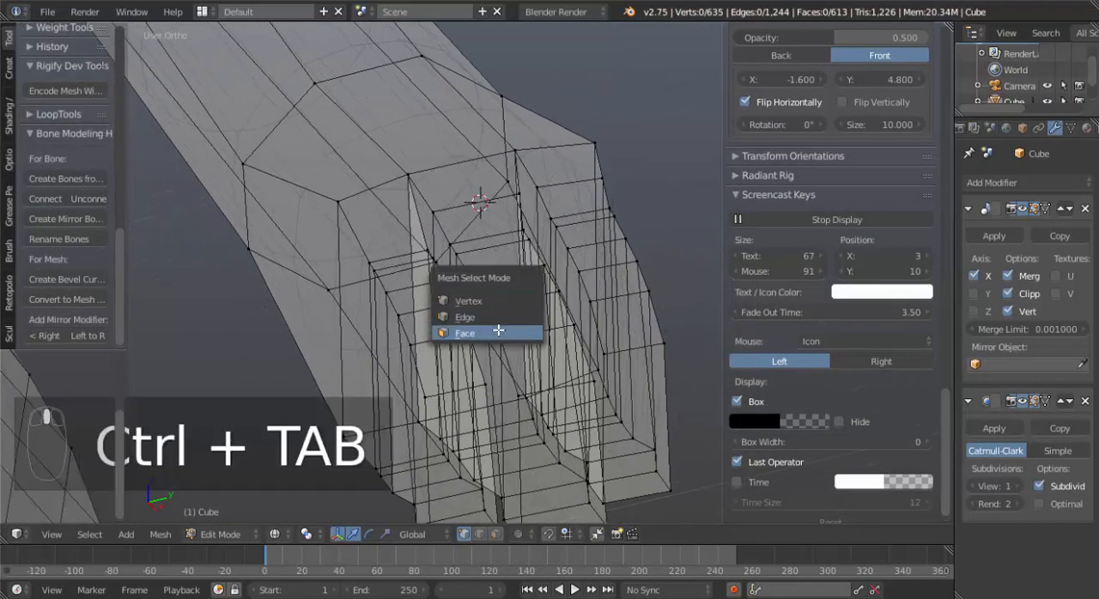
pyautogui.click(498, 331)
pyautogui.press('z')
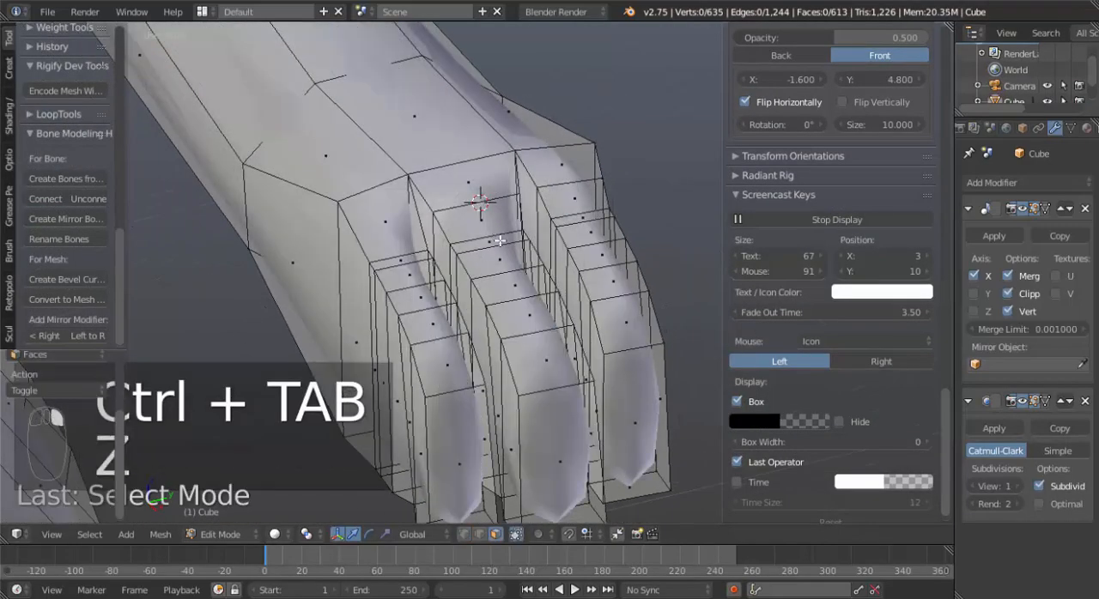
pyautogui.rightClick(499, 240)
pyautogui.keyDown('shift'); pyautogui.rightClick(502, 259); pyautogui.keyUp('shift')
pyautogui.keyDown('shift'); pyautogui.rightClick(517, 285); pyautogui.keyUp('shift')
pyautogui.keyDown('shift'); pyautogui.rightClick(531, 312); pyautogui.keyUp('shift')
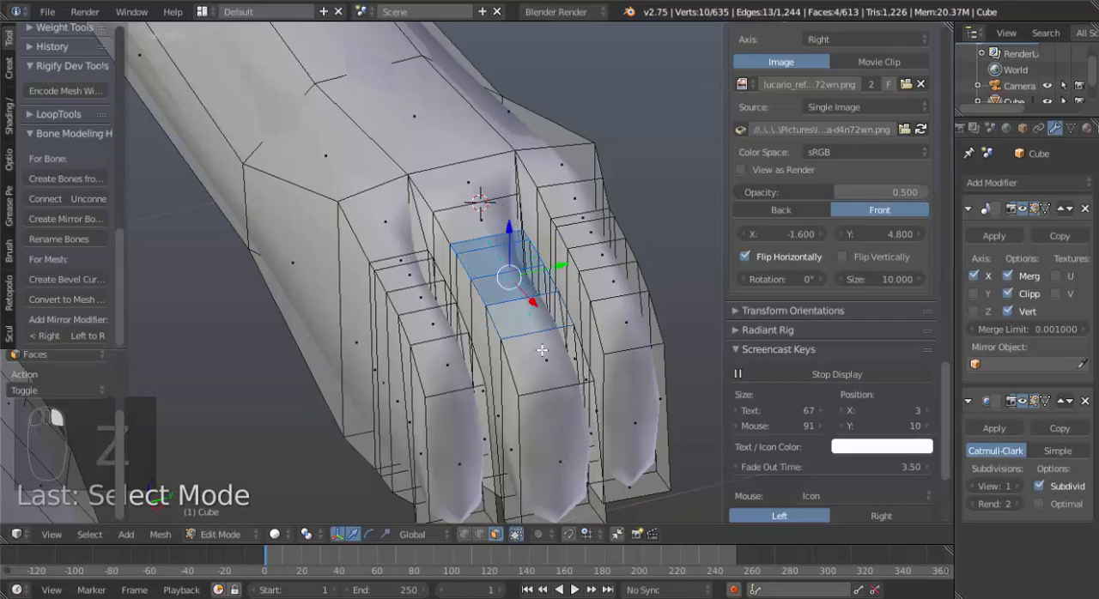
pyautogui.keyDown('shift'); pyautogui.rightClick(541, 350); pyautogui.keyUp('shift')
pyautogui.press('KP_3')
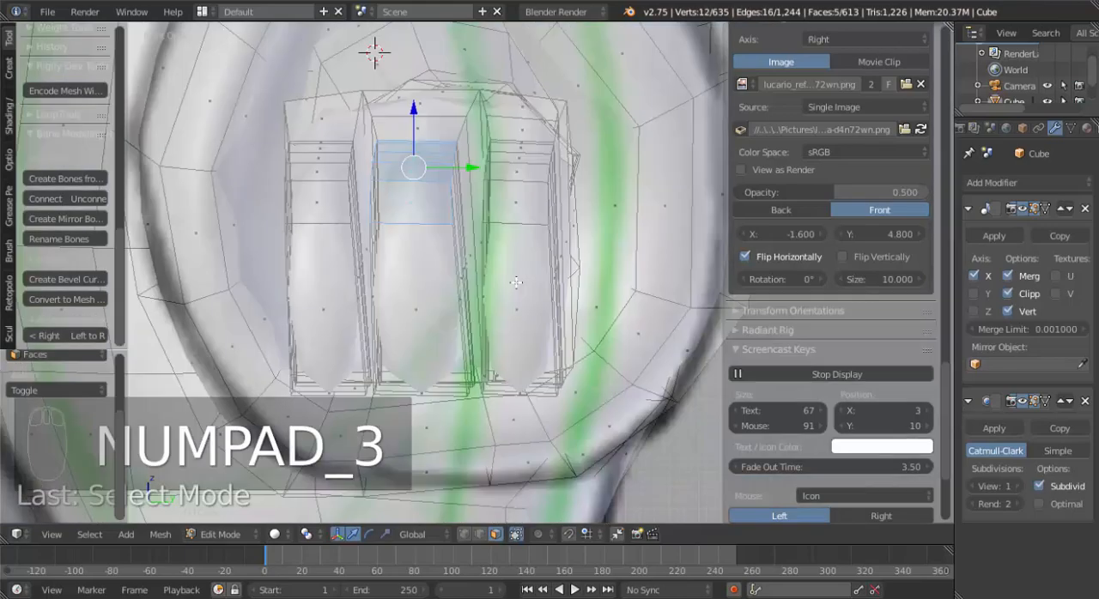
pyautogui.press('KP_1')
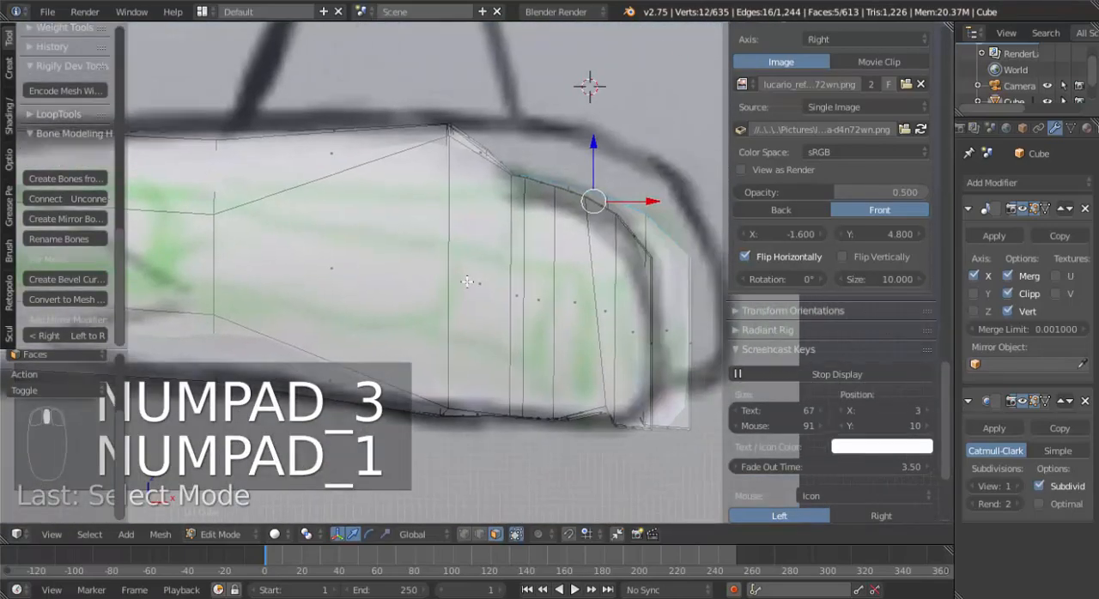
pyautogui.moveTo(569, 152)
pyautogui.mouseDown()
pyautogui.moveTo(577, 129)
pyautogui.moveTo(567, 145)
pyautogui.mouseUp()
pyautogui.press('g')
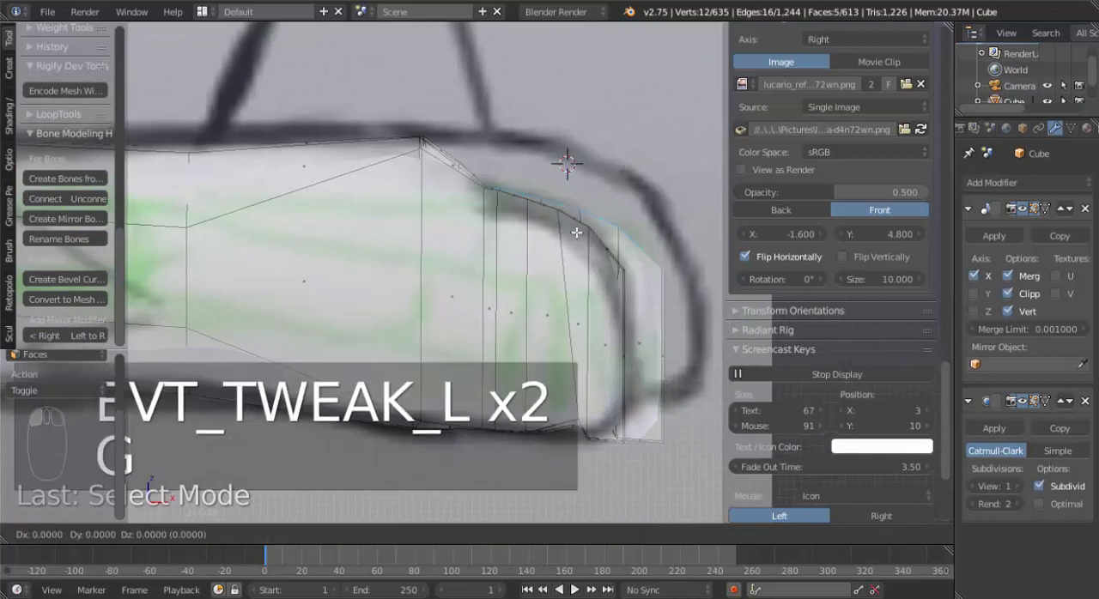
pyautogui.press('z')
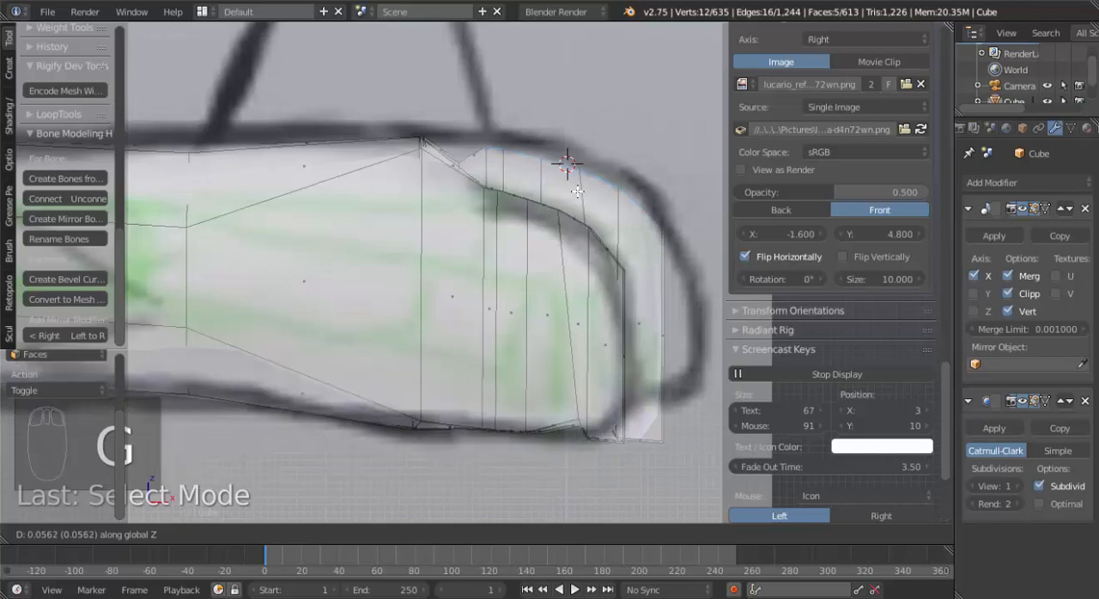
pyautogui.click(583, 179)
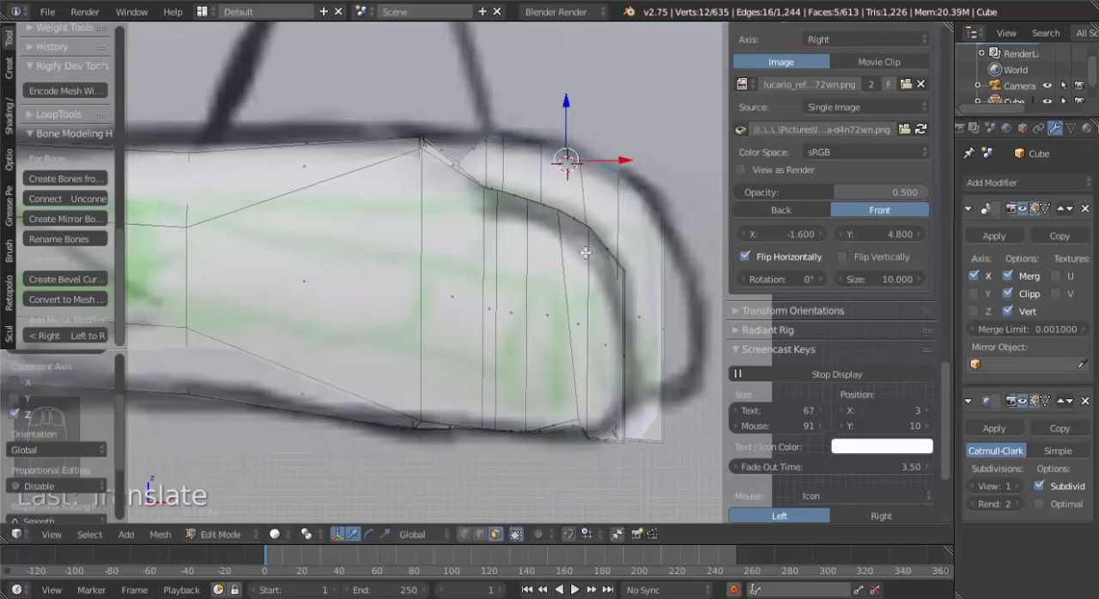
# Move the middle finger's front end face outward to the reference outline and scale it down along Z.
pyautogui.moveTo(632, 352); pyautogui.dragTo(623, 328, button='middle')
pyautogui.rightClick(614, 323)
pyautogui.press('KP_3')
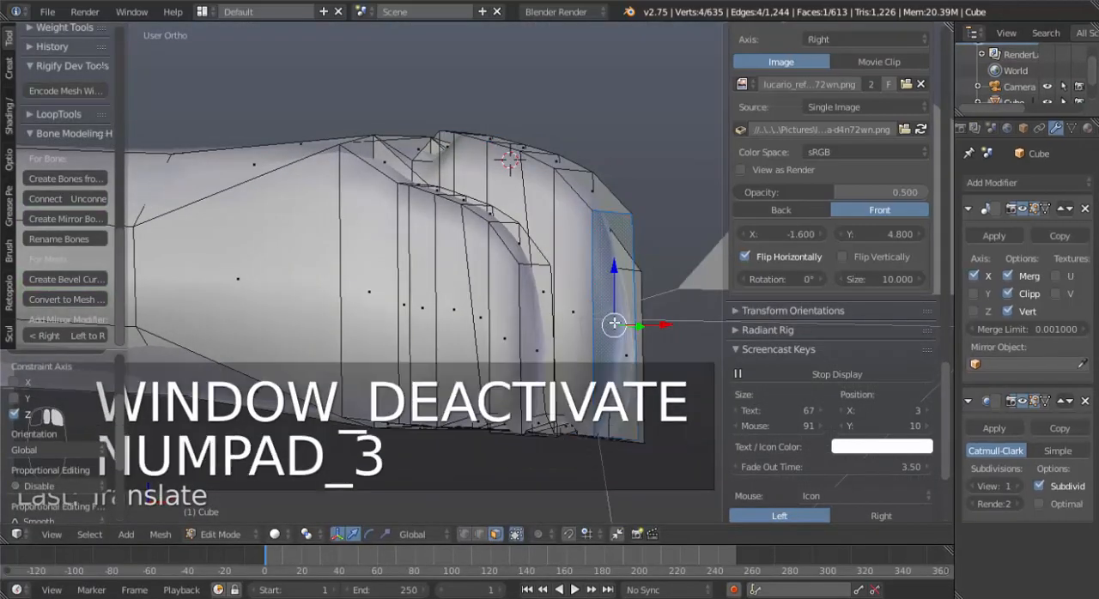
pyautogui.press('KP_1')
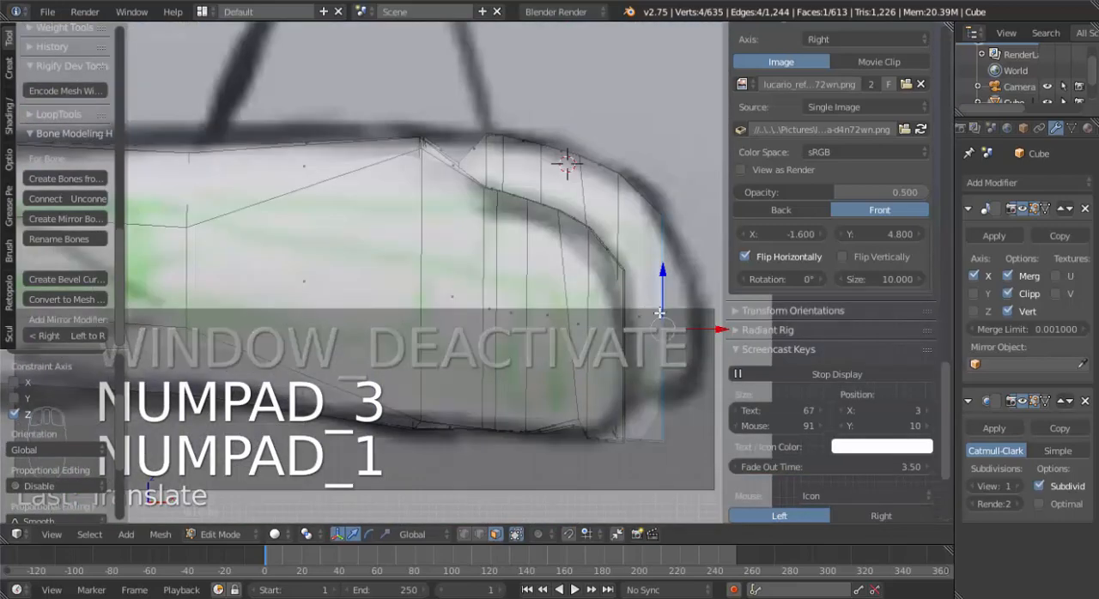
pyautogui.press('g')
pyautogui.press('s')
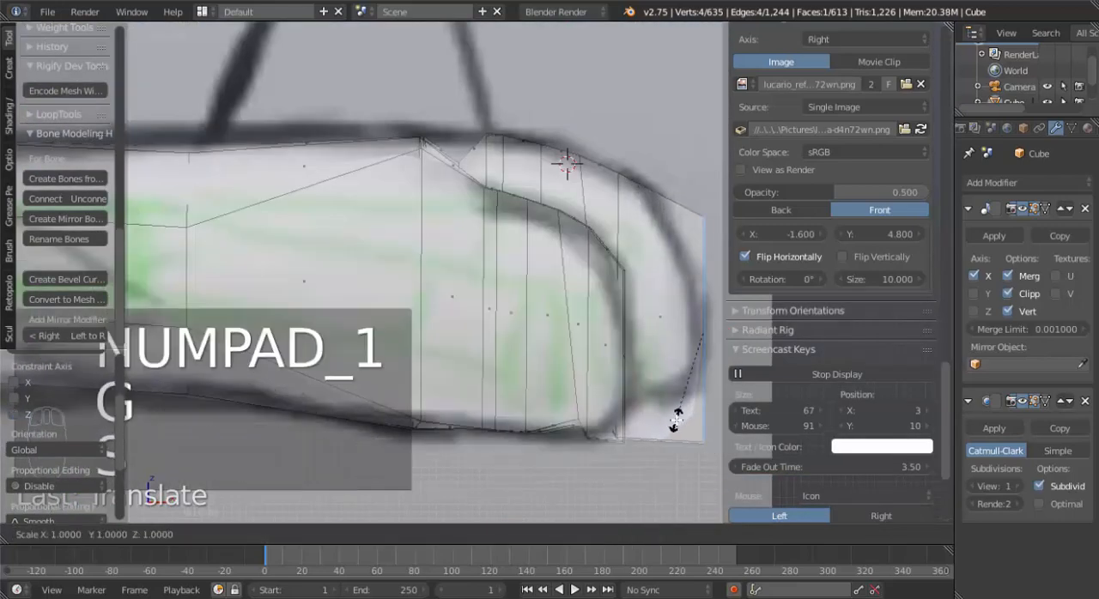
pyautogui.press('z')
pyautogui.click(685, 386)
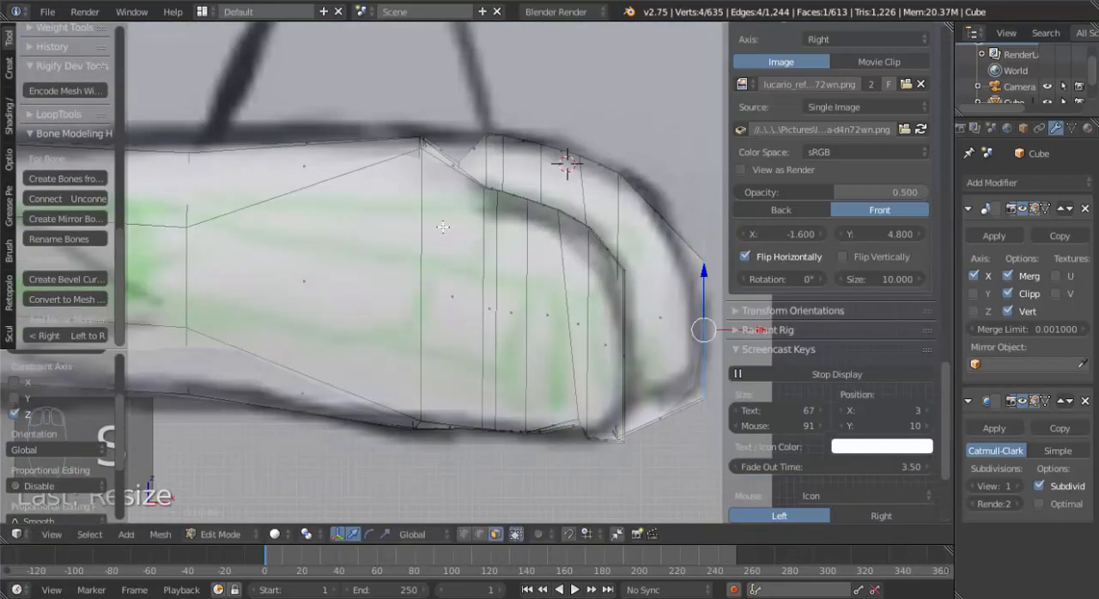
# In edge select mode, select the edge in the dip between the hand and the finger's top and move it up along Z to the outline.
pyautogui.moveTo(443, 224); pyautogui.dragTo(441, 272, button='middle')
pyautogui.hotkey('ctrl', 'Tab')
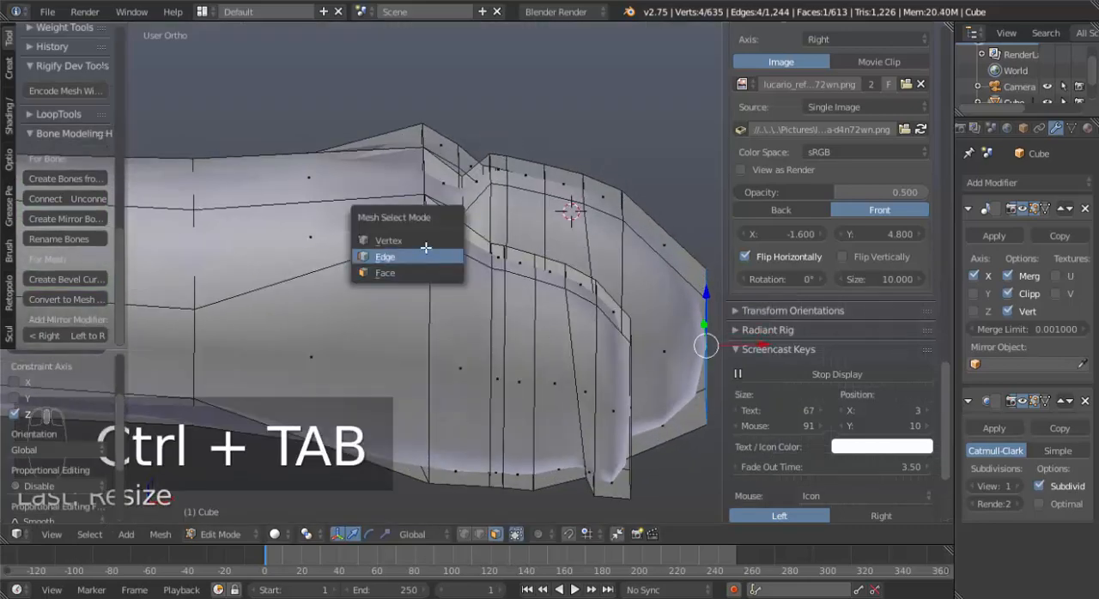
pyautogui.click(426, 247)
pyautogui.rightClick(462, 195)
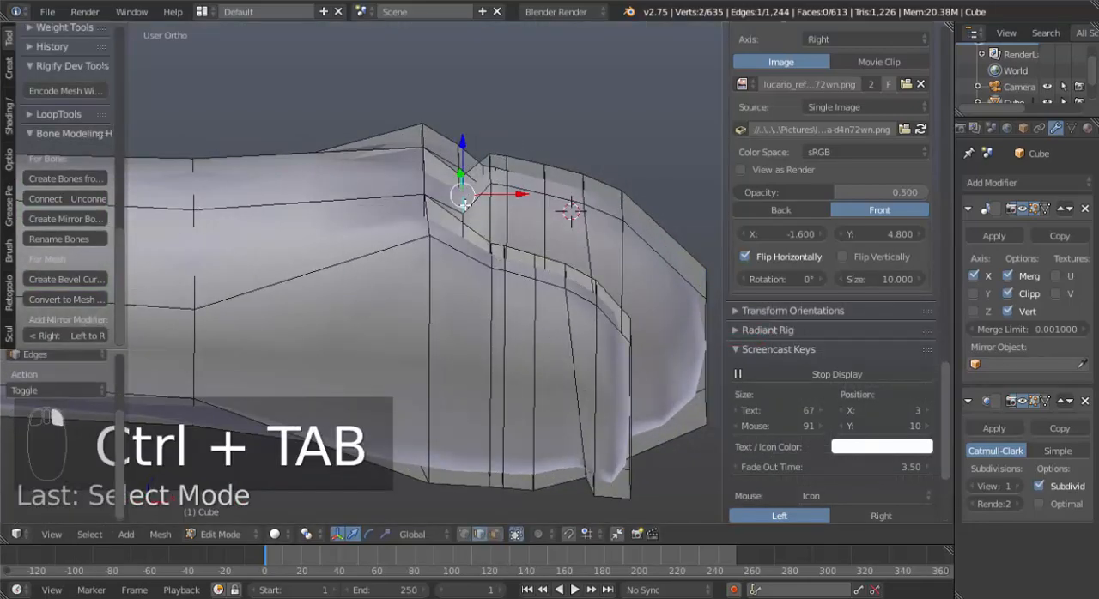
pyautogui.press('KP_1')
pyautogui.moveTo(461, 103); pyautogui.dragTo(460, 101)
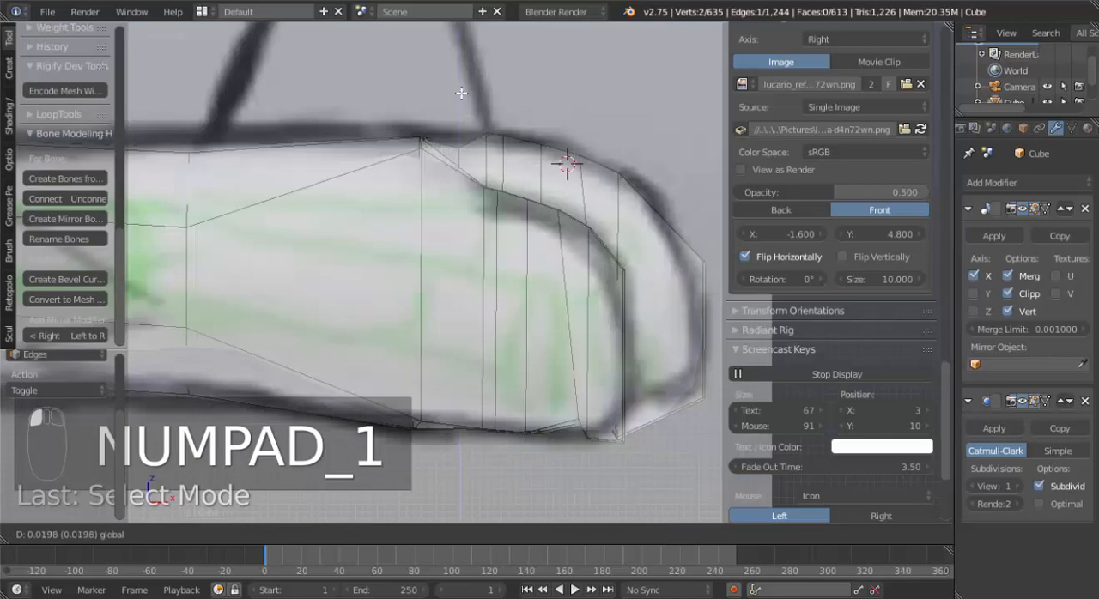
pyautogui.click(461, 81)
# Add a cone at the hand in the front view and set its base fill type to Nothing.
pyautogui.scroll(-5, 428, 261)
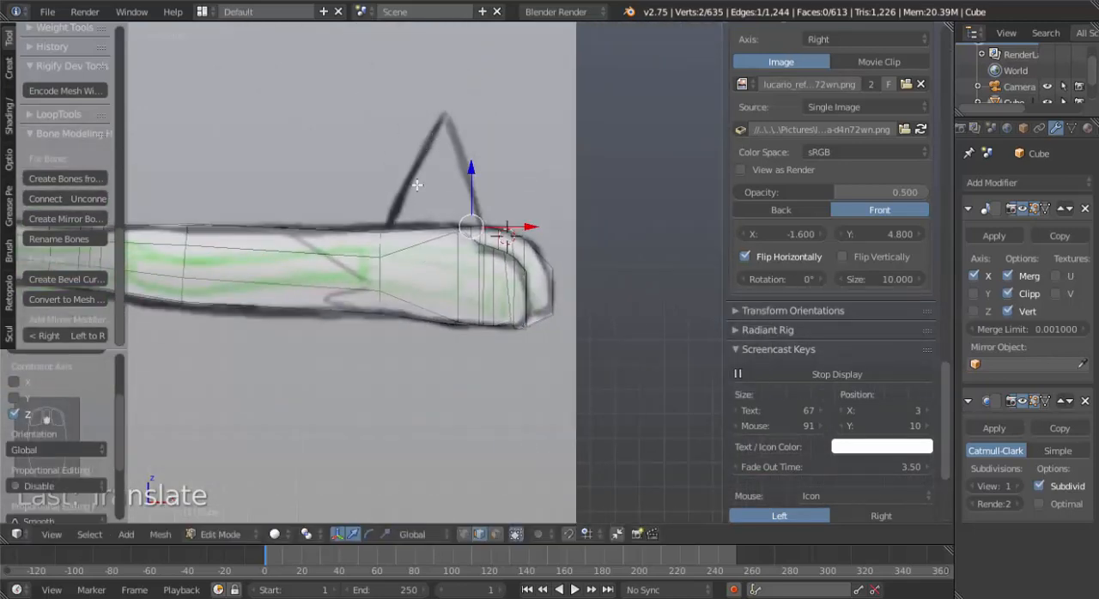
pyautogui.scroll(-5, 467, 245)
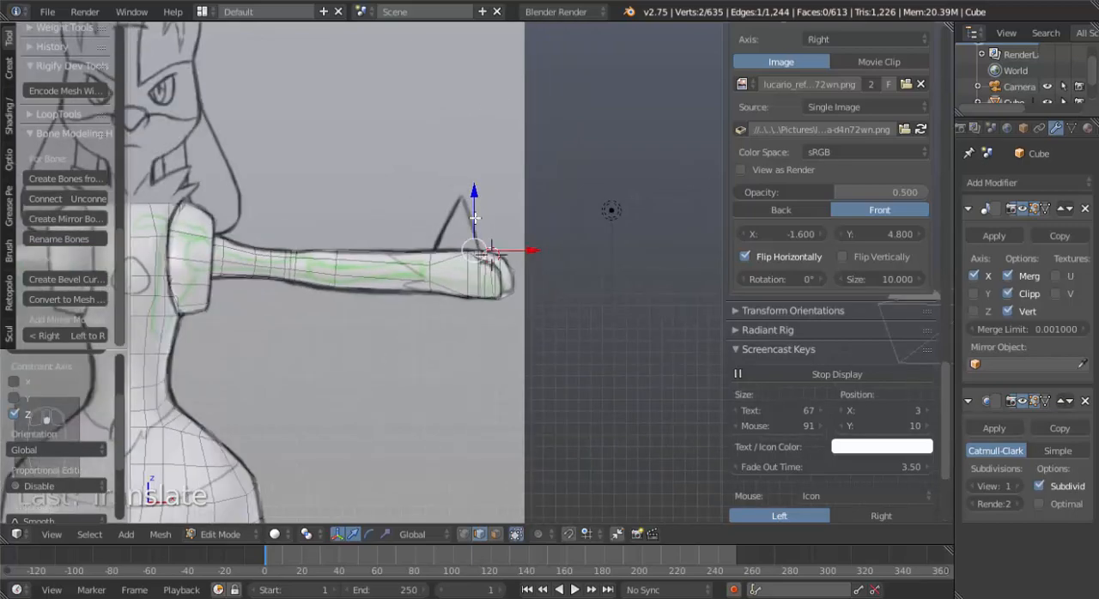
pyautogui.scroll(5, 459, 266)
pyautogui.scroll(-4, 456, 272)
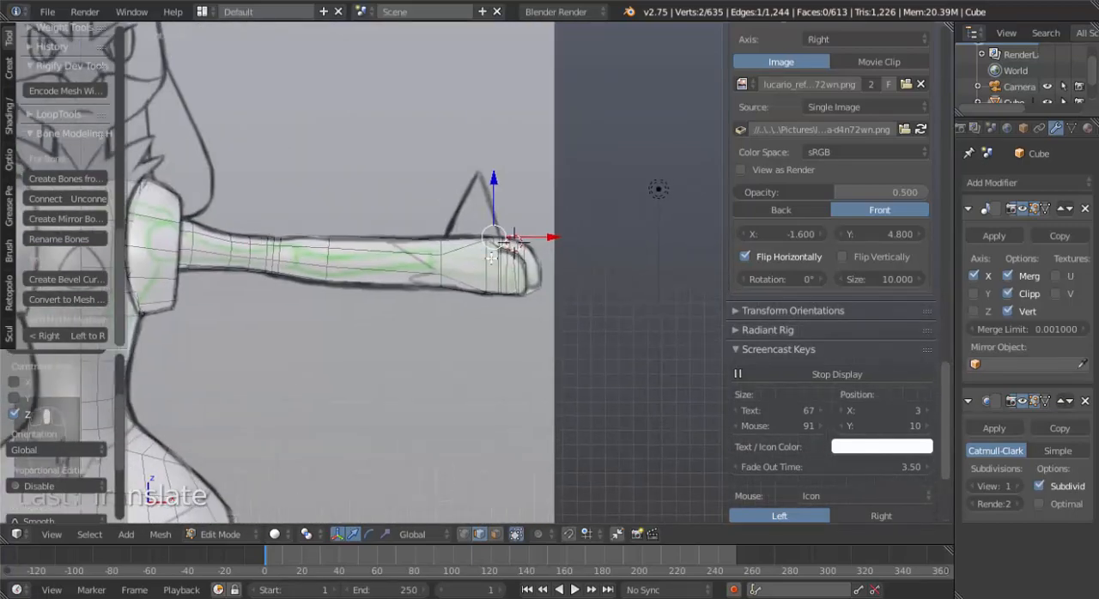
pyautogui.moveTo(492, 272); pyautogui.dragTo(480, 331, button='middle')
pyautogui.press('KP_1')
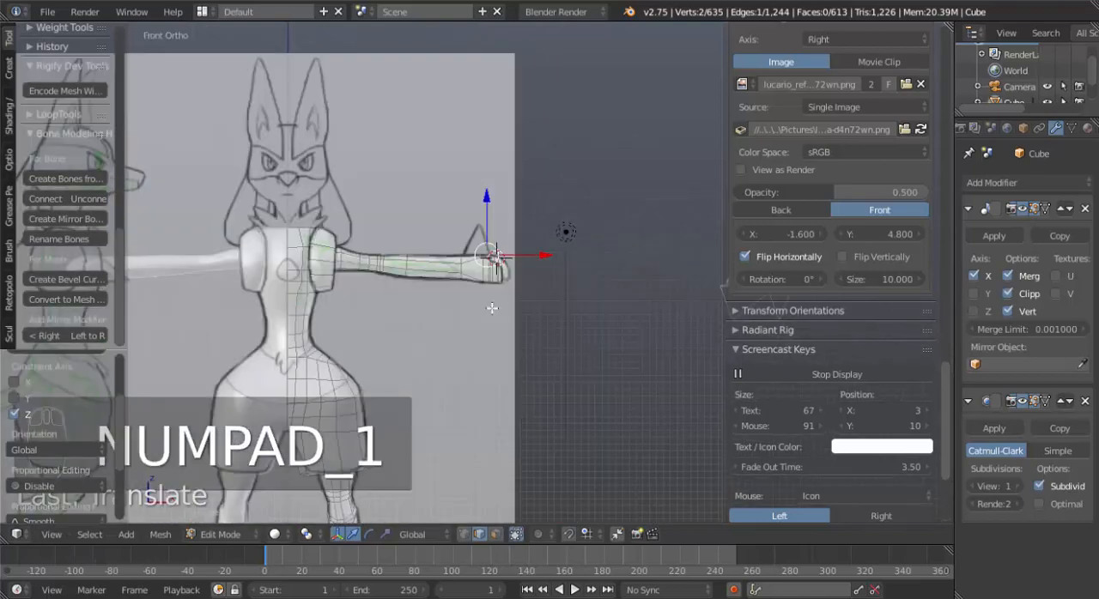
pyautogui.hotkey('shift', 'a')
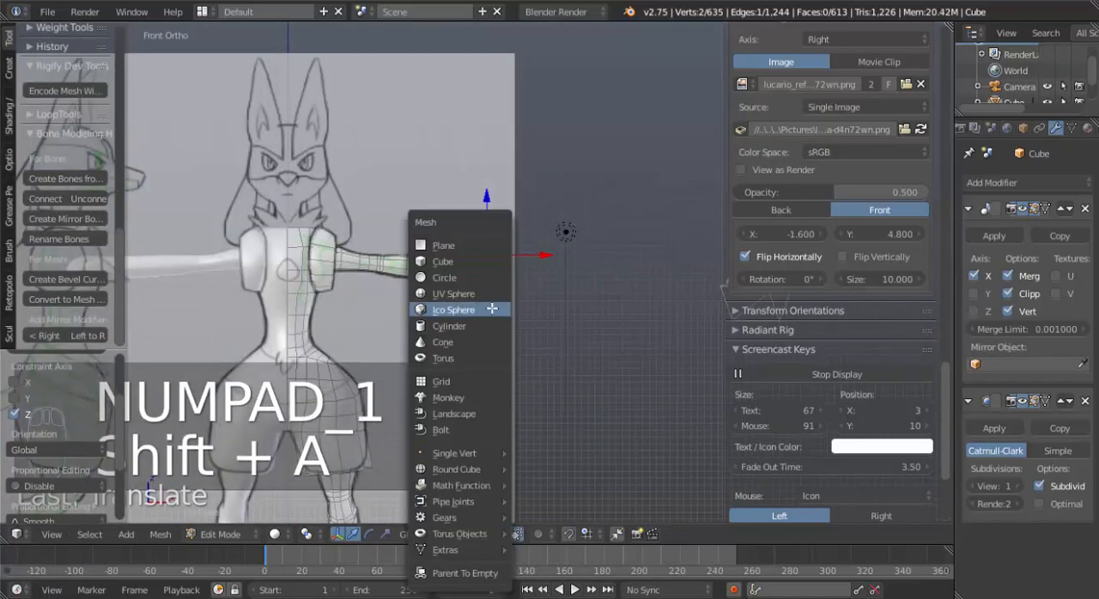
pyautogui.click(470, 338)
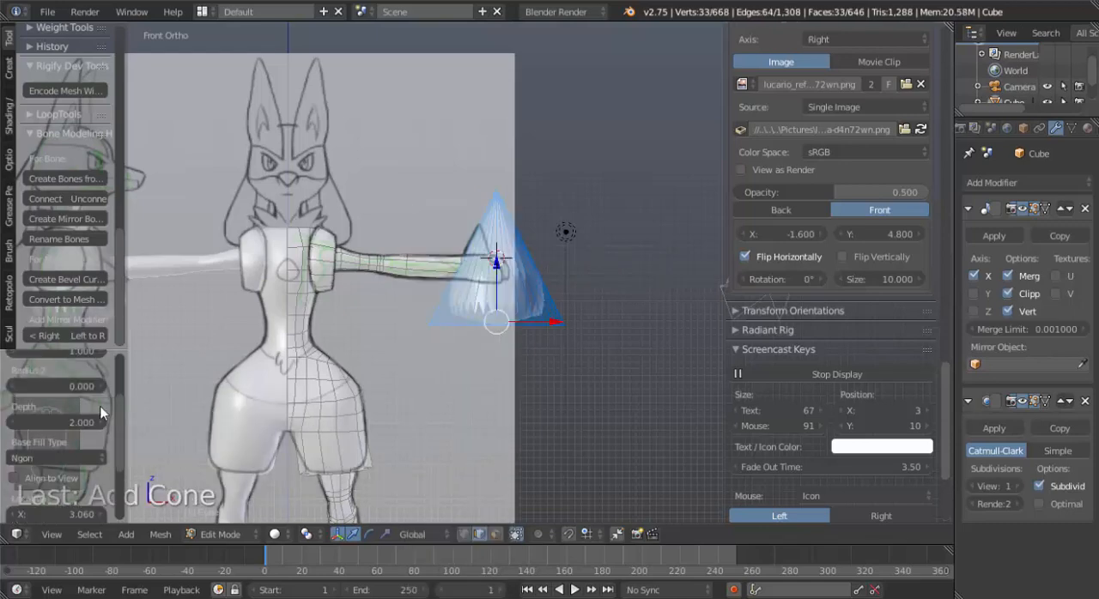
pyautogui.click(65, 452)
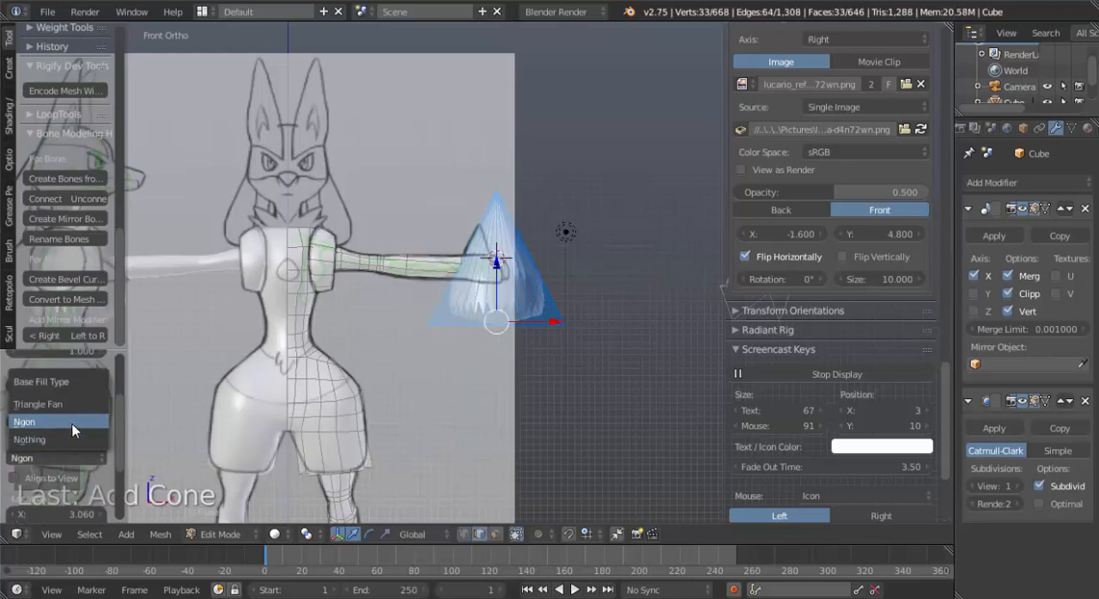
pyautogui.click(72, 423)
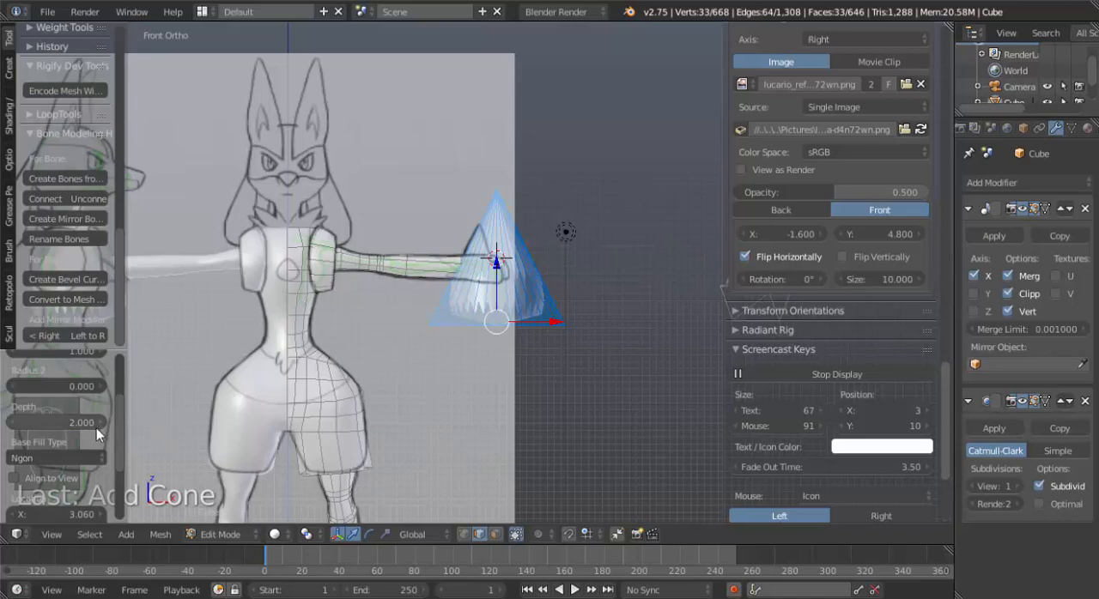
pyautogui.click(74, 465)
pyautogui.click(75, 443)
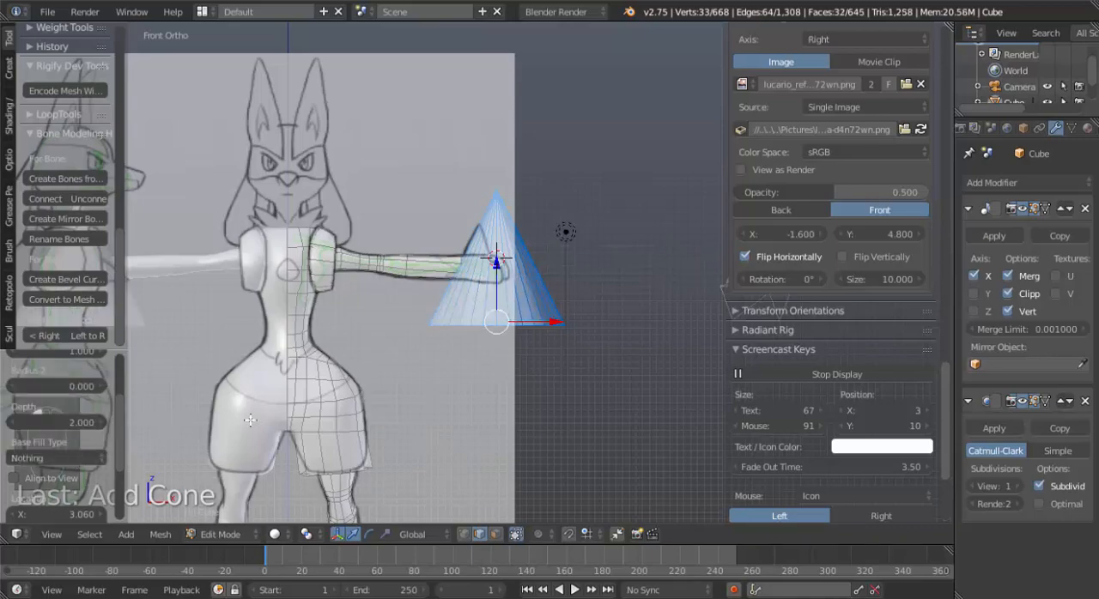
# Set the new cone's vertex count to 6.
pyautogui.moveTo(499, 368); pyautogui.dragTo(476, 299, button='middle')
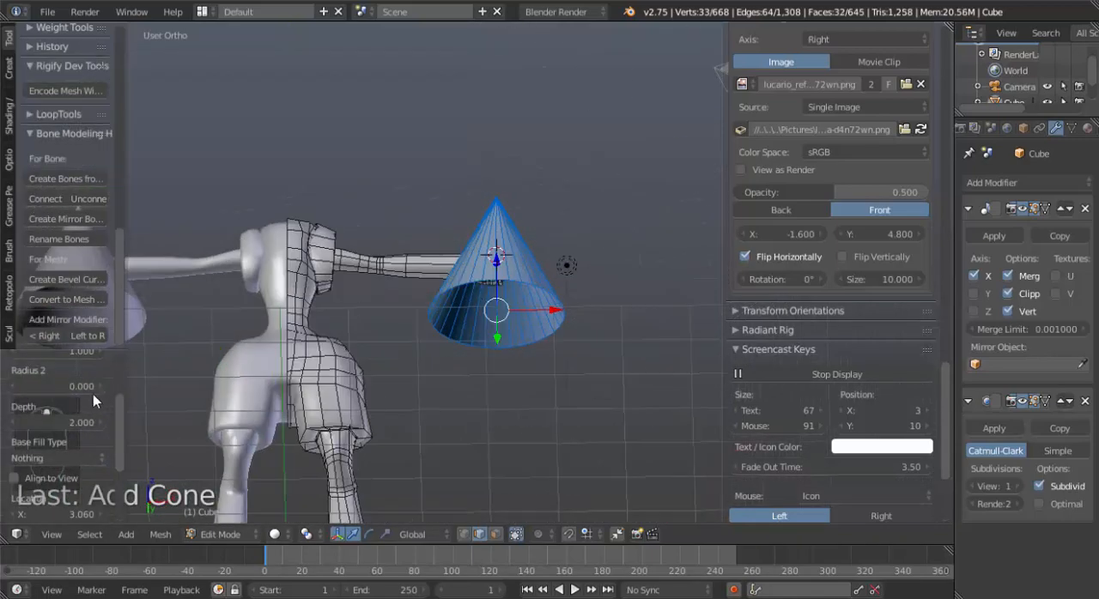
pyautogui.scroll(3, 91, 401)
pyautogui.click(72, 402)
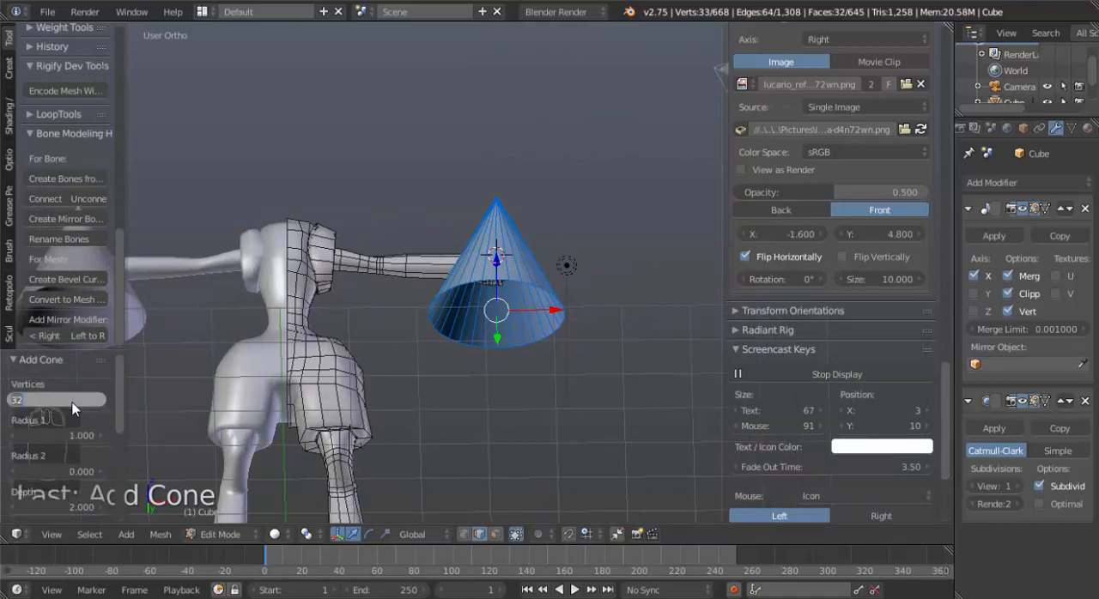
pyautogui.press('Return')
pyautogui.click(72, 402)
pyautogui.press('Return')
pyautogui.click(72, 402)
pyautogui.write('6')
pyautogui.press('Return')
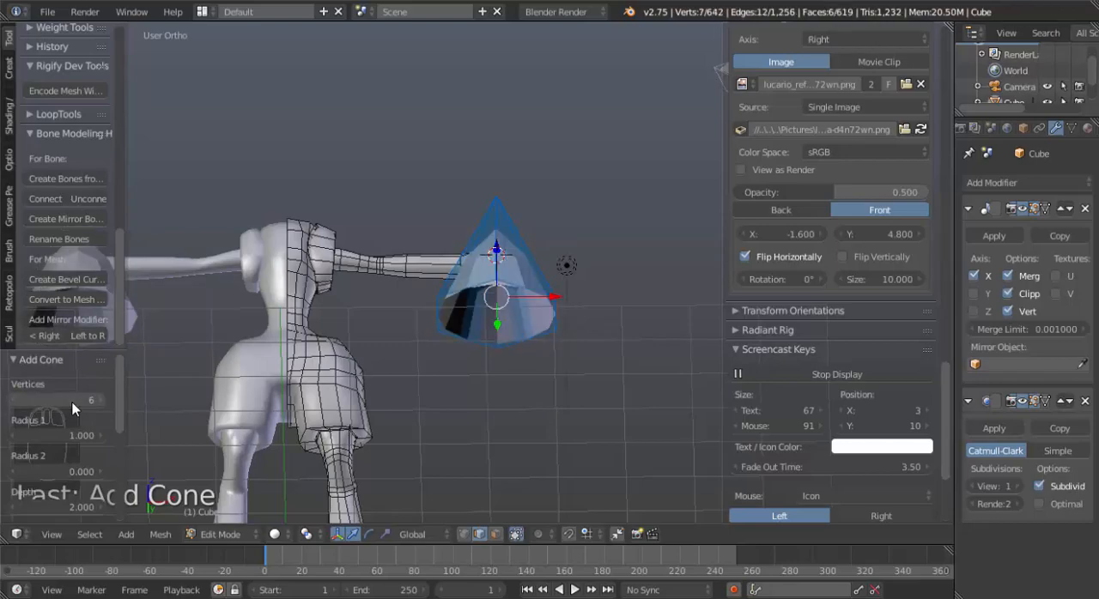
# Select the cone's open base edge loop and edge-slide it up close to the tip, by a factor of about 0.96.
pyautogui.moveTo(335, 314); pyautogui.dragTo(549, 345, button='middle')
pyautogui.press('KP_1')
pyautogui.scroll(2, 571, 329)
pyautogui.keyDown('alt'); pyautogui.rightClick(552, 342); pyautogui.keyUp('alt')
pyautogui.press('KP_1')
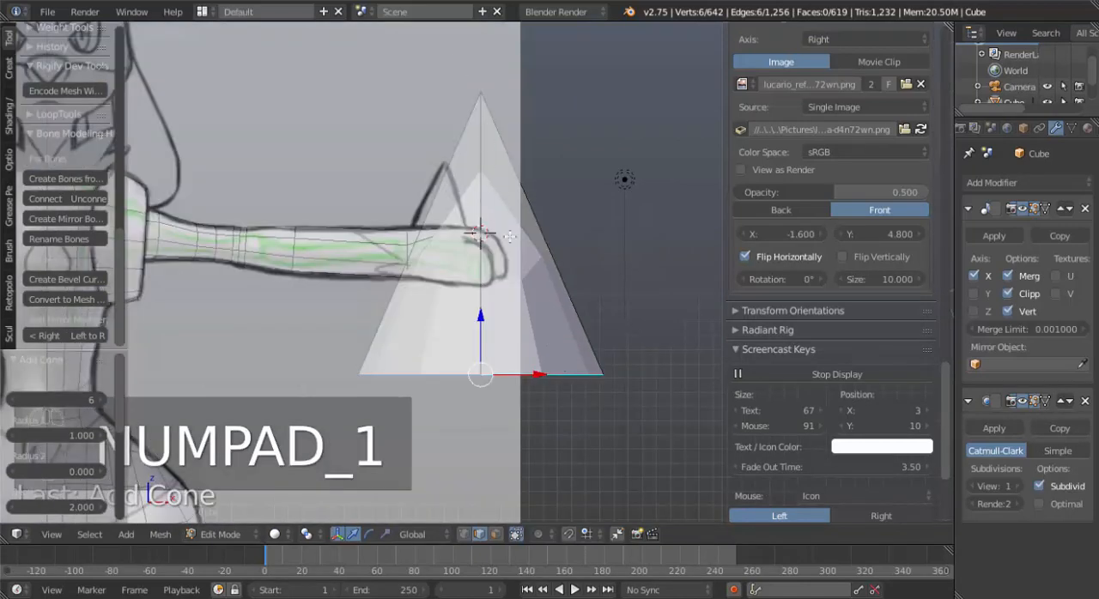
pyautogui.press('g')
pyautogui.press('g')
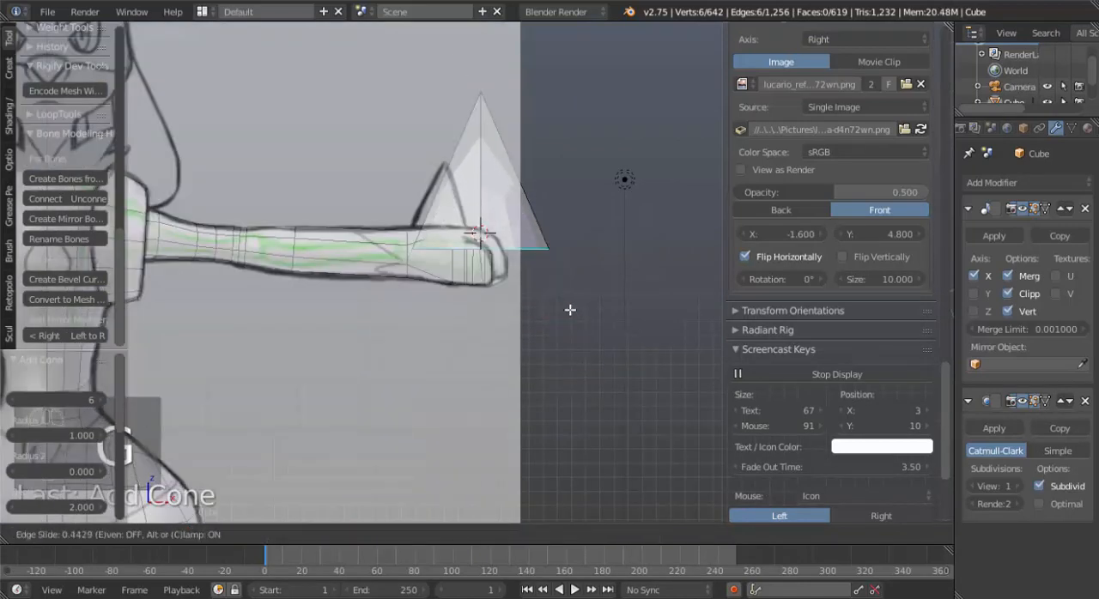
pyautogui.click(557, 243)
# Extrude the small cone's base loop about 0.8 down along Z to the top of the hand and scale the new loop up.
pyautogui.press('e')
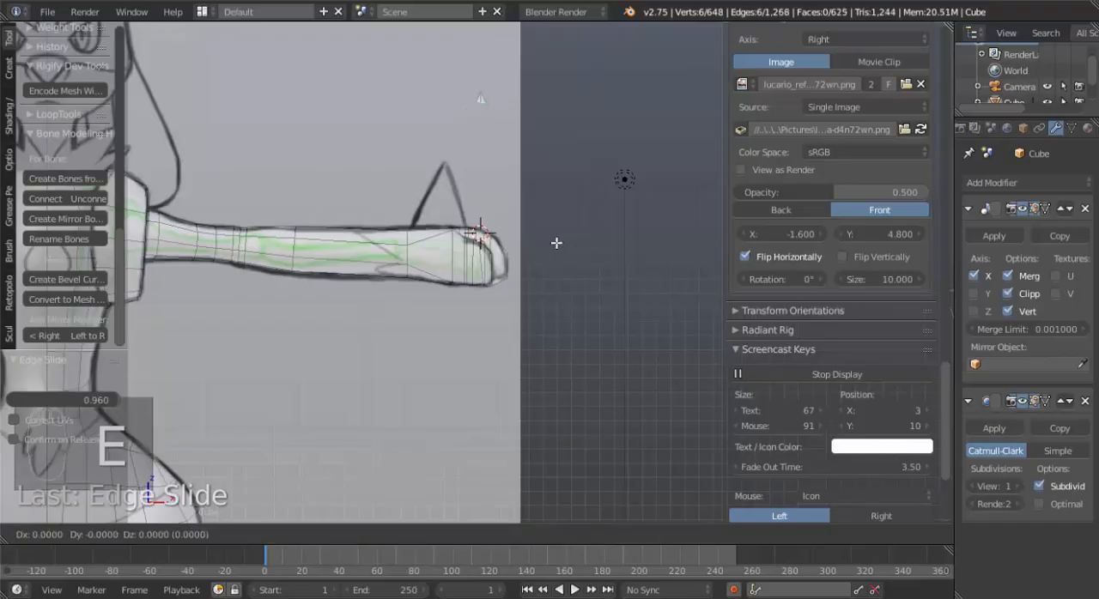
pyautogui.click(568, 355)
pyautogui.press('s')
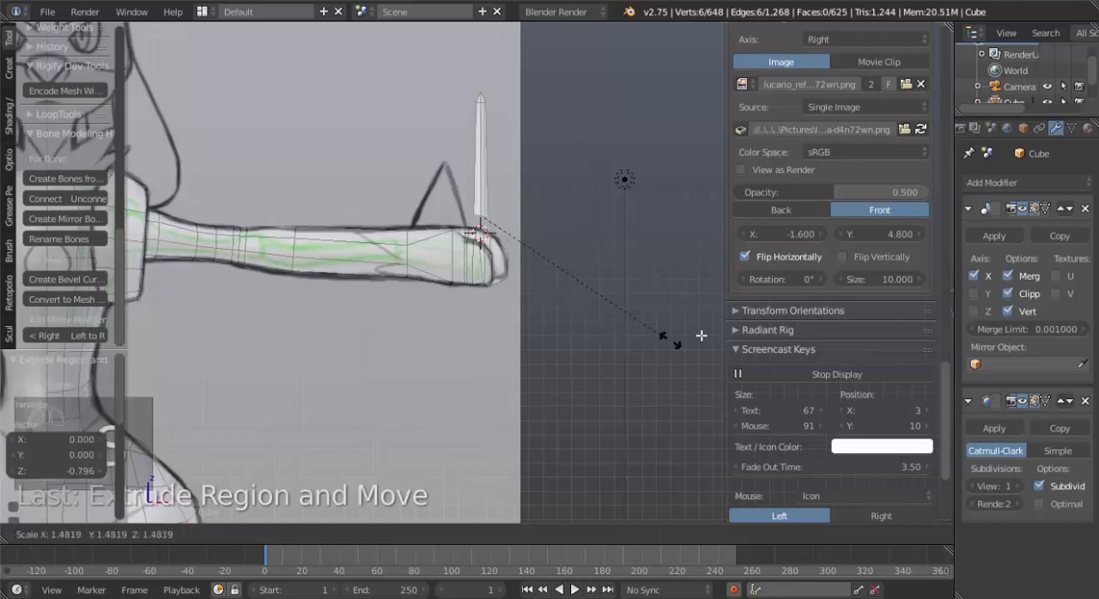
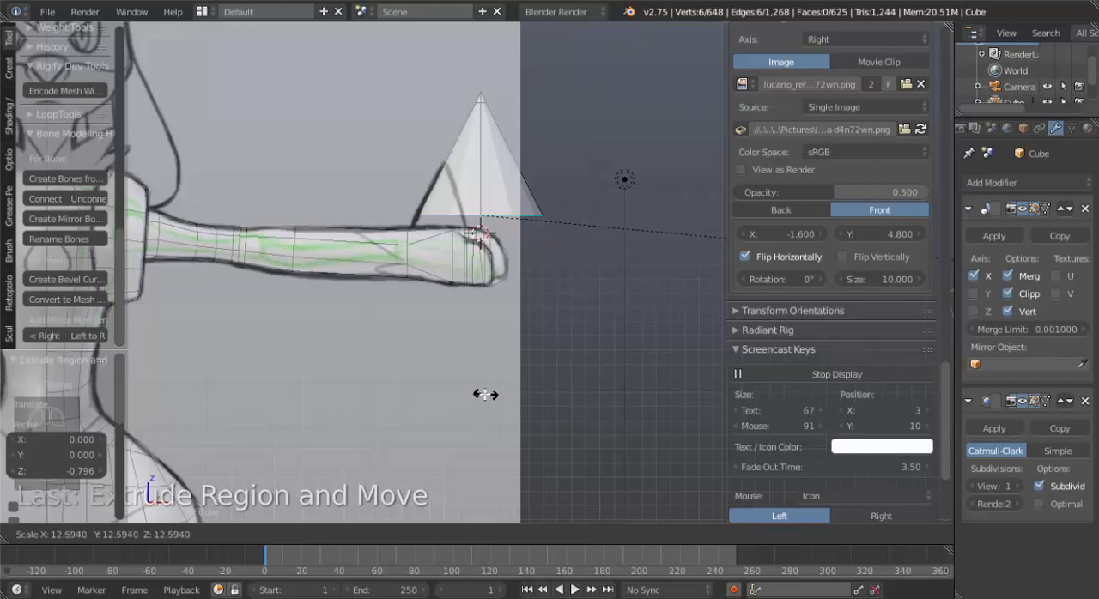
# Scale the cone's base loop up by about 12.3 and scale the whole linked cone down to about 0.58.
pyautogui.click(447, 388)
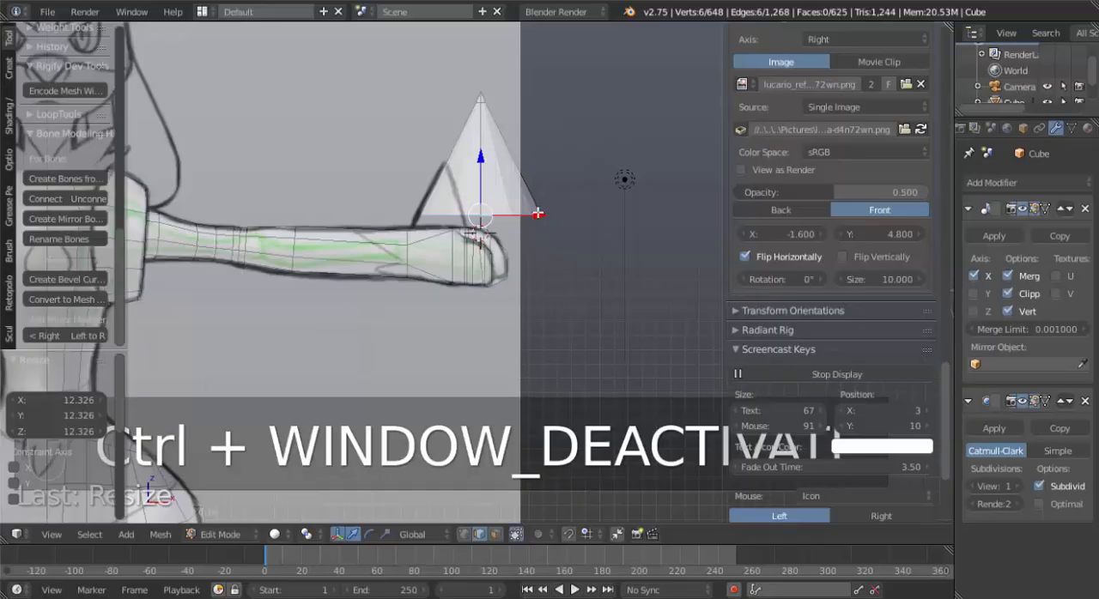
pyautogui.rightClick(534, 209)
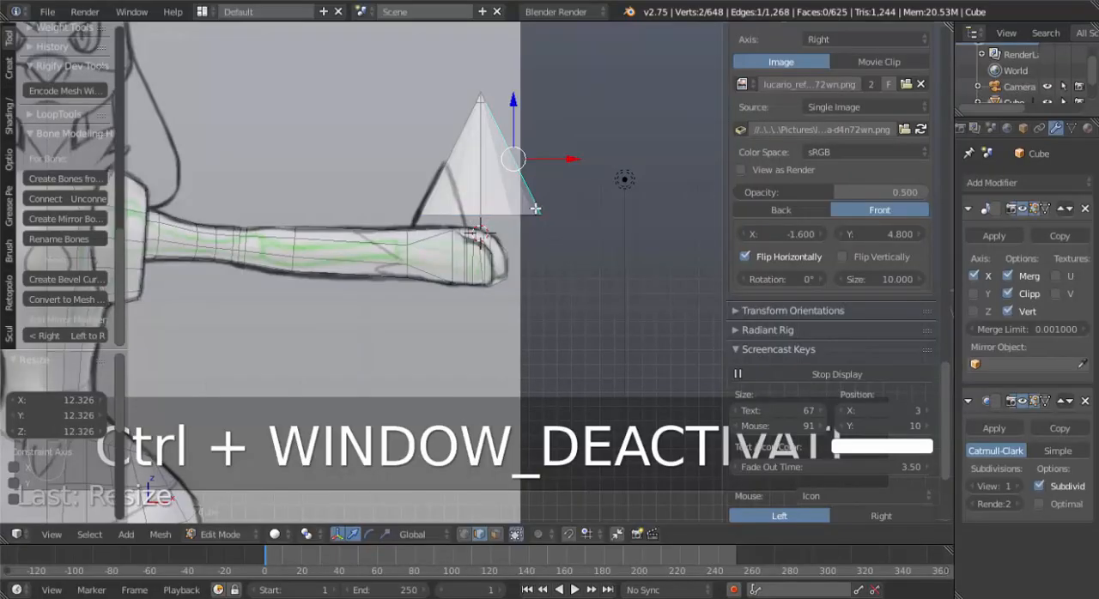
pyautogui.hotkey('ctrl', 'l')
pyautogui.press('s')
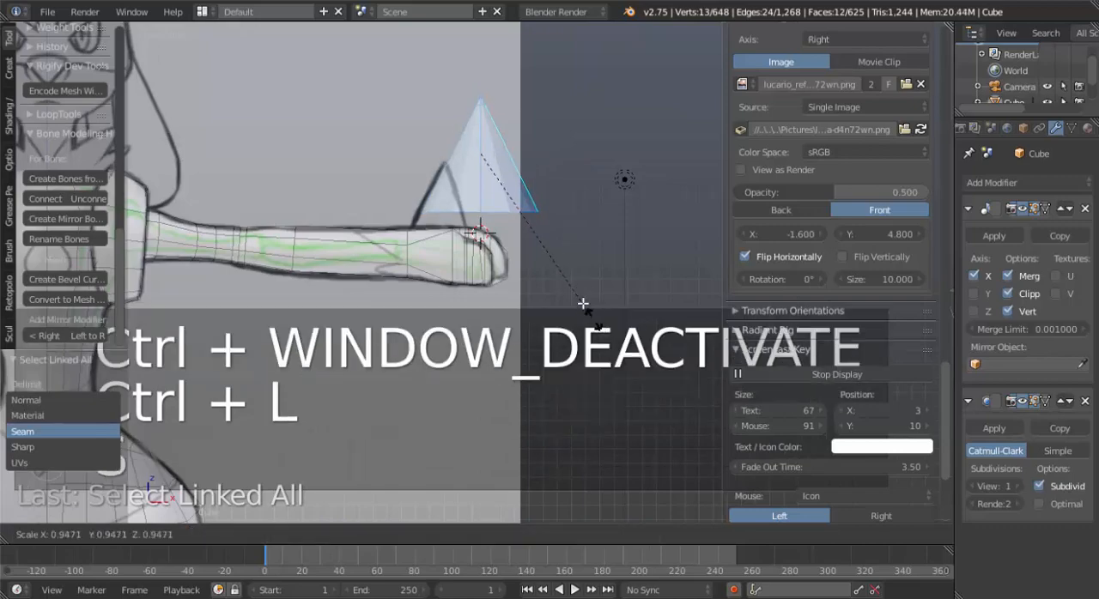
pyautogui.click(559, 251)
# Move the cone onto the reference spike, about -0.284 in X and -0.256 in Z, and scale it to about 0.89.
pyautogui.press('g')
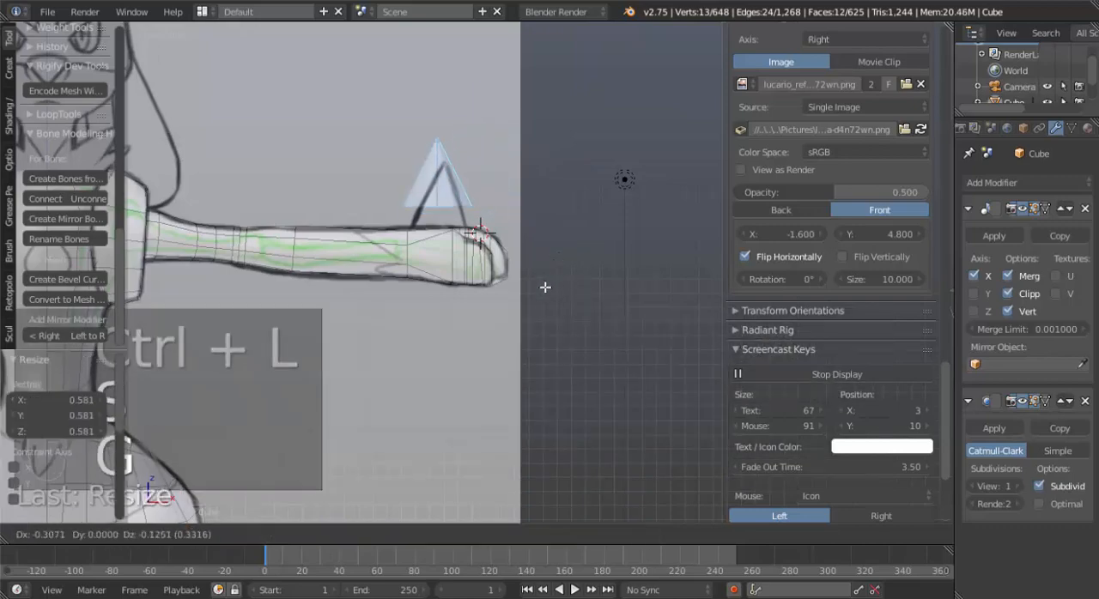
pyautogui.click(551, 293)
pyautogui.press('s')
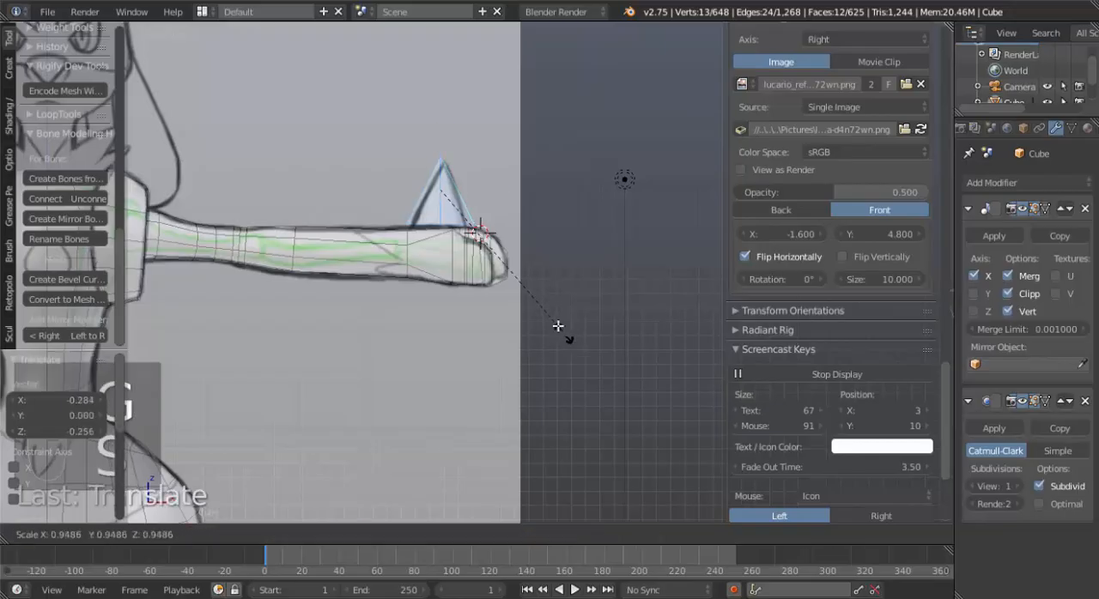
pyautogui.click(557, 325)
# Nudge the cone over the hand in the top view, about -0.033 in X and 0.02 in Y, and hide it.
pyautogui.press('KP_7')
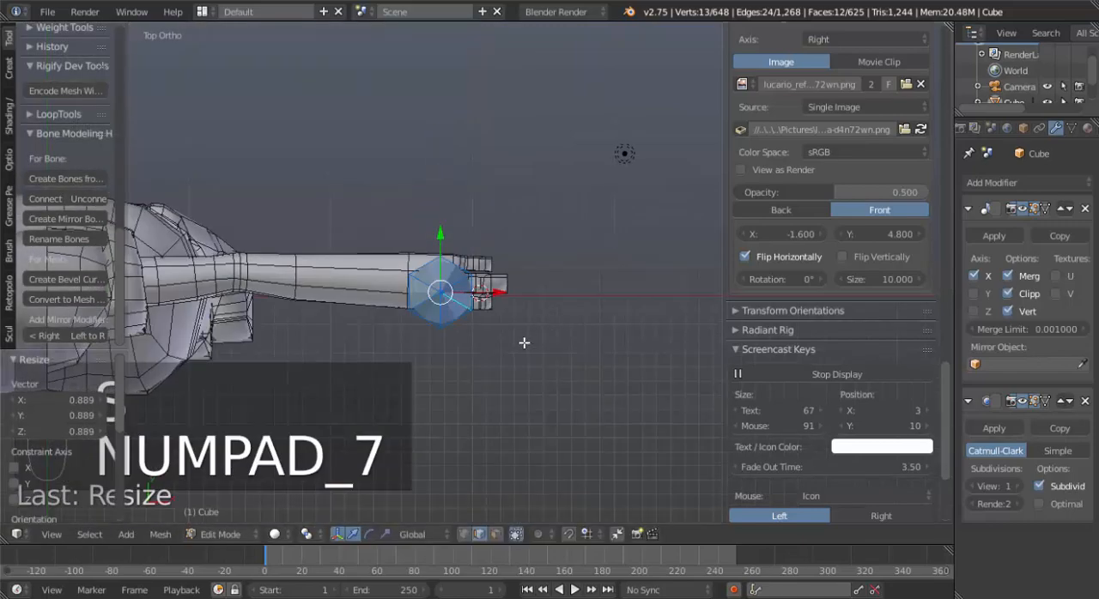
pyautogui.scroll(4, 524, 343)
pyautogui.keyDown('shift'); pyautogui.moveTo(451, 369); pyautogui.dragTo(517, 340, button='middle'); pyautogui.keyUp('shift')
pyautogui.press('g')
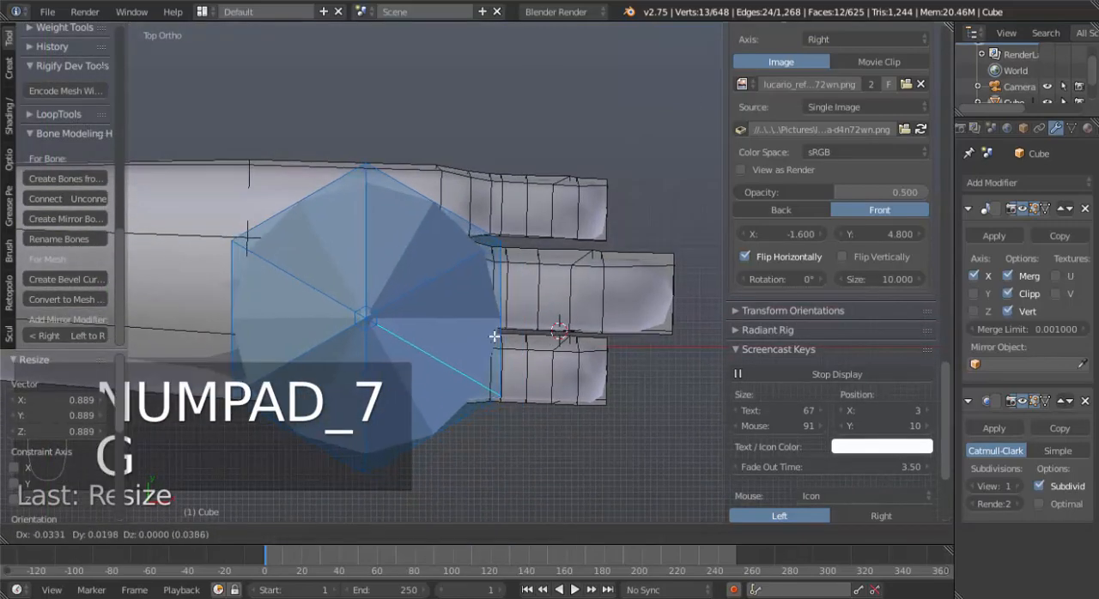
pyautogui.click(493, 336)
pyautogui.moveTo(456, 409); pyautogui.dragTo(441, 385, button='middle')
pyautogui.press('h')
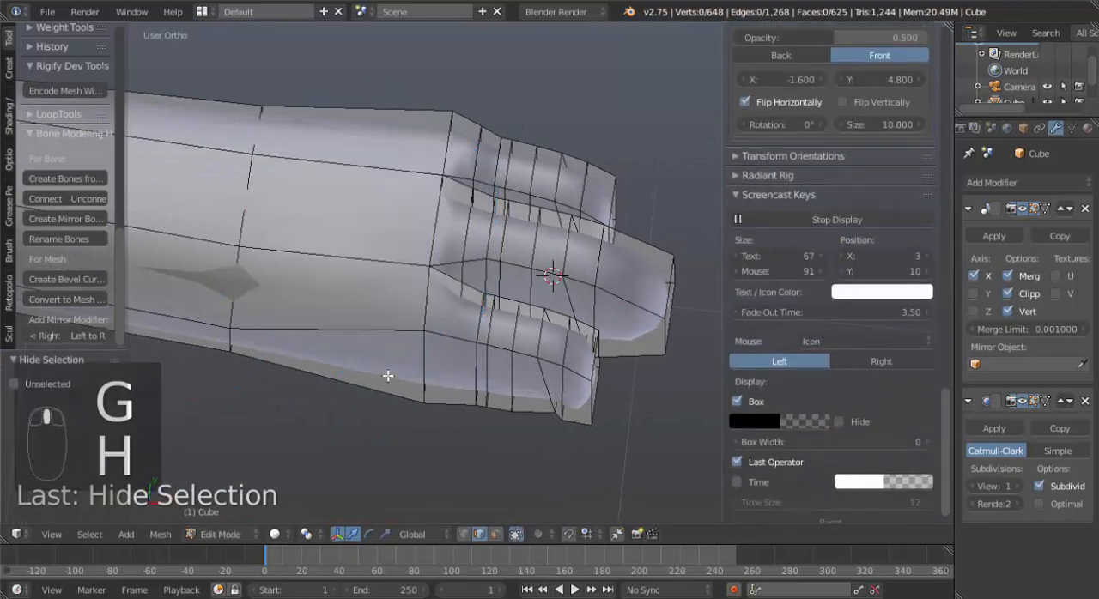
# Box-select all hand and finger vertices in vertex select mode with wireframe shading.
pyautogui.moveTo(387, 442); pyautogui.dragTo(420, 396, button='middle')
pyautogui.hotkey('ctrl', 'Tab')
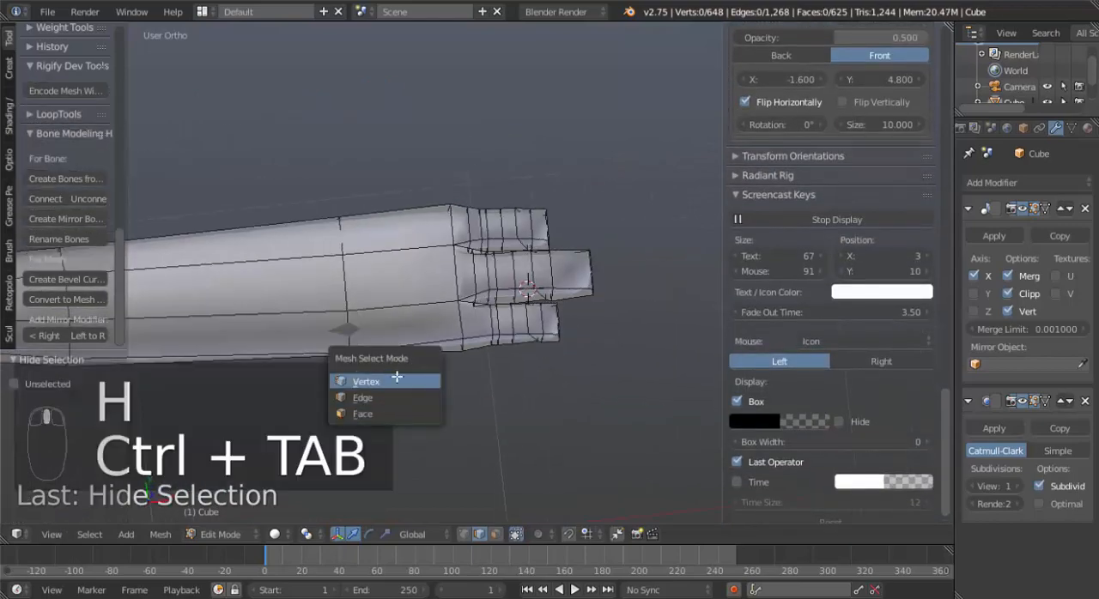
pyautogui.click(397, 379)
pyautogui.press('z')
pyautogui.press('b')
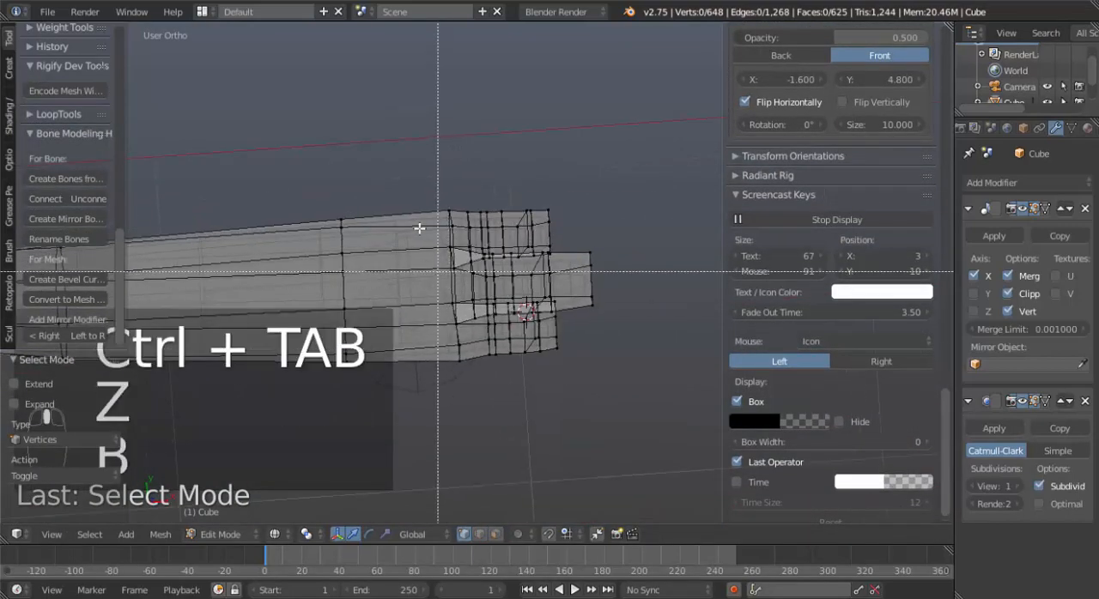
pyautogui.moveTo(397, 170); pyautogui.dragTo(636, 413)
pyautogui.press('s')
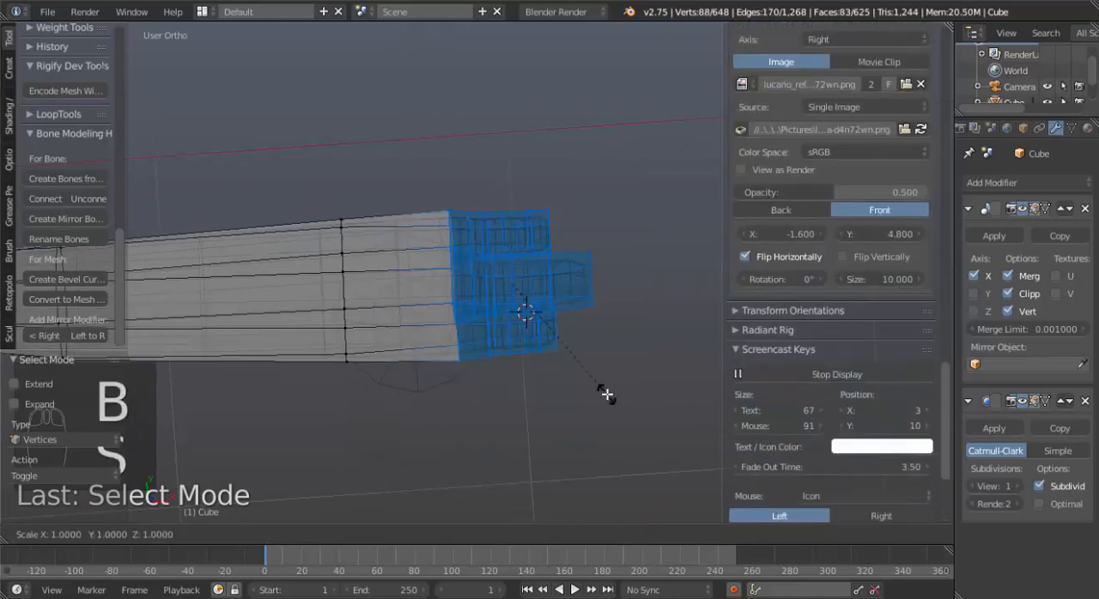
pyautogui.press('y')
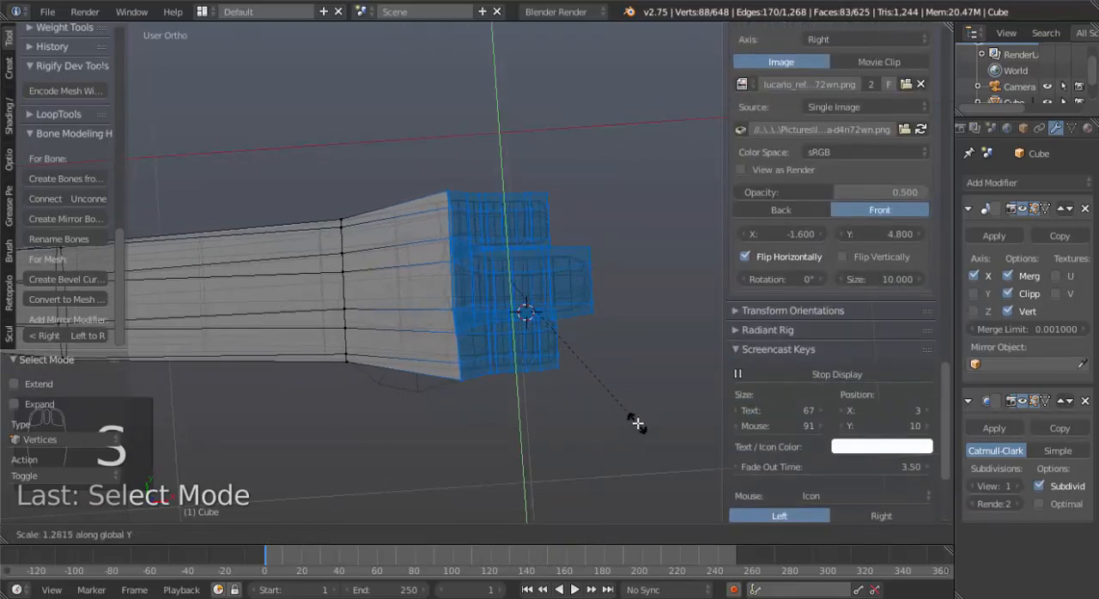
pyautogui.rightClick(638, 422)
# Add the wrist's vertex loop to the hand selection and scale everything selected by about 1.26 along Y.
pyautogui.keyDown('alt'); pyautogui.keyDown('shift'); pyautogui.rightClick(348, 286); pyautogui.keyUp('shift'); pyautogui.keyUp('alt')
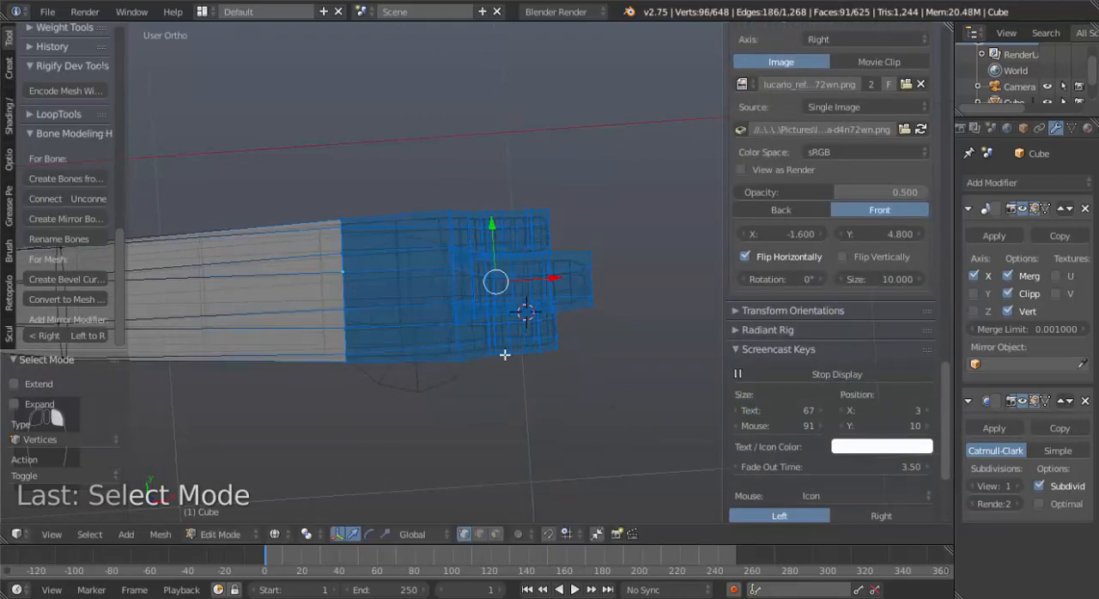
pyautogui.press('s')
pyautogui.press('y')
pyautogui.click(570, 379)
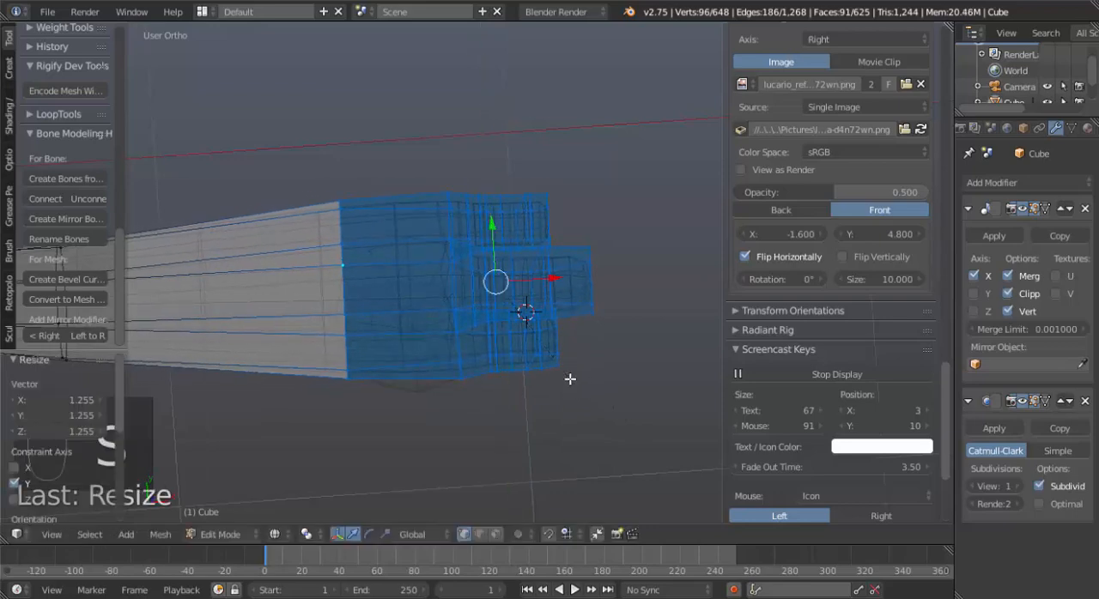
# Reveal the hidden cone, select all its linked geometry and move it about -0.087 in X and 0.05 in Y.
pyautogui.rightClick(539, 368)
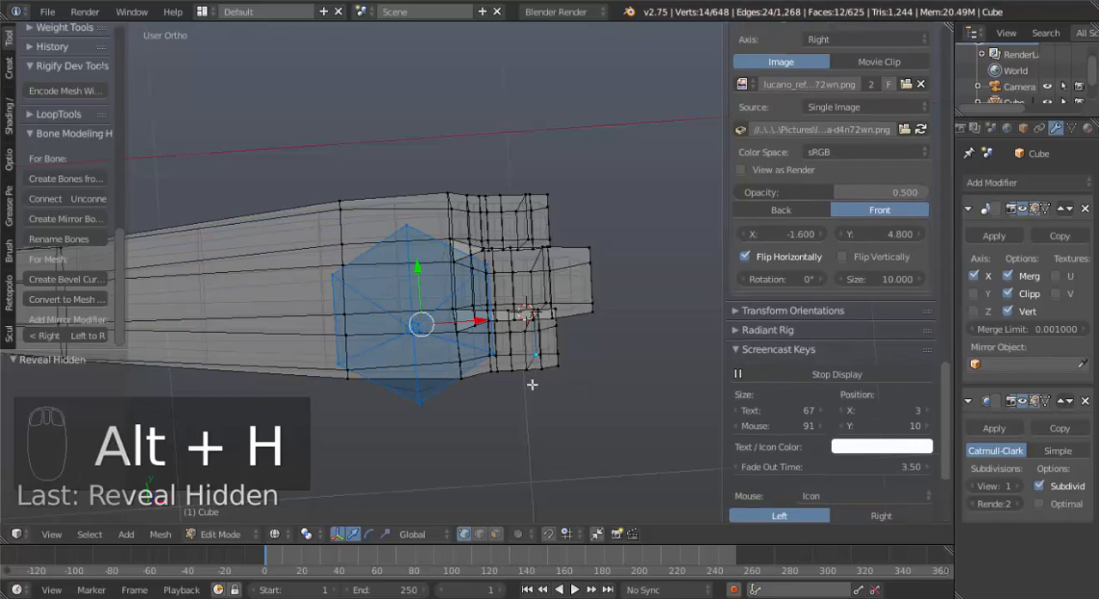
pyautogui.moveTo(479, 311); pyautogui.dragTo(413, 280, button='middle')
pyautogui.rightClick(409, 241)
pyautogui.click(430, 271)
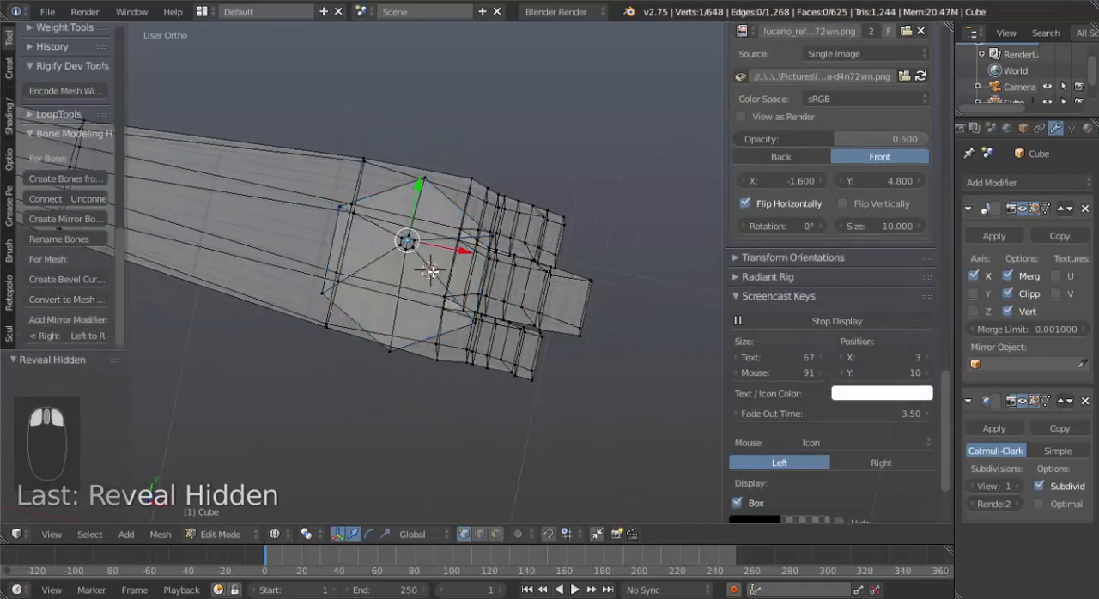
pyautogui.hotkey('ctrl', 'l')
pyautogui.press('KP_7')
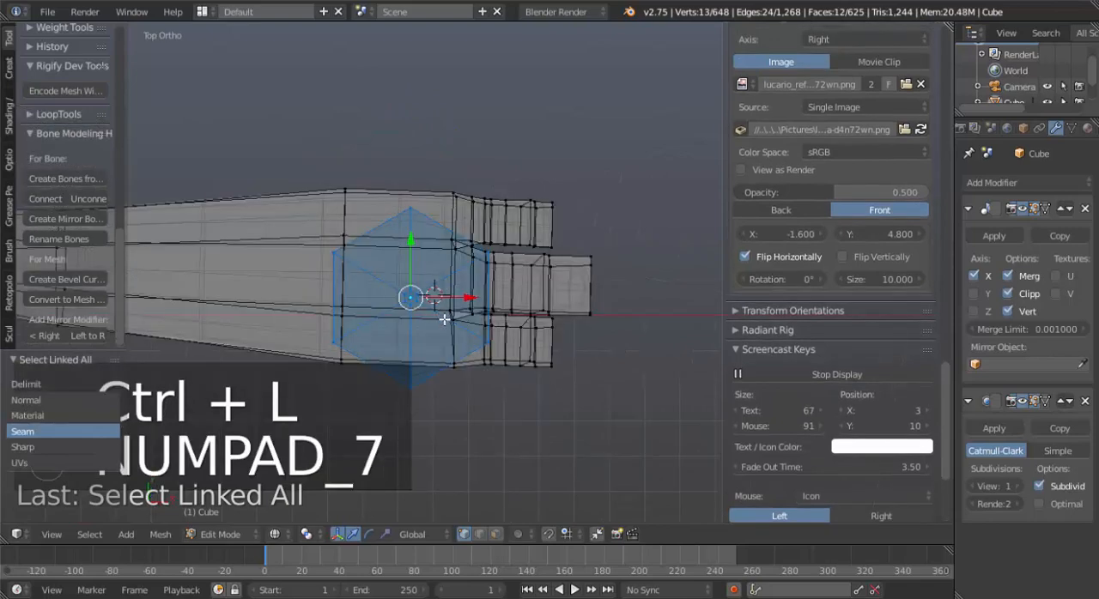
pyautogui.press('g')
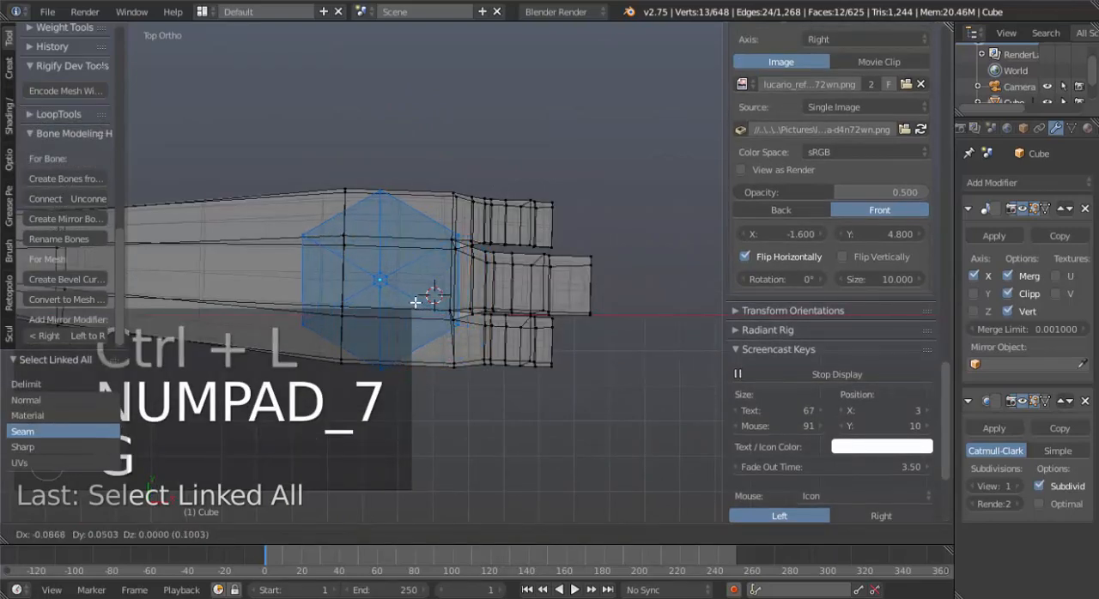
pyautogui.click(415, 302)
# Scale the cone to about 0.9 along Y to fit the hand's width.
pyautogui.press('s')
pyautogui.press('y')
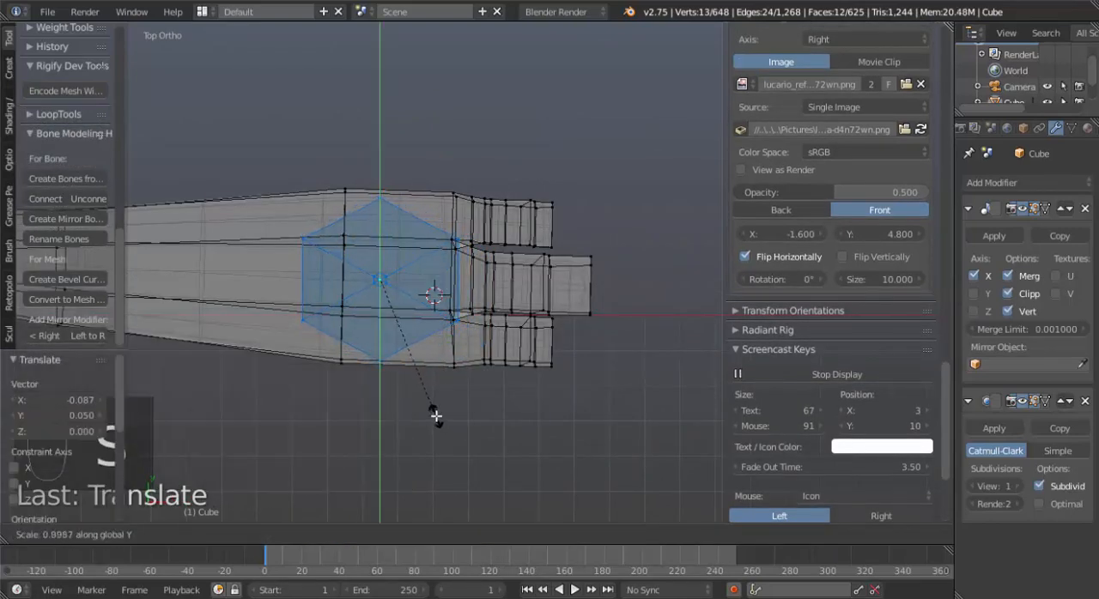
pyautogui.click(436, 416)
# Extrude the cone's base edge loop about 0.094 down into the hand and scale the new loop by about 1.1.
pyautogui.moveTo(454, 437); pyautogui.dragTo(422, 236, button='middle')
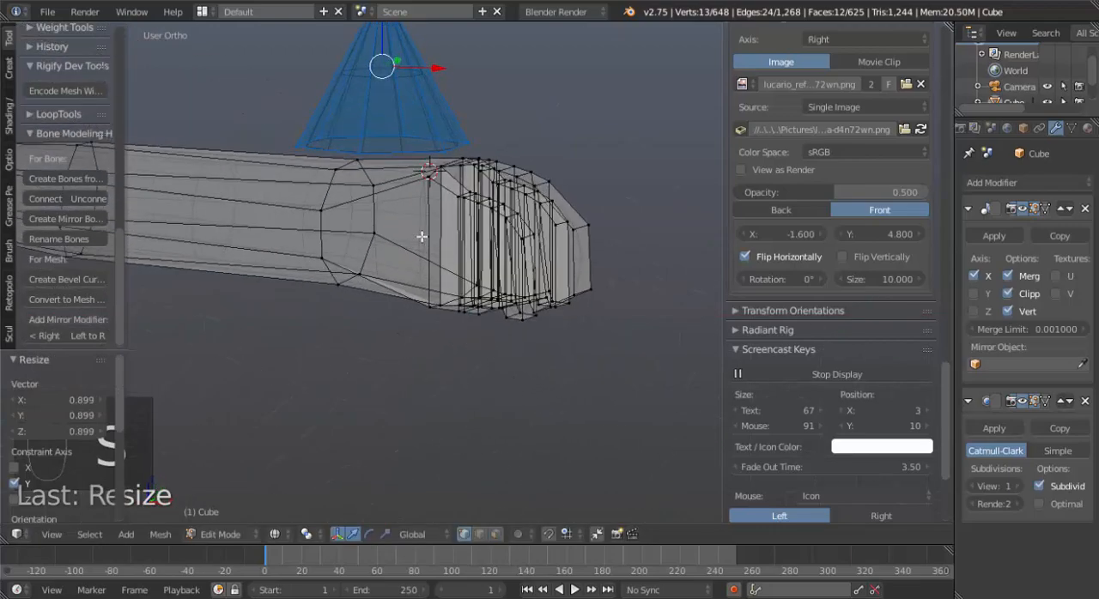
pyautogui.keyDown('alt'); pyautogui.rightClick(391, 154); pyautogui.keyUp('alt')
pyautogui.press('KP_1')
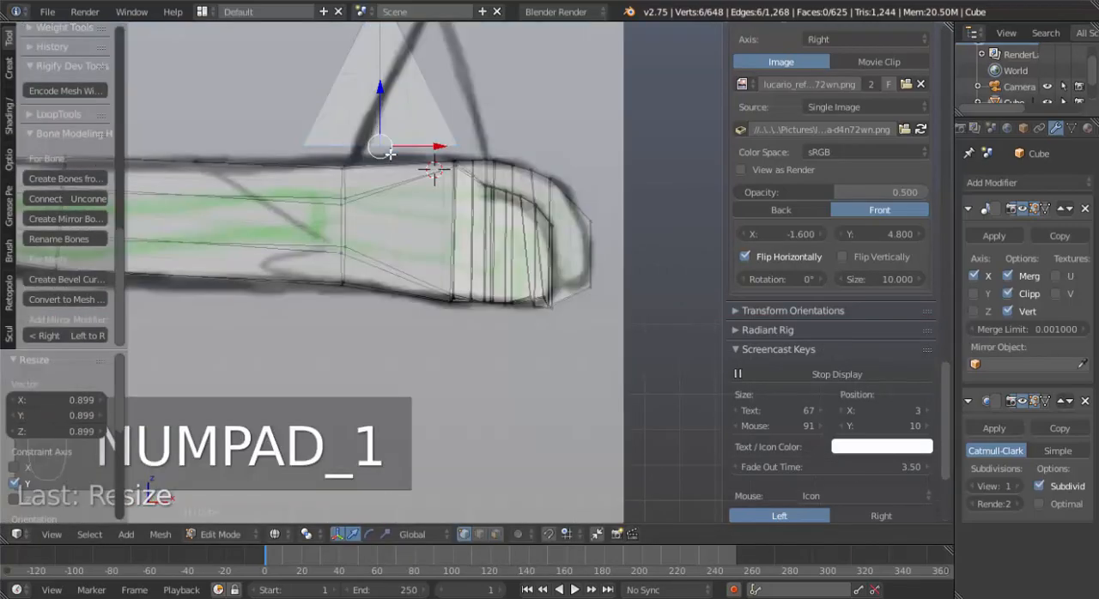
pyautogui.scroll(-3, 414, 145)
pyautogui.scroll(3, 423, 153)
pyautogui.keyDown('shift'); pyautogui.moveTo(499, 177); pyautogui.dragTo(528, 173, button='middle'); pyautogui.keyUp('shift')
pyautogui.press('e')
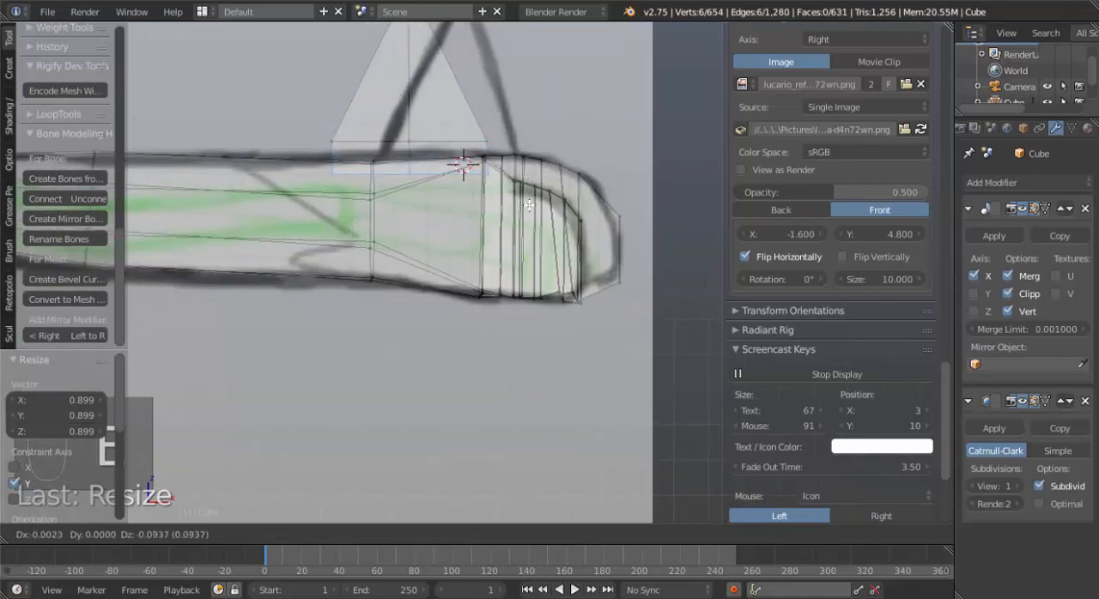
pyautogui.click(528, 205)
pyautogui.press('s')
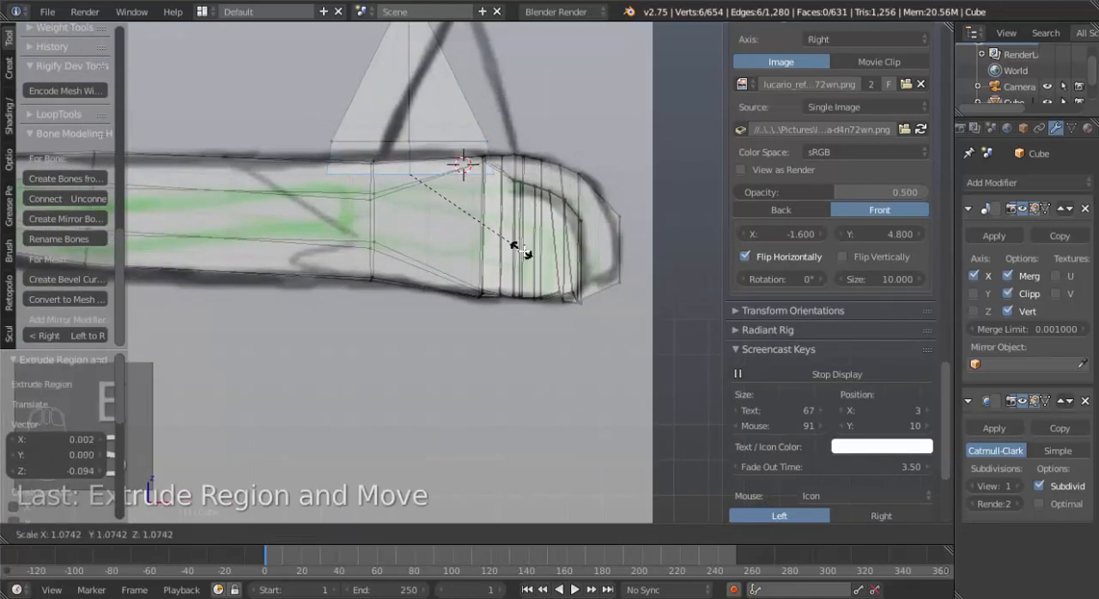
pyautogui.click(524, 251)
# Return to solid shading and examine how the cone's base meets the hand, in both Edit Mode and Object Mode.
pyautogui.scroll(-2, 522, 251)
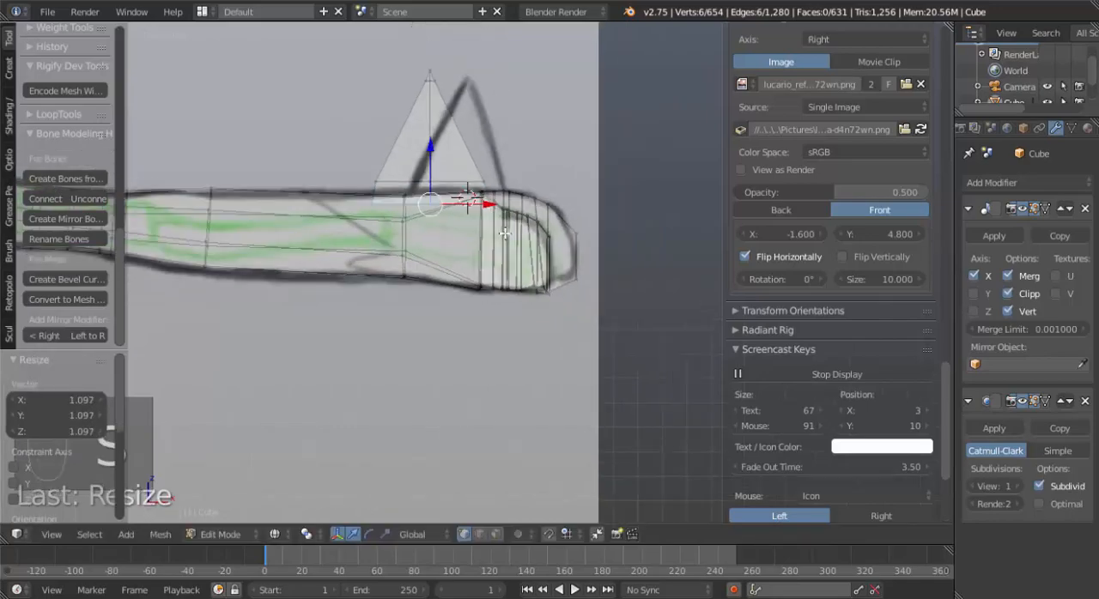
pyautogui.moveTo(522, 251)
pyautogui.mouseDown(button='middle')
pyautogui.moveTo(438, 277)
pyautogui.moveTo(460, 281)
pyautogui.moveTo(455, 223)
pyautogui.mouseUp(button='middle')
pyautogui.press('z')
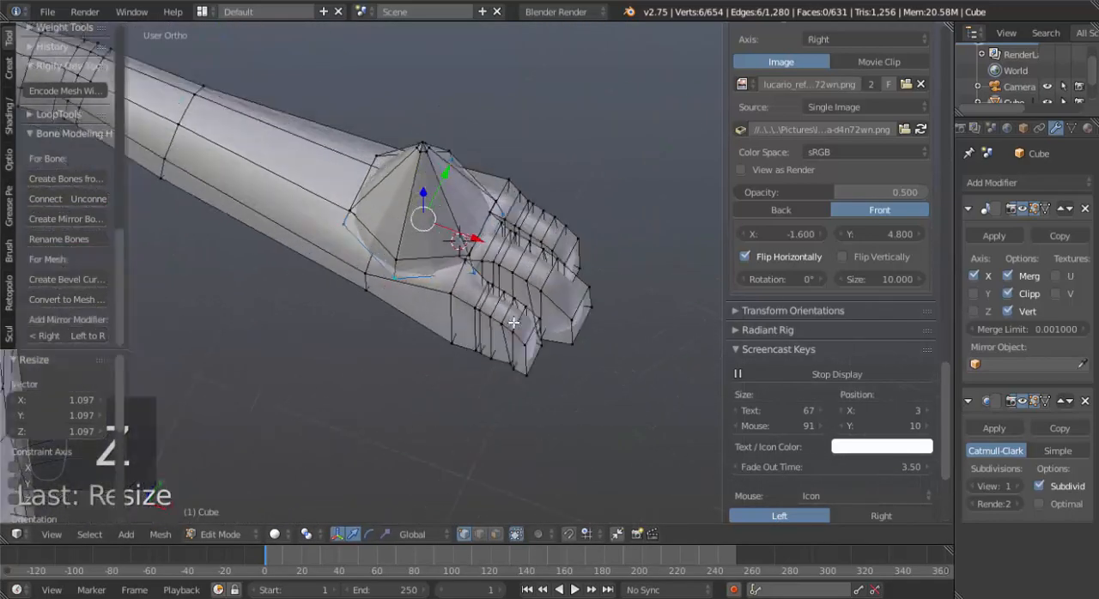
pyautogui.scroll(5, 458, 209)
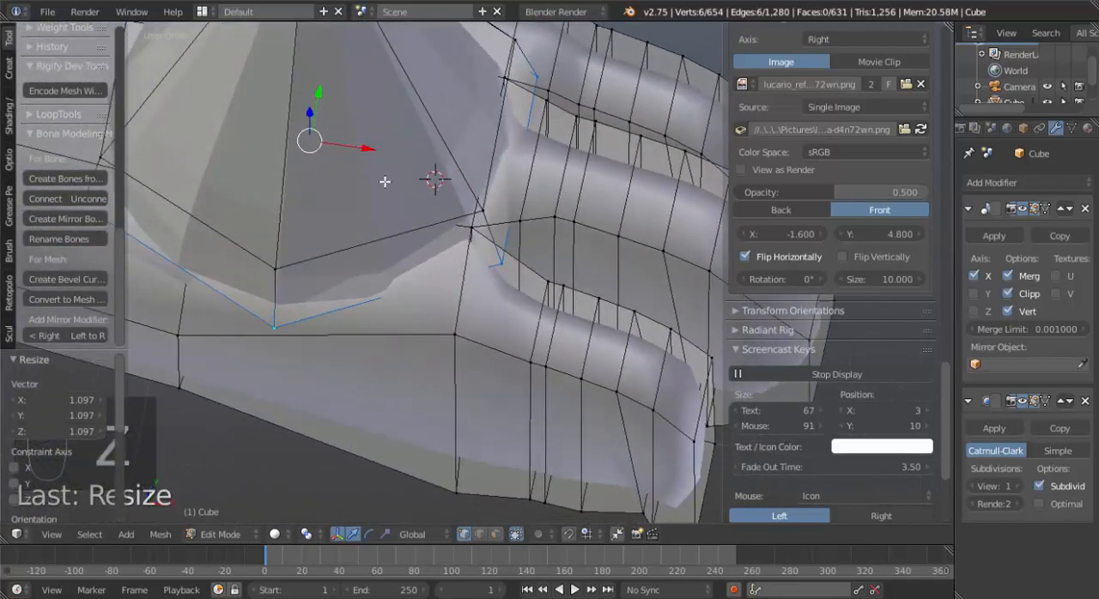
pyautogui.click(318, 93)
pyautogui.moveTo(318, 211); pyautogui.dragTo(319, 99, button='middle')
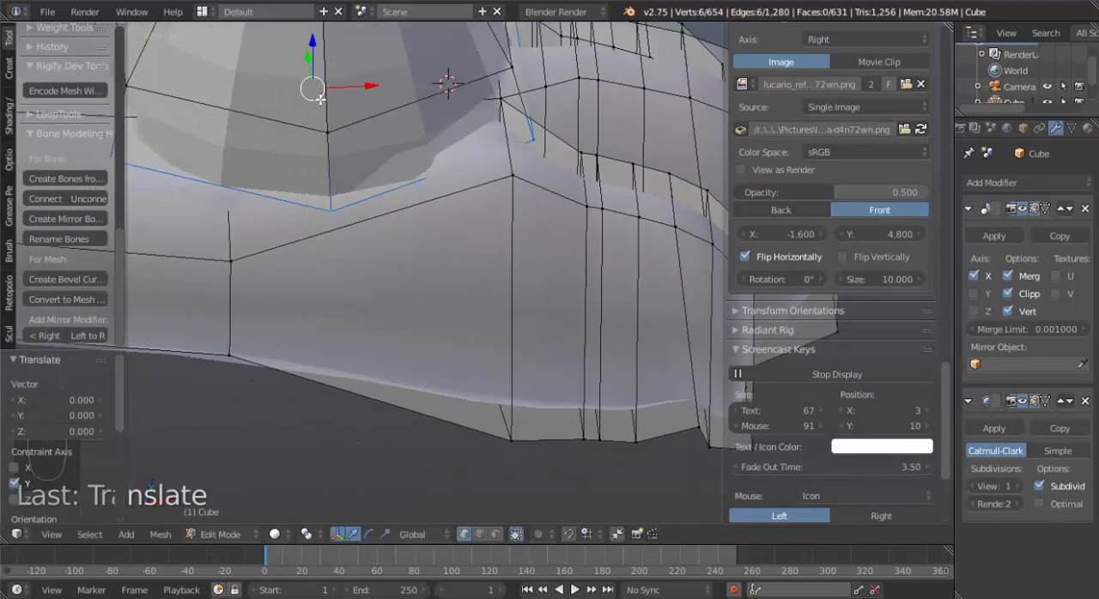
pyautogui.keyDown('shift'); pyautogui.scroll(4, 427, 172); pyautogui.keyUp('shift')
pyautogui.hotkey('ctrl', 'l')
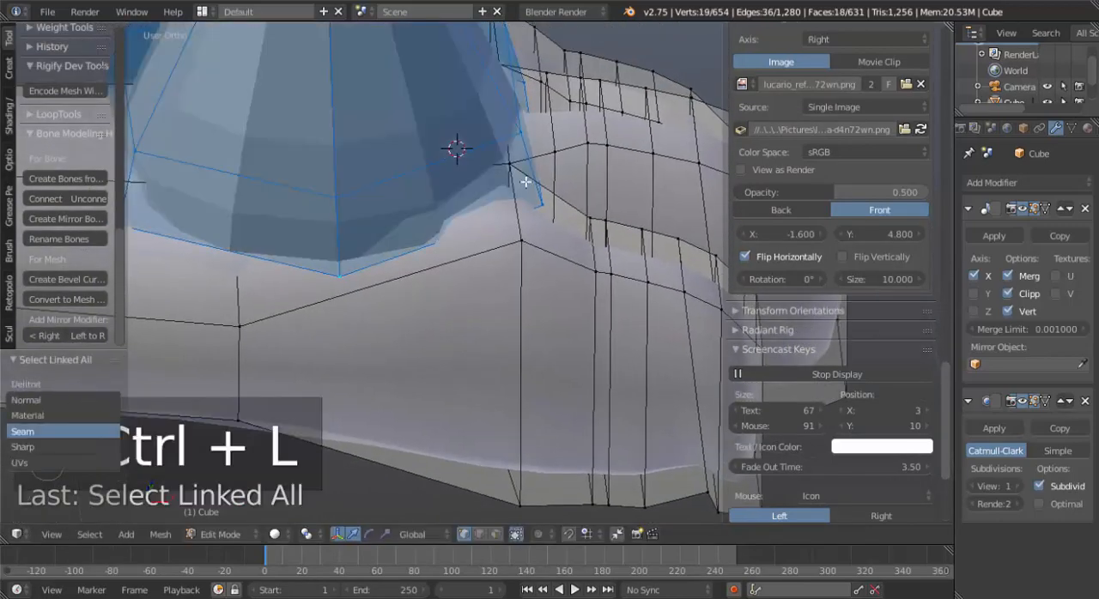
pyautogui.scroll(-3, 436, 148)
pyautogui.moveTo(448, 109); pyautogui.dragTo(427, 111)
pyautogui.press('Tab')
pyautogui.moveTo(490, 233); pyautogui.dragTo(437, 128, button='middle')
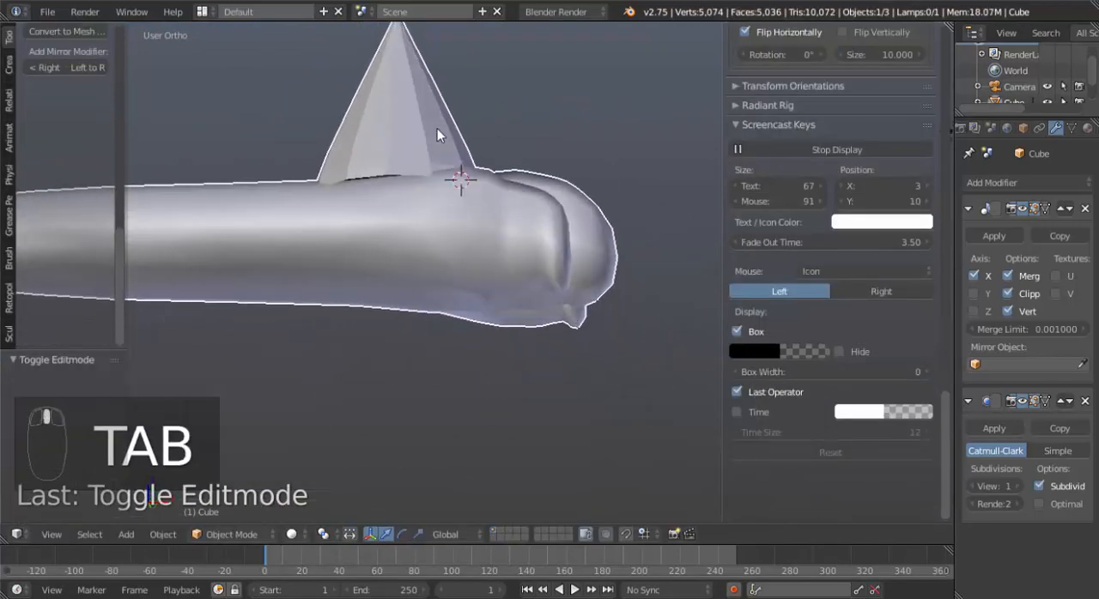
# Select the cone's lowest edge loop, scale it to about 0.8 along Y and lower it about 0.048 in Z.
pyautogui.press('Tab')
pyautogui.moveTo(378, 202); pyautogui.dragTo(446, 201, button='middle')
pyautogui.keyDown('alt'); pyautogui.rightClick(398, 177); pyautogui.keyUp('alt')
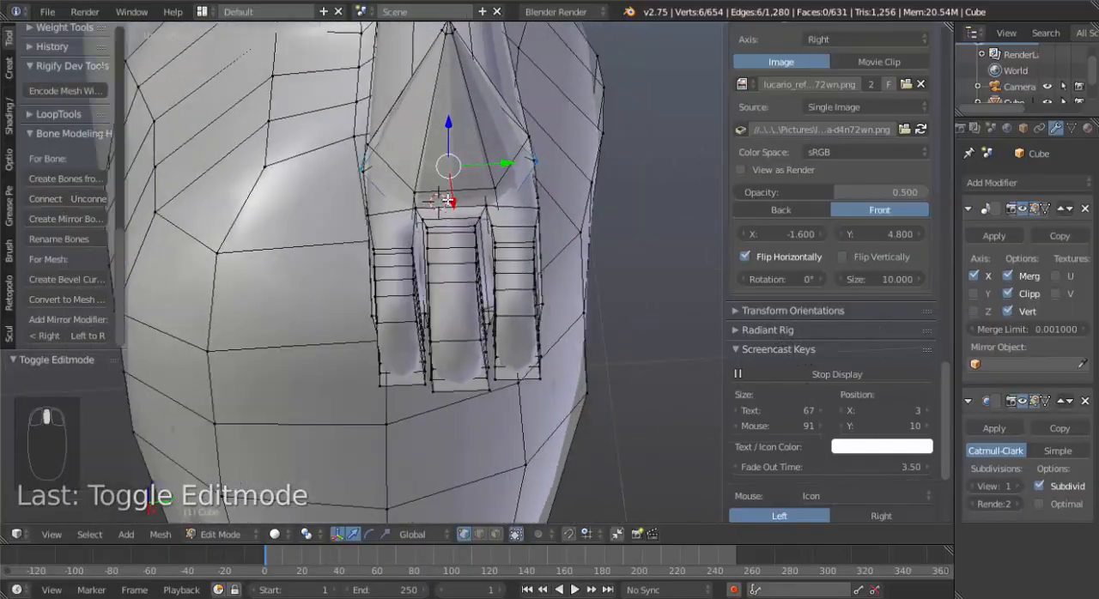
pyautogui.press('s')
pyautogui.press('y')
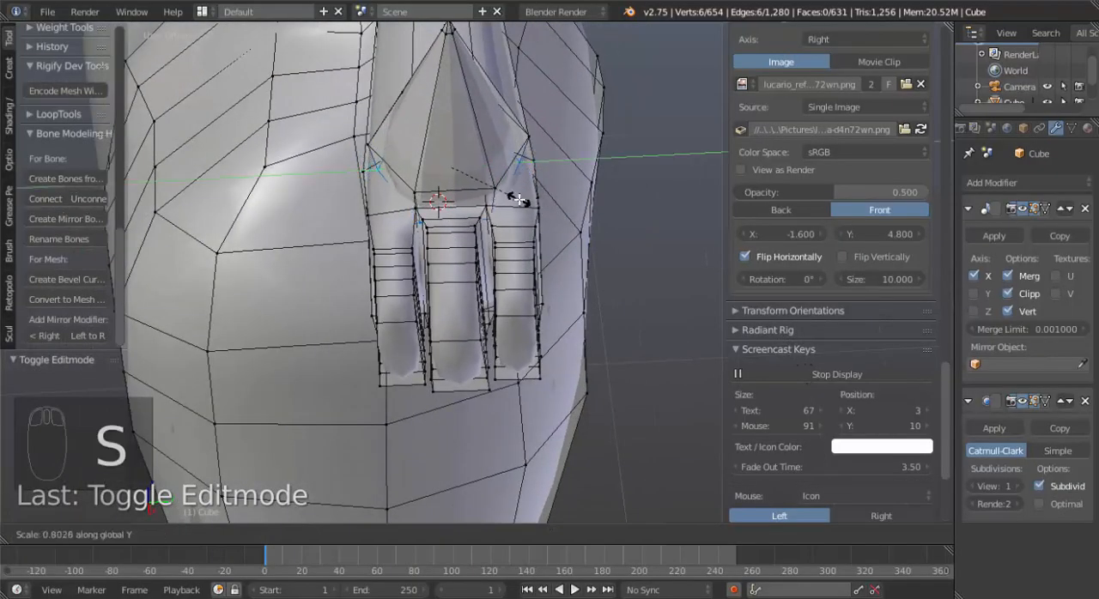
pyautogui.click(519, 199)
pyautogui.press('g')
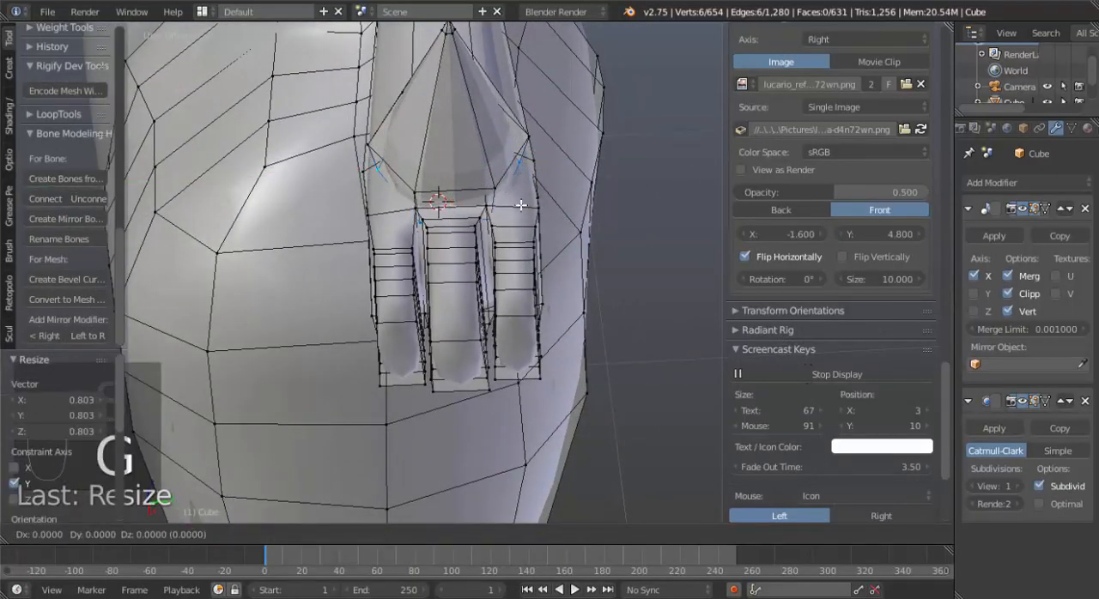
pyautogui.press('z')
pyautogui.click(520, 218)
# Leave Edit Mode and check the spike and hand from several angles and against the front reference.
pyautogui.moveTo(503, 248); pyautogui.dragTo(603, 194, button='middle')
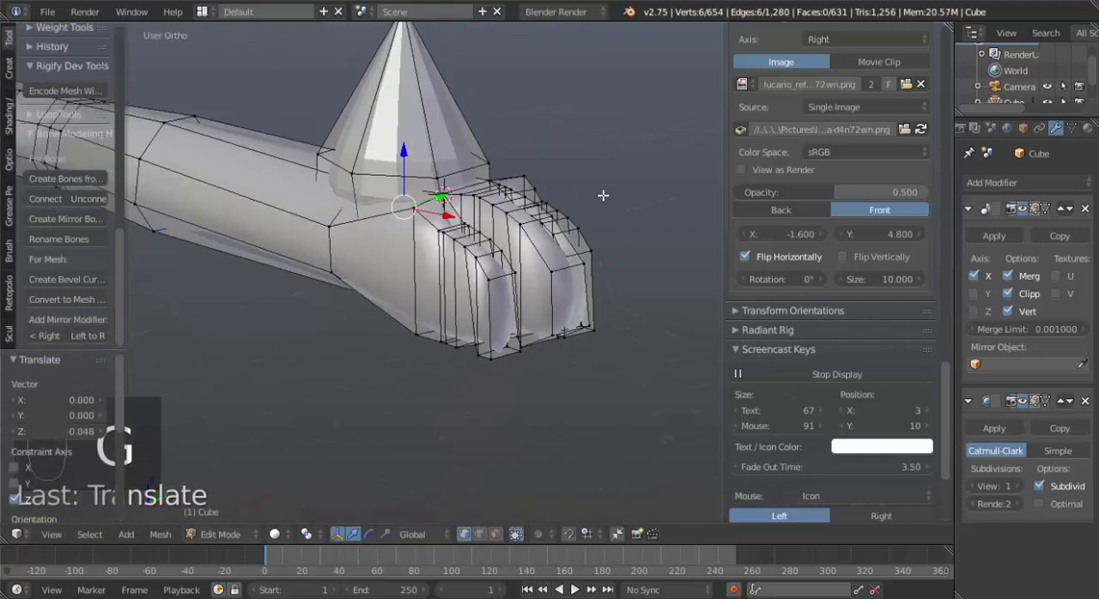
pyautogui.scroll(-3, 455, 282)
pyautogui.press('Tab')
pyautogui.moveTo(503, 269); pyautogui.dragTo(556, 285, button='middle')
pyautogui.scroll(2, 434, 335)
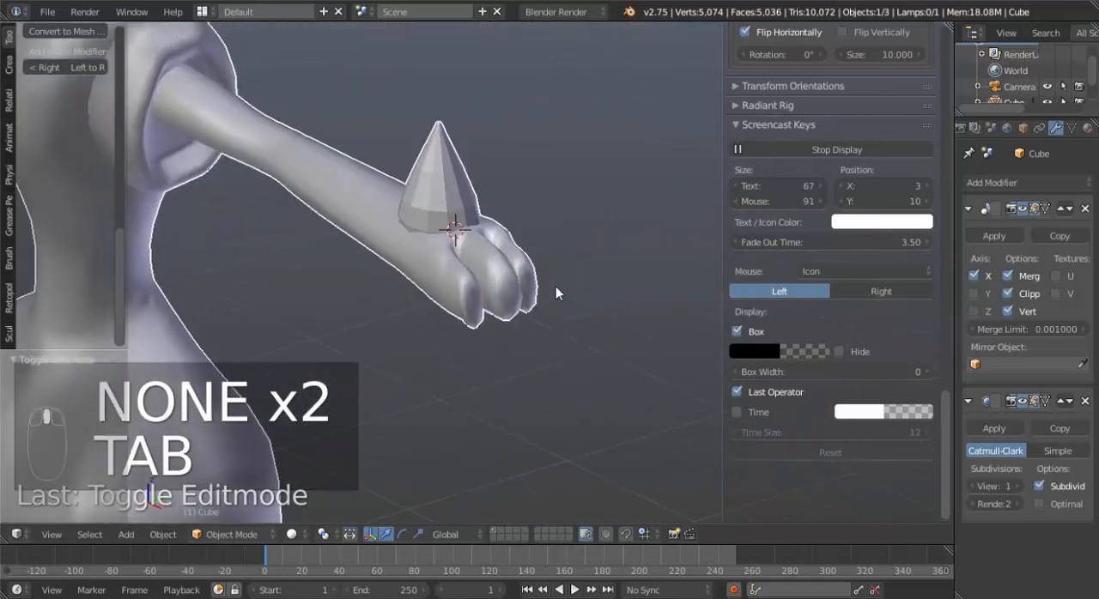
pyautogui.press('KP_1')
pyautogui.scroll(-1, 556, 285)
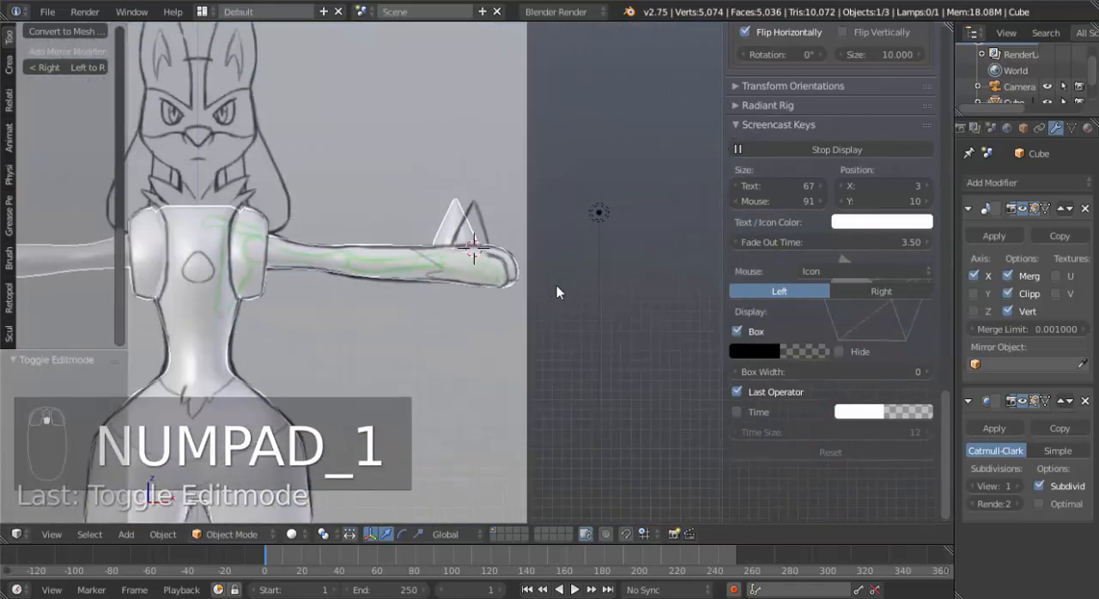
# In Edit Mode, select the face loop near the tip of the middle finger and move it outward about 0.071 along X.
pyautogui.scroll(-5, 556, 285)
pyautogui.scroll(8, 553, 285)
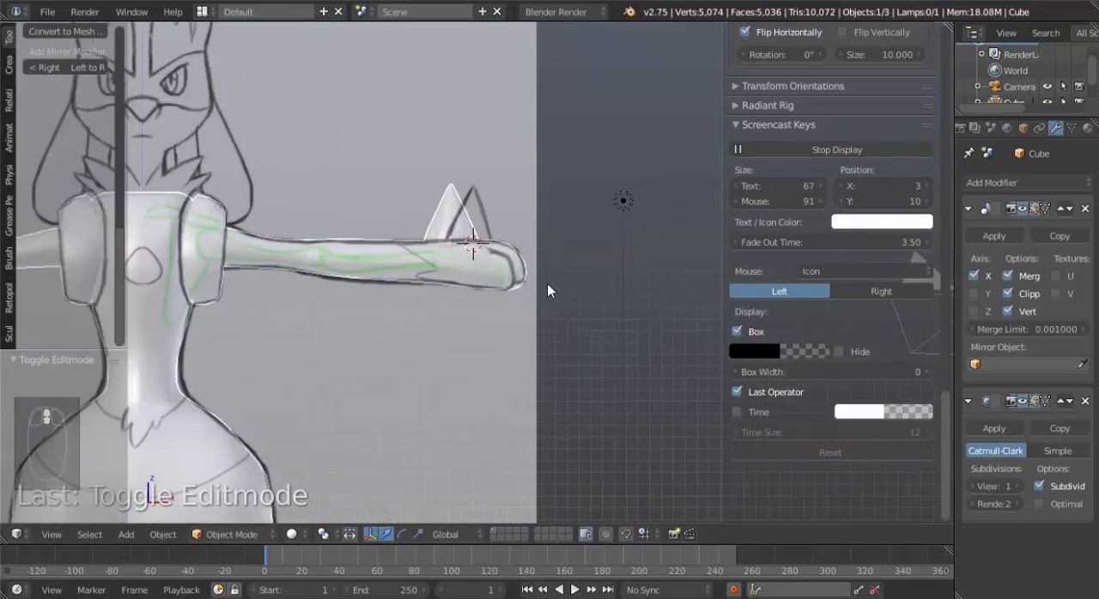
pyautogui.moveTo(547, 283); pyautogui.dragTo(487, 326, button='middle')
pyautogui.press('Tab')
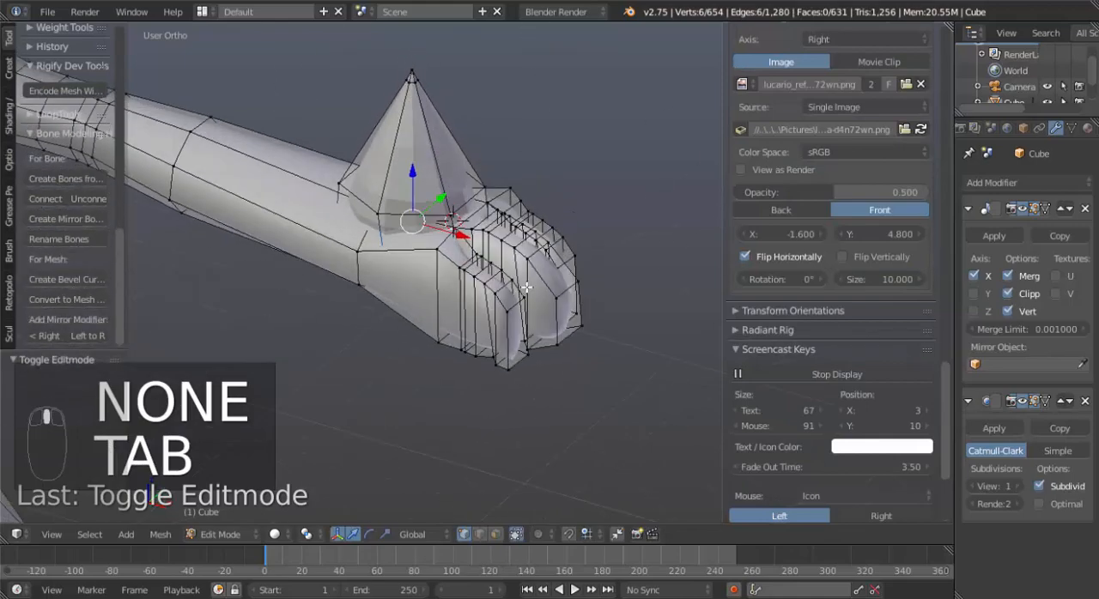
pyautogui.keyDown('alt'); pyautogui.rightClick(525, 276); pyautogui.keyUp('alt')
pyautogui.keyDown('alt'); pyautogui.keyDown('shift'); pyautogui.rightClick(522, 275); pyautogui.keyUp('shift'); pyautogui.keyUp('alt')
pyautogui.moveTo(580, 304); pyautogui.dragTo(585, 307)
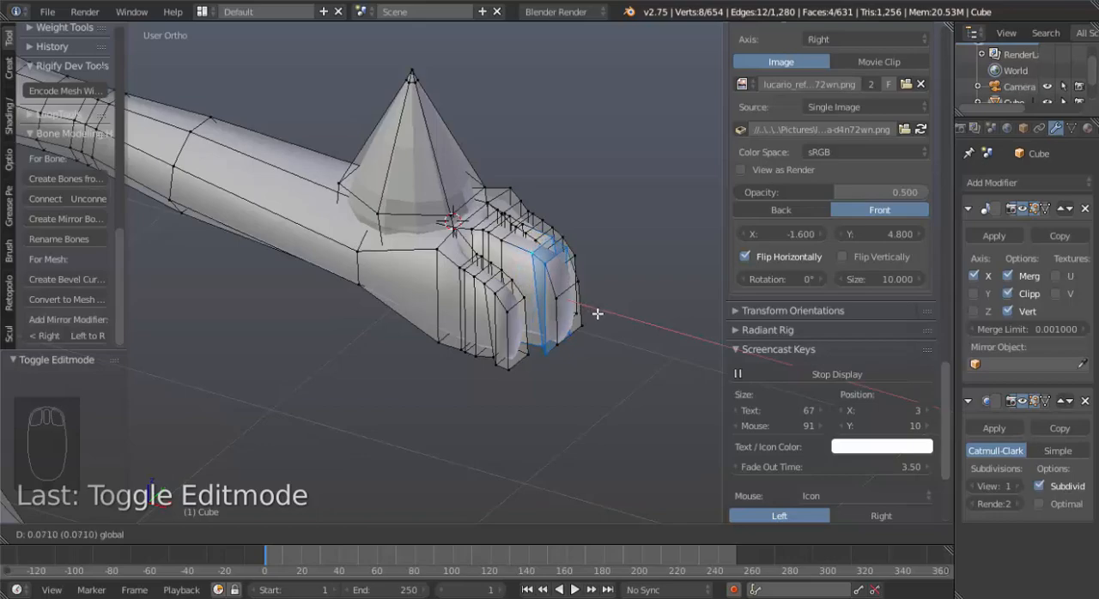
pyautogui.moveTo(598, 315); pyautogui.dragTo(599, 314)
pyautogui.moveTo(598, 314); pyautogui.dragTo(525, 241, button='middle')
pyautogui.press('Tab')
pyautogui.press('Tab')
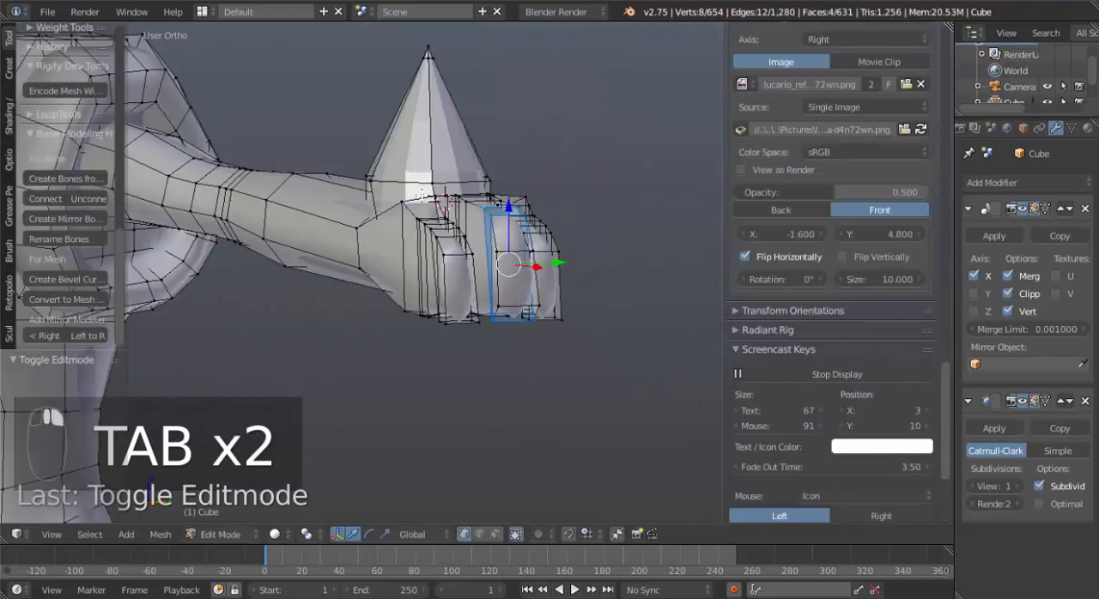
# Select the whole linked cone spike, apply smooth shading to it and clear the selection.
pyautogui.scroll(4, 830, 172)
pyautogui.hotkey('ctrl', 'l')
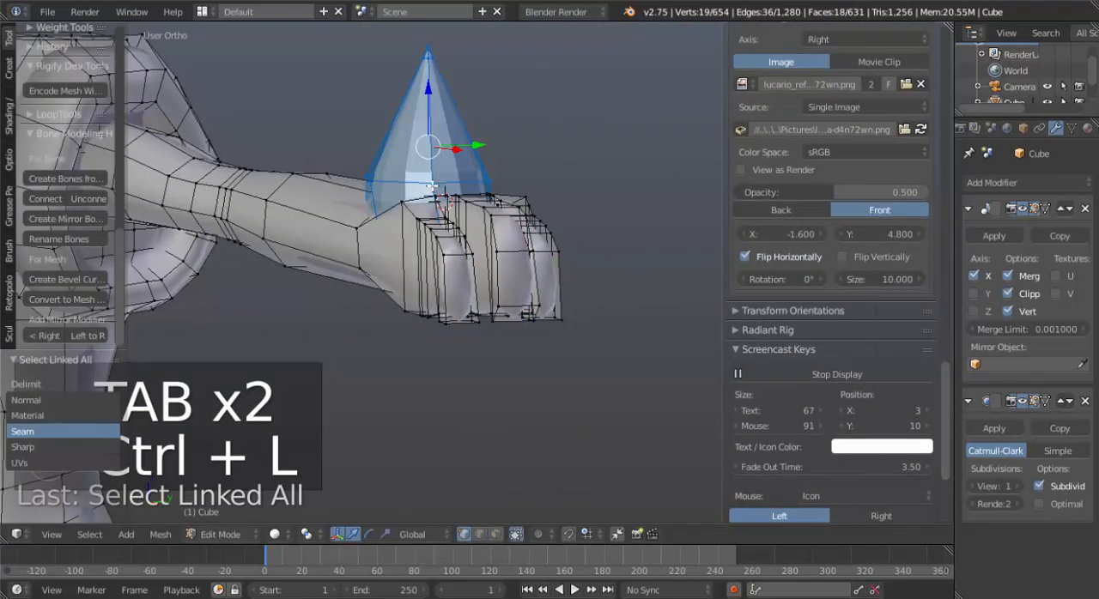
pyautogui.press('w')
pyautogui.click(378, 312)
pyautogui.moveTo(377, 312); pyautogui.dragTo(418, 257, button='middle')
pyautogui.press('a')
pyautogui.press('KP_1')
pyautogui.scroll(-5, 418, 256)
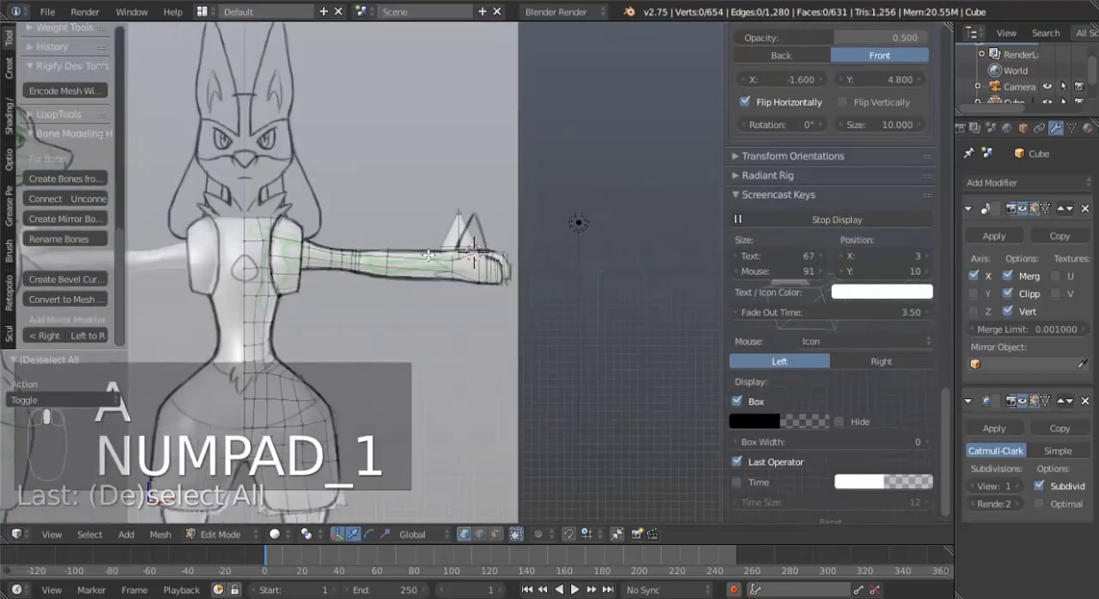
pyautogui.keyDown('shift'); pyautogui.moveTo(407, 305); pyautogui.dragTo(486, 283, button='middle'); pyautogui.keyUp('shift')
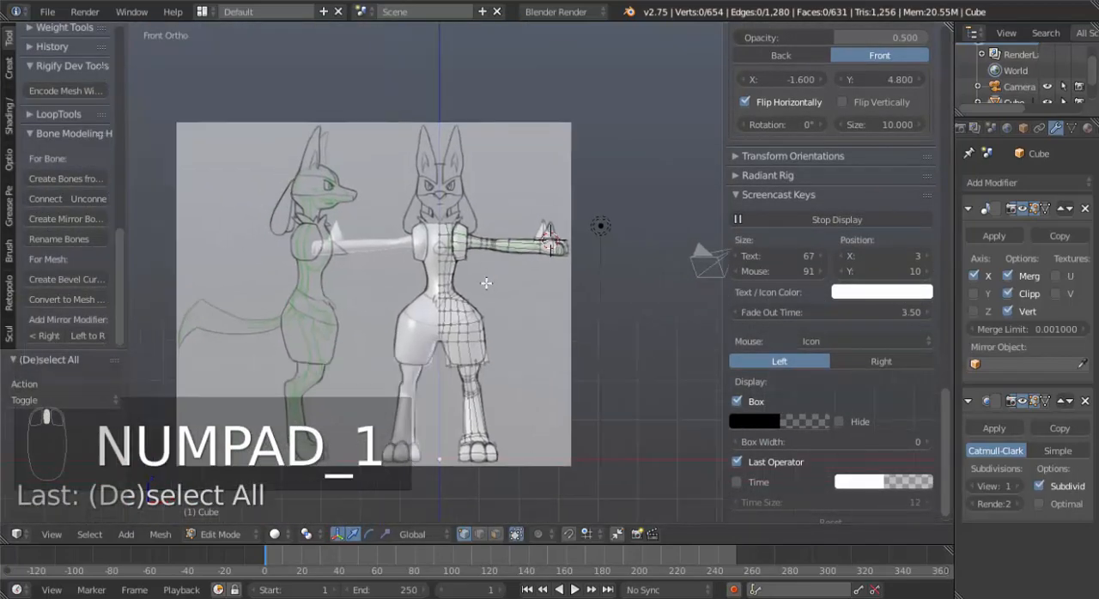